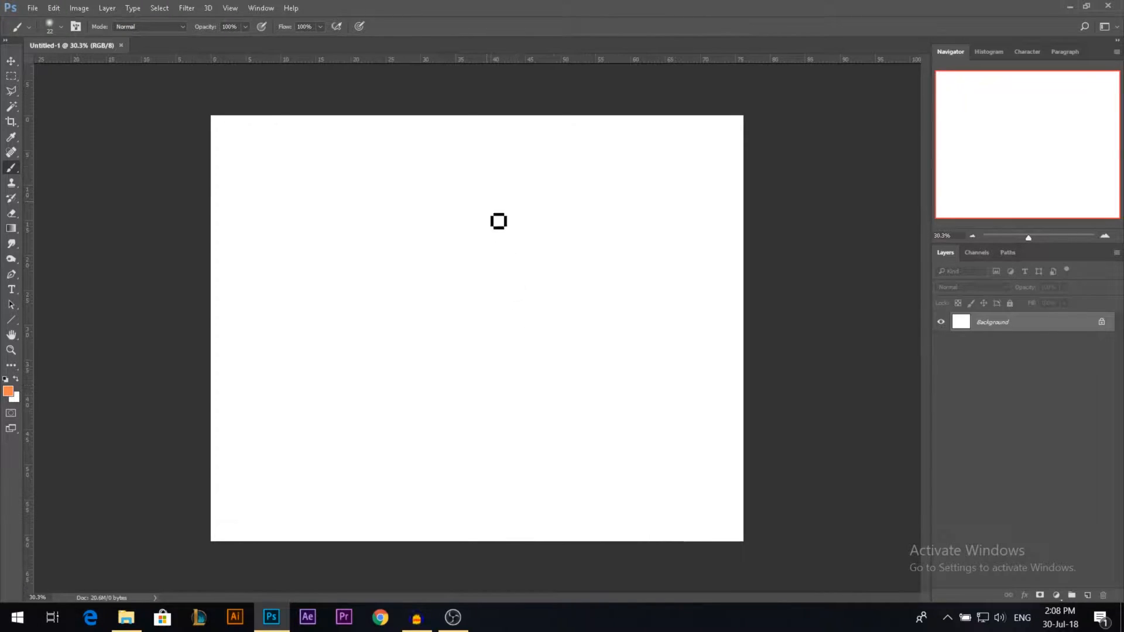
Step: Crop the blank canvas evenly at the top and bottom to about 54.61 cm high, with Delete Cropped Pixels enabled
left_click_drag(482, 118, 480, 138)
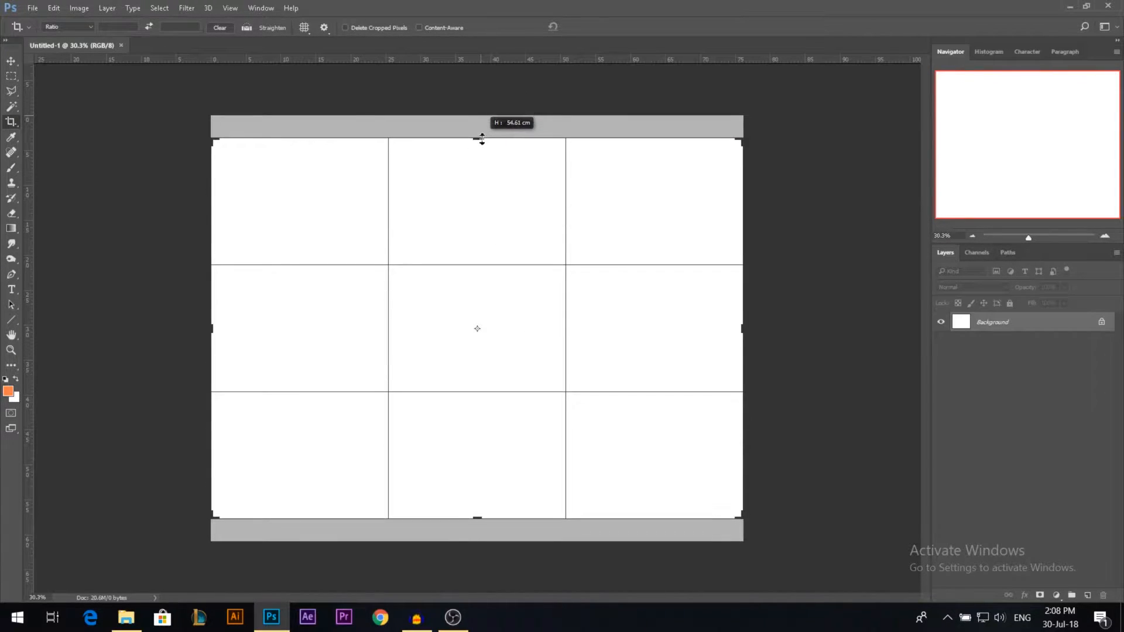
key("Return")
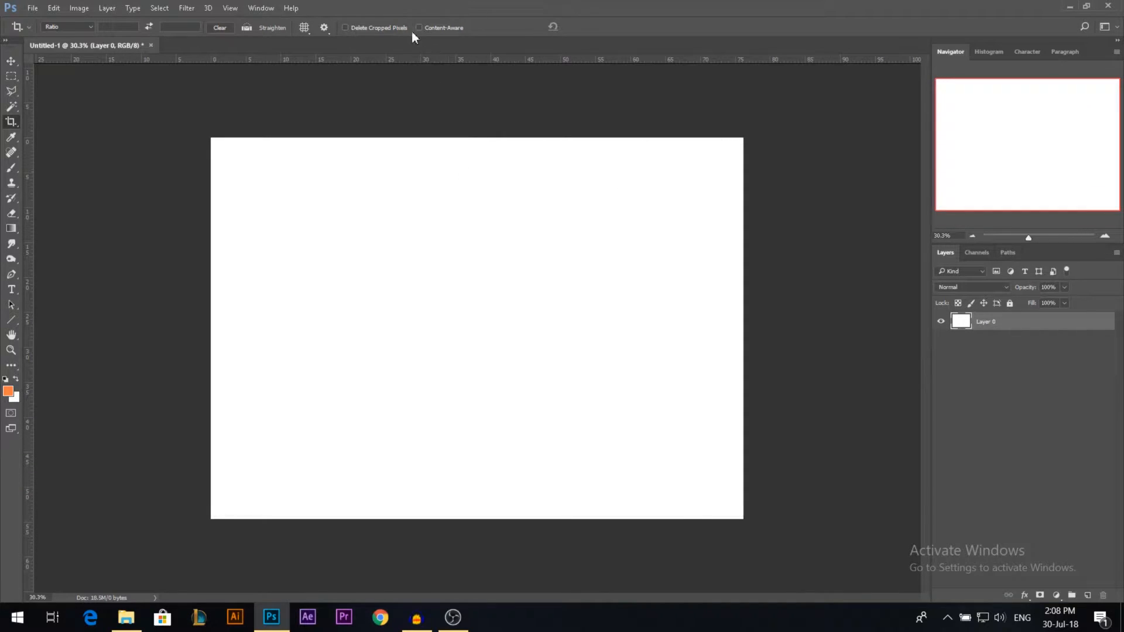
left_click(433, 135)
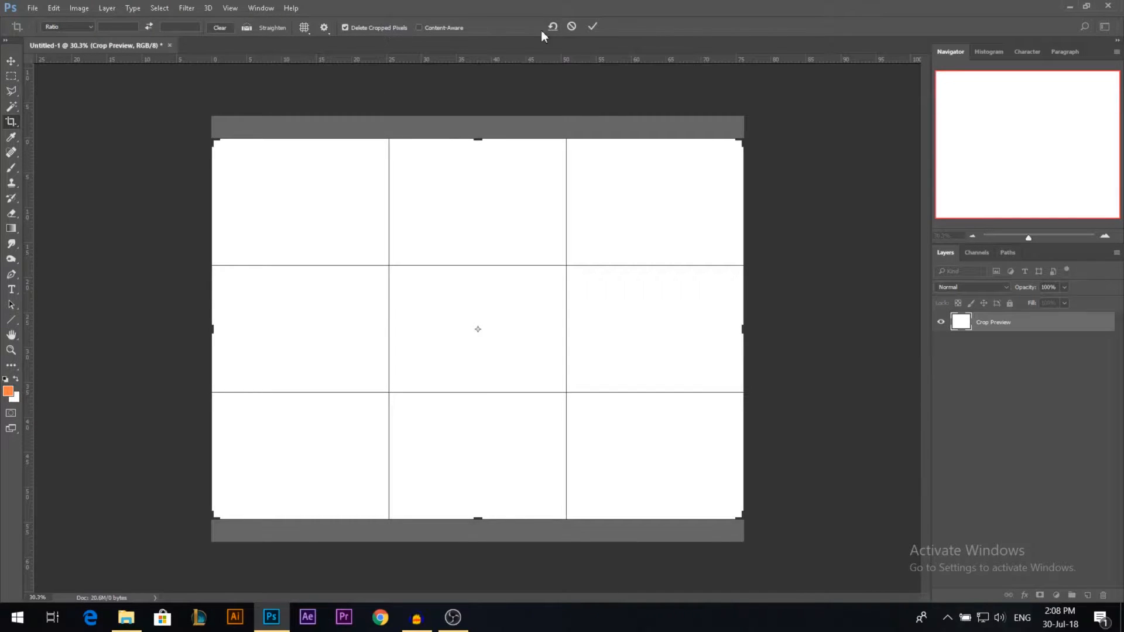
left_click(591, 27)
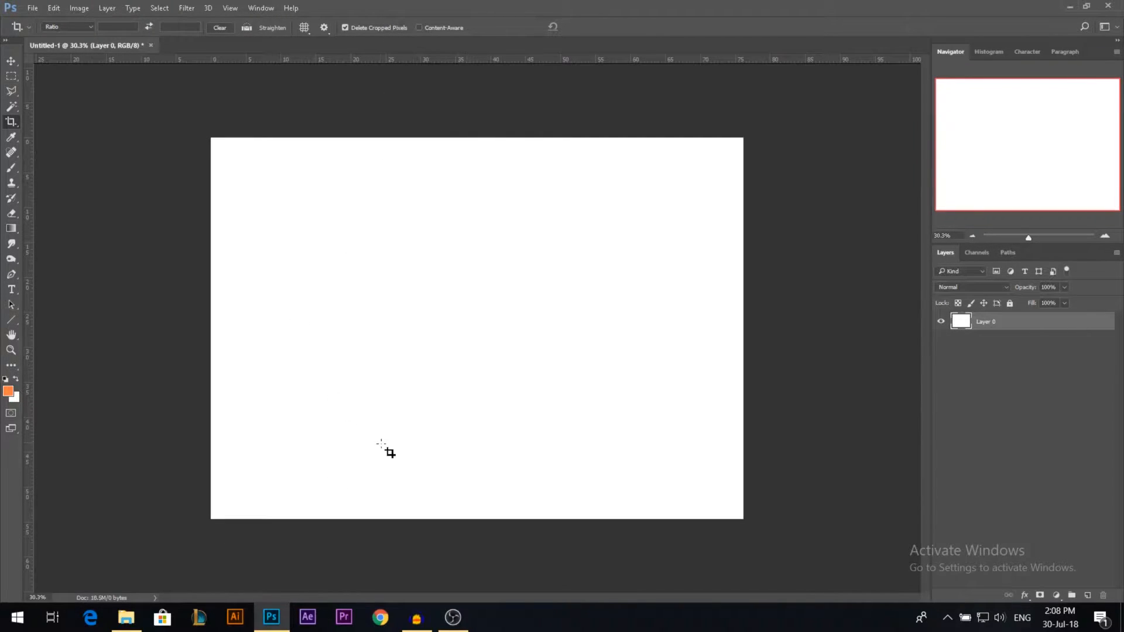
Step: Place the misty blue mountain photo from the Stocks folder into the document
left_click(126, 617)
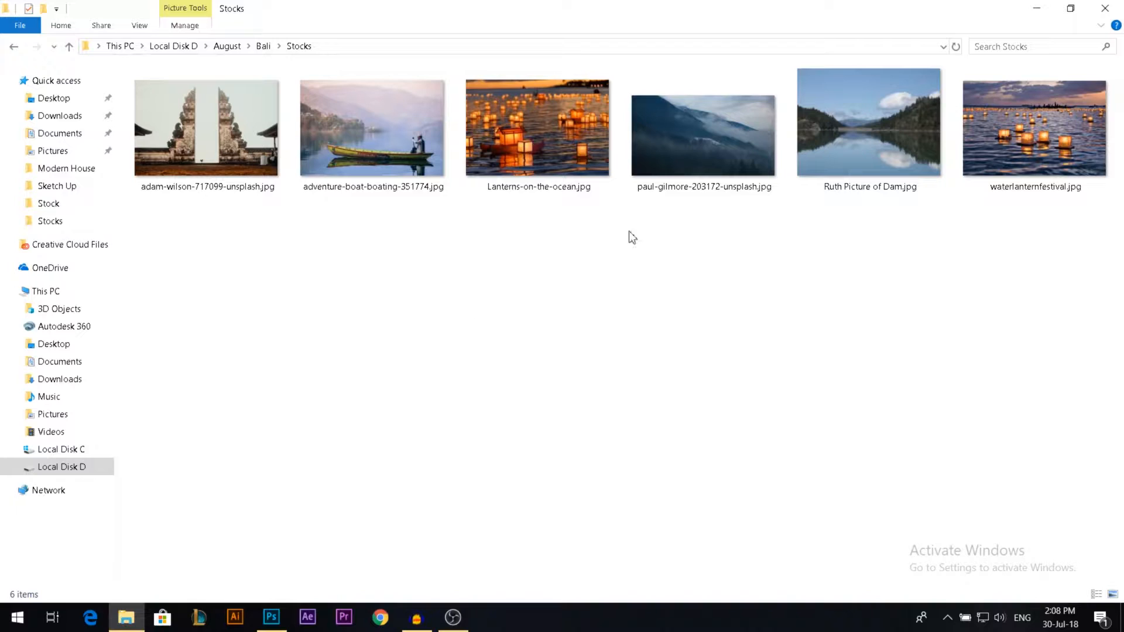
left_click_drag(694, 143, 383, 364)
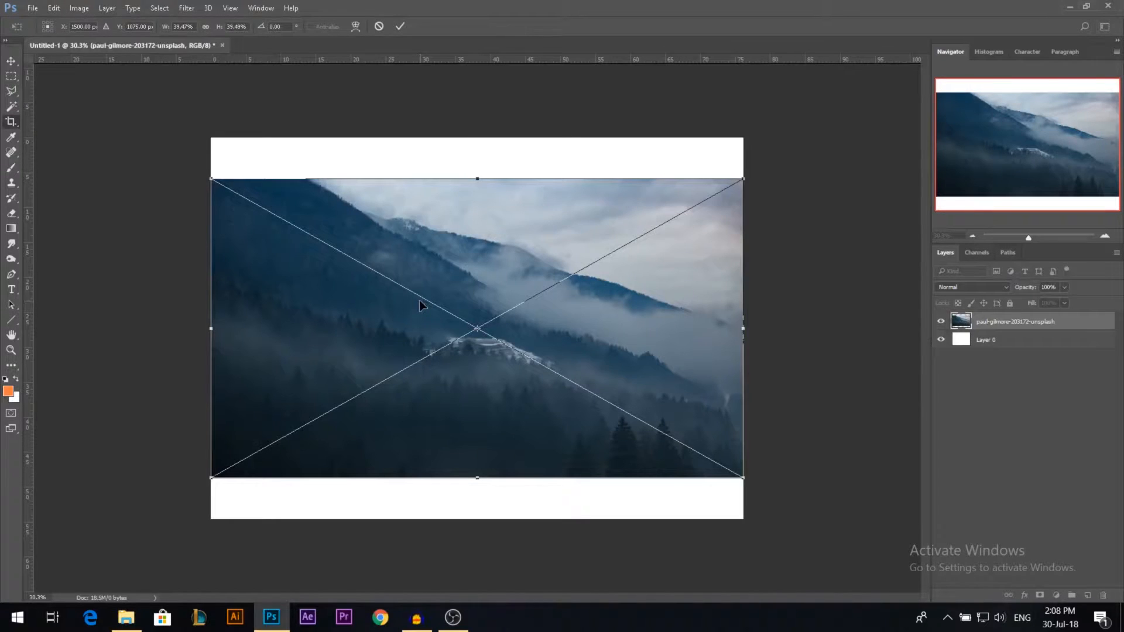
key("Return")
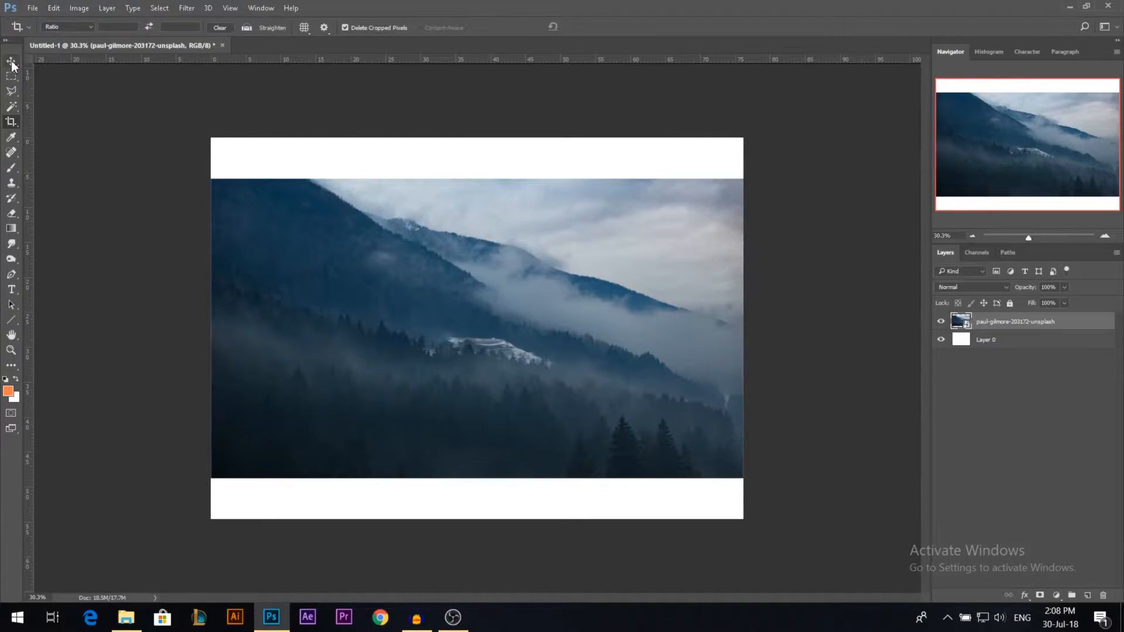
Step: Darken the white Layer 0 with Curves, lowering the RGB white point's output to about 210
left_click(11, 61)
left_click(986, 343)
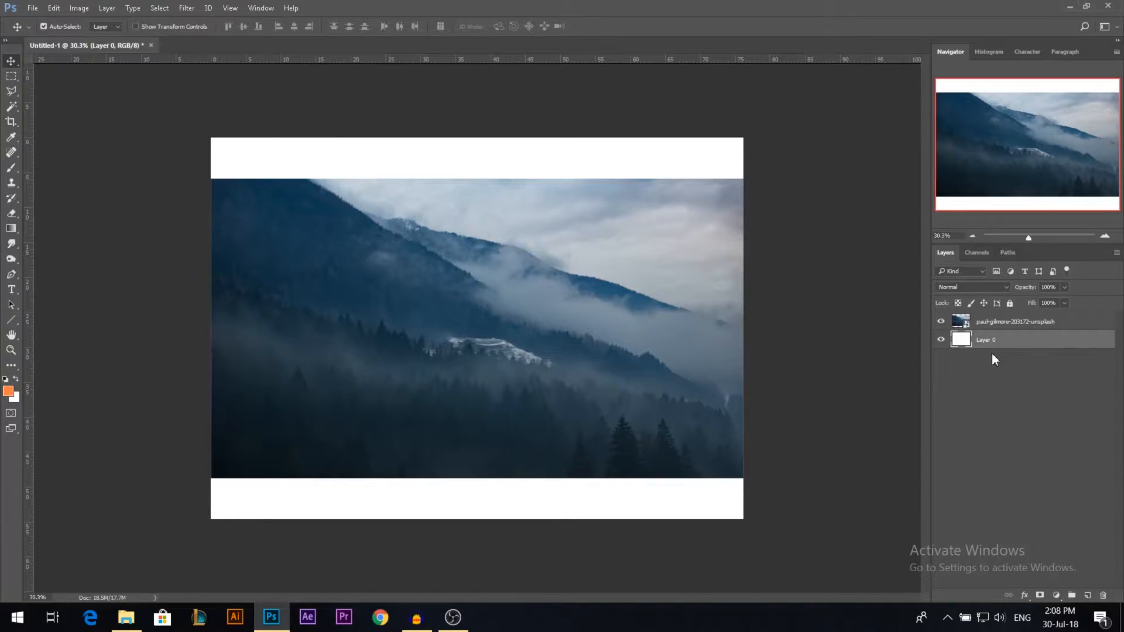
key("ctrl+m")
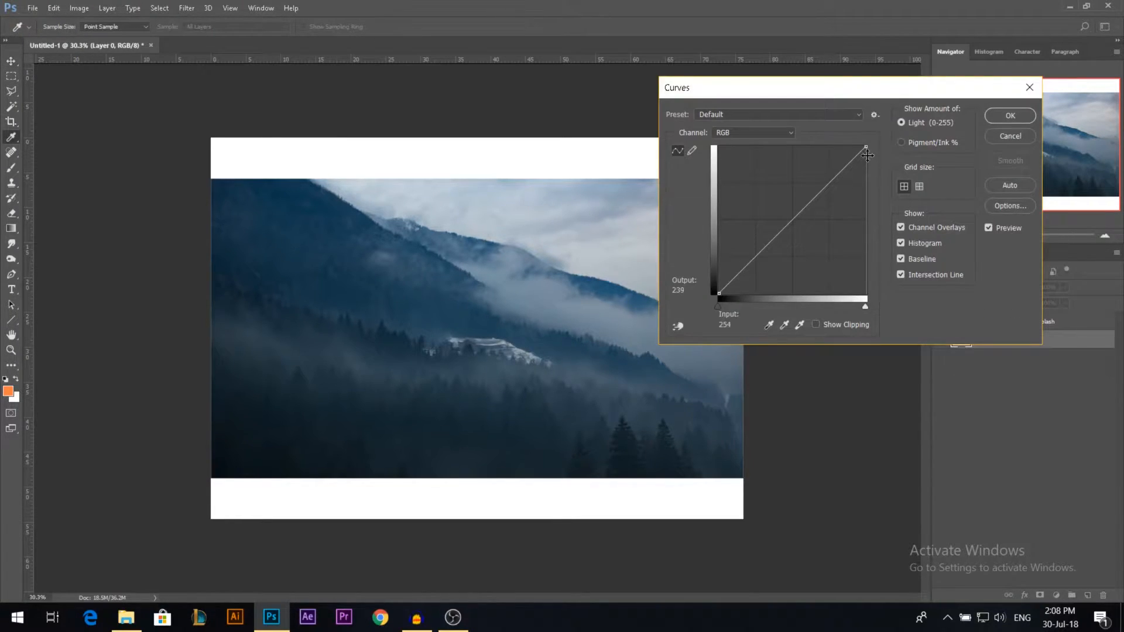
left_click_drag(868, 147, 866, 169)
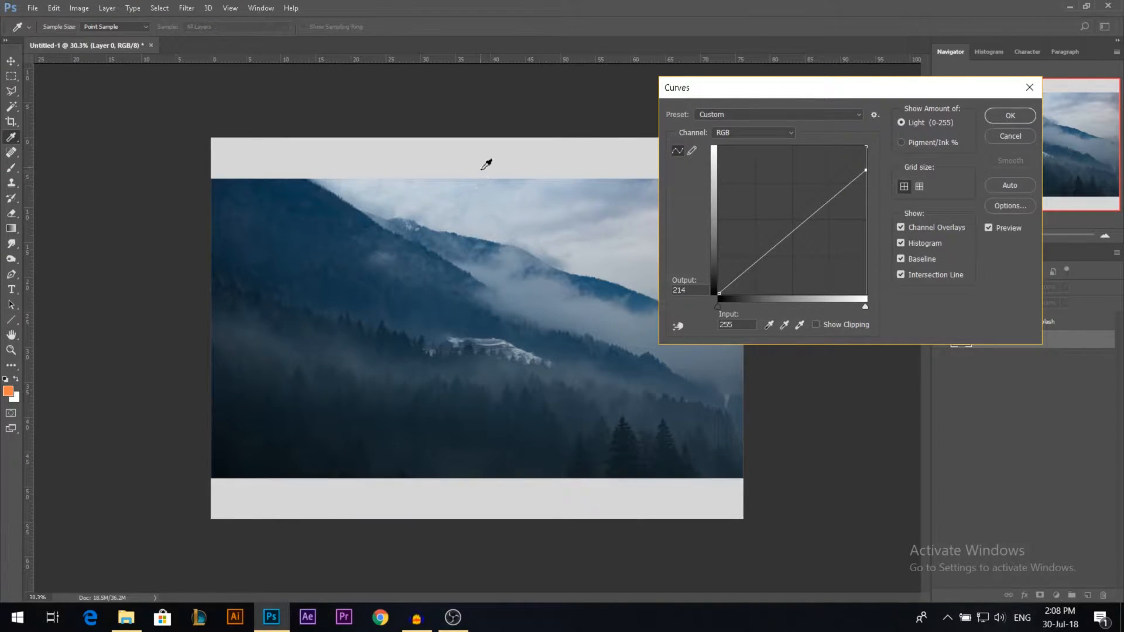
left_click_drag(867, 173, 868, 175)
Step: Adjust both ends of the Blue channel curve for Layer 0 and apply the Curves adjustment
left_click(767, 135)
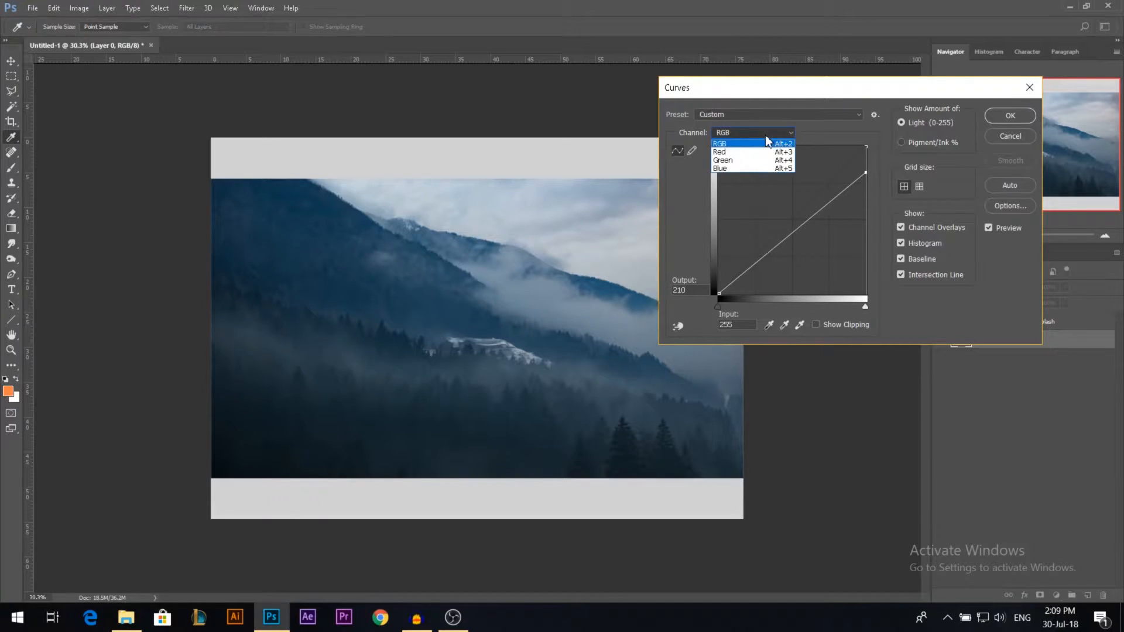
left_click(756, 170)
left_click_drag(867, 149, 855, 144)
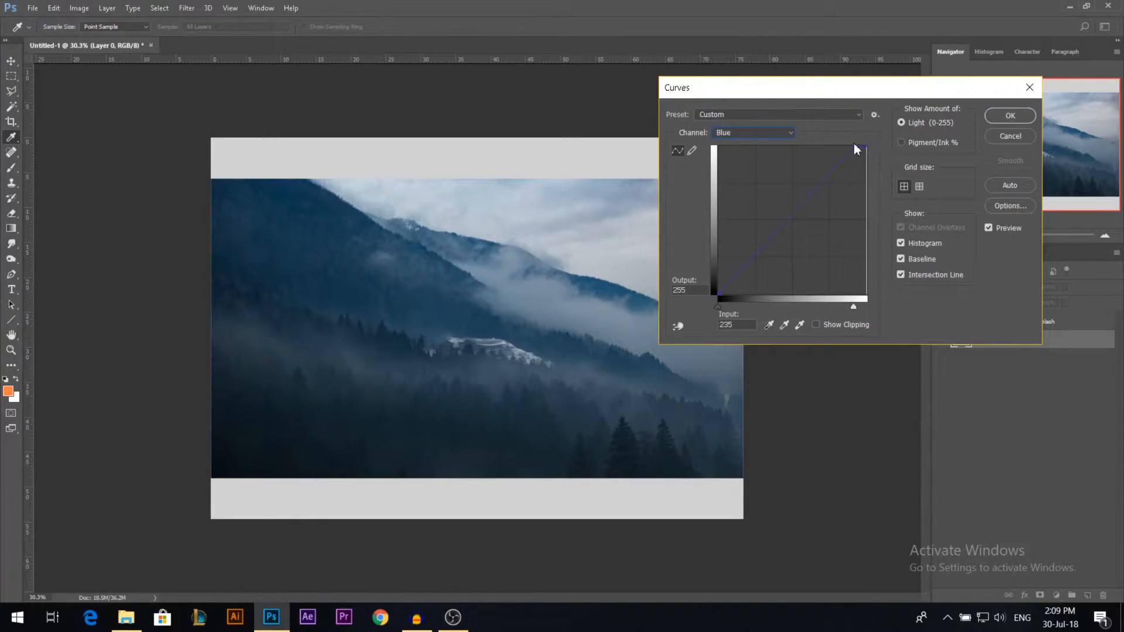
left_click_drag(725, 294, 714, 280)
left_click_drag(856, 147, 802, 168)
left_click(1018, 116)
Step: Move the mountain photo slightly up on the canvas and rasterize its layer
scroll(446, 232, "down", 1)
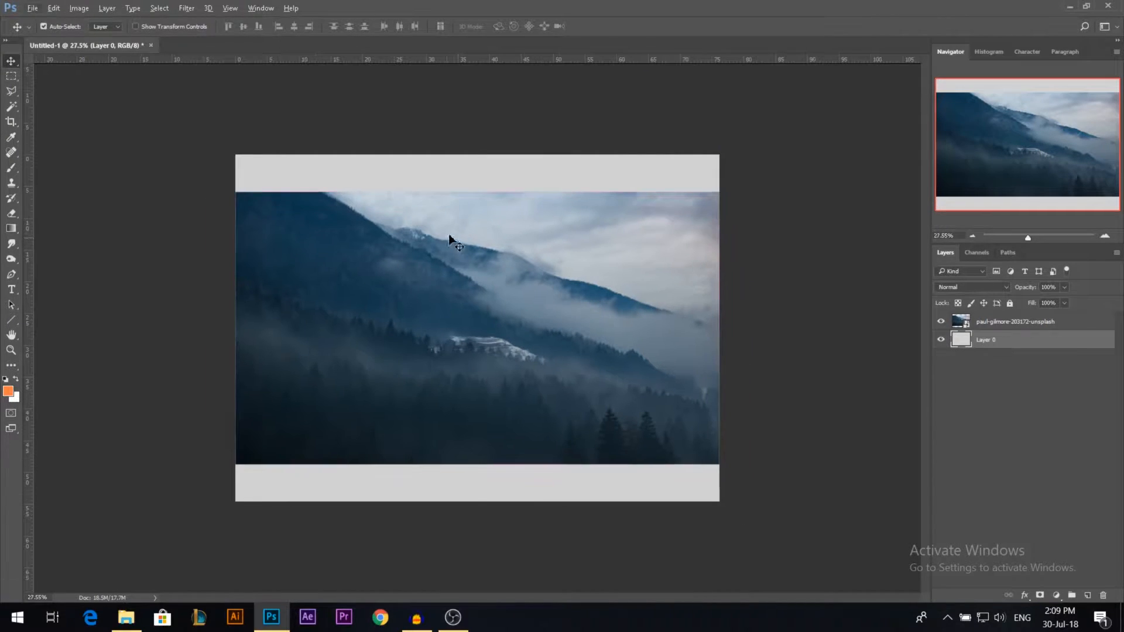
left_click(476, 282, "ctrl")
left_click_drag(477, 284, 476, 265)
key("ctrl+t")
key("Escape")
right_click(1009, 322)
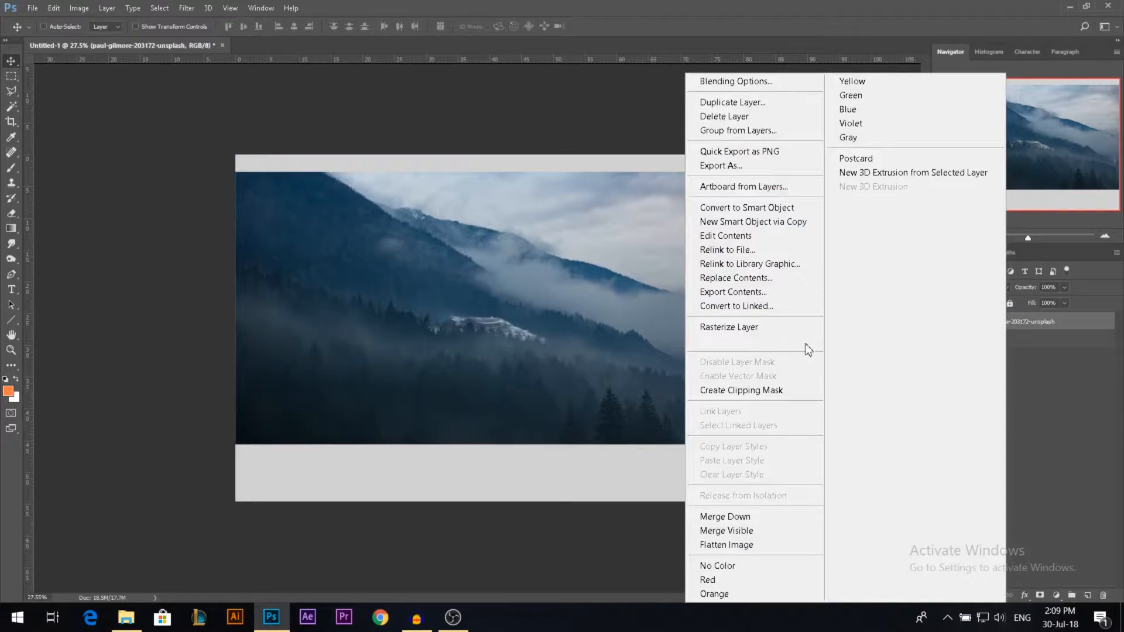
left_click(739, 328)
Step: Resize the mountain photo to about 47 cm wide and 34 cm high, fitted into the canvas's upper-left corner
key("ctrl+t")
left_click_drag(720, 308, 581, 311)
left_click_drag(409, 172, 408, 155)
left_click_drag(576, 299, 530, 300)
left_click_drag(391, 443, 388, 372)
key("Return")
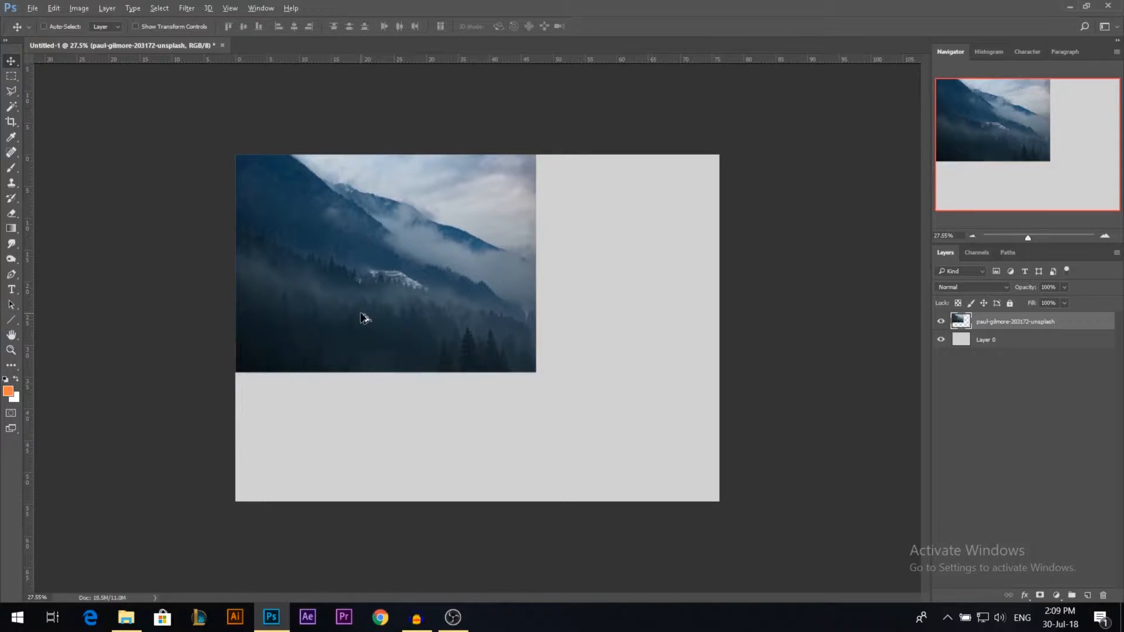
Step: Duplicate the mountain photo toward the right side of the canvas and flip the copy horizontally
left_click_drag(362, 317, 527, 291)
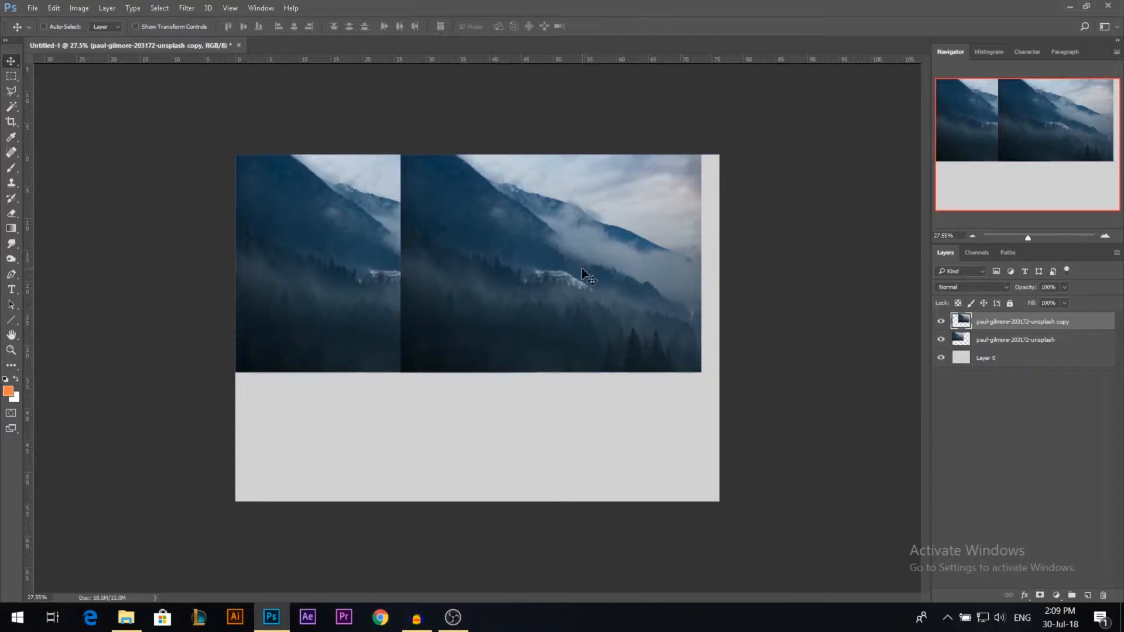
key("ctrl+t")
right_click(567, 280)
left_click(611, 469)
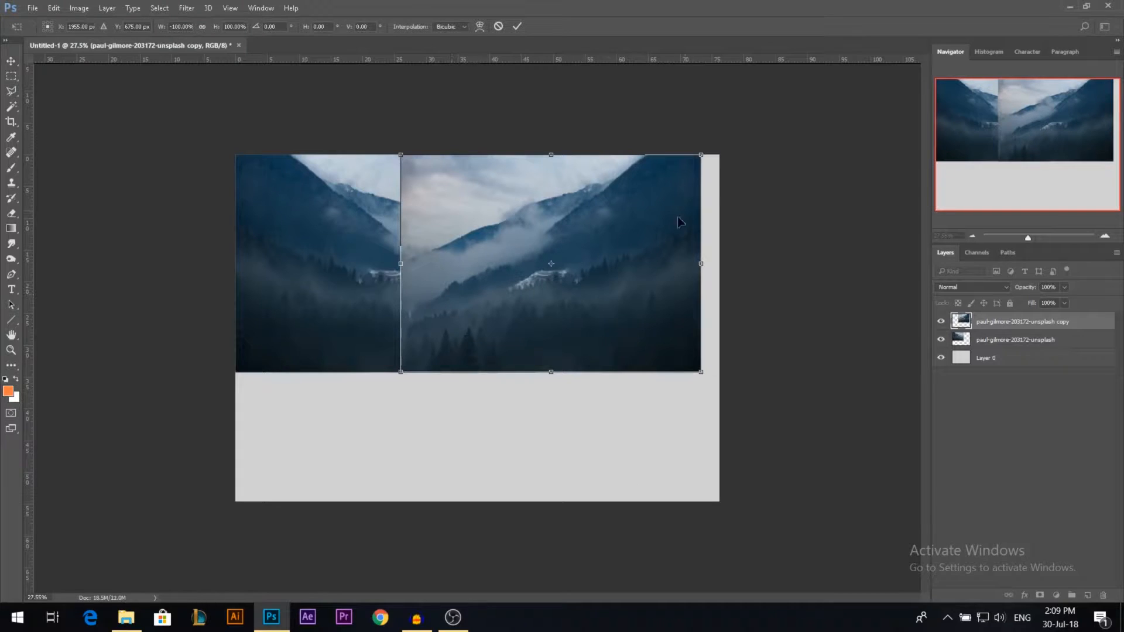
Step: Enlarge the flipped mountain copy to about 143%, shift it right, and widen it further past the canvas's right edge
left_click_drag(702, 157, 785, 138)
left_click_drag(555, 230, 595, 226)
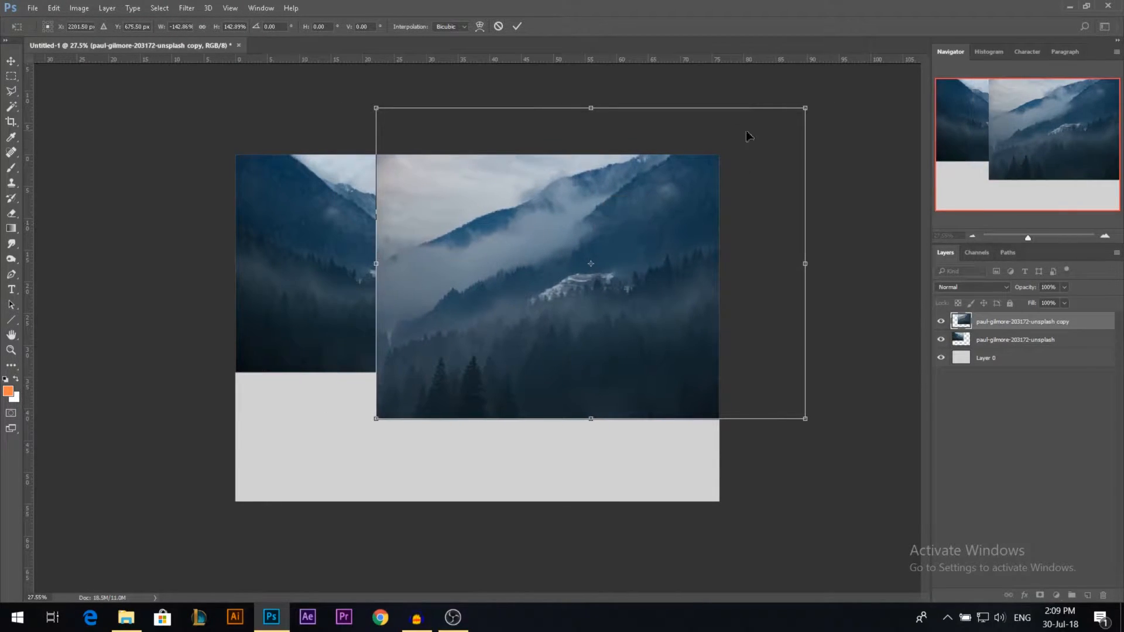
left_click_drag(804, 109, 843, 126)
key("Escape")
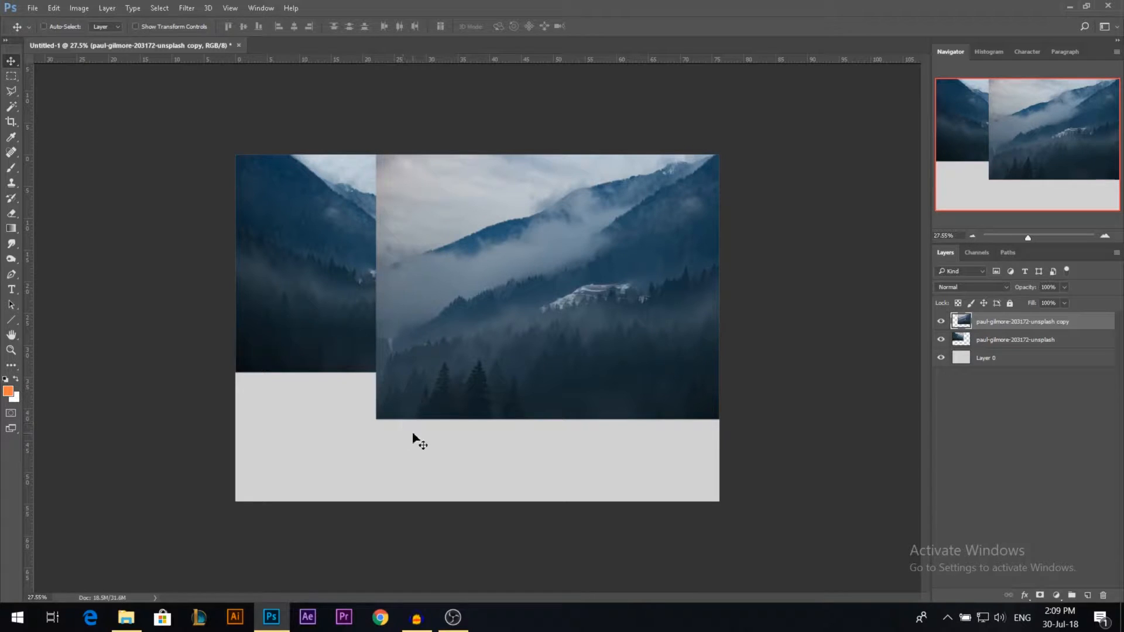
Step: Place Ruth Picture of Dam.jpg from the Stocks folder and stretch it to fill the whole canvas
left_click(126, 618)
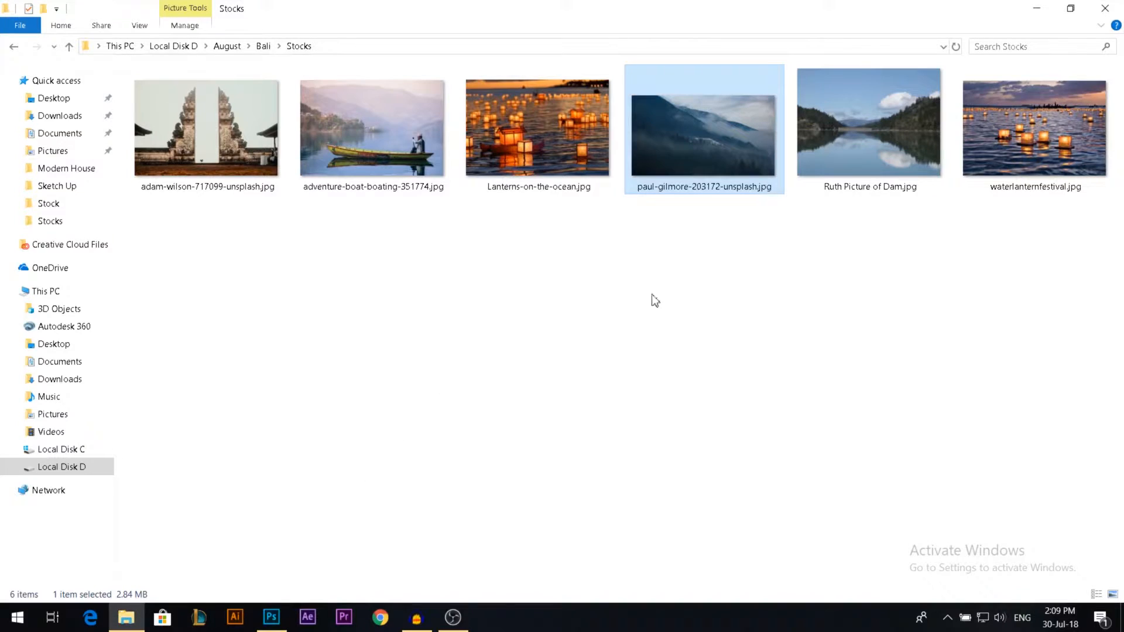
left_click_drag(877, 128, 475, 393)
left_click_drag(700, 160, 708, 157)
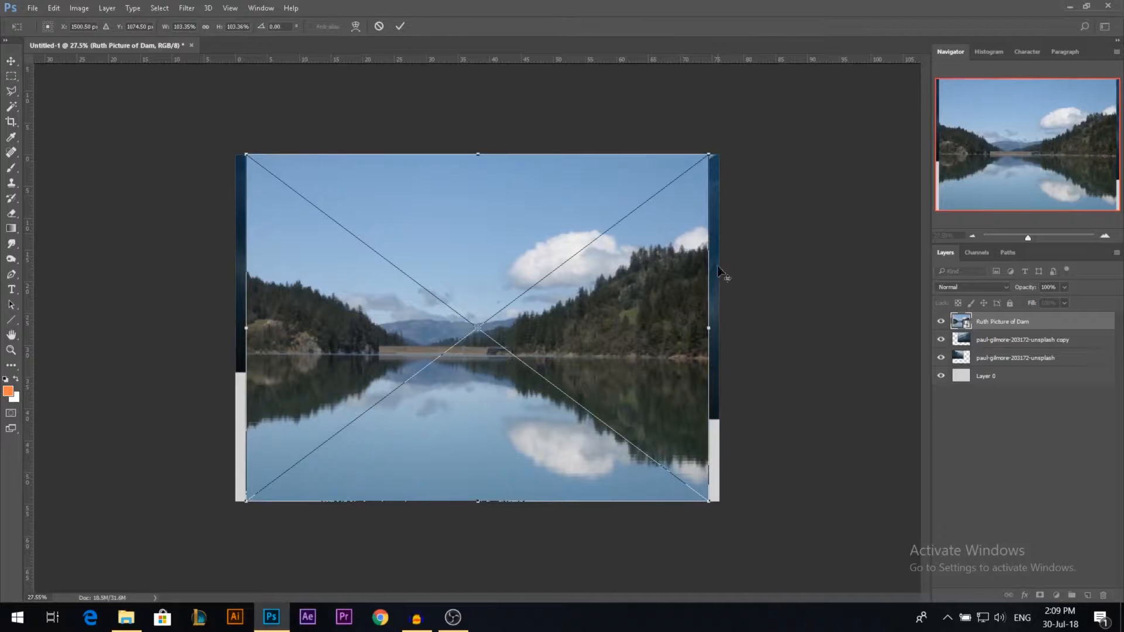
left_click_drag(705, 329, 721, 332)
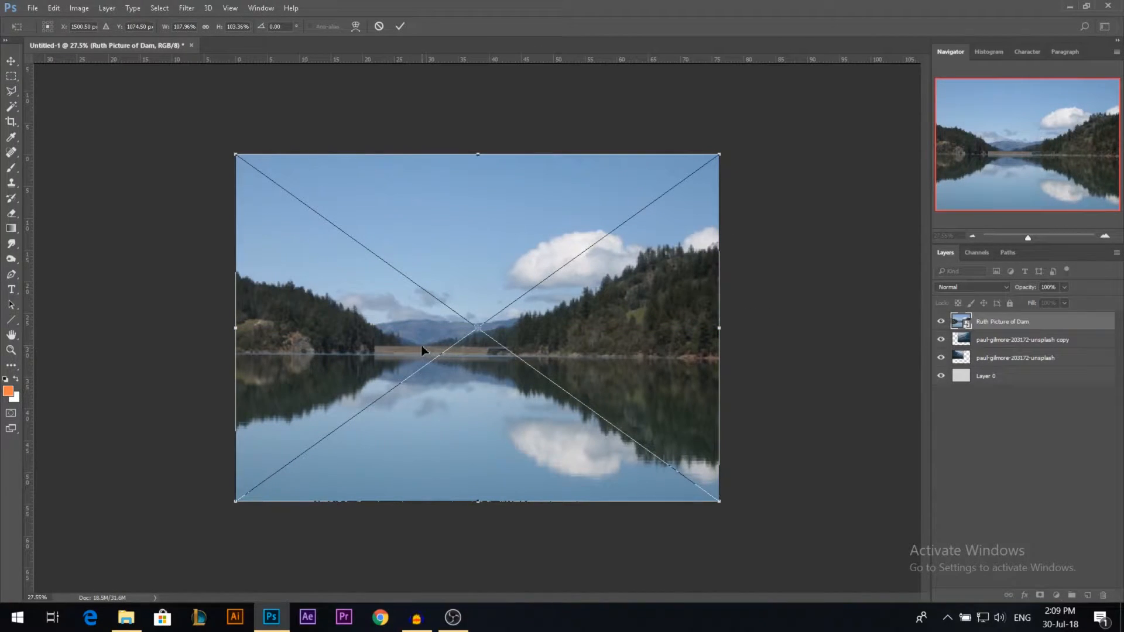
left_click(395, 27)
Step: Widen the dam photo to about 129% past the canvas's right edge and stretch it above the top edge
scroll(387, 363, "up", 5)
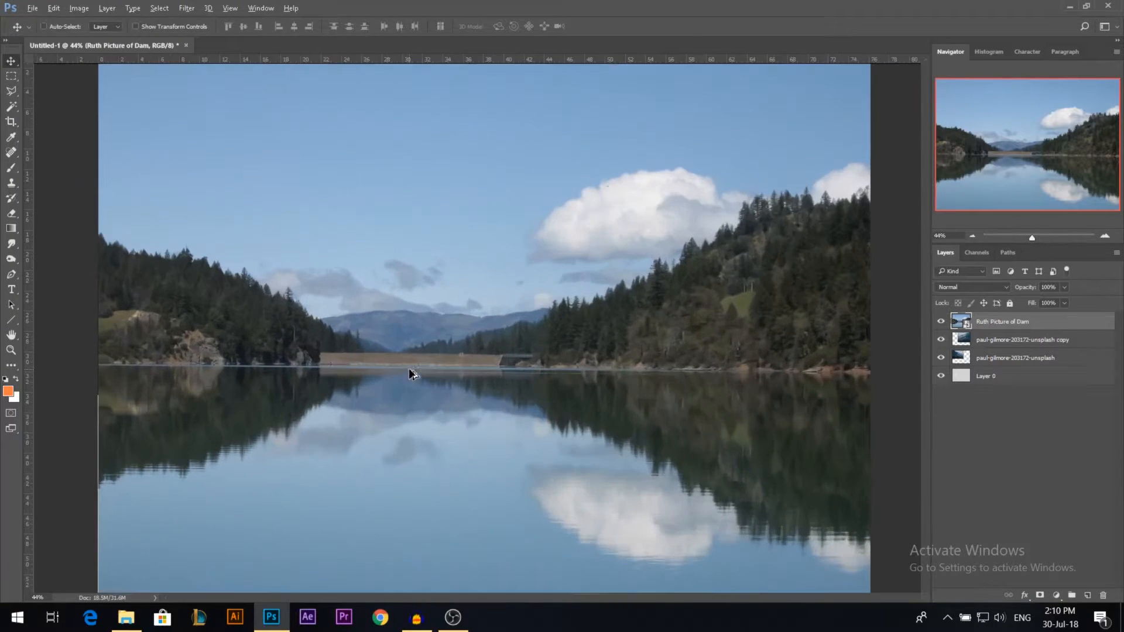
scroll(725, 250, "down", 2)
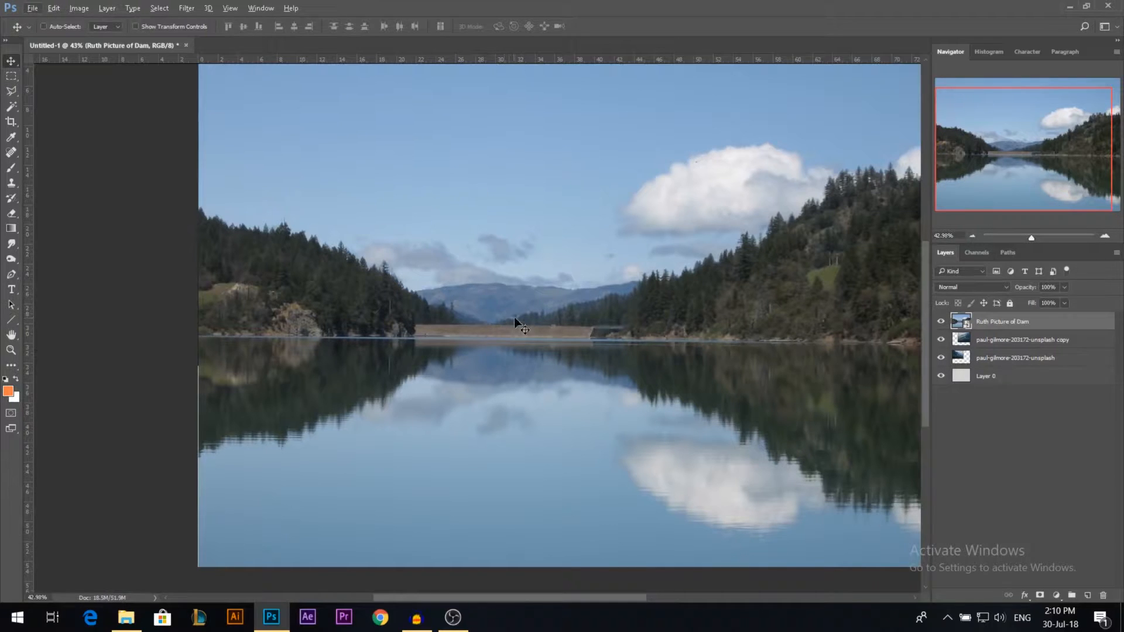
scroll(515, 322, "down", 3)
key("ctrl+t")
left_click_drag(714, 328, 803, 328)
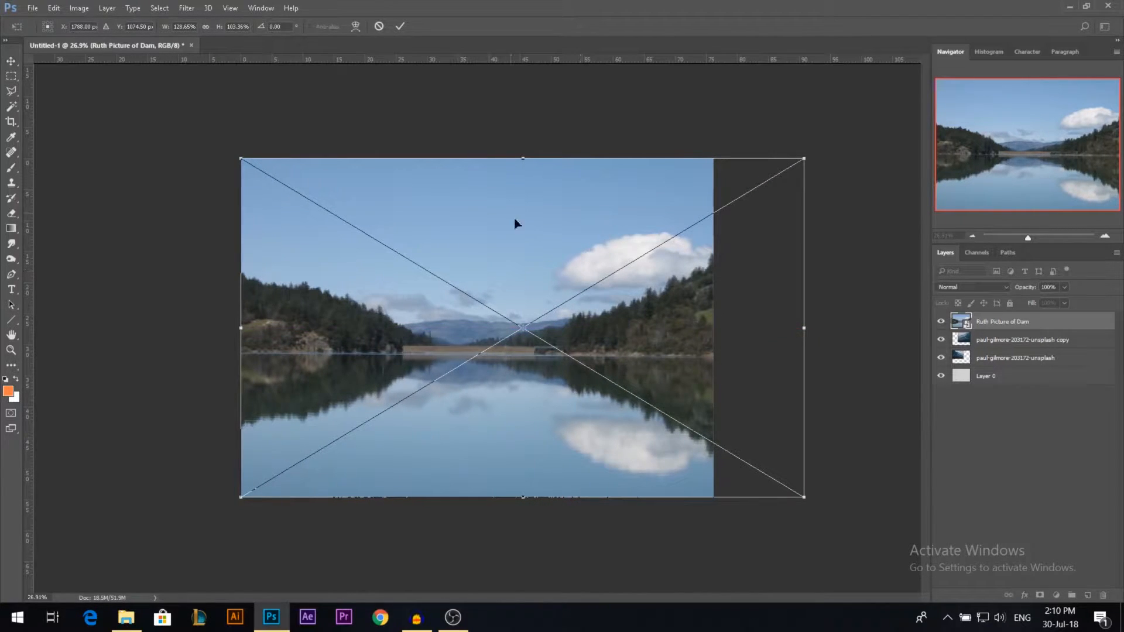
left_click_drag(526, 163, 527, 123)
key("Return")
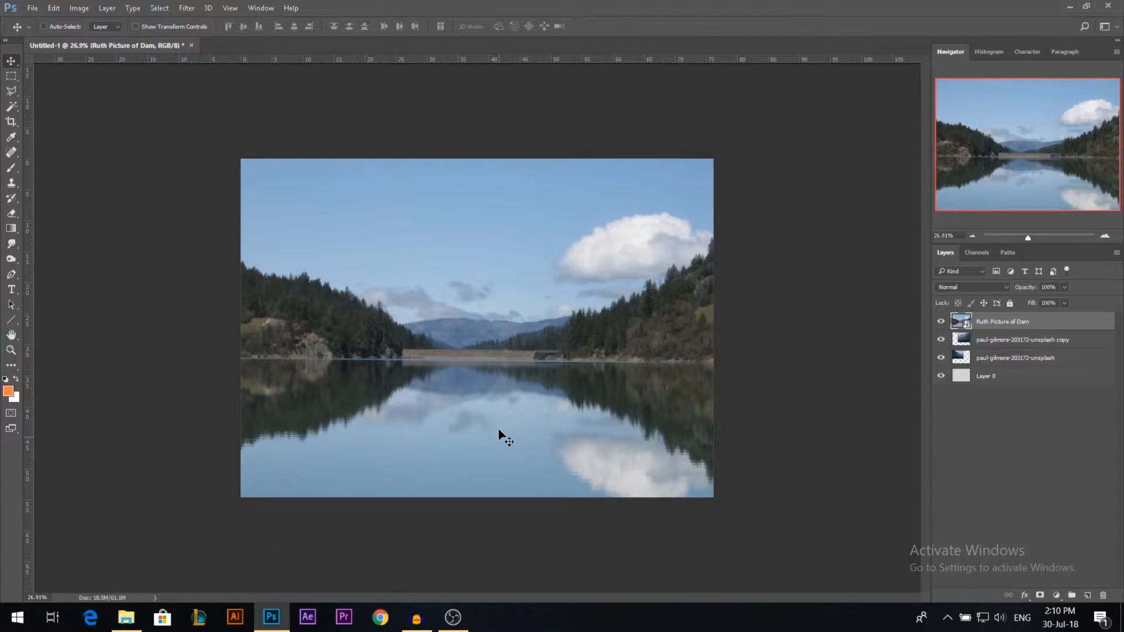
Step: Rasterize the Ruth Picture of Dam layer and add a layer mask to it
scroll(503, 429, "up", 2)
scroll(571, 403, "down", 1)
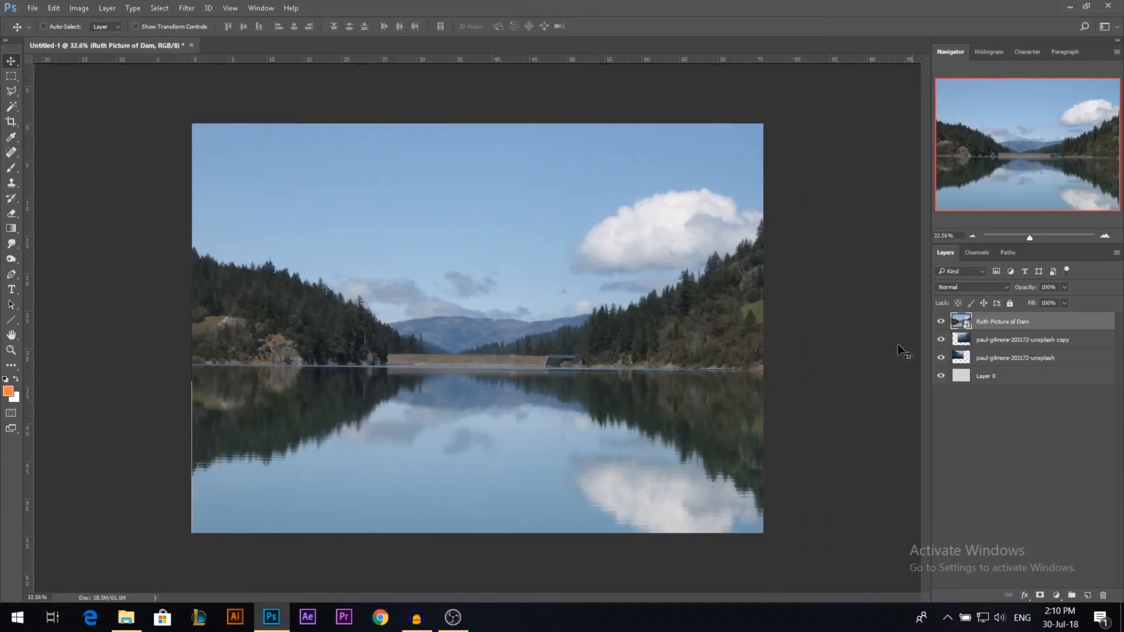
right_click(982, 324)
left_click(782, 327)
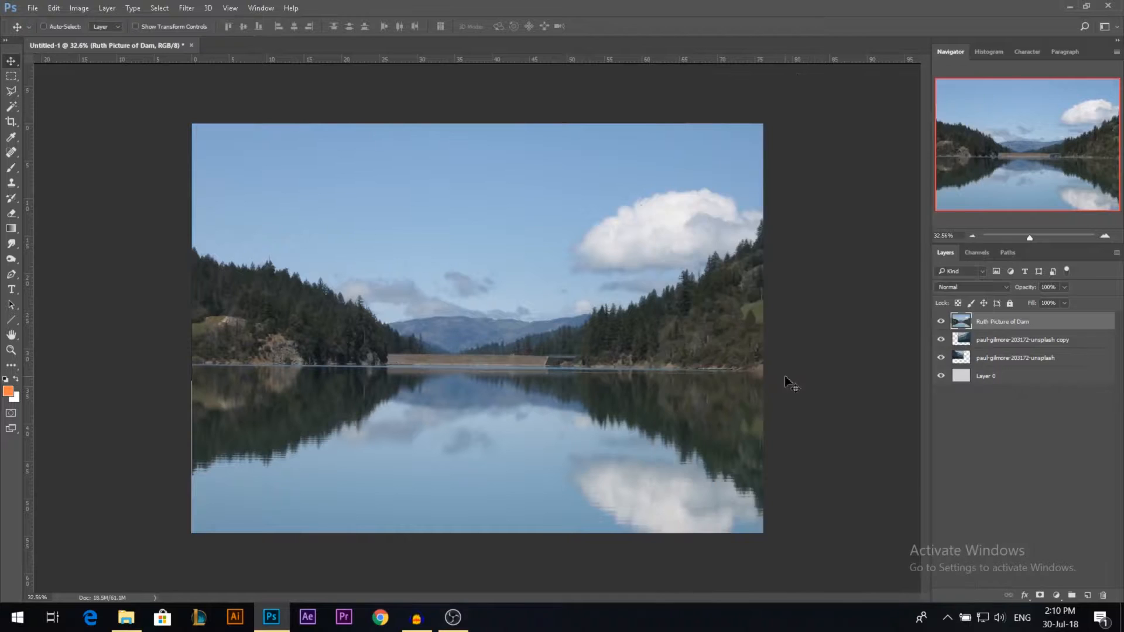
left_click(1040, 595)
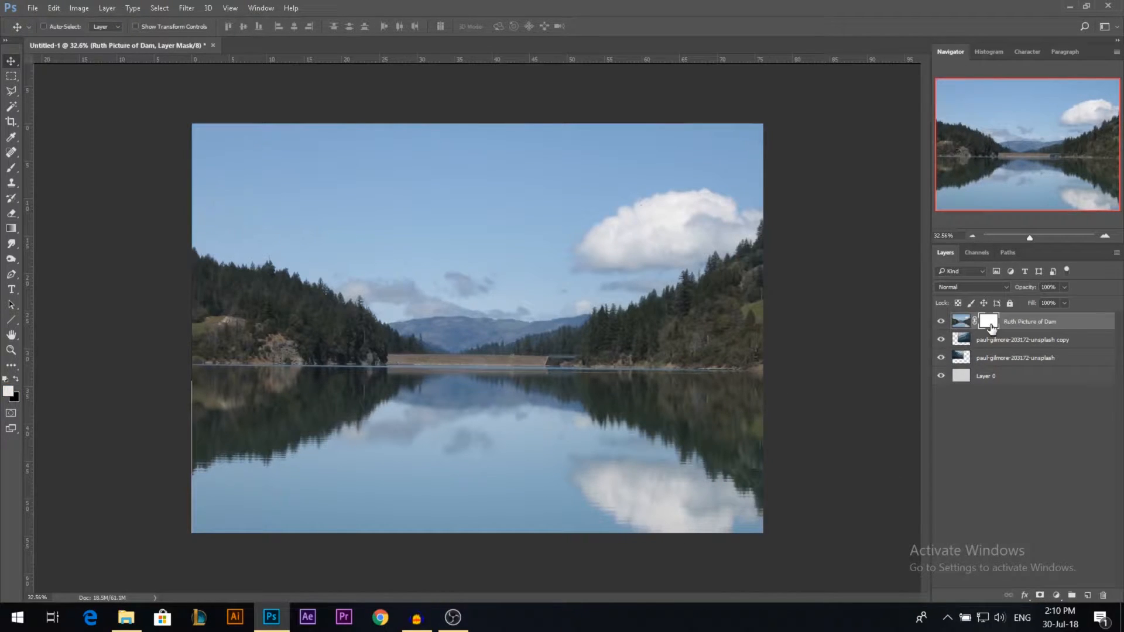
Step: Paint black on the dam layer's mask with a large soft brush to hide the upper sky
left_click(12, 173)
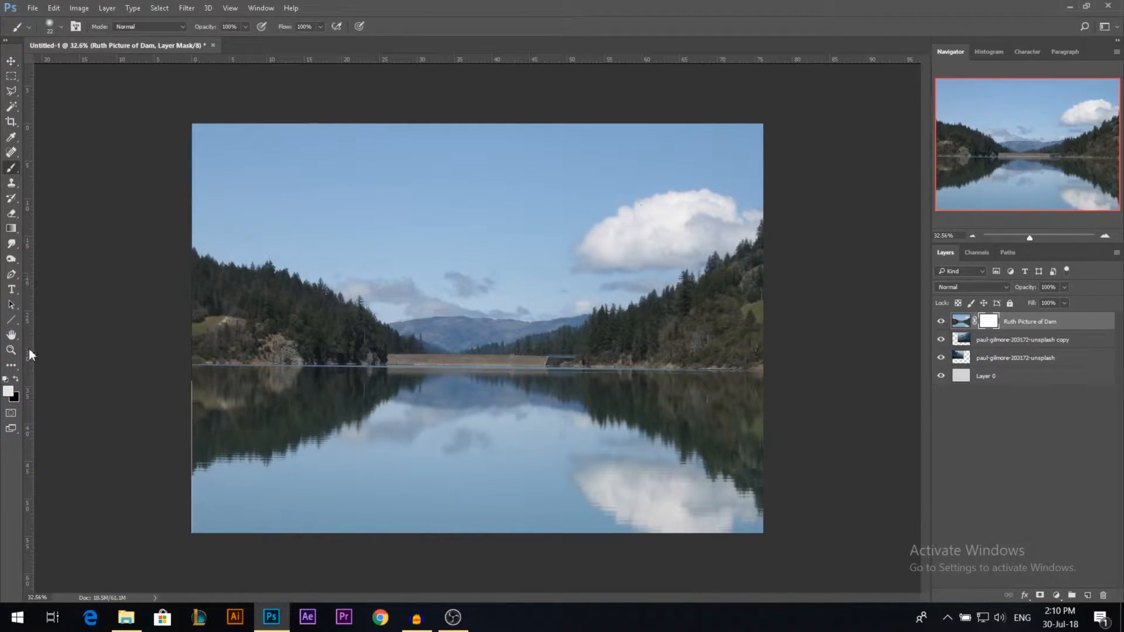
left_click(16, 378)
right_click(491, 253)
left_click(509, 347)
left_click(346, 232)
left_click_drag(347, 224, 399, 225)
mouse_move(515, 230)
left_mouse_down()
mouse_move(585, 222)
mouse_move(547, 175)
mouse_move(705, 179)
mouse_move(598, 218)
mouse_move(293, 143)
mouse_move(703, 137)
mouse_move(205, 157)
mouse_move(331, 171)
left_mouse_up()
mouse_move(391, 220)
left_mouse_down()
mouse_move(204, 169)
mouse_move(375, 206)
mouse_move(726, 180)
left_mouse_up()
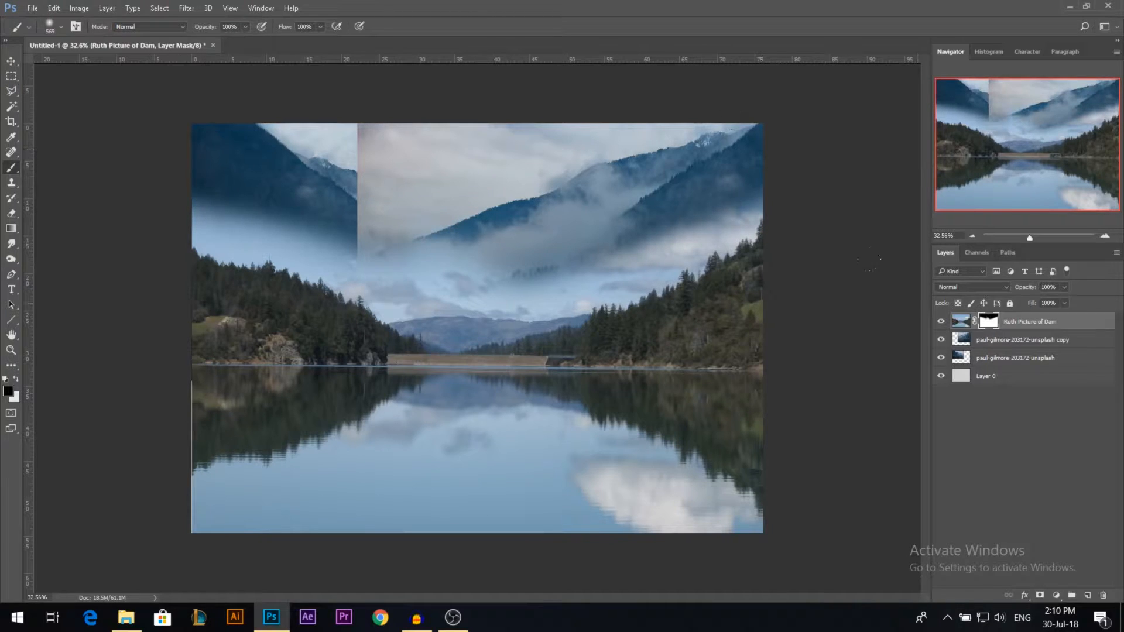
Step: Hide both mountain layers and select the dam photo's sky down to the treeline with the Quick Selection tool
left_click_drag(941, 340, 941, 358)
left_click(962, 322)
left_click(14, 110)
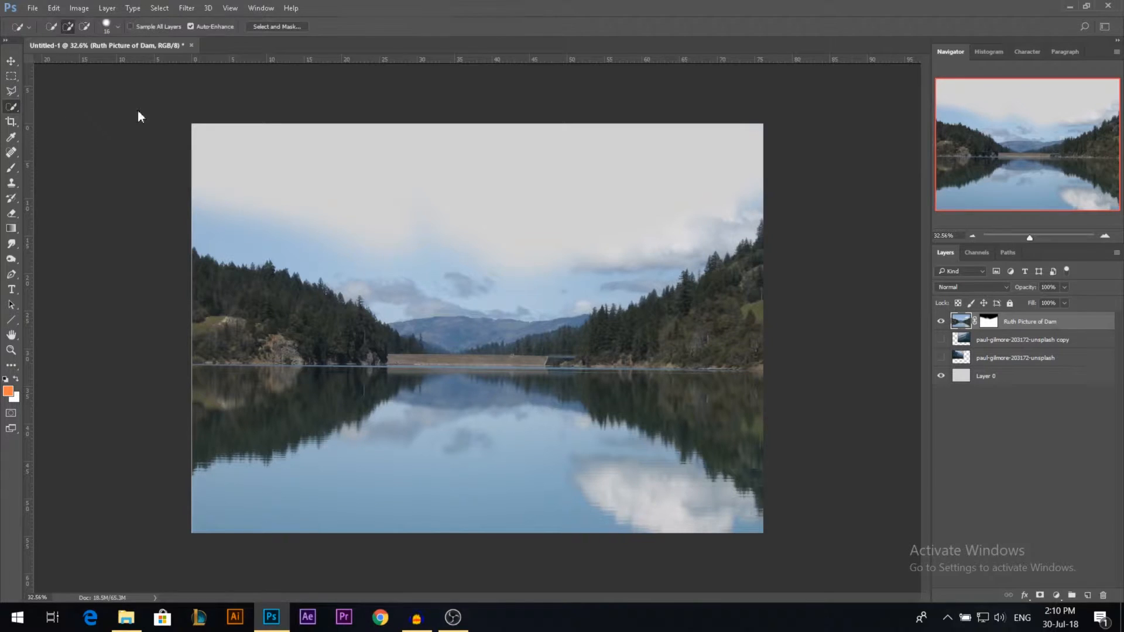
right_click(279, 221, "alt")
left_click_drag(279, 222, 396, 256)
Step: Fill the selected sky with black on the dam layer's mask and clear the selection
left_click(988, 321)
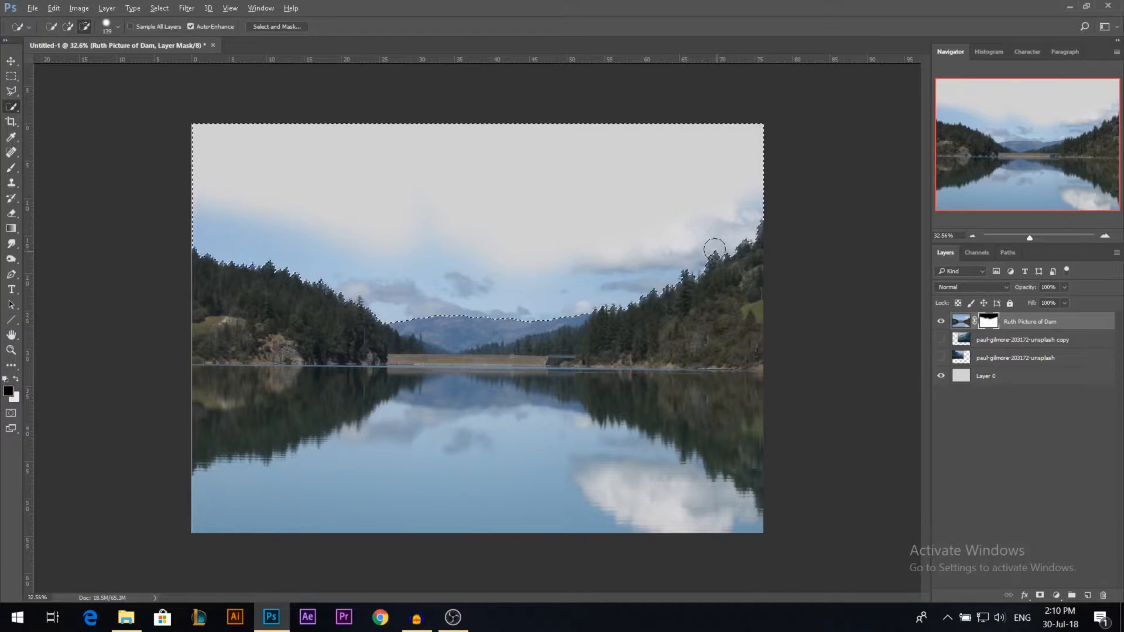
key("alt+BackSpace")
key("ctrl+d")
Step: Brush the distant hills out on the dam layer's mask and make both mountain layers visible again
key("b")
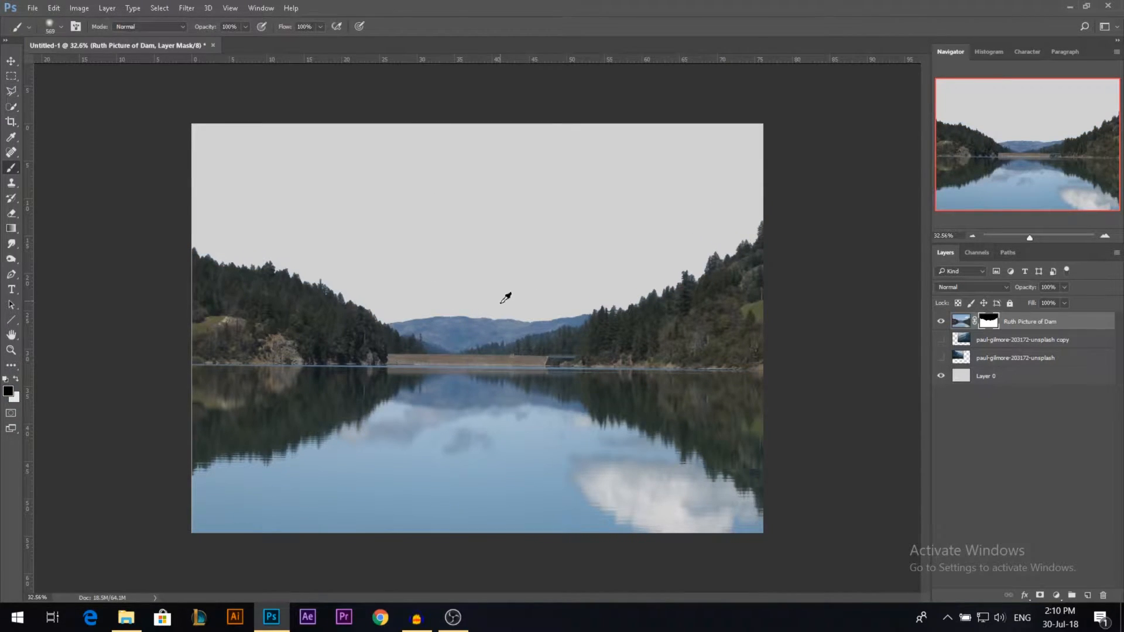
scroll(485, 298, "up", 3)
mouse_move(622, 293)
left_mouse_down()
mouse_move(589, 317)
mouse_move(520, 325)
mouse_move(526, 306)
left_mouse_up()
mouse_move(580, 278)
left_mouse_down()
mouse_move(351, 284)
mouse_move(330, 246)
mouse_move(436, 243)
mouse_move(516, 233)
left_mouse_up()
scroll(482, 248, "down", 4)
left_click(941, 340)
left_click(941, 358)
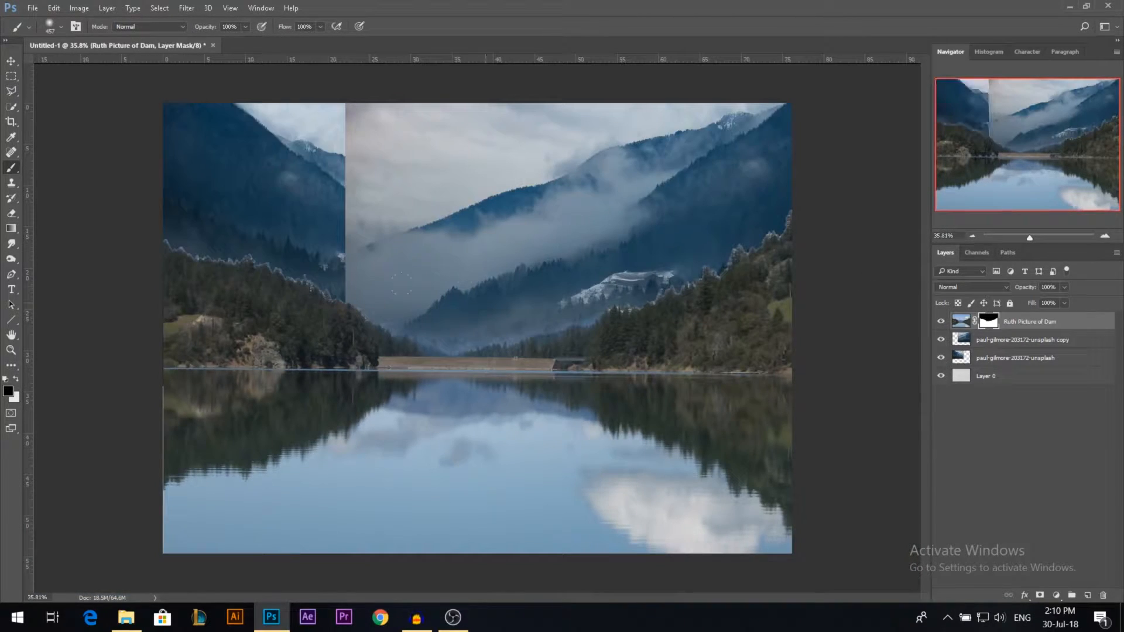
Step: Add a mask to the upper mountain layer and paint black with a soft 630 px brush over its hard vertical edge
left_click(11, 61)
left_click(760, 367)
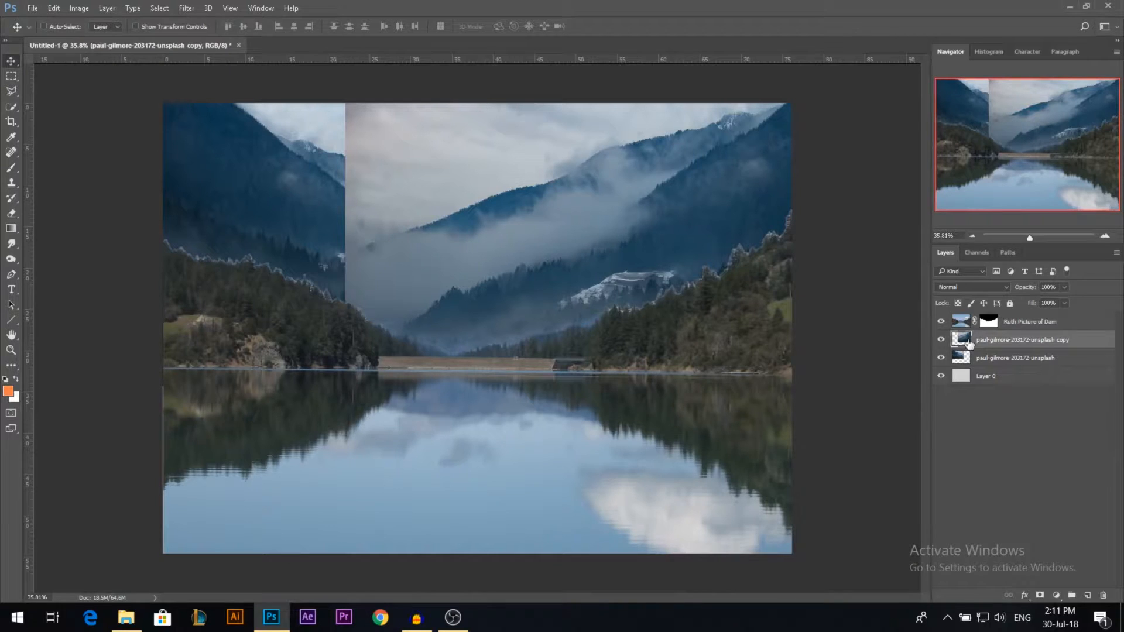
left_click(1039, 595)
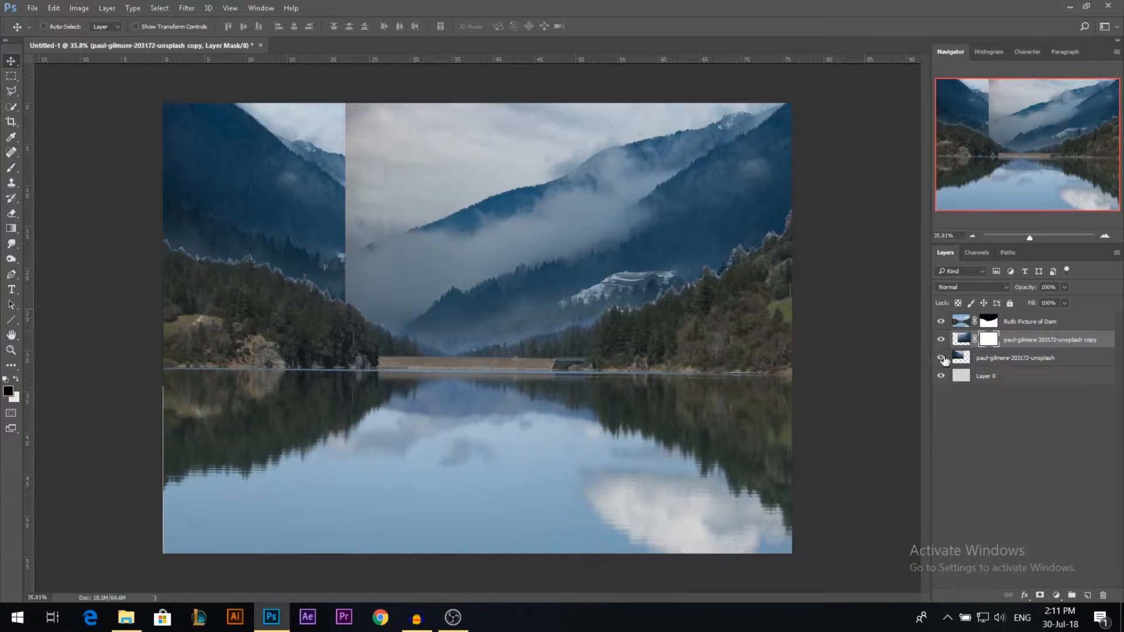
left_click(11, 168)
right_click(290, 245, "alt")
mouse_move(329, 257)
left_mouse_down()
mouse_move(310, 137)
mouse_move(324, 125)
mouse_move(341, 197)
mouse_move(343, 321)
left_mouse_up()
mouse_move(337, 89)
left_mouse_down()
mouse_move(445, 120)
mouse_move(559, 126)
left_mouse_up()
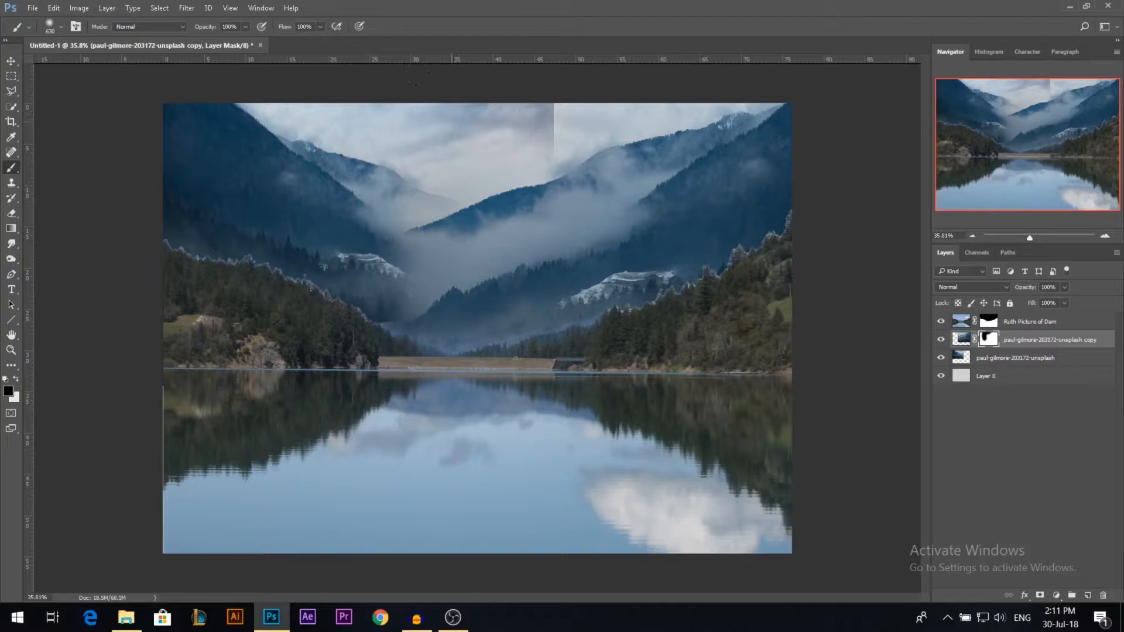
Step: Add a mask to the lower mountain layer and brush away the vertical seam in the sky
left_click(995, 358)
left_click(1040, 595)
left_click_drag(564, 88, 426, 76)
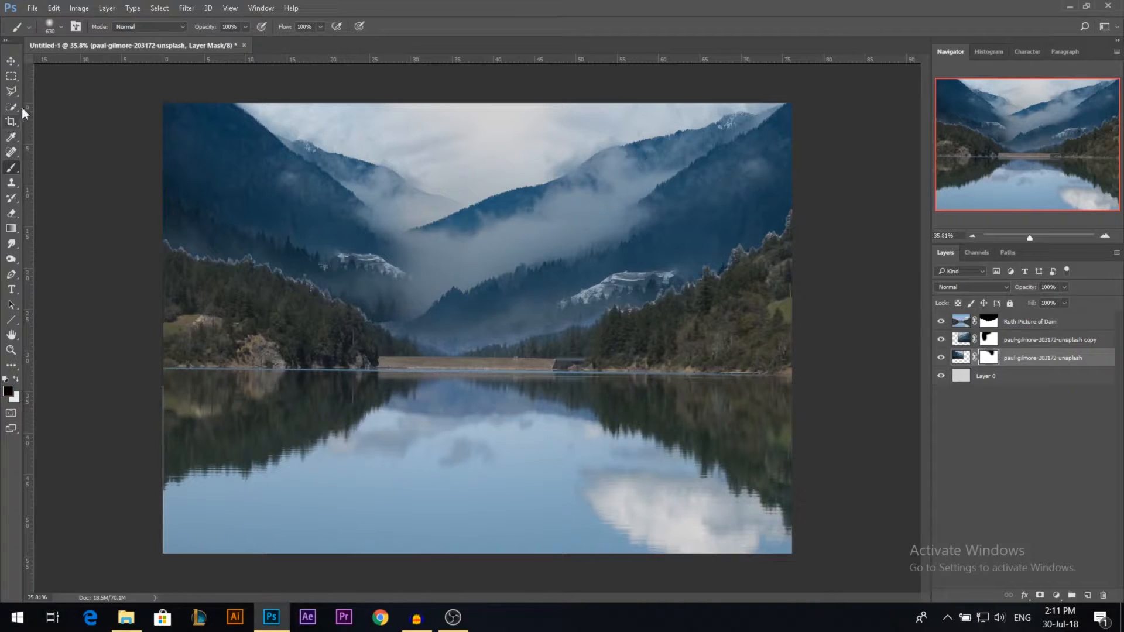
Step: Select the pale fringe along the dam photo's treeline with Color Range, sampling a fringe pixel and raising the fuzziness
left_click(13, 62)
scroll(728, 289, "up", 5)
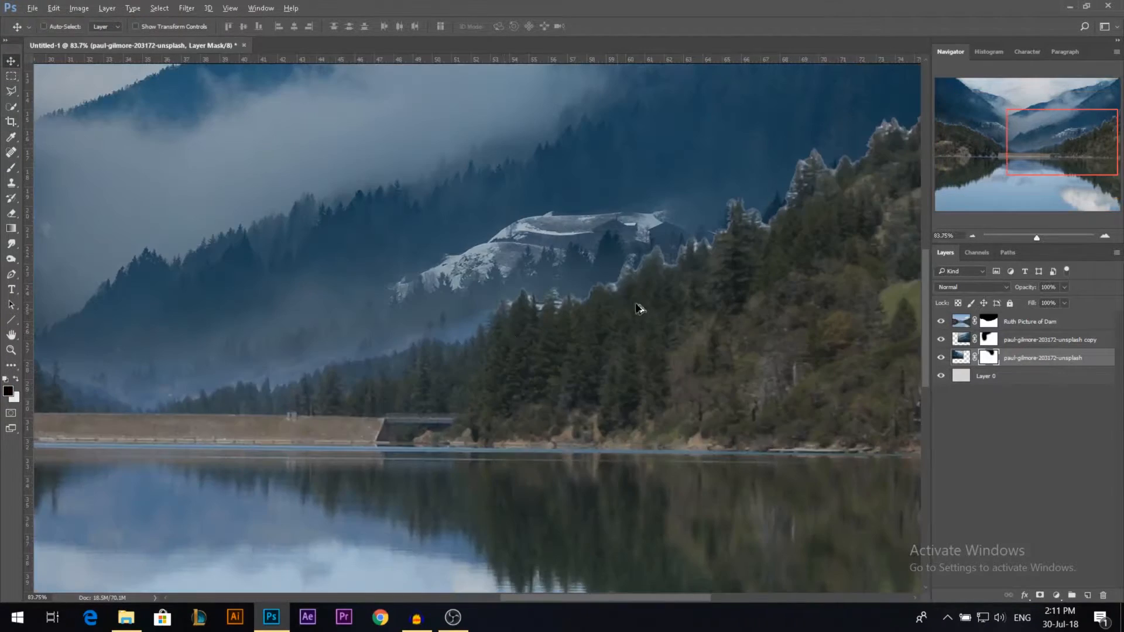
scroll(733, 226, "down", 2)
scroll(767, 240, "up", 6)
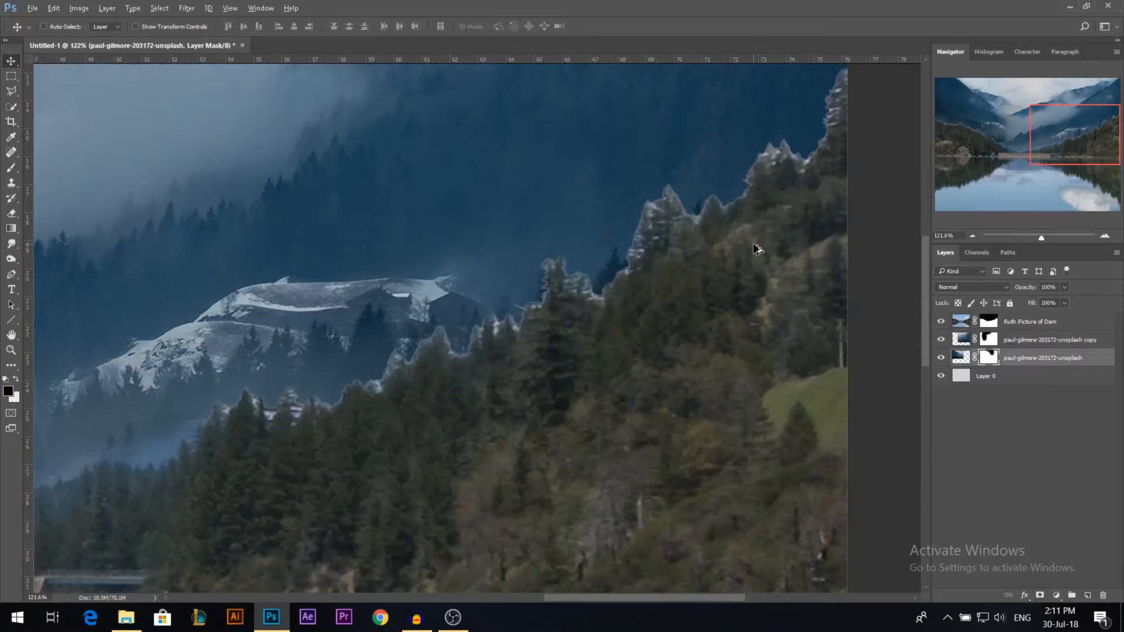
scroll(669, 255, "up", 1)
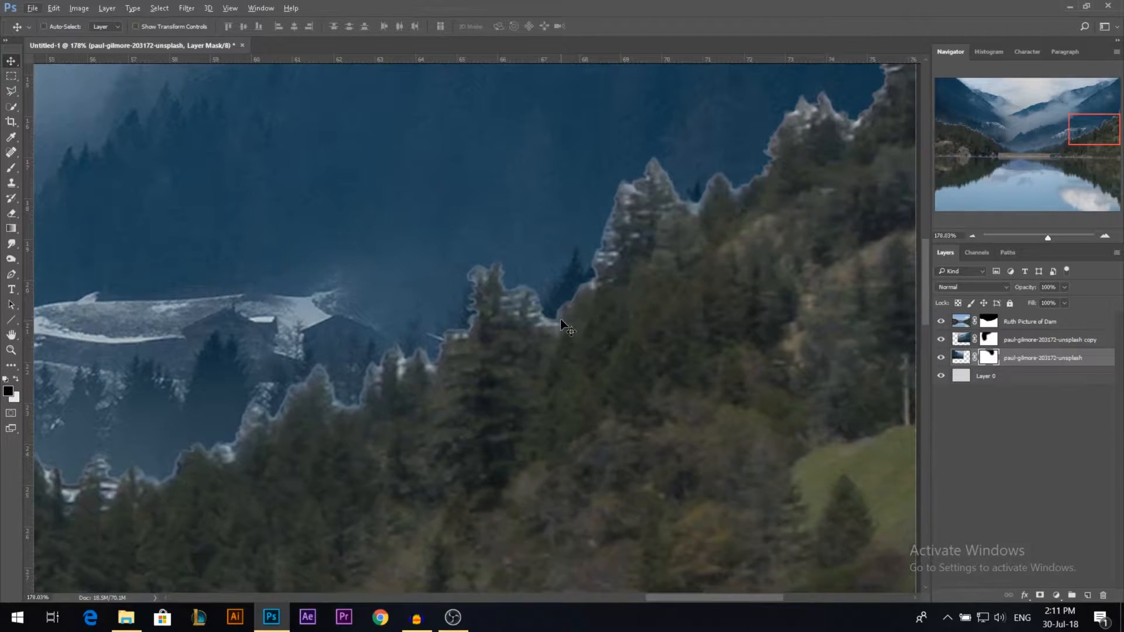
scroll(562, 322, "up", 3)
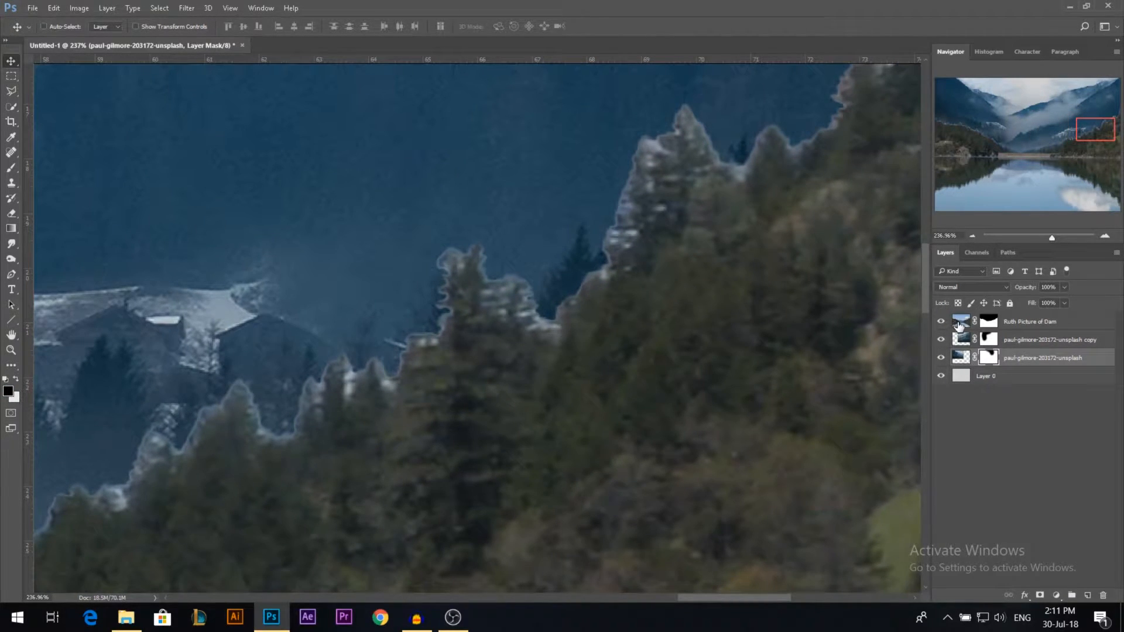
left_click(960, 323)
left_click(159, 8)
left_click(181, 146)
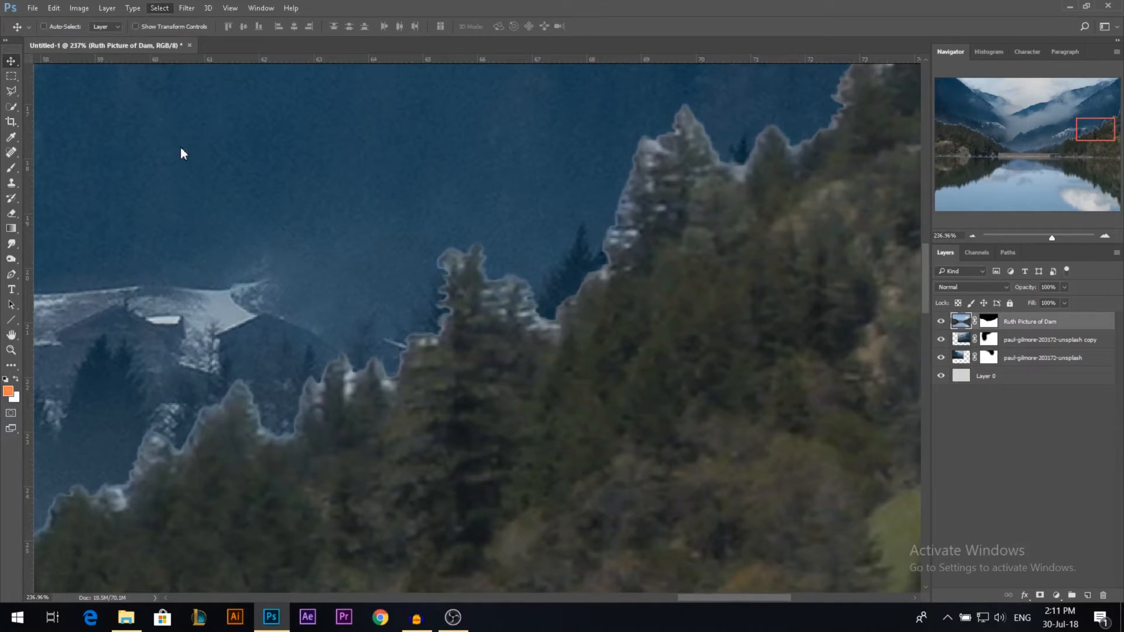
left_click(545, 322)
mouse_move(675, 131)
left_mouse_down()
mouse_move(729, 125)
mouse_move(669, 124)
mouse_move(686, 128)
left_mouse_up()
left_click(824, 93)
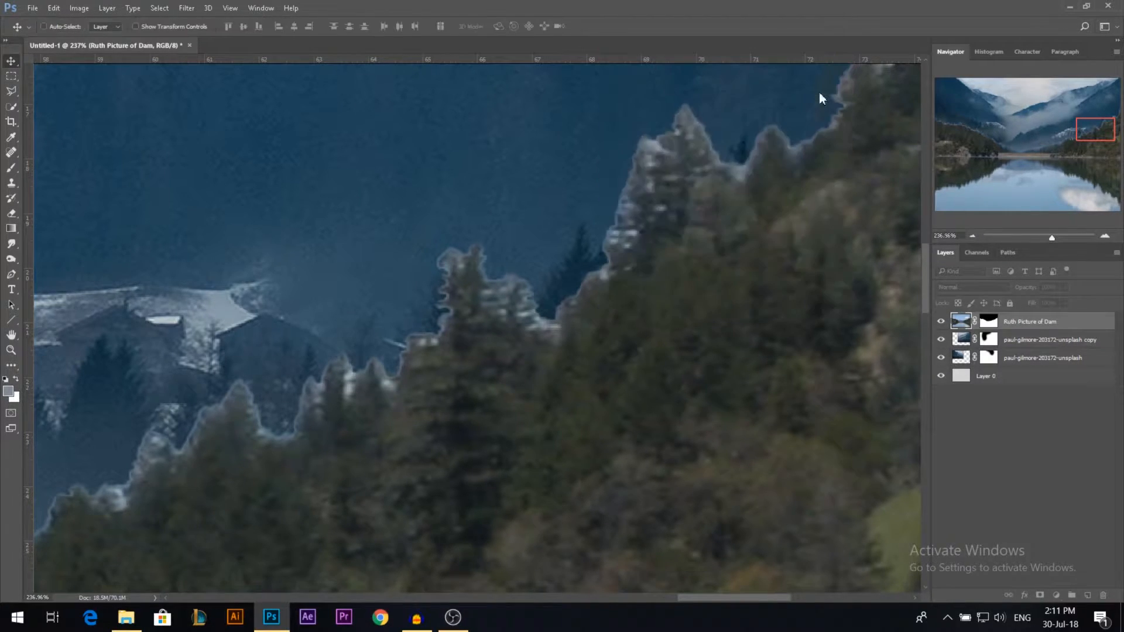
Step: Paint black within the selection along the treelines on the dam layer's mask and clear the selection
scroll(246, 316, "down", 3)
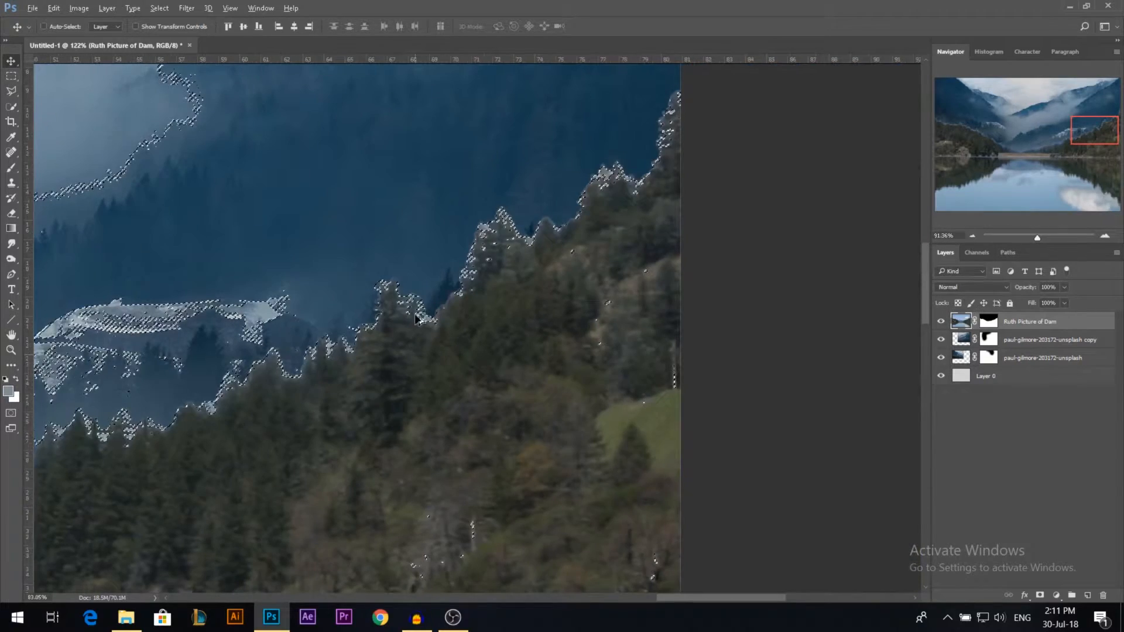
scroll(416, 318, "down", 3)
scroll(483, 285, "down", 3)
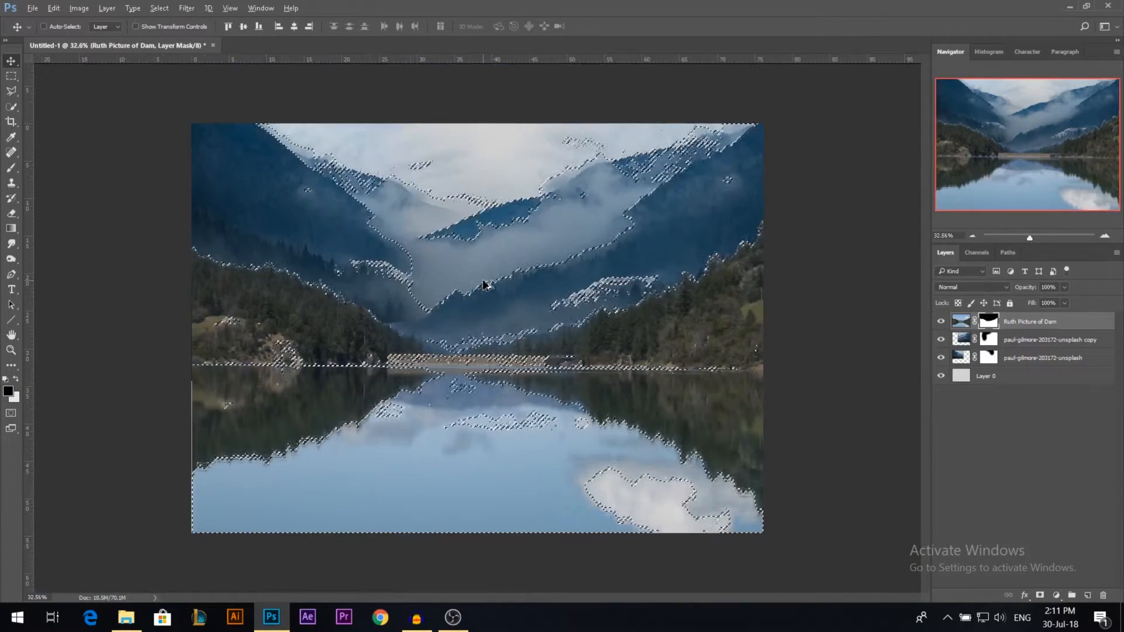
key("b")
left_click_drag(371, 311, 344, 311)
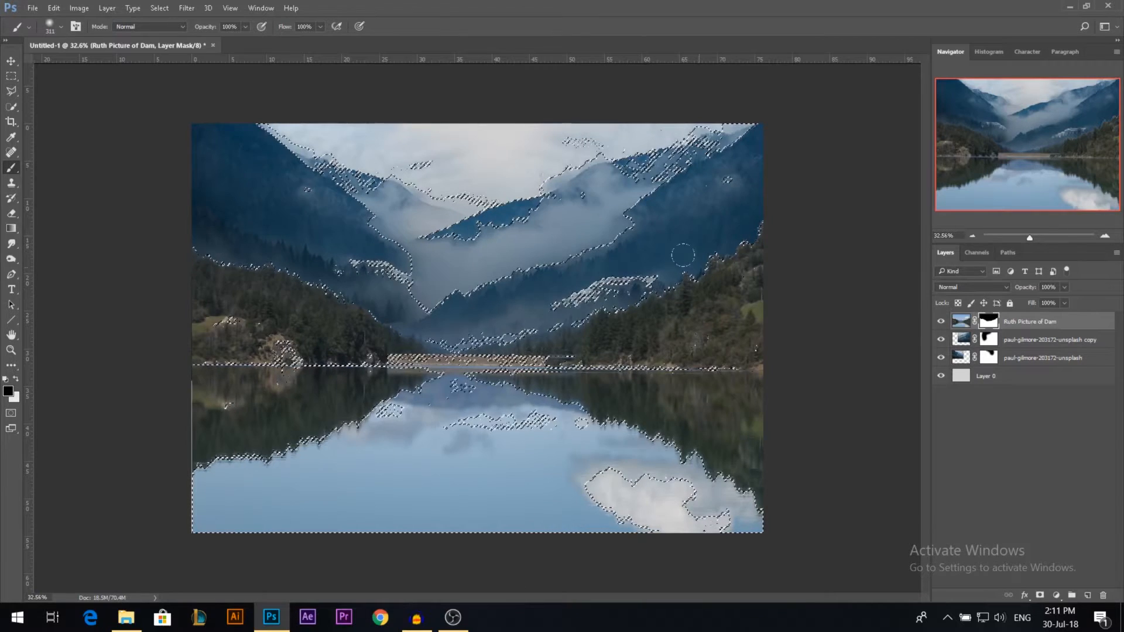
key("ctrl+d")
key("v")
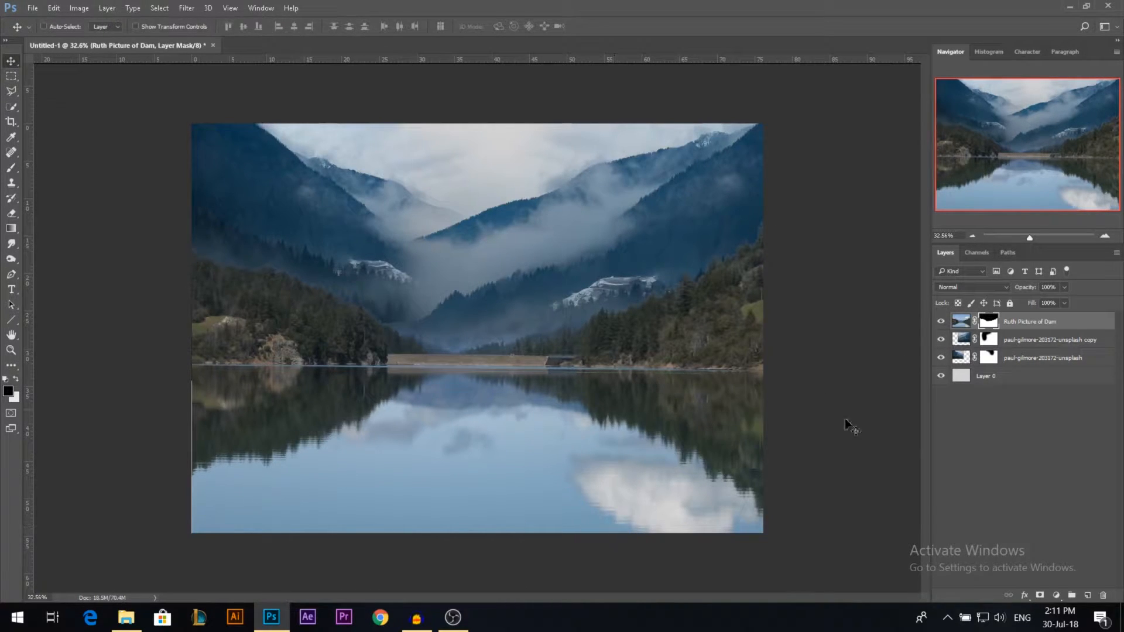
Step: Clone clear blue water over the white cloud reflection on the dam photo with the Clone Stamp tool
left_click(961, 326)
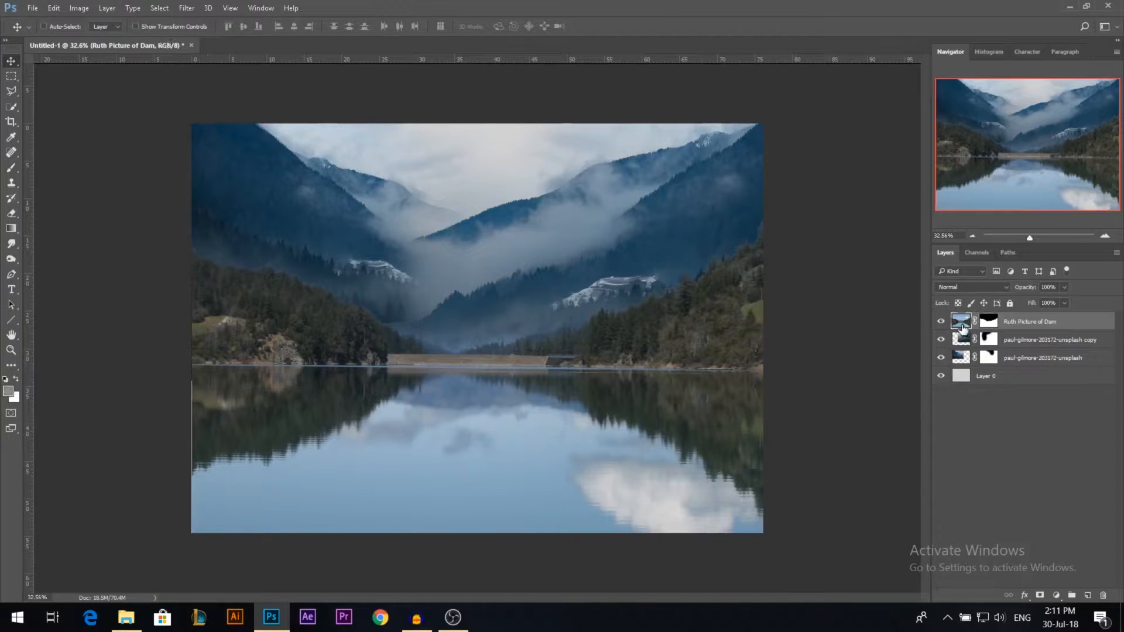
left_click(11, 182)
left_click_drag(511, 455, 504, 454)
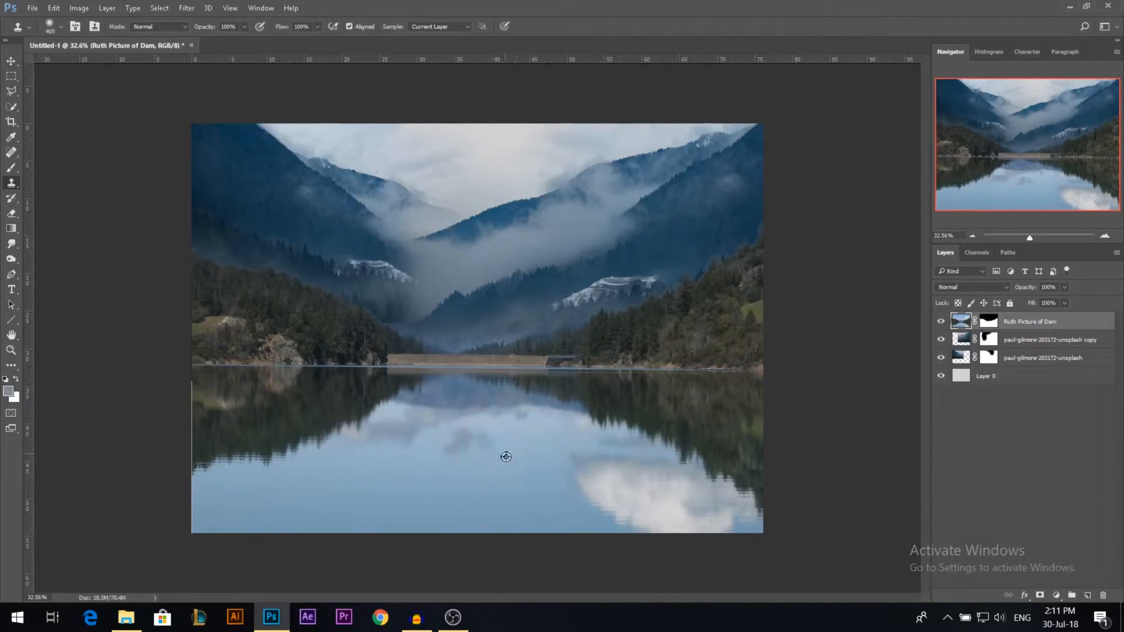
left_click(482, 494, "alt")
mouse_move(585, 473)
left_mouse_down()
mouse_move(571, 455)
mouse_move(612, 487)
mouse_move(584, 477)
left_mouse_up()
mouse_move(615, 515)
left_mouse_down()
mouse_move(686, 514)
mouse_move(694, 504)
left_mouse_up()
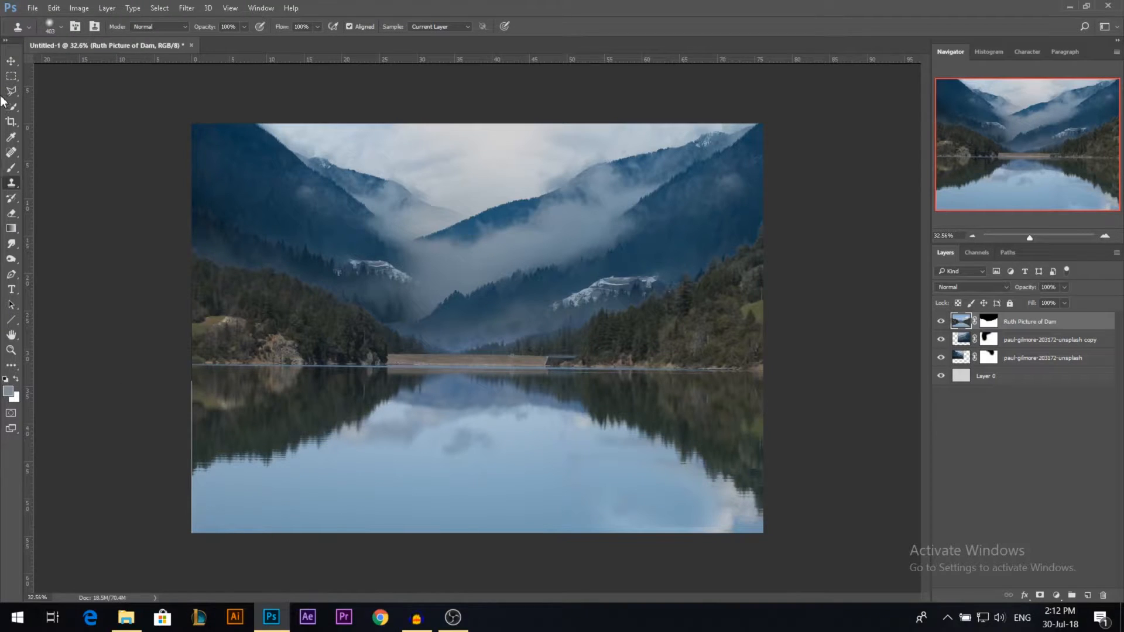
Step: Stretch the dam photo slightly beyond the canvas's left edge to cover the thin gap
left_click(10, 60)
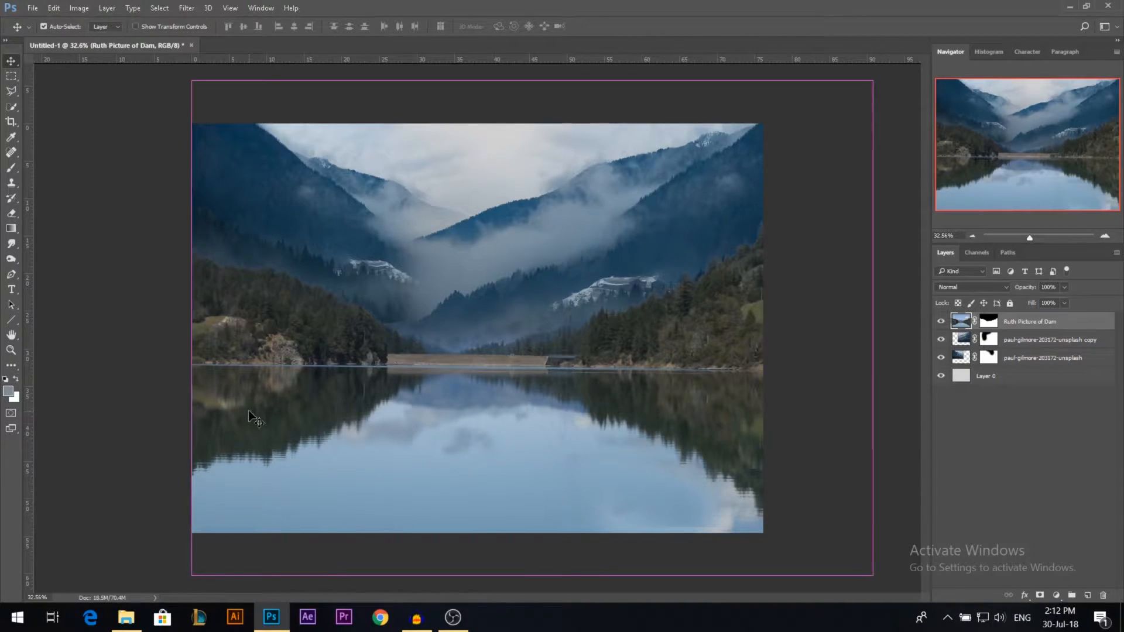
key("ctrl+t")
left_click_drag(191, 329, 184, 329)
key("Return")
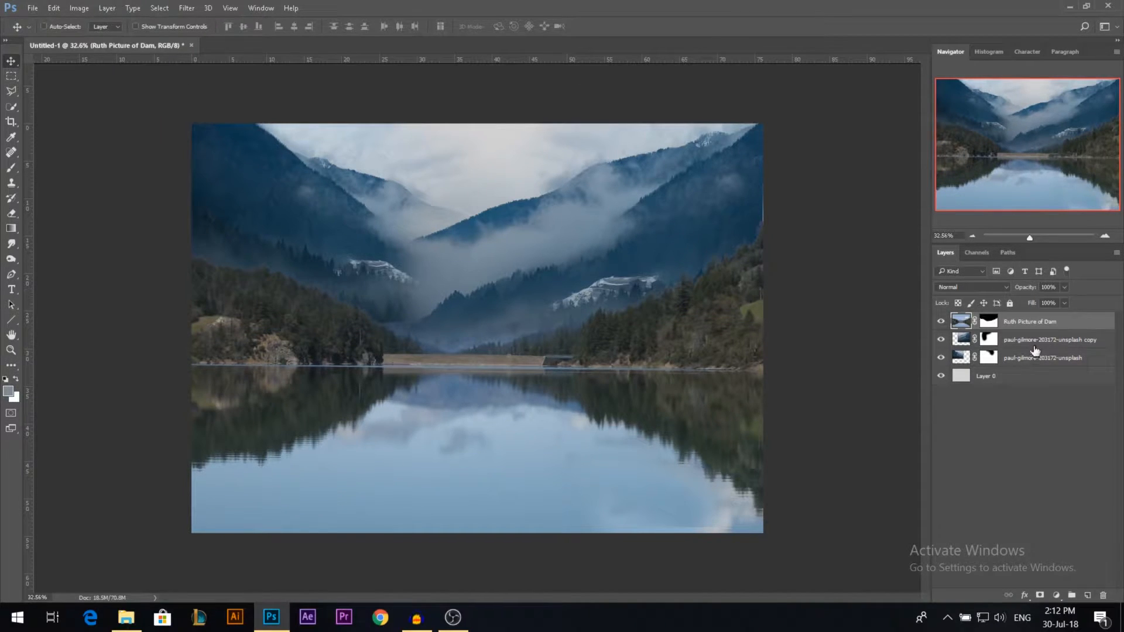
Step: Duplicate both mountain layers and merge the duplicates into one layer
left_click(1036, 341)
left_click(1036, 357, "shift")
left_click_drag(607, 294, 617, 272)
key("ctrl+z")
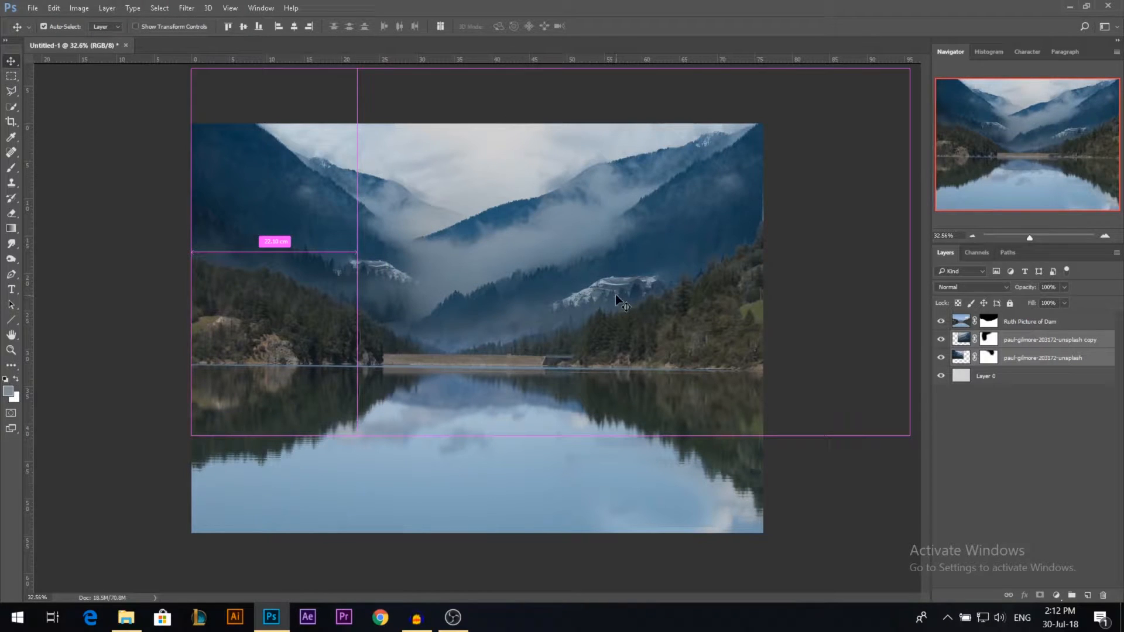
key("ctrl+j")
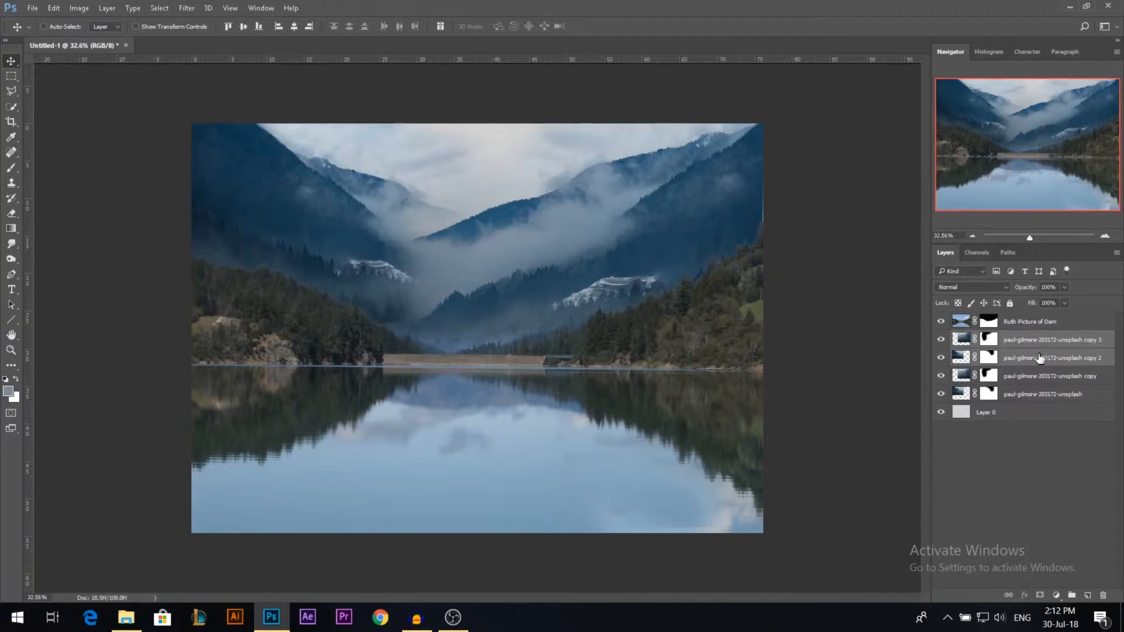
key("ctrl+e")
Step: Flip the merged mountain copy vertically with Free Transform
key("ctrl+t")
right_click(494, 311)
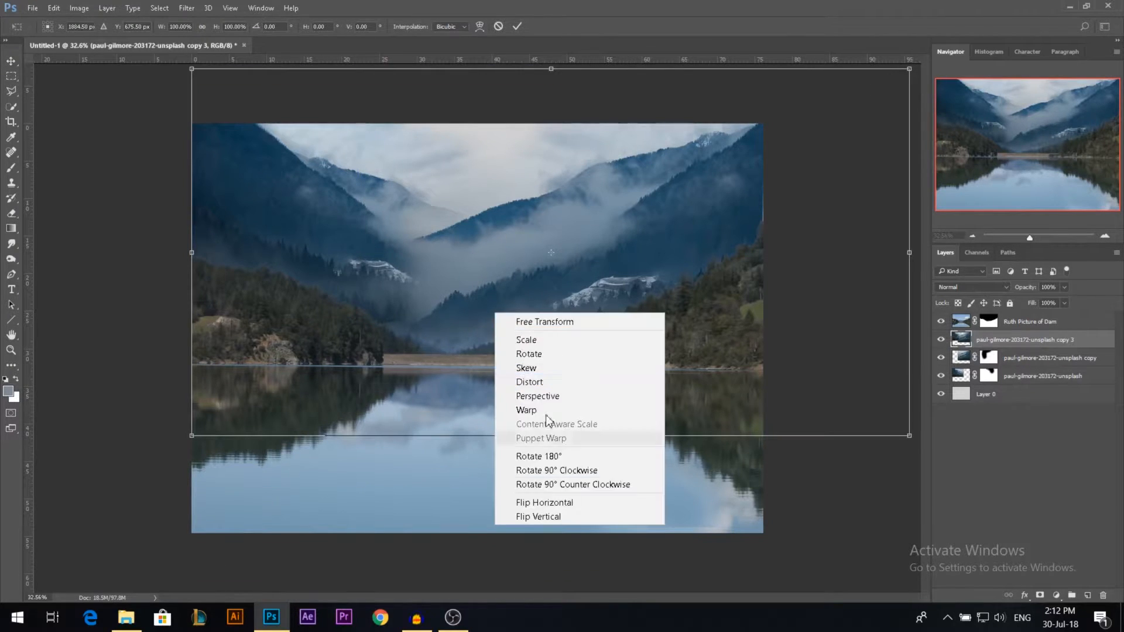
left_click(547, 516)
key("Return")
Step: Clip the flipped mountains directly above the dam layer and move them down over the lake as a reflection
left_click_drag(1019, 344, 1016, 320)
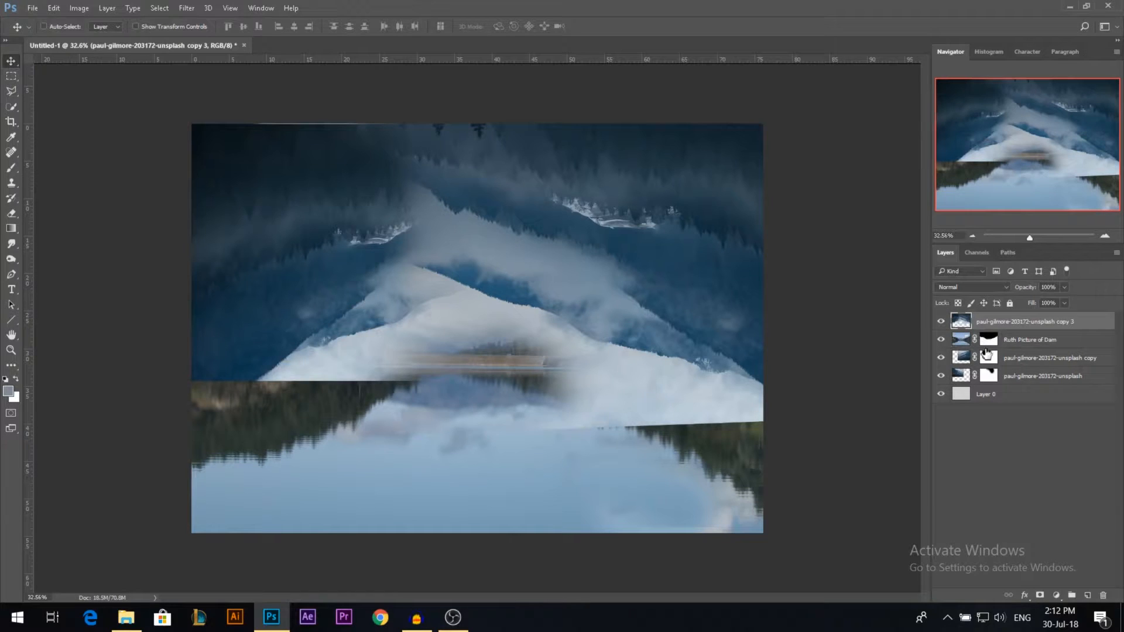
left_click(1006, 326, "alt")
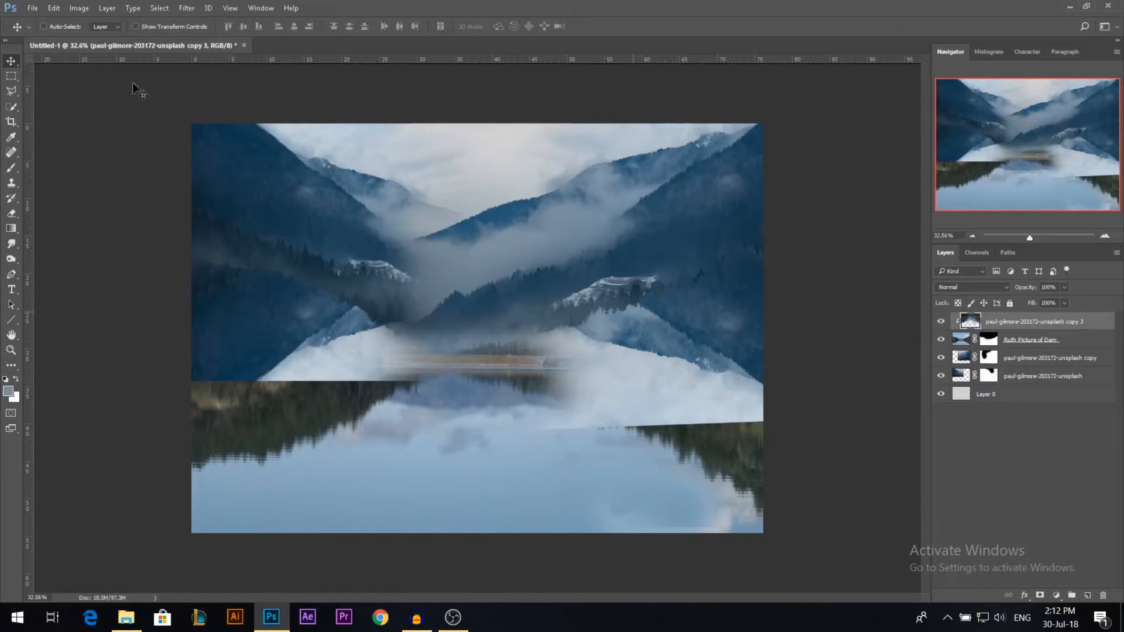
scroll(486, 256, "down", 2)
left_click_drag(486, 253, 528, 388)
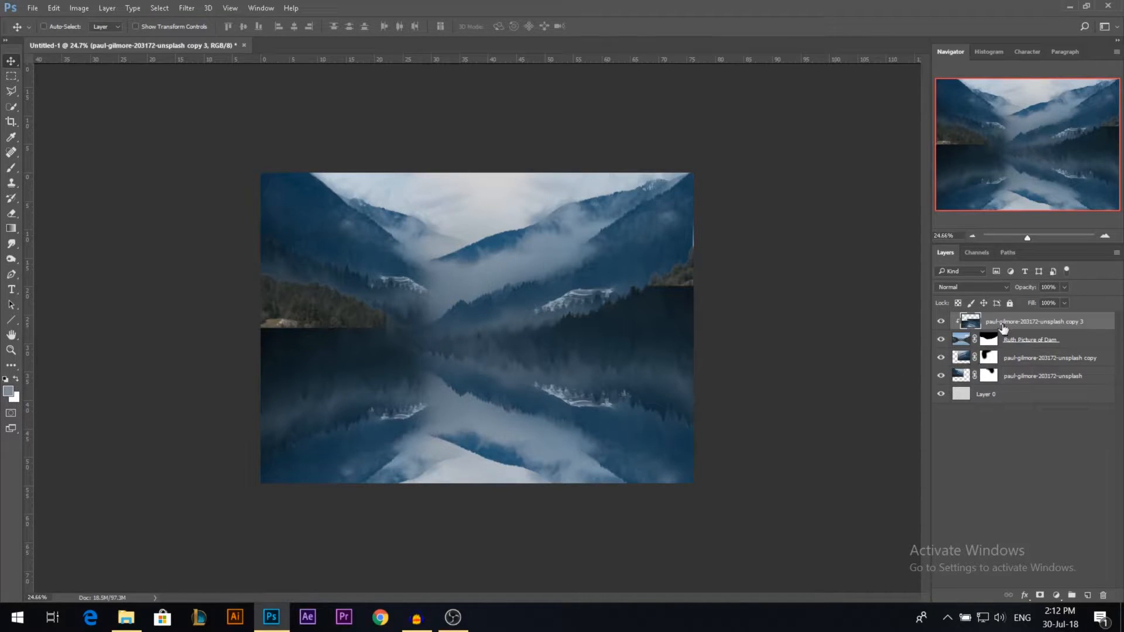
Step: Set the reflection layer's blend mode to Hard Light and lower its opacity to 28%
left_click(972, 286)
left_click(954, 416)
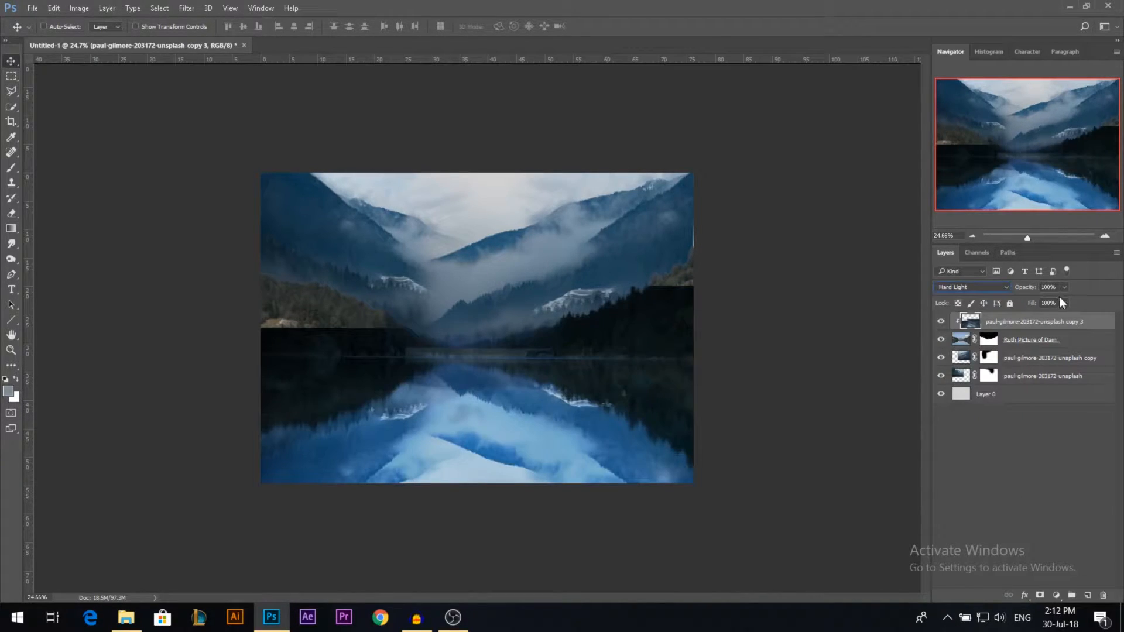
left_click_drag(1025, 304, 1021, 300)
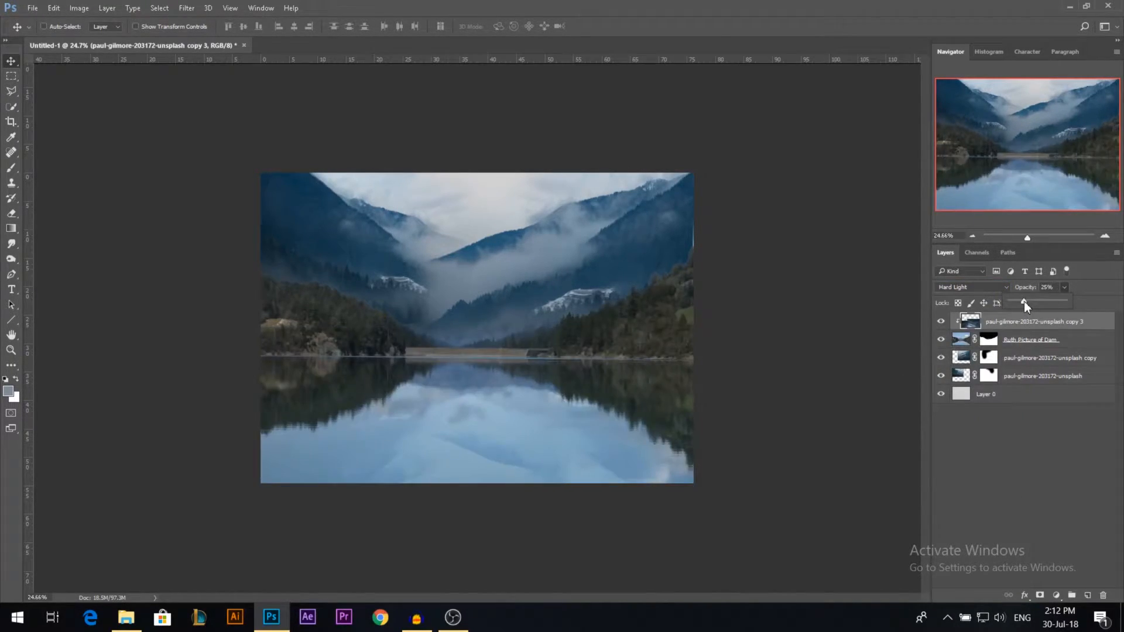
left_click(1005, 429)
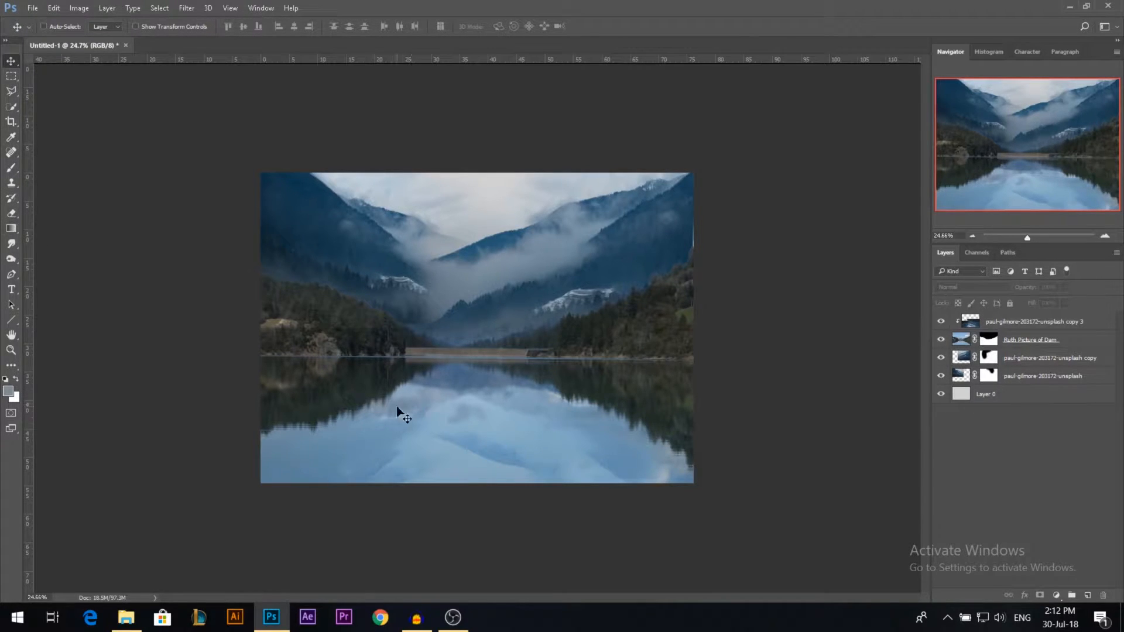
Step: Erase the reflection layer over the forested hills on both shores with a large soft eraser
key("e")
left_click_drag(335, 259, 357, 270)
right_click(359, 271)
left_click(1021, 328)
right_click(403, 309)
left_click(454, 394)
mouse_move(345, 286)
left_mouse_down()
mouse_move(378, 295)
mouse_move(307, 310)
mouse_move(381, 293)
mouse_move(293, 313)
mouse_move(404, 310)
mouse_move(218, 304)
left_mouse_up()
mouse_move(581, 325)
left_mouse_down()
mouse_move(671, 313)
mouse_move(713, 321)
left_mouse_up()
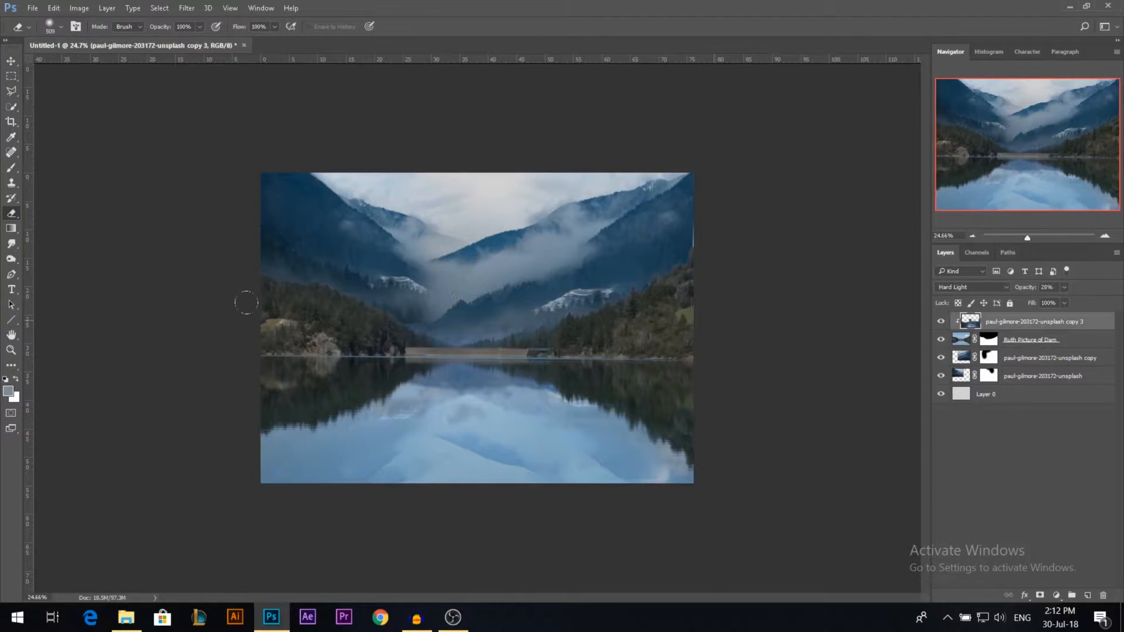
Step: Raise the reflection layer's opacity to 100% and erase its remaining overlap along both shorelines
left_click_drag(1024, 294, 1120, 295)
left_click_drag(324, 346, 162, 336)
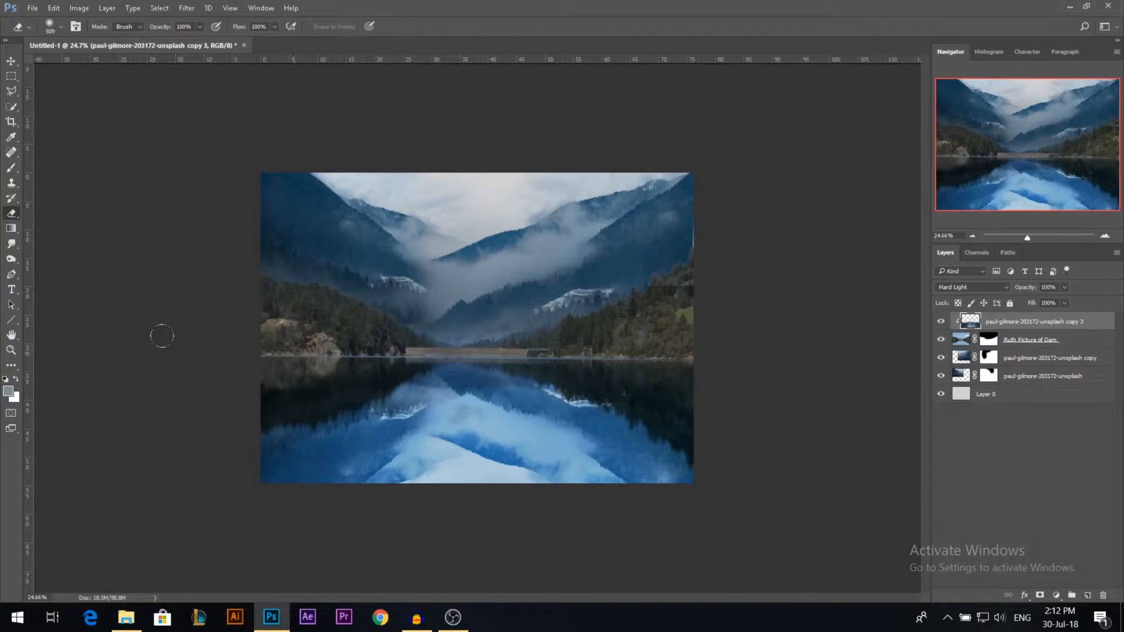
left_click_drag(549, 345, 695, 342)
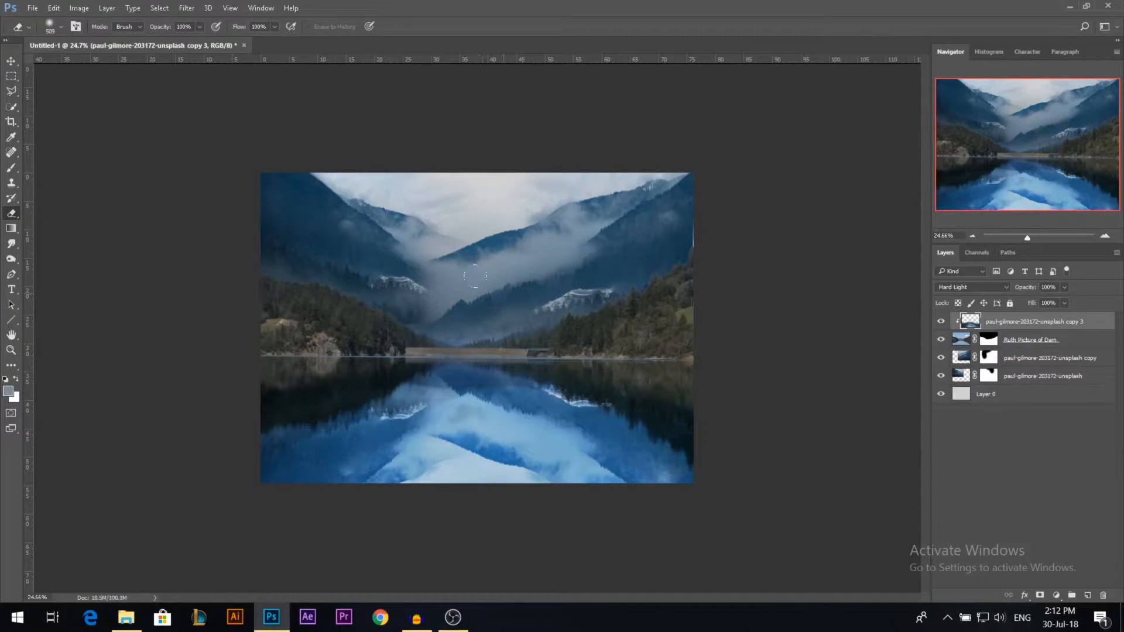
Step: Reduce the saturation of the flipped mountain reflection layer to -73 with Hue/Saturation
left_click(960, 339)
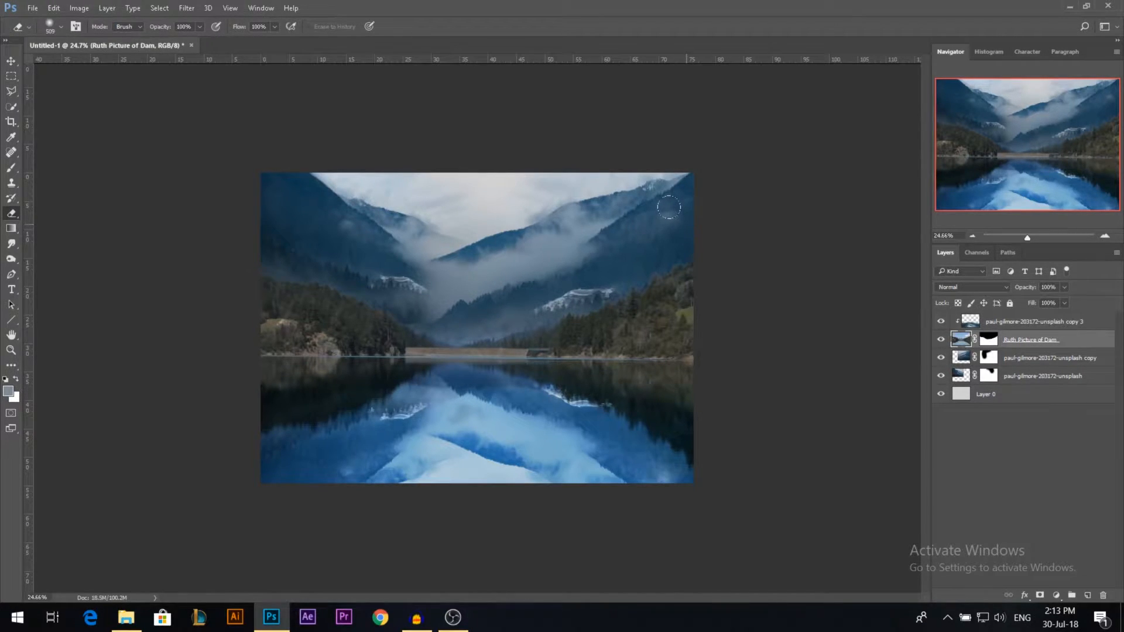
left_click(987, 322)
scroll(471, 351, "up", 1)
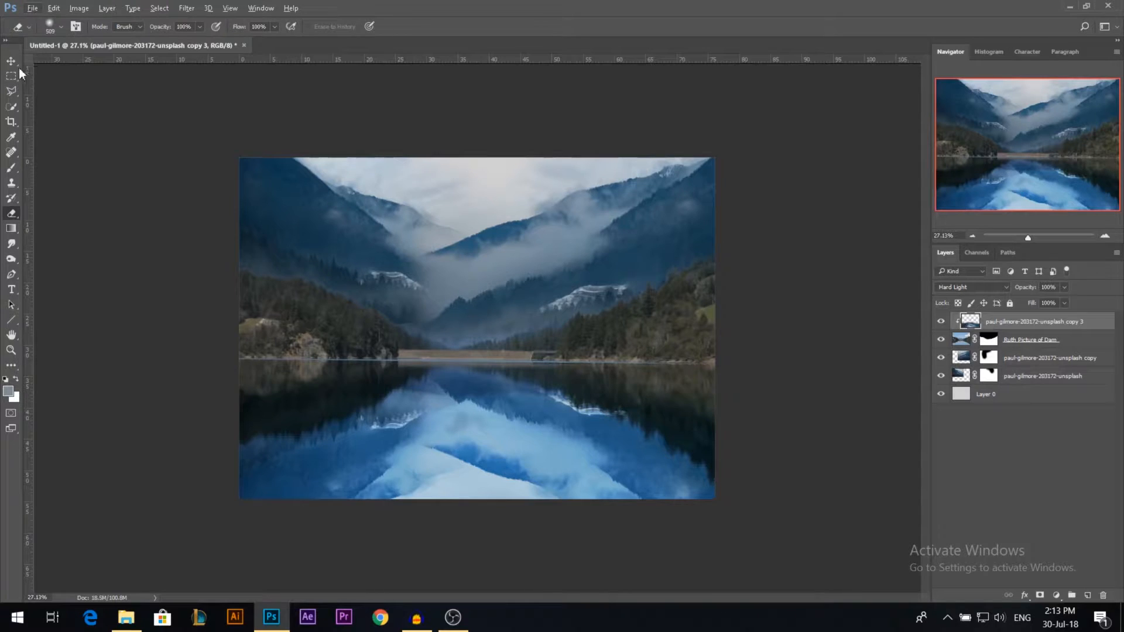
key("ctrl+u")
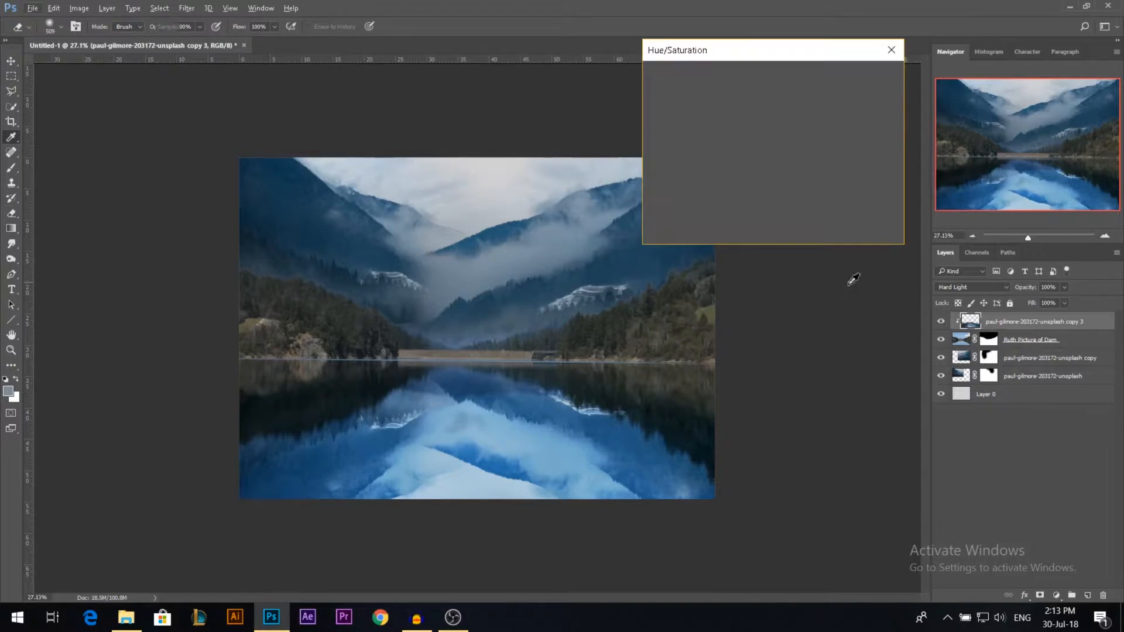
left_click_drag(747, 156, 704, 160)
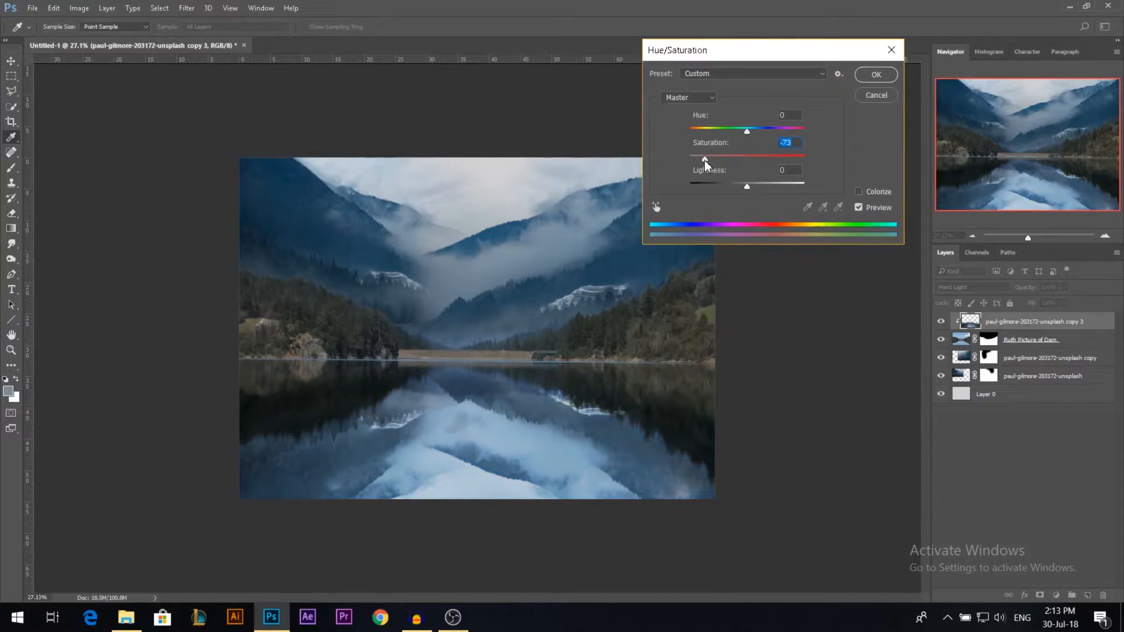
left_click(876, 75)
key("e")
key("v")
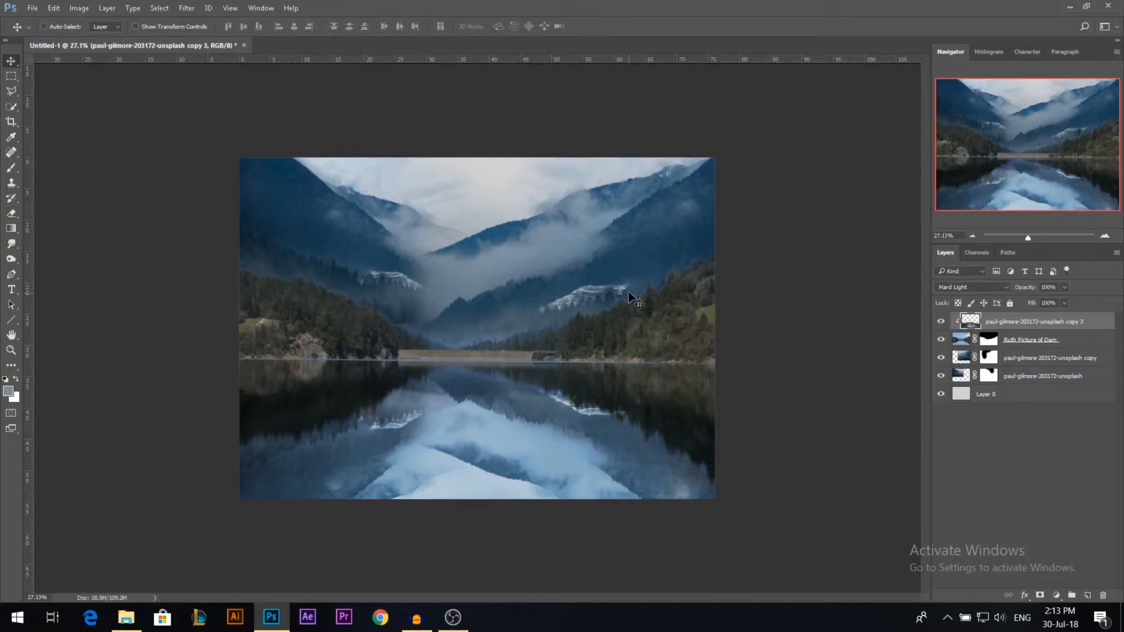
Step: Add a Hue/Saturation adjustment clipped to the dam layer and set its saturation to -31
scroll(593, 312, "up", 5)
scroll(673, 283, "down", 3)
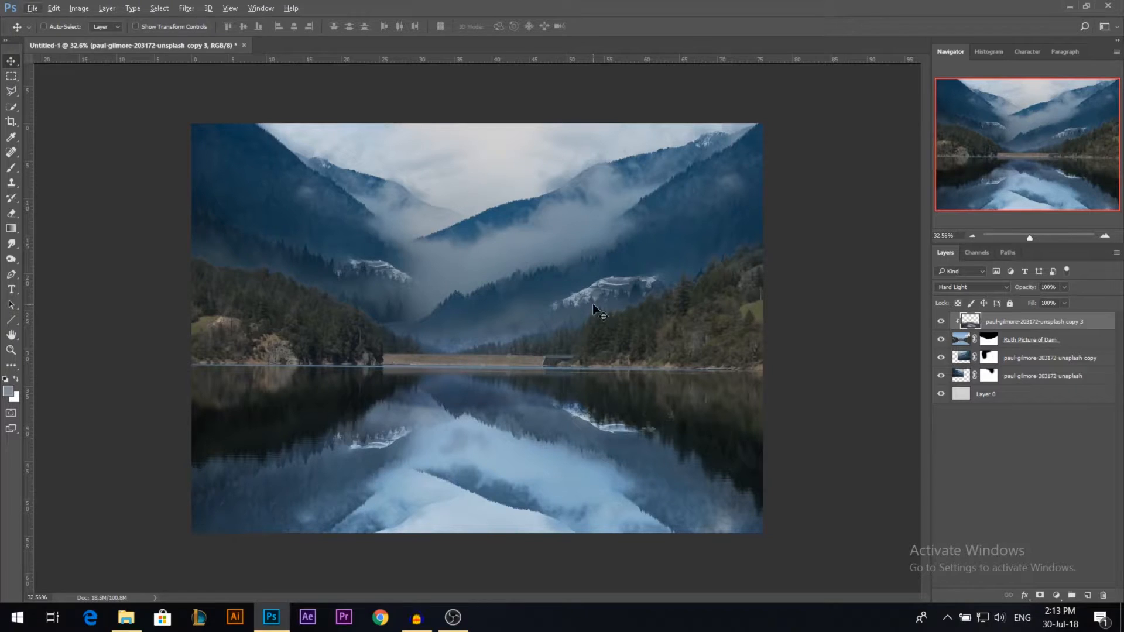
left_click(941, 339)
left_click(941, 339)
left_click(1020, 340)
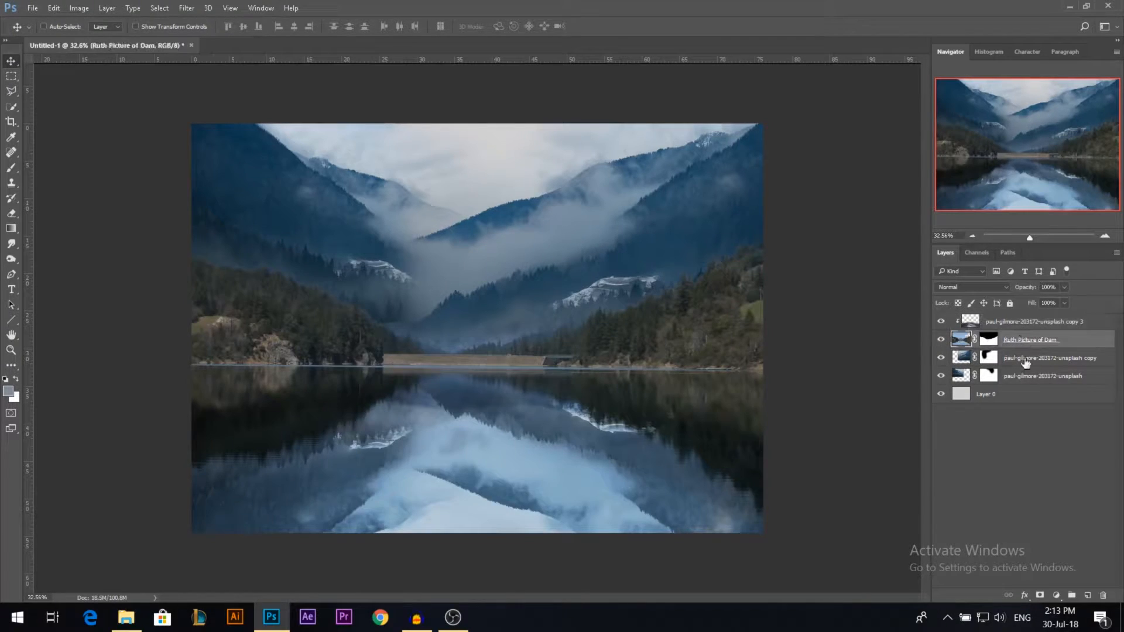
left_click(1056, 595)
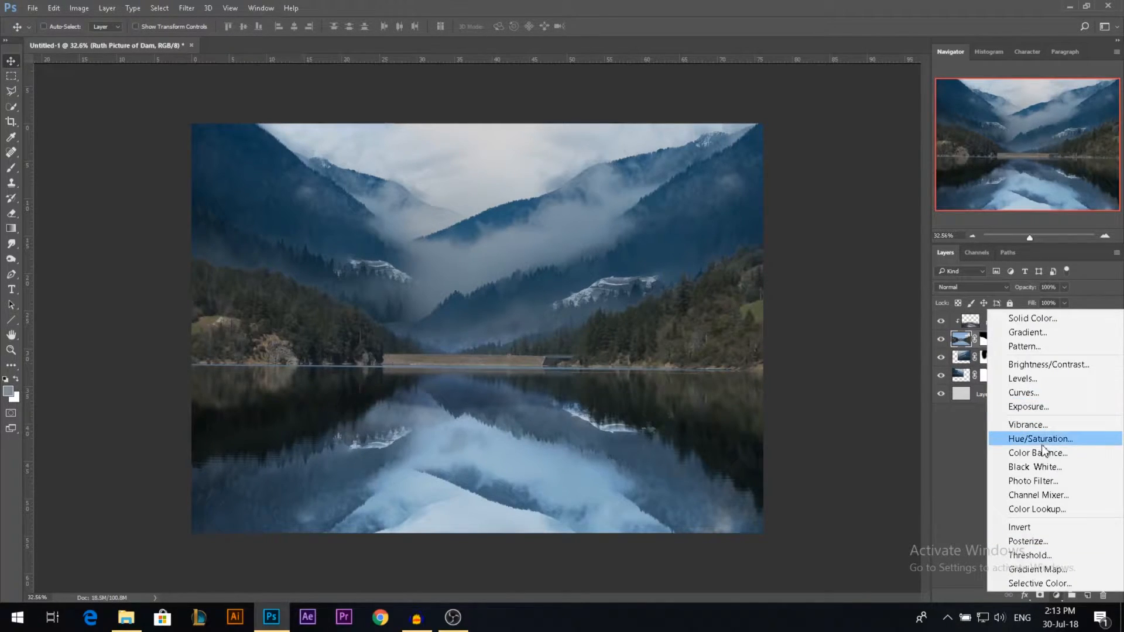
left_click(1041, 439)
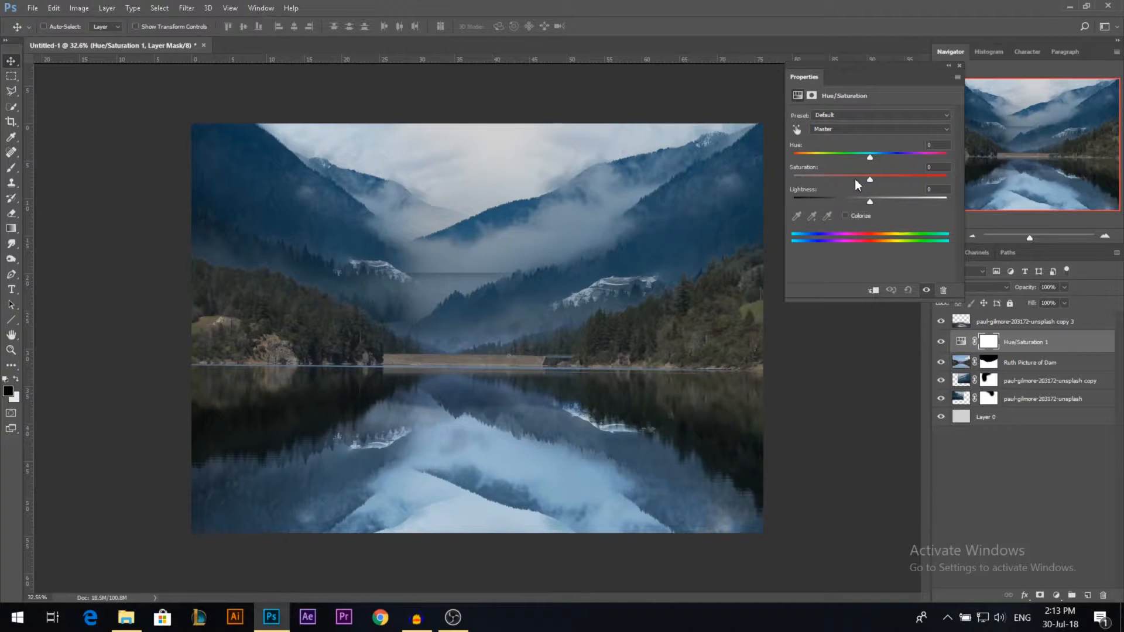
left_click(877, 293)
left_click(846, 179)
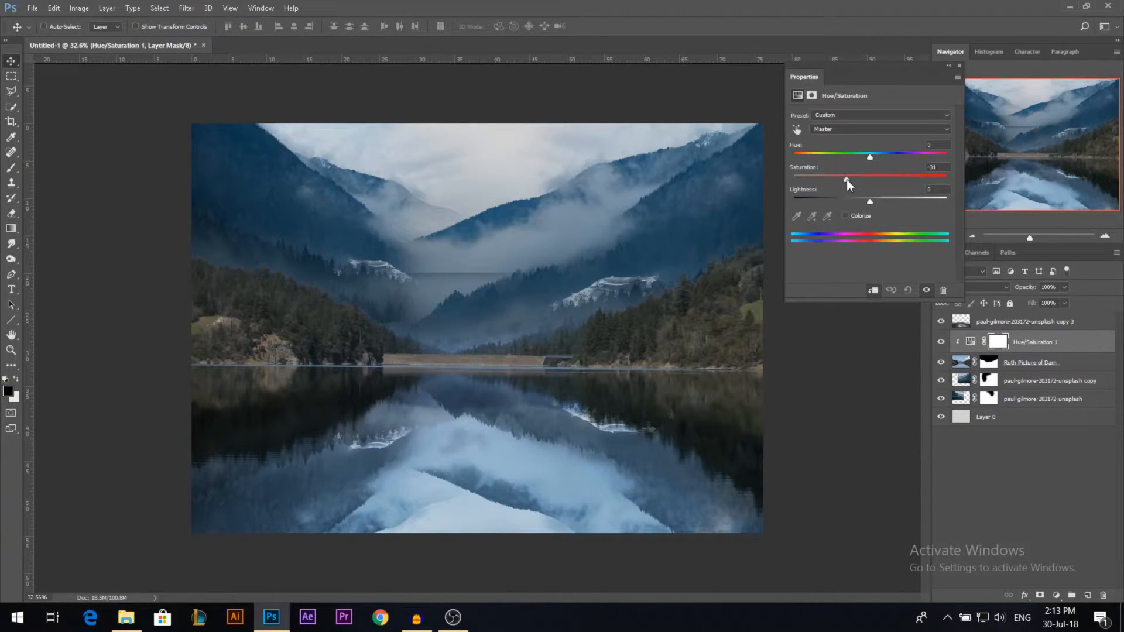
left_click(959, 66)
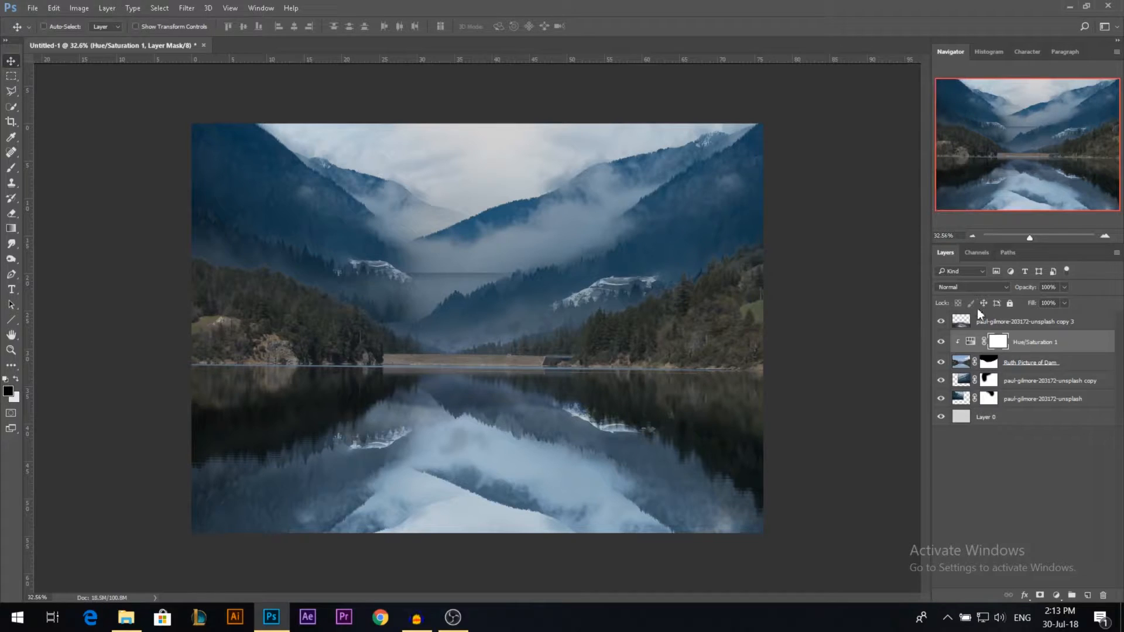
Step: Clip the reflection layer back onto the dam stack and slightly raise the saturation in the dam's Hue/Saturation adjustment
left_click(967, 329, "alt")
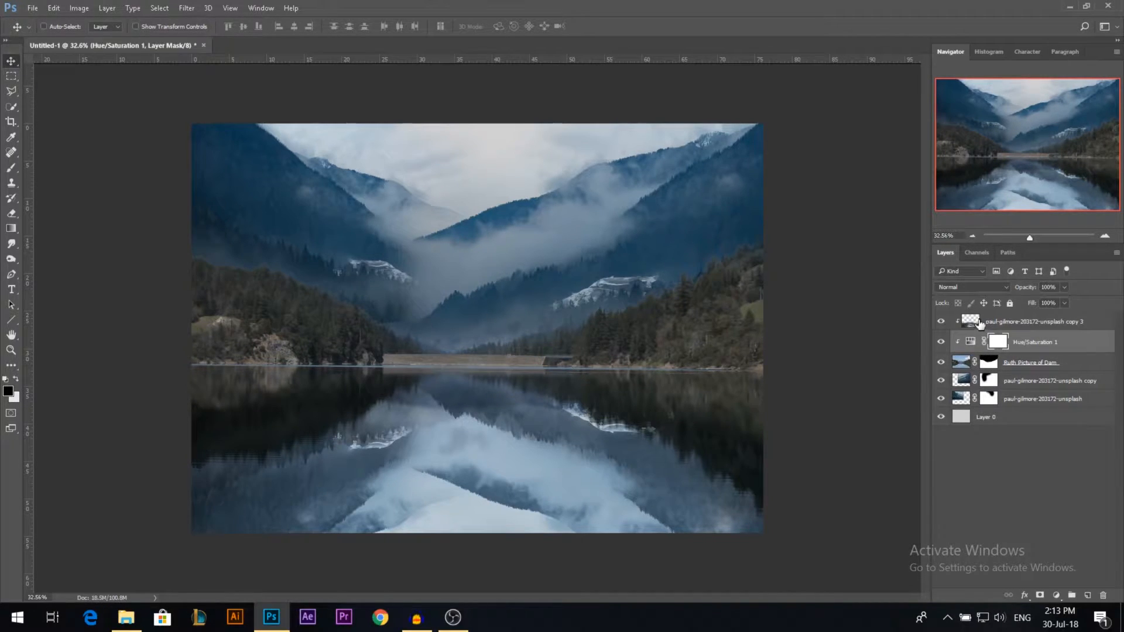
double_click(970, 342)
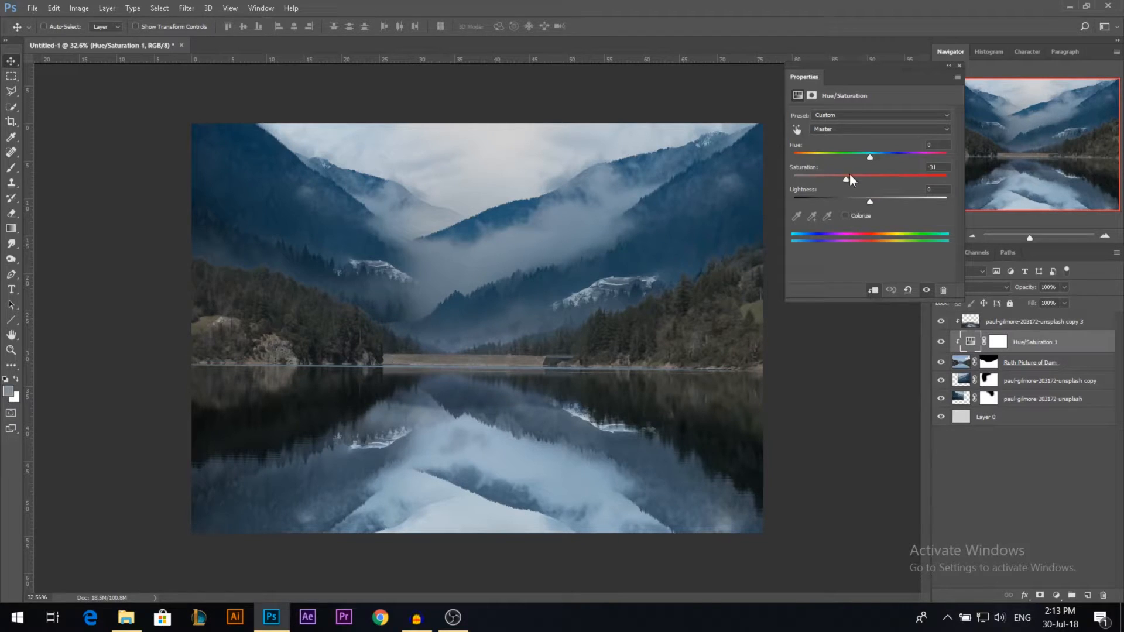
left_click_drag(849, 176, 855, 178)
left_click(986, 268)
Step: Add a Hue/Saturation adjustment above the copied background mountain layer and lower its saturation slightly
left_click(1037, 380)
left_click(1056, 595)
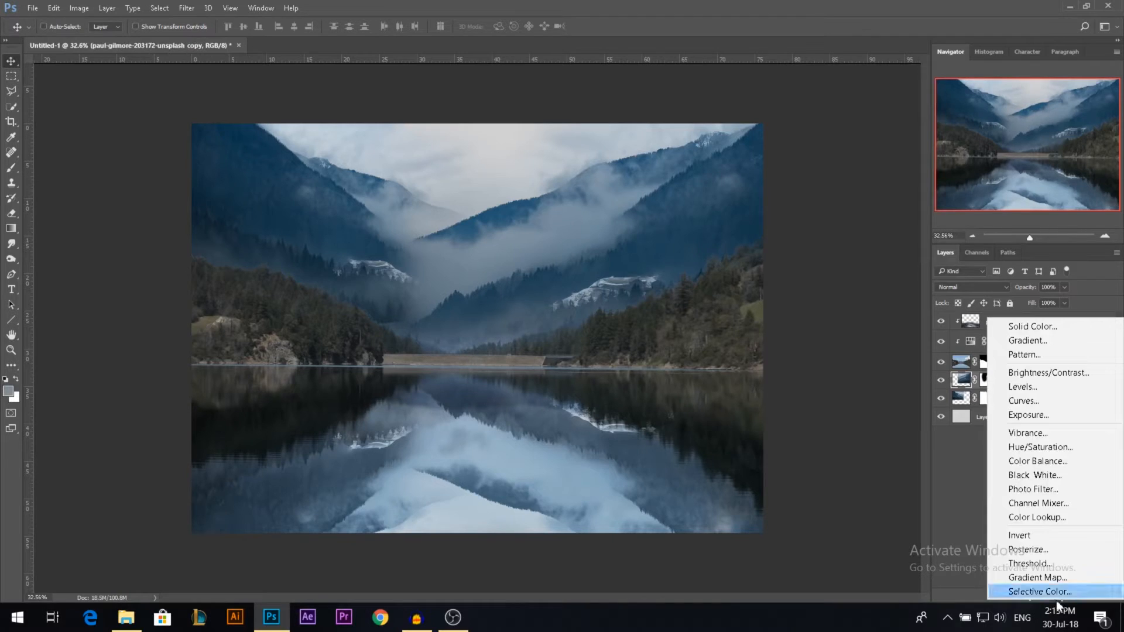
left_click(1036, 447)
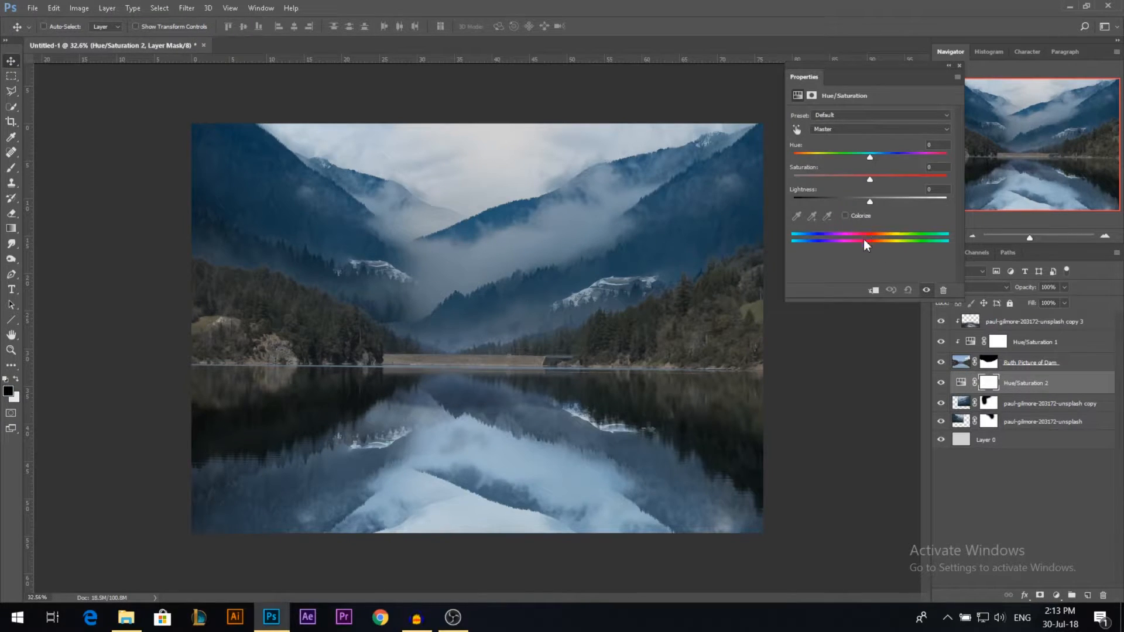
left_click(851, 176)
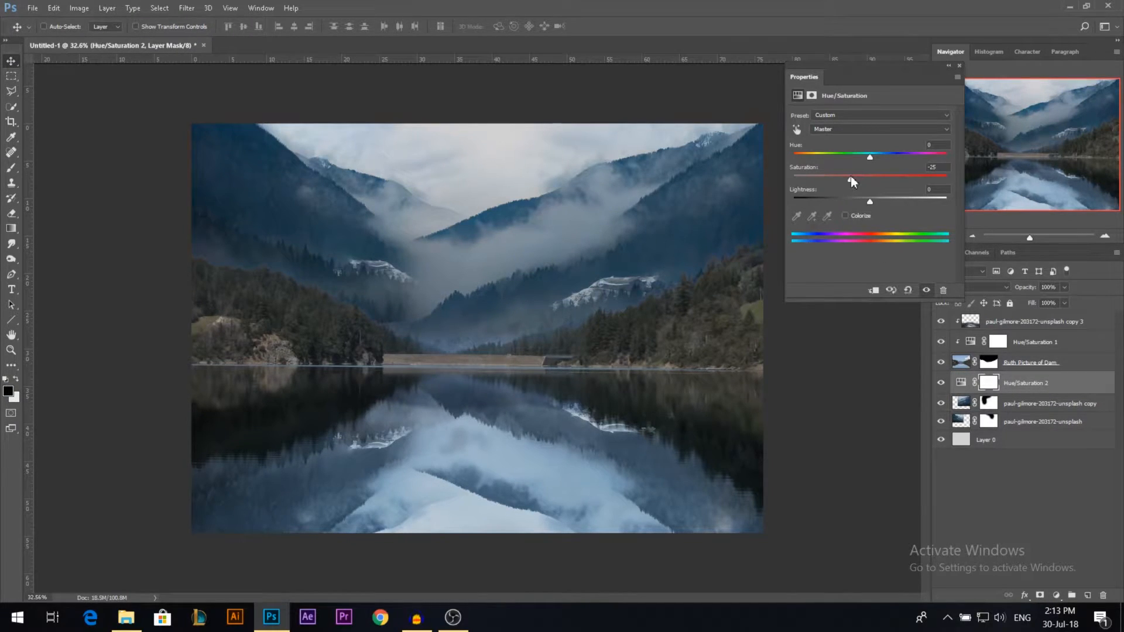
left_click(975, 71)
Step: Add a Curves adjustment above all layers, darkening the tones slightly and lowering the white point
left_click(1022, 323)
left_click(1056, 594)
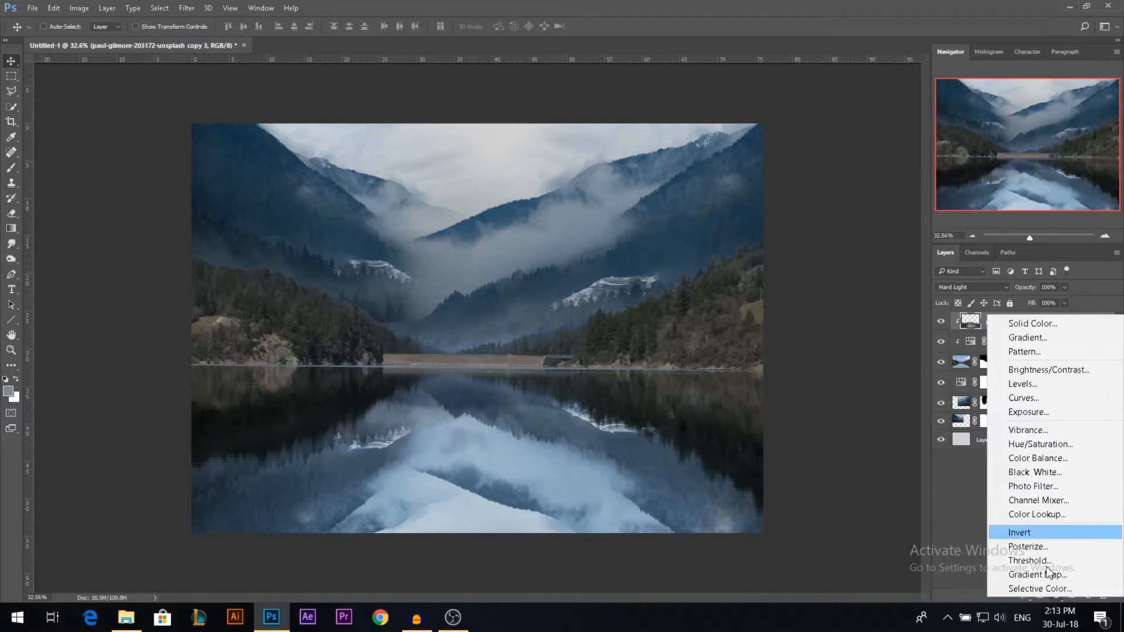
left_click(1027, 398)
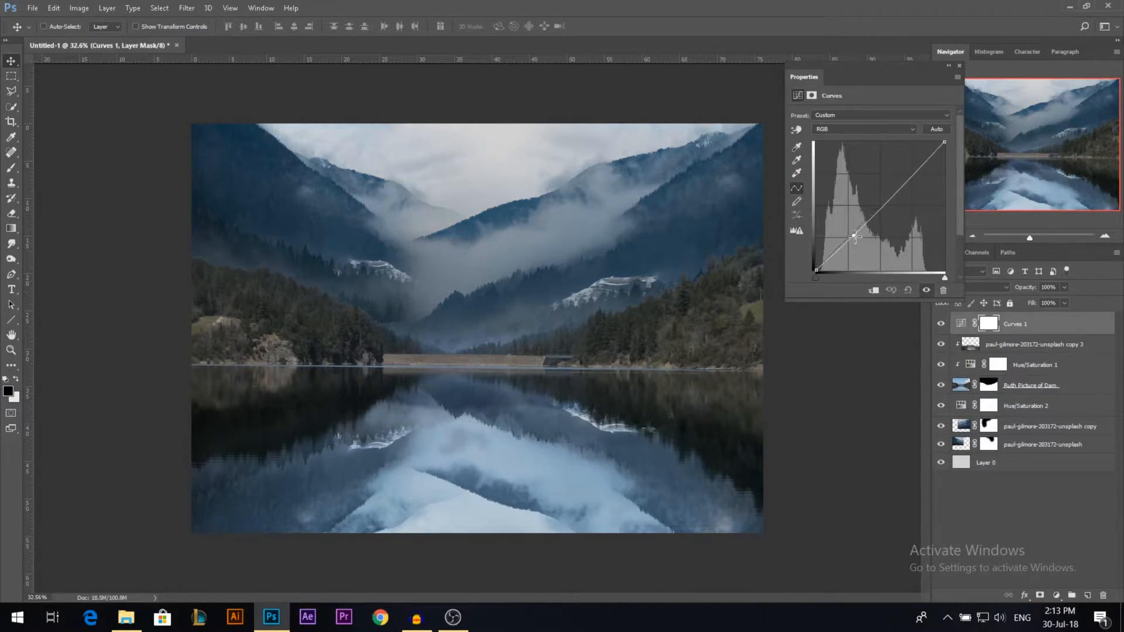
left_click_drag(854, 235, 855, 239)
left_click_drag(945, 142, 944, 151)
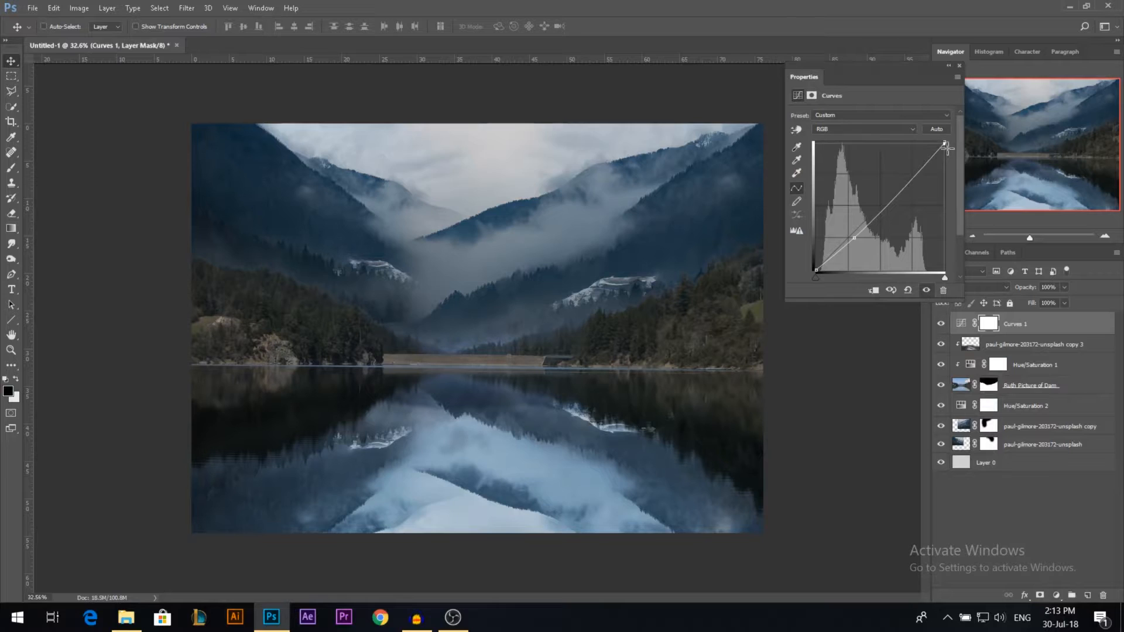
left_click(816, 270)
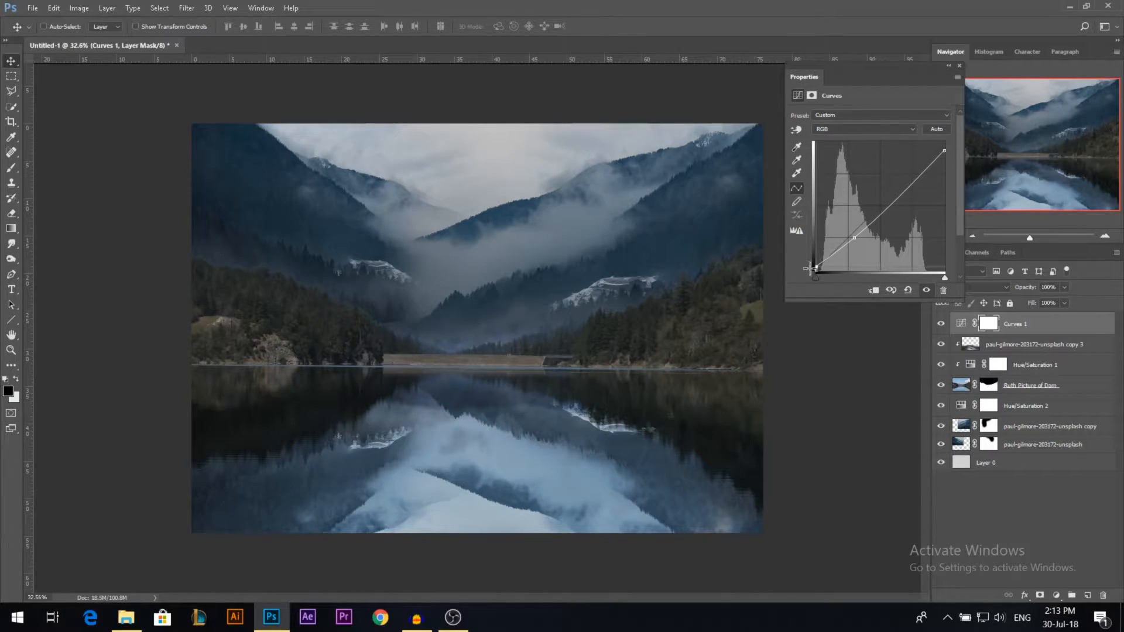
left_click(959, 66)
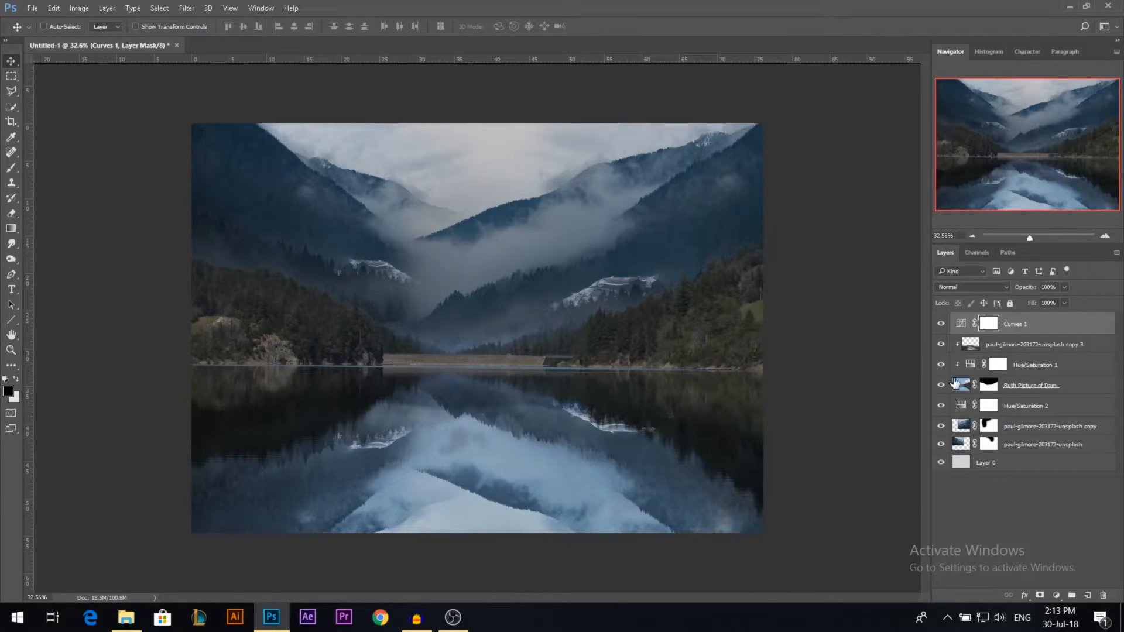
Step: Add a Color Balance adjustment clipped to the dam layer, shifting the shadows to cyan -9 and blue +10
left_click(956, 388)
left_click(940, 386)
left_click(941, 386)
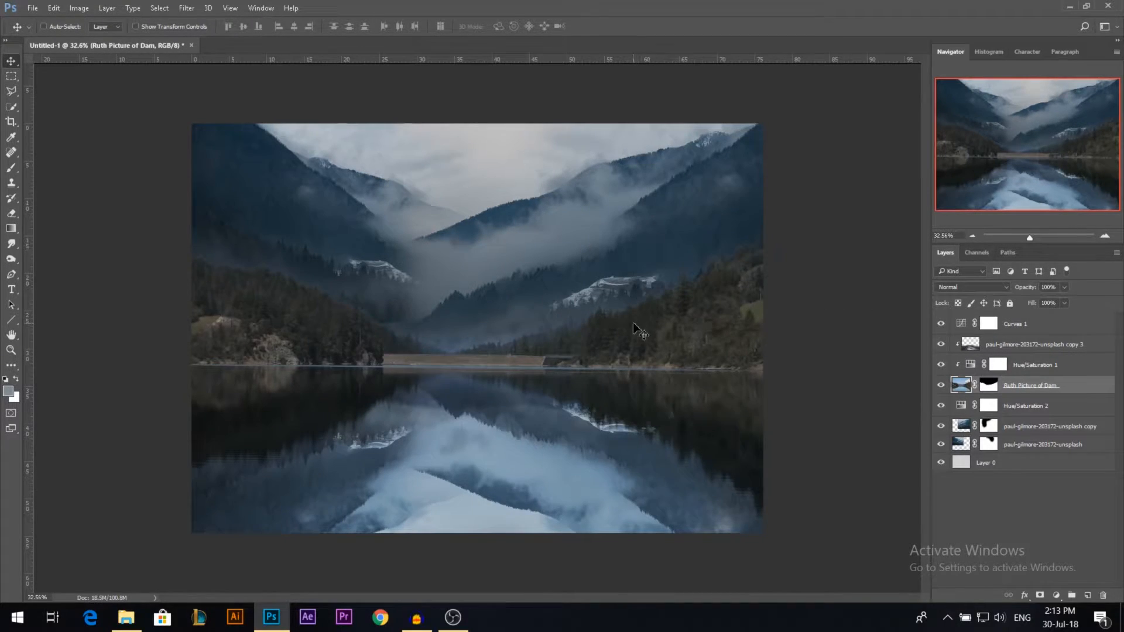
left_click(1053, 592)
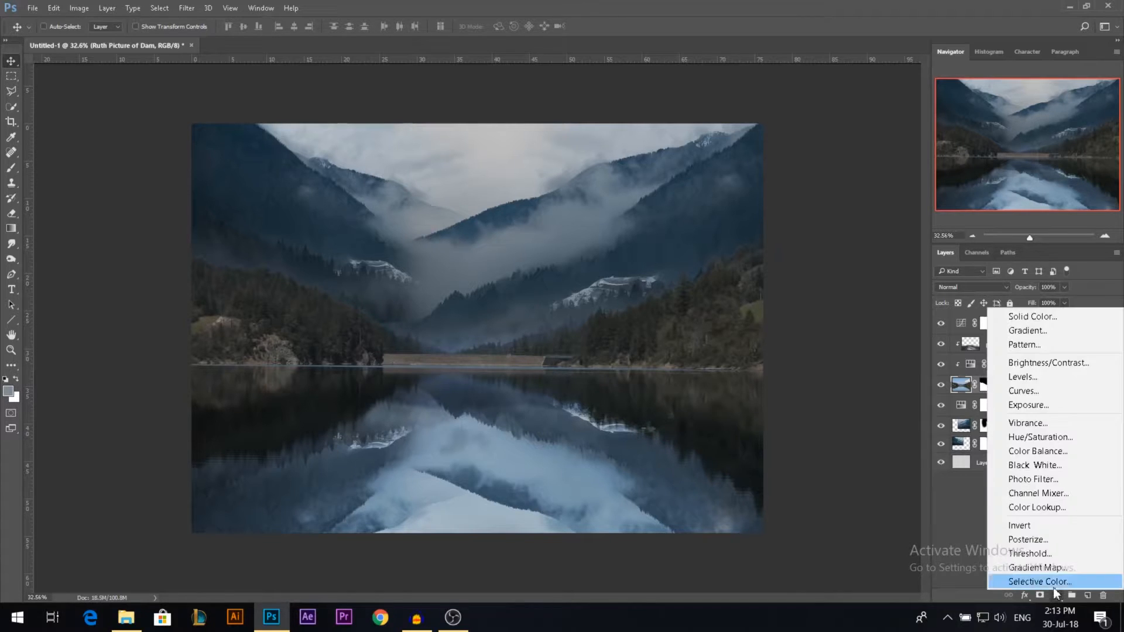
left_click(1037, 446)
left_click(878, 115)
left_click(878, 123)
left_click_drag(857, 183, 861, 181)
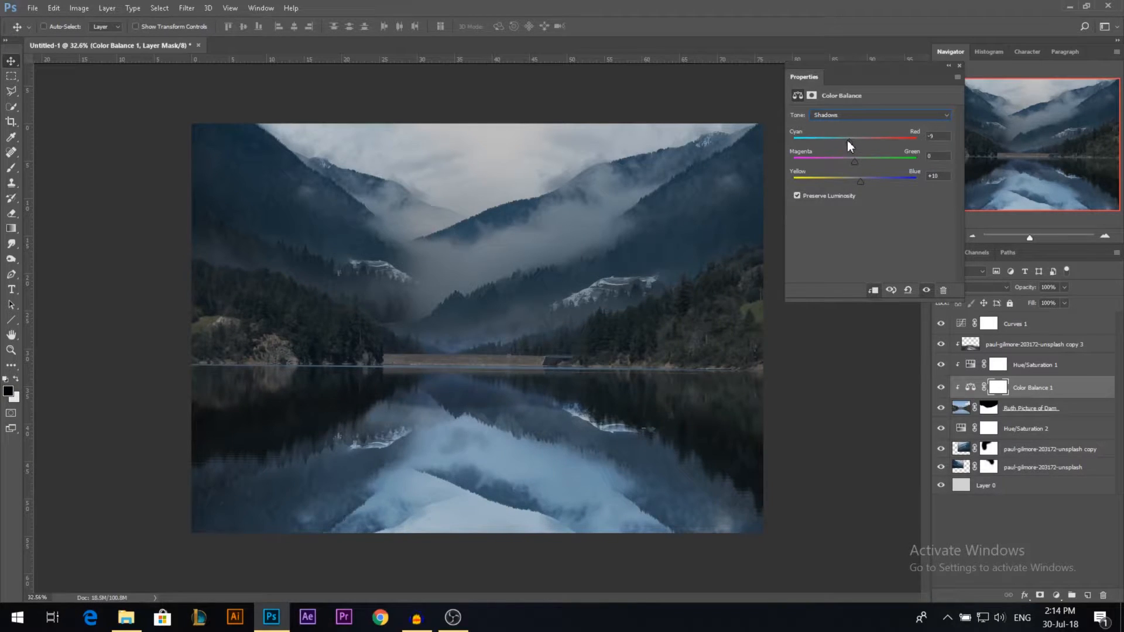
left_click(948, 65)
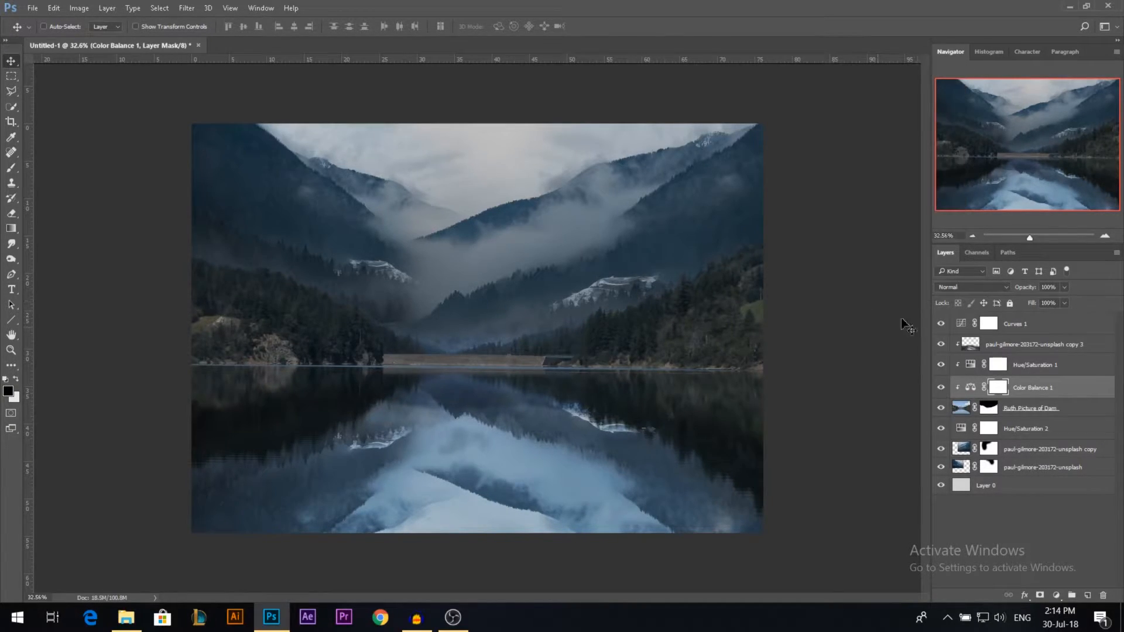
Step: Compare the composite with the dam's Color Balance adjustment hidden and shown
left_click(940, 388)
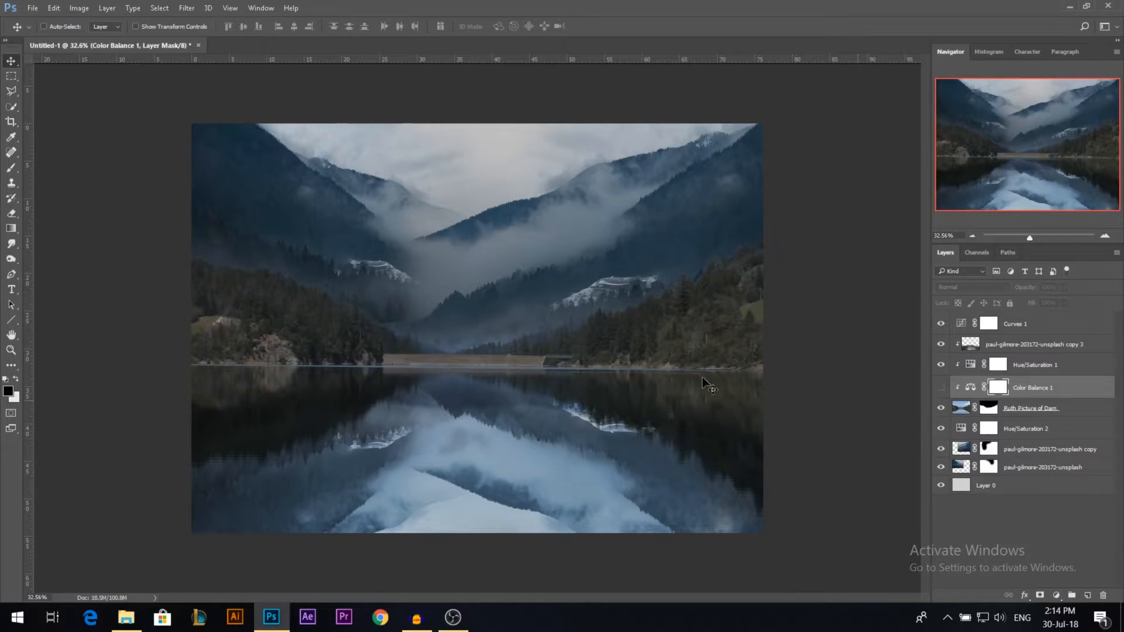
left_click(941, 389)
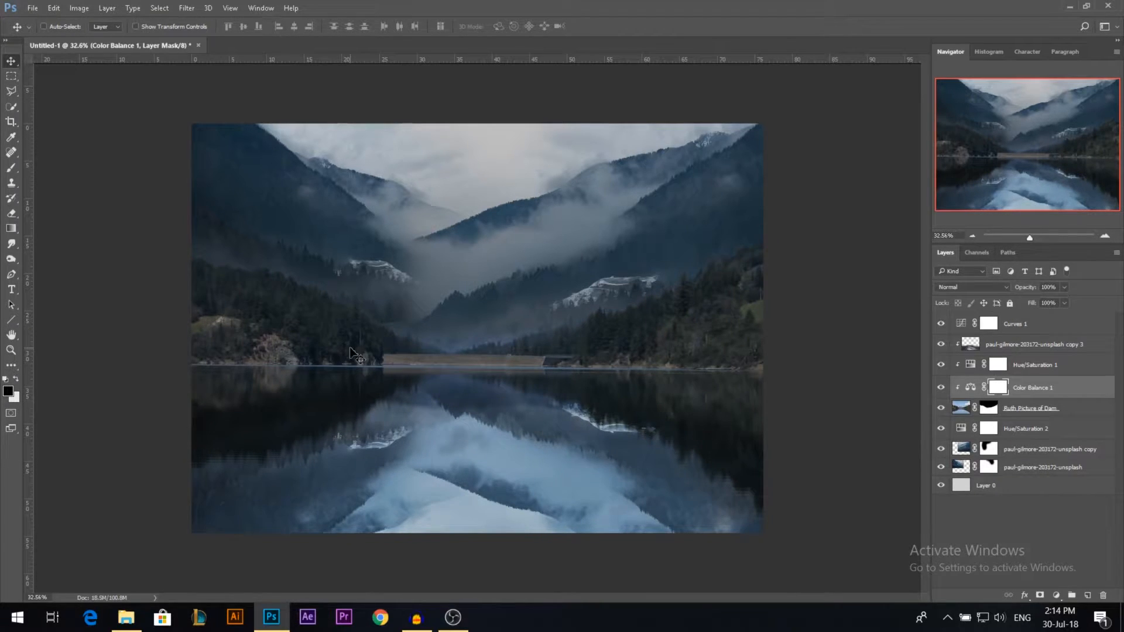
scroll(485, 239, "down", 1)
scroll(516, 386, "up", 2)
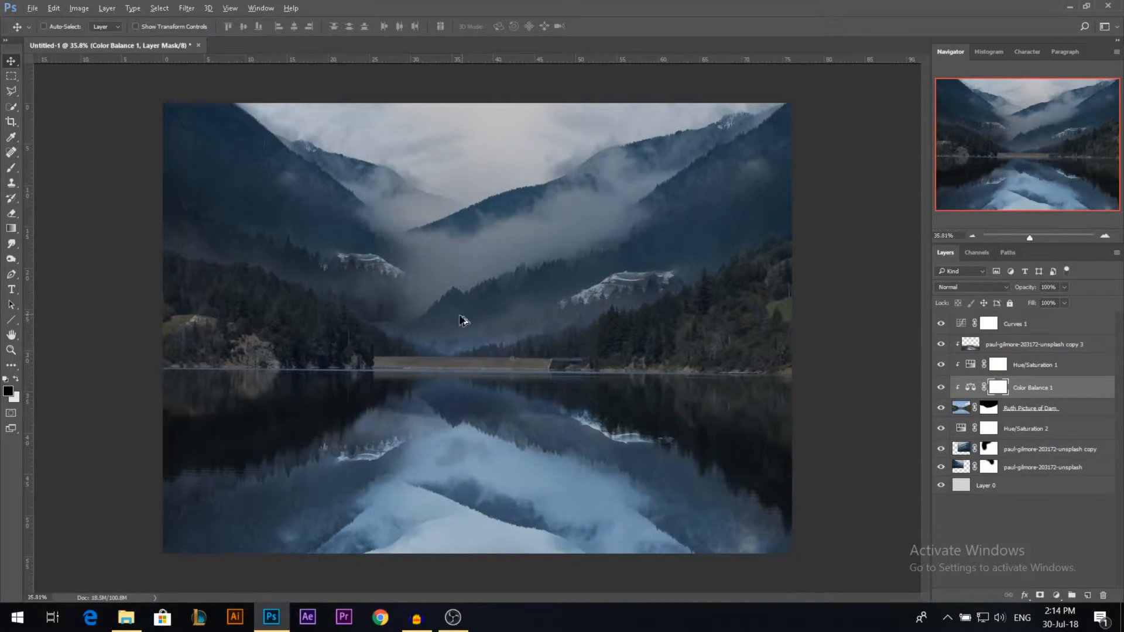
scroll(468, 380, "down", 1)
scroll(445, 345, "up", 1)
left_click(126, 617)
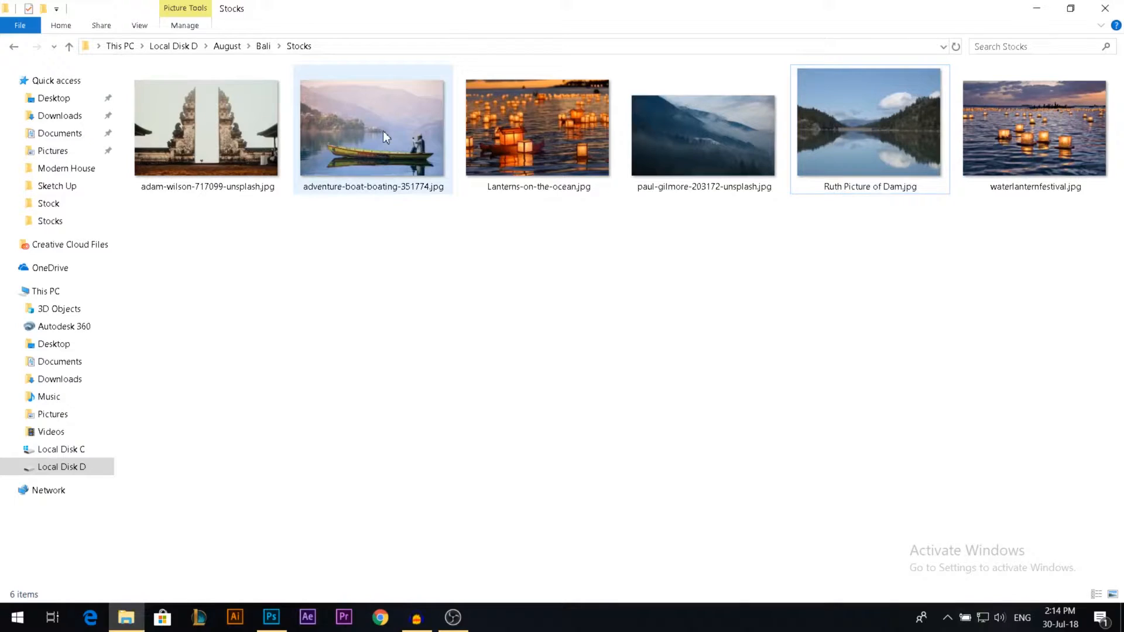
left_click_drag(383, 131, 496, 430)
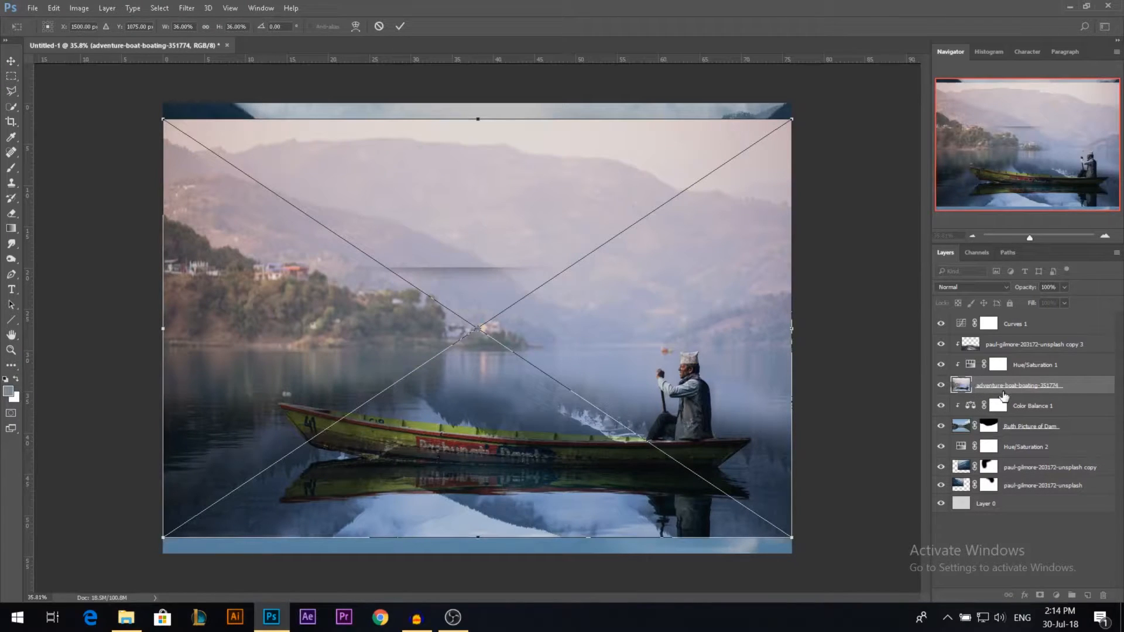
key("Escape")
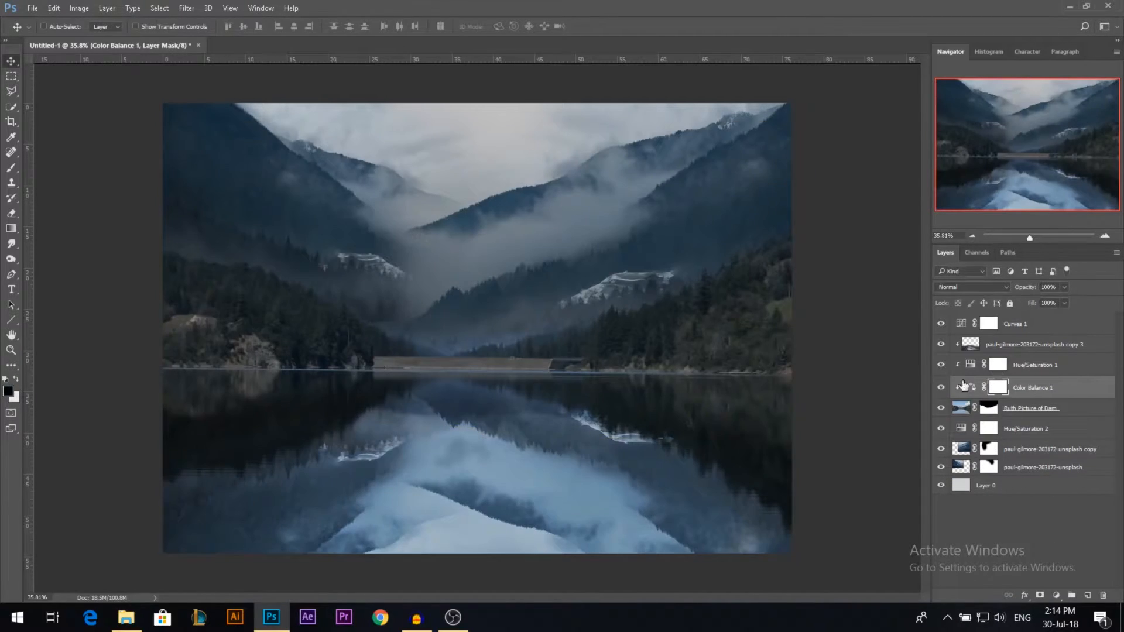
Step: Group all the layers from the Curves adjustment down to the base layer and name the group Background
left_click(1020, 330)
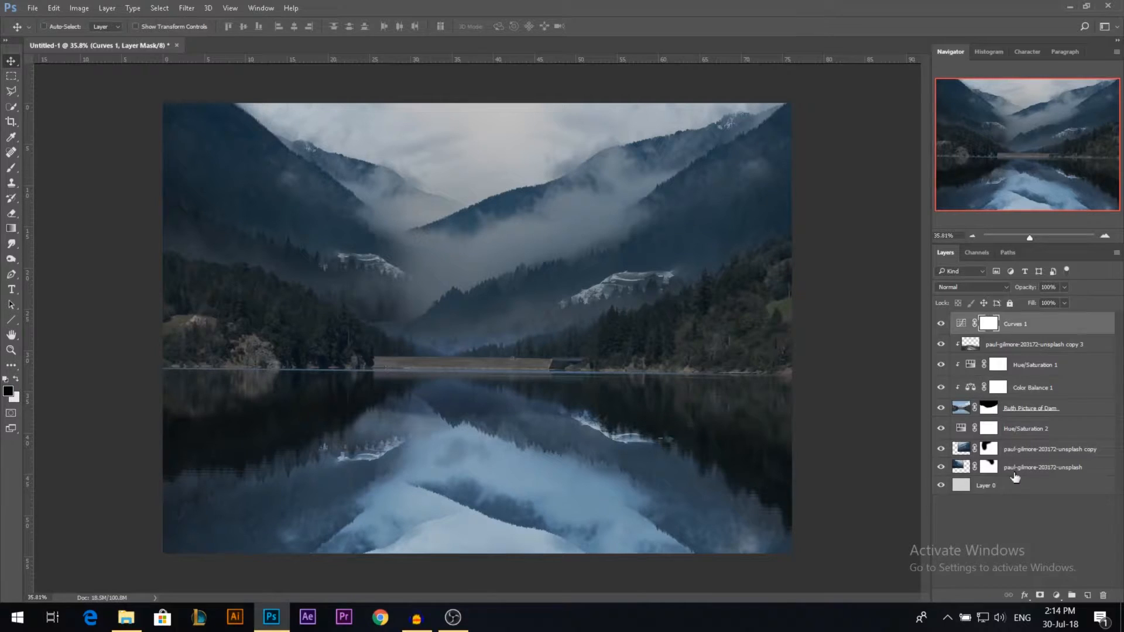
left_click(1013, 486, "shift")
key("ctrl+g")
double_click(988, 319)
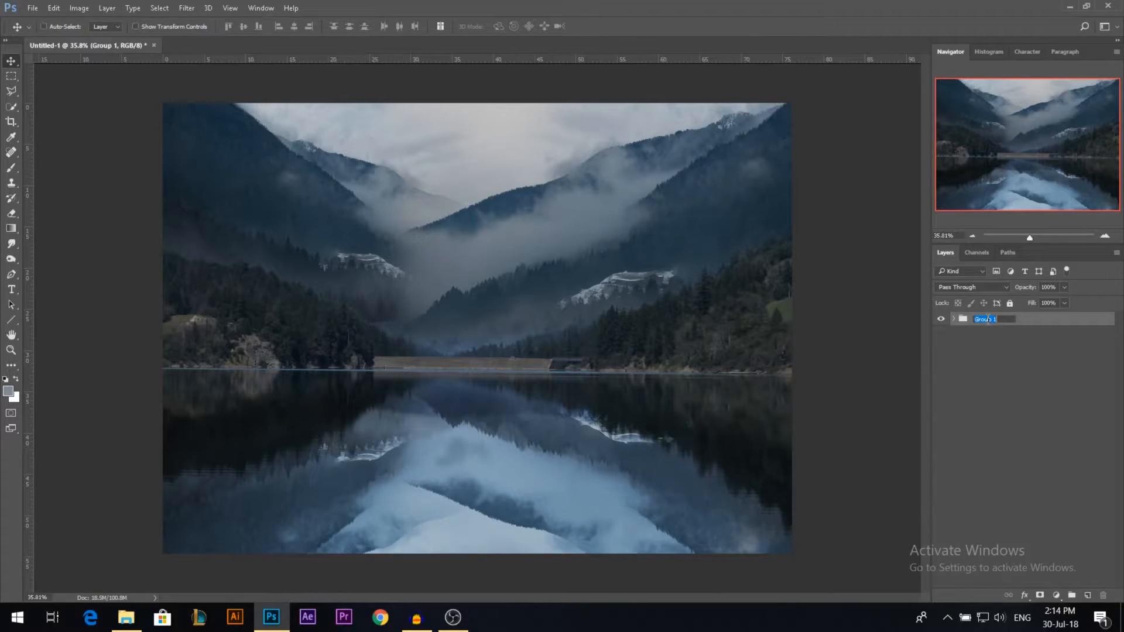
type("Background")
key("Return")
Step: Place adventure-boat-boating-351774.jpg from the Stocks folder into the composite above the Background group
key("alt+Tab")
left_click_drag(367, 162, 426, 377)
key("Return")
Step: Select the boat, rower and their reflection with a rectangular marquee, and rasterize the boat layer
left_click(11, 76)
left_click_drag(234, 327, 760, 543)
right_click(693, 440)
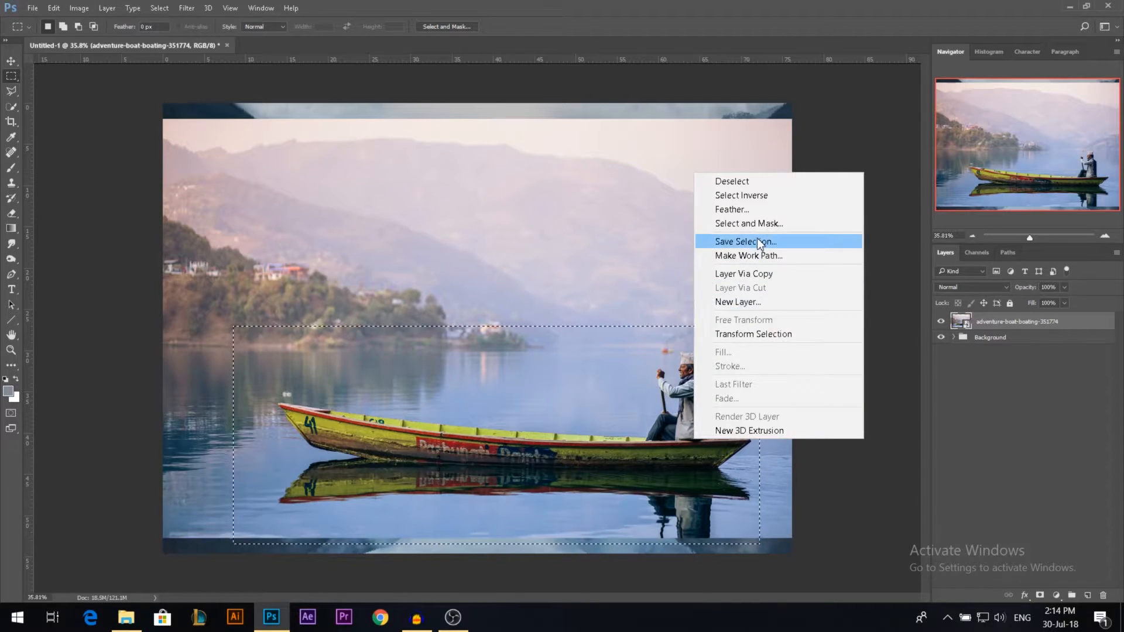
left_click(1045, 551)
right_click(1018, 320)
left_click(755, 329)
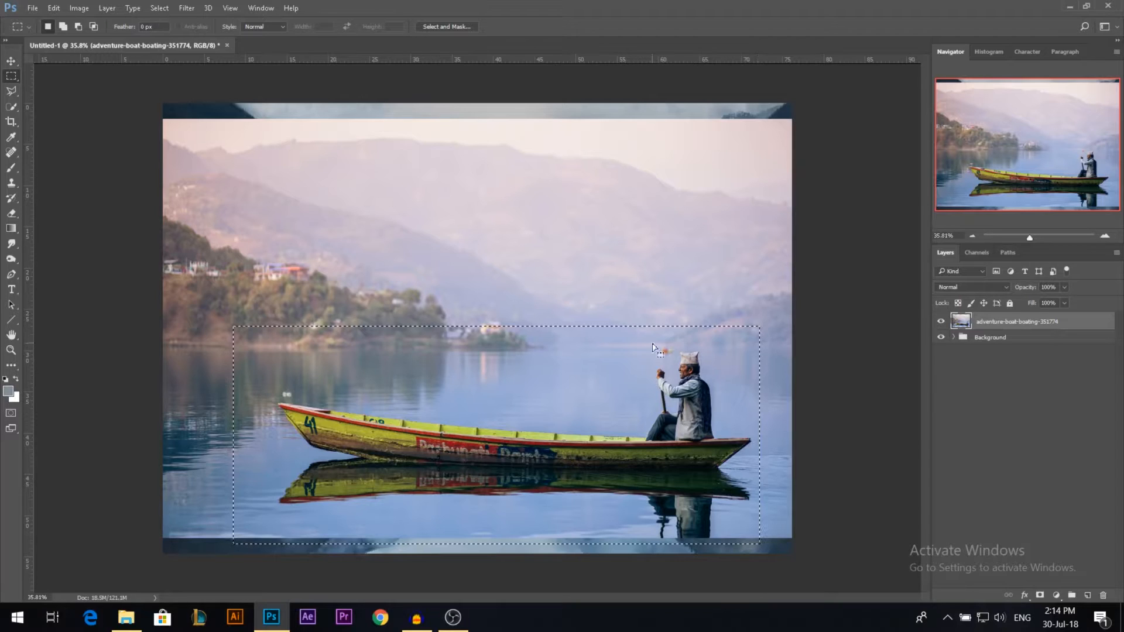
key("ctrl+alt+i")
key("Escape")
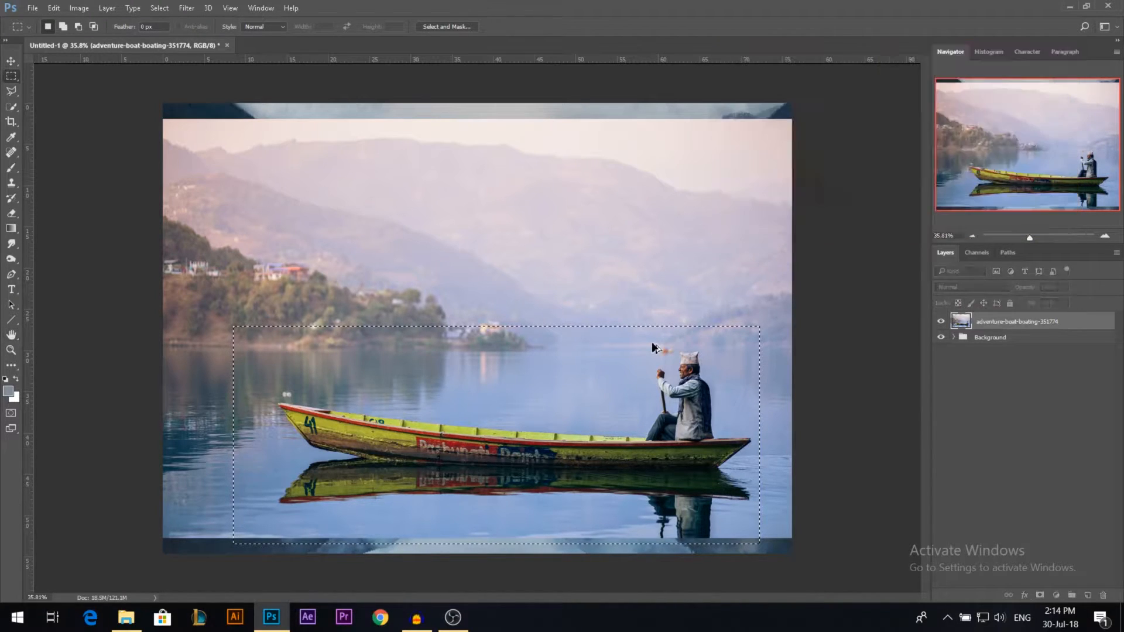
Step: Delete everything outside the marquee from the boat layer, and clear the selection
key("ctrl+shift+i")
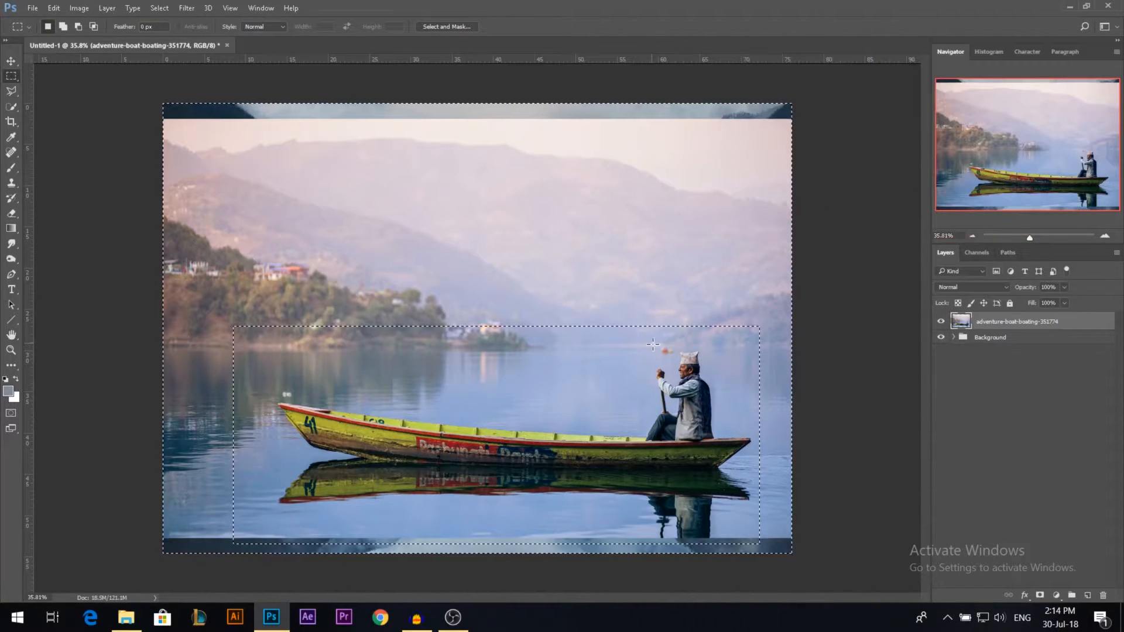
key("Delete")
key("ctrl+d")
key("v")
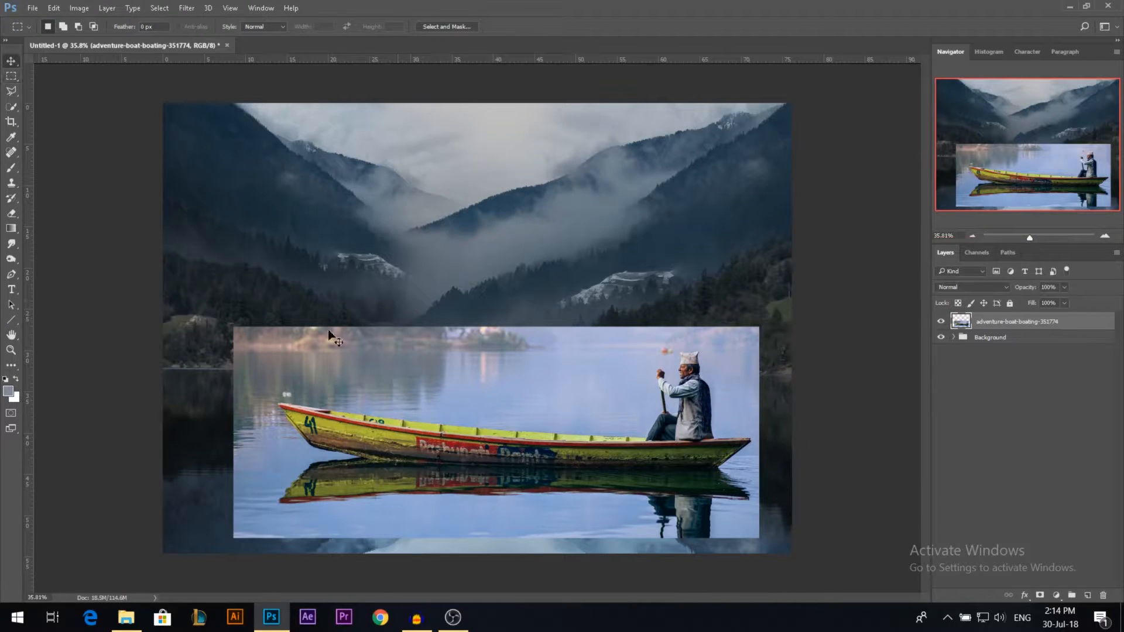
right_click(11, 108)
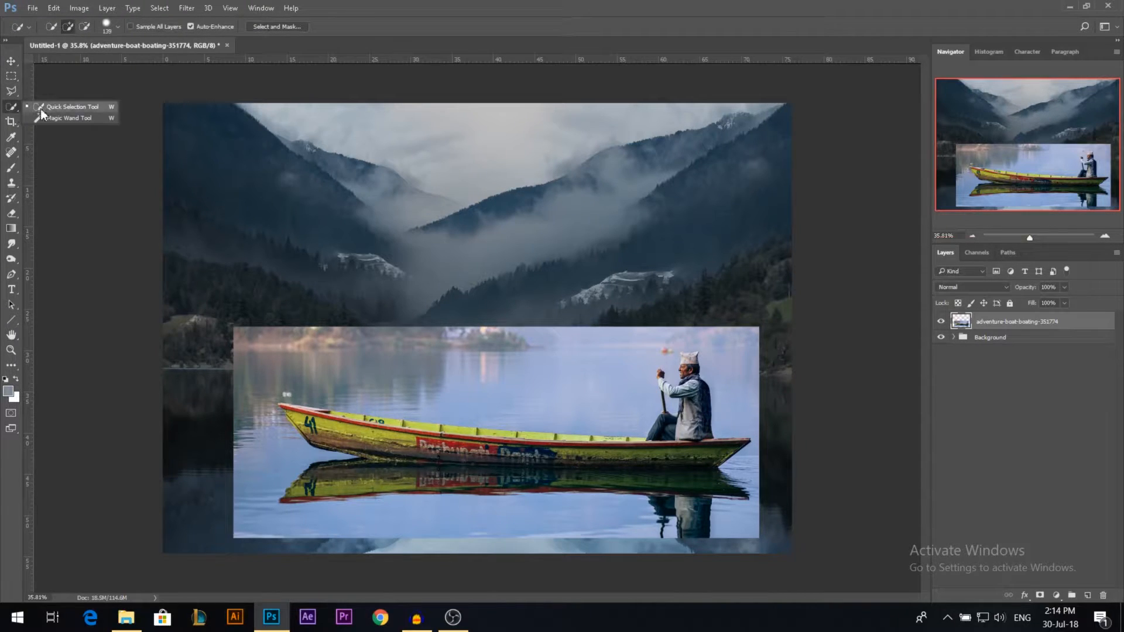
left_click(42, 108)
left_click_drag(491, 375, 250, 308)
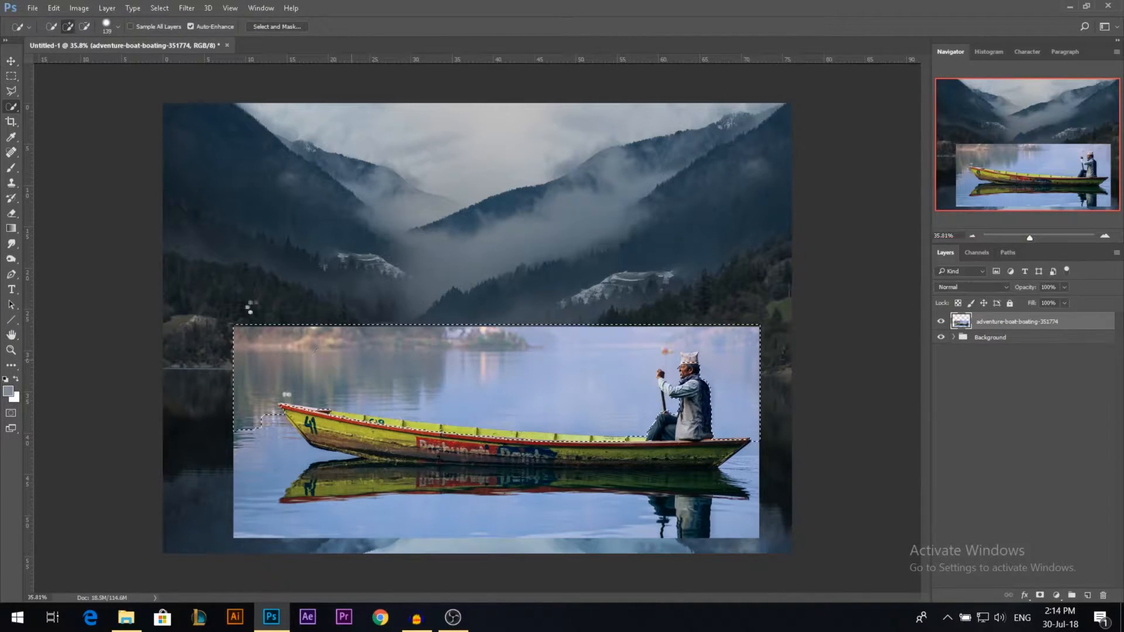
key("ctrl+d")
Step: Select the water around the boat and its reflection with the Magic Wand, adding the areas above, beside and below them
right_click(11, 110)
left_click(59, 119)
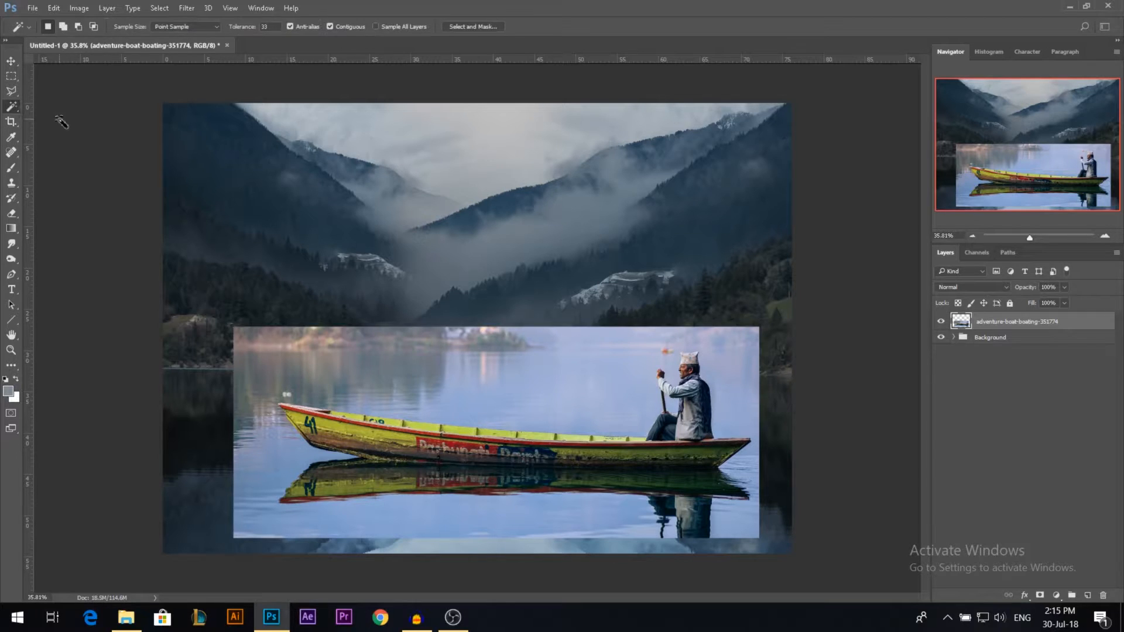
left_click(533, 416)
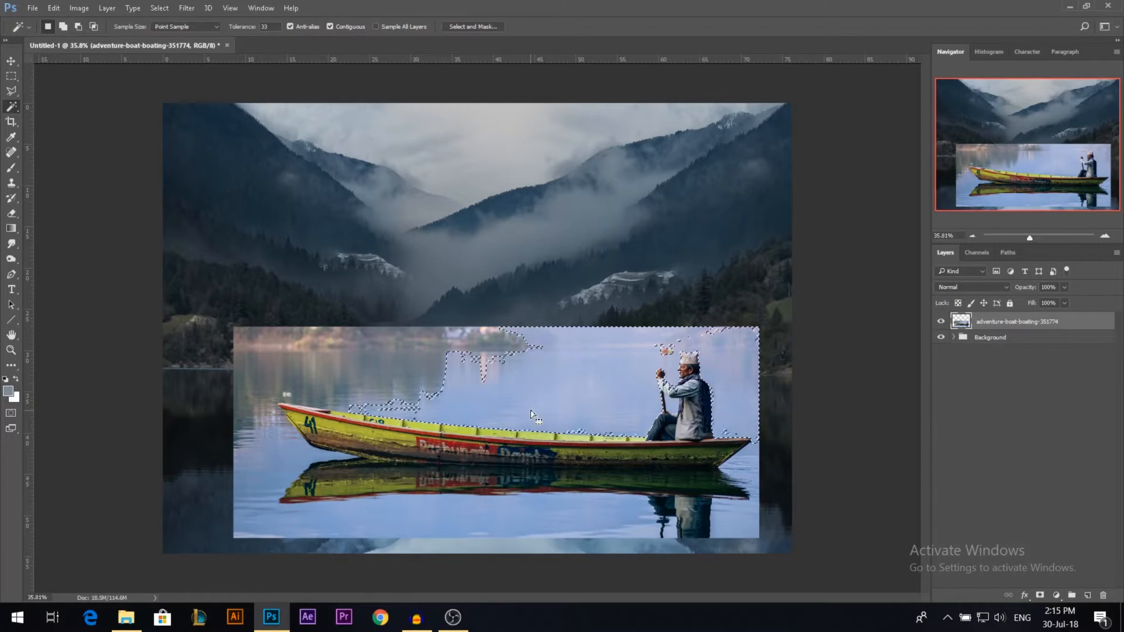
left_click(403, 398, "shift")
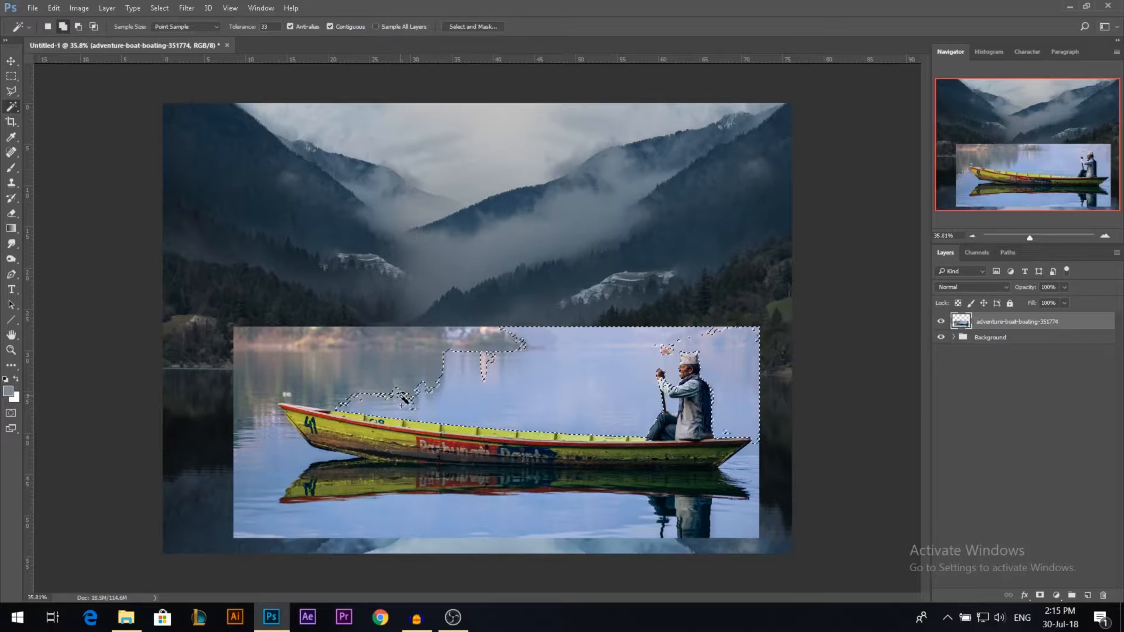
left_click(279, 401)
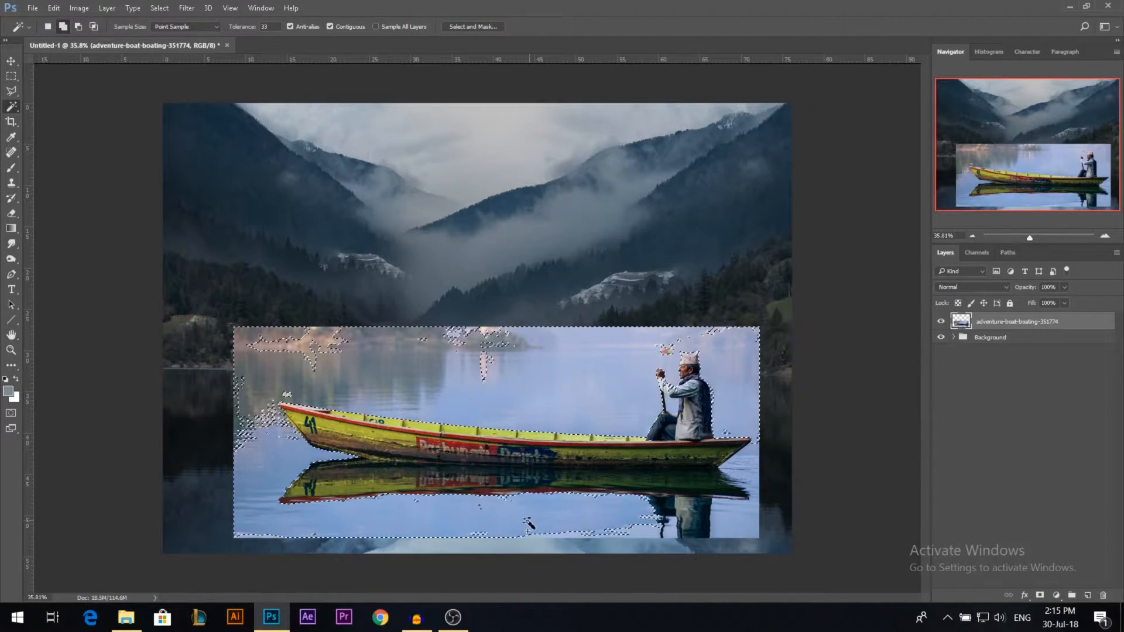
left_click(309, 510)
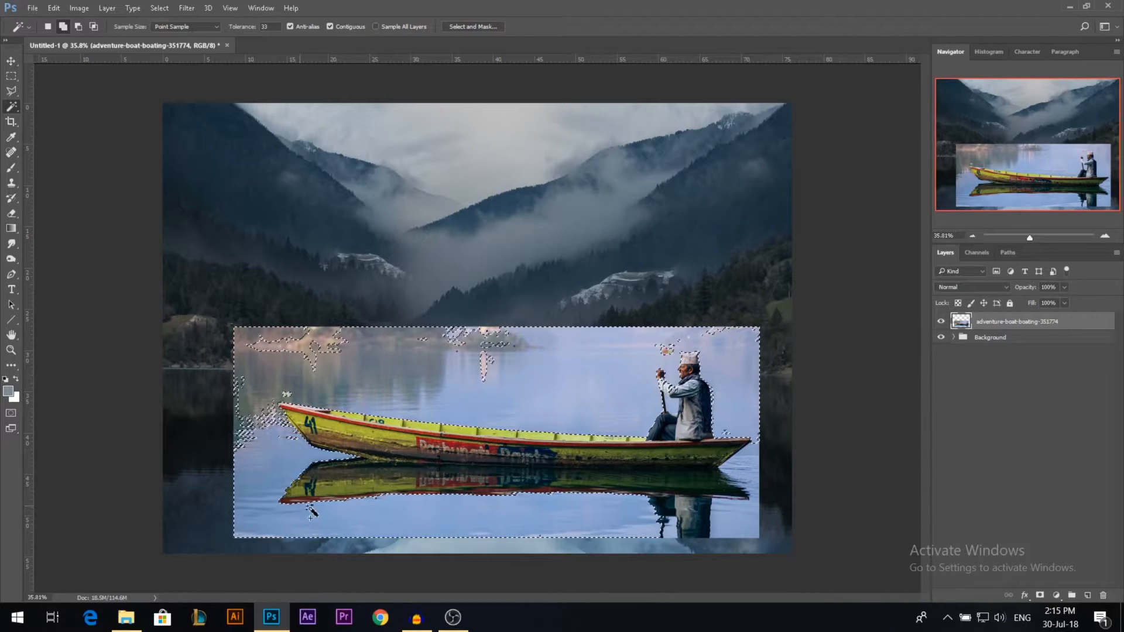
Step: Add the unselected patches of water and shoreline above the boat to the selection with the Polygonal Lasso
scroll(274, 464, "up", 5)
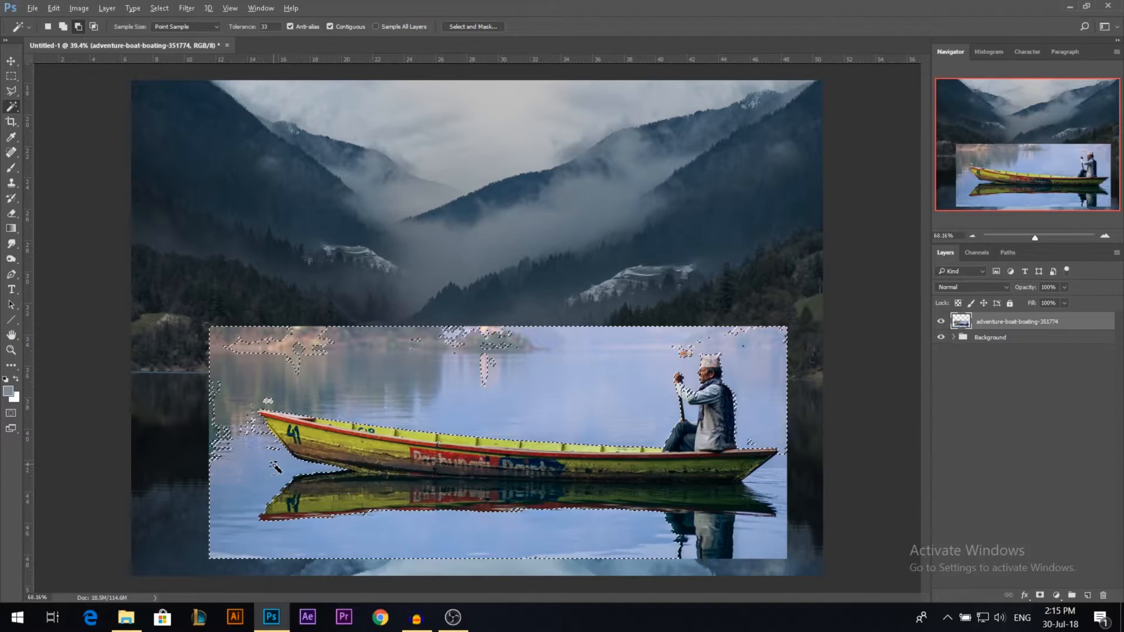
key("l")
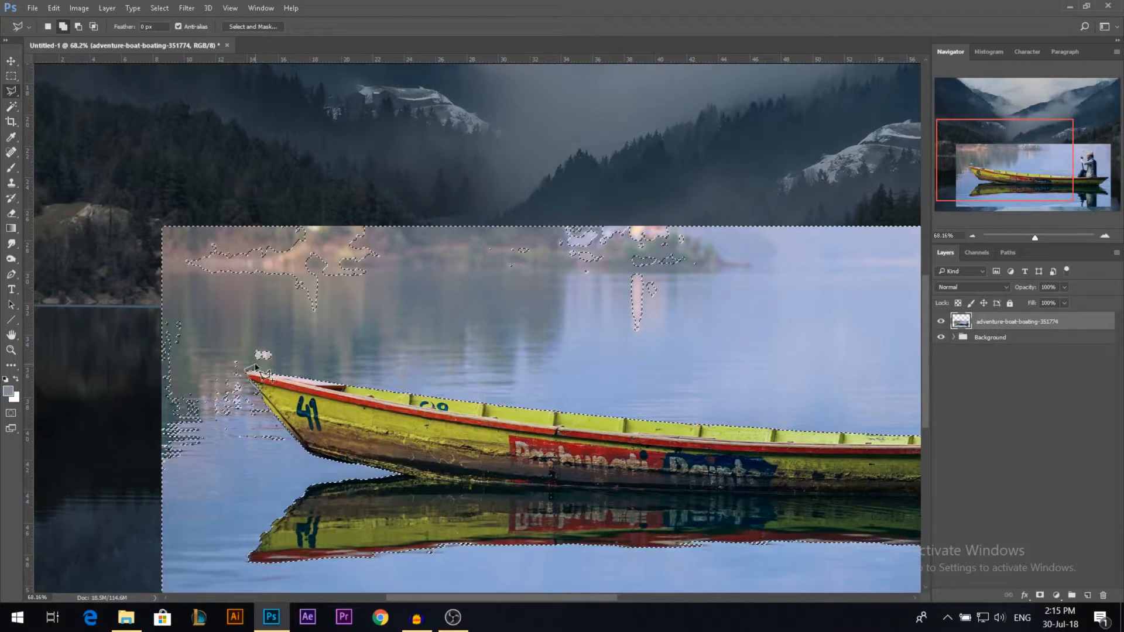
left_click_drag(255, 364, 1123, 358)
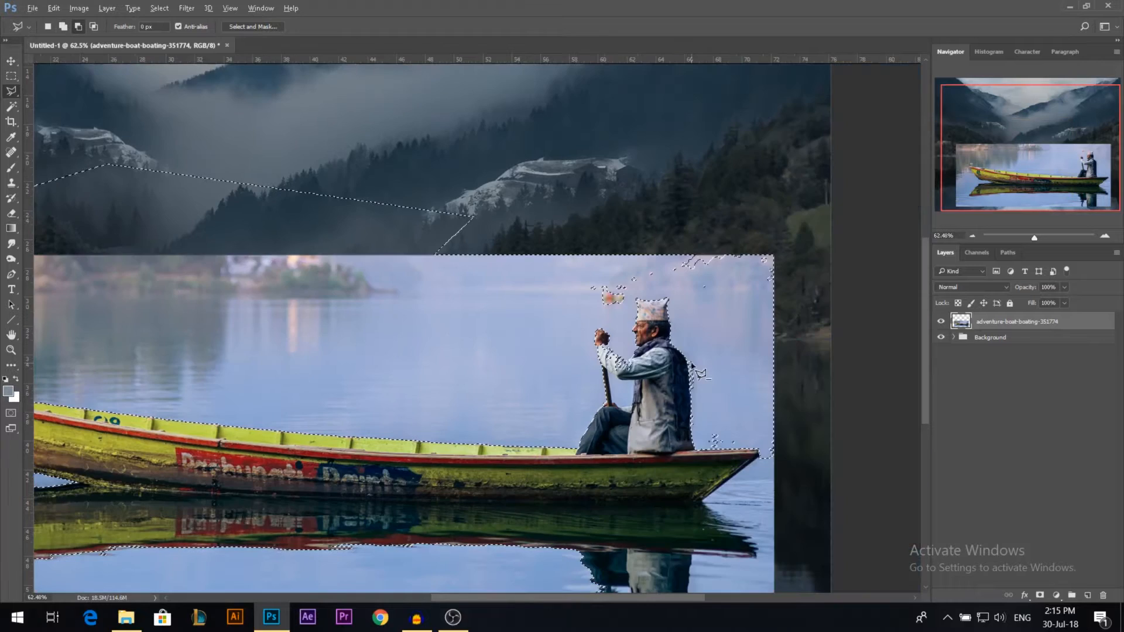
left_click_drag(630, 350, 642, 341)
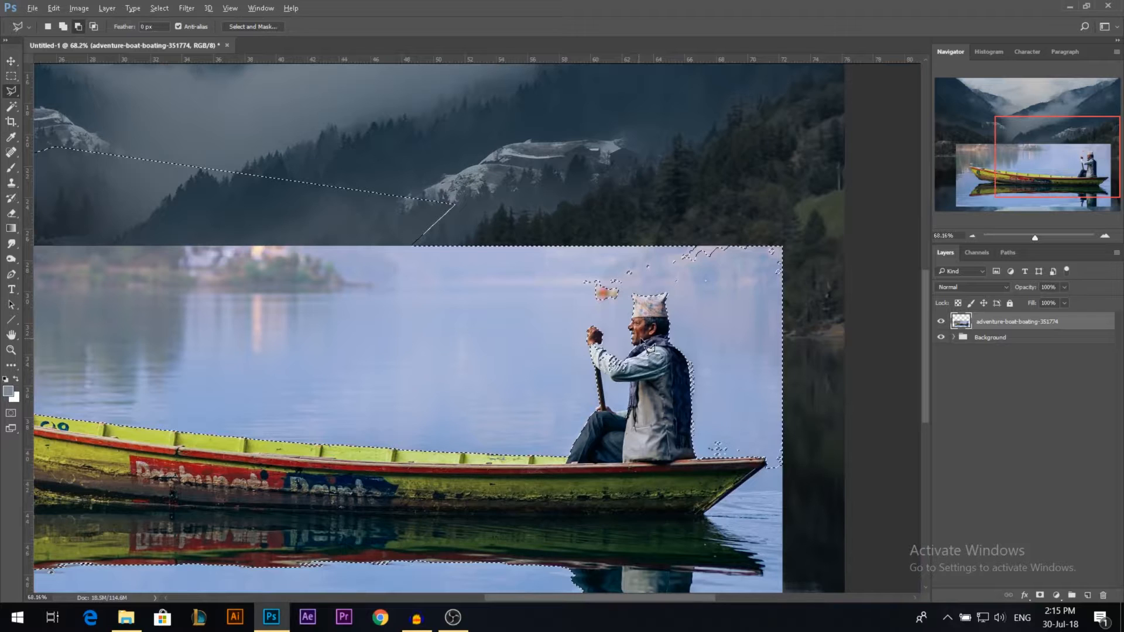
Step: Subtract the rower's sleeve and hand from the water selection with the Polygonal Lasso
scroll(644, 346, "up", 3)
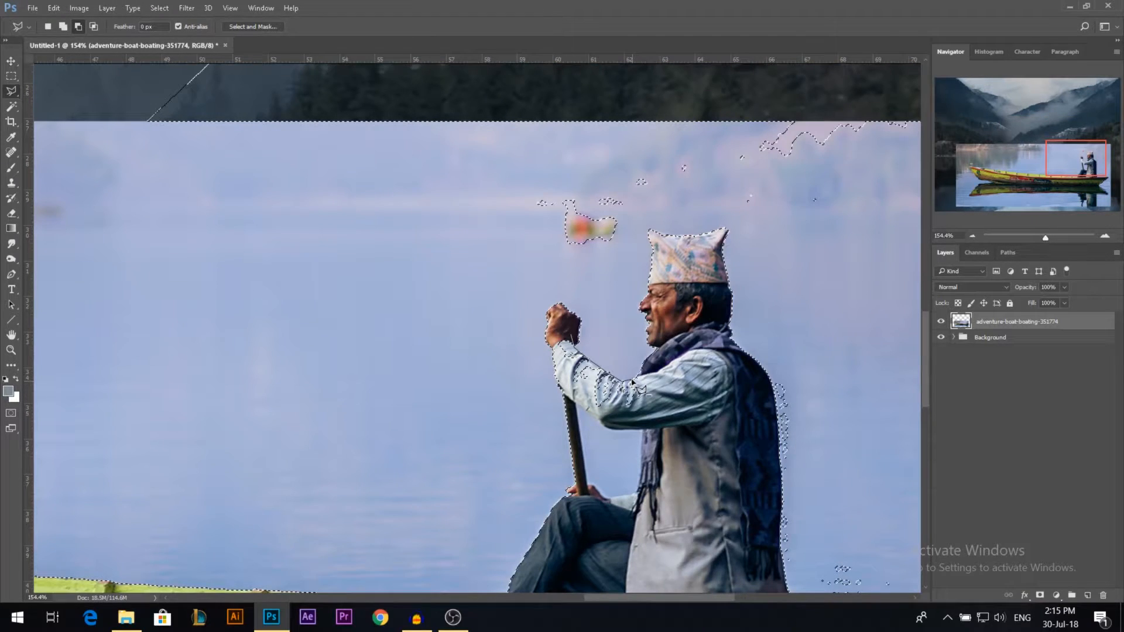
double_click(632, 382, "alt")
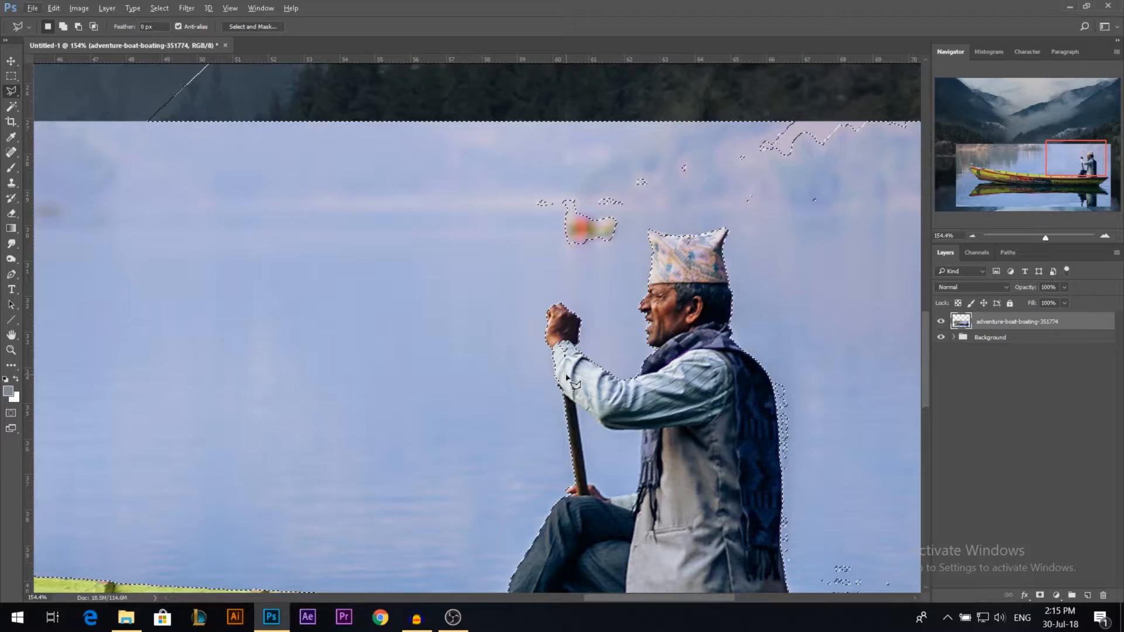
left_click(568, 373, "alt")
left_click(574, 332, "alt")
left_click(555, 325, "alt")
left_click(553, 350, "alt")
double_click(576, 381, "alt")
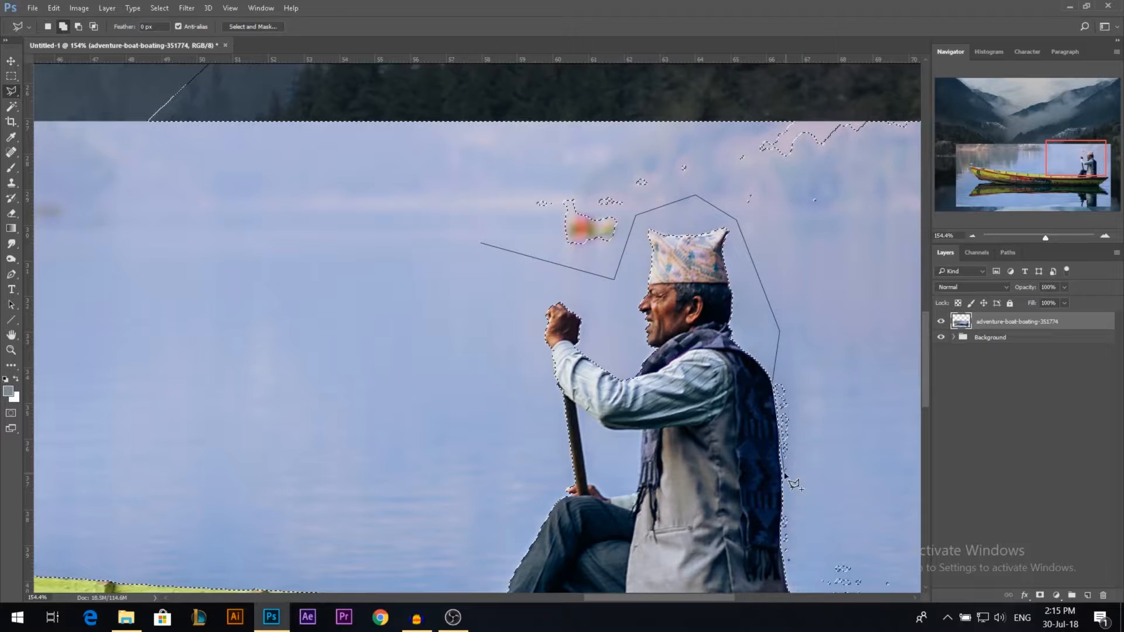
Step: Extend the selection over the leftover patches around the rower and the water beside his and the boat's reflections
left_click(786, 579)
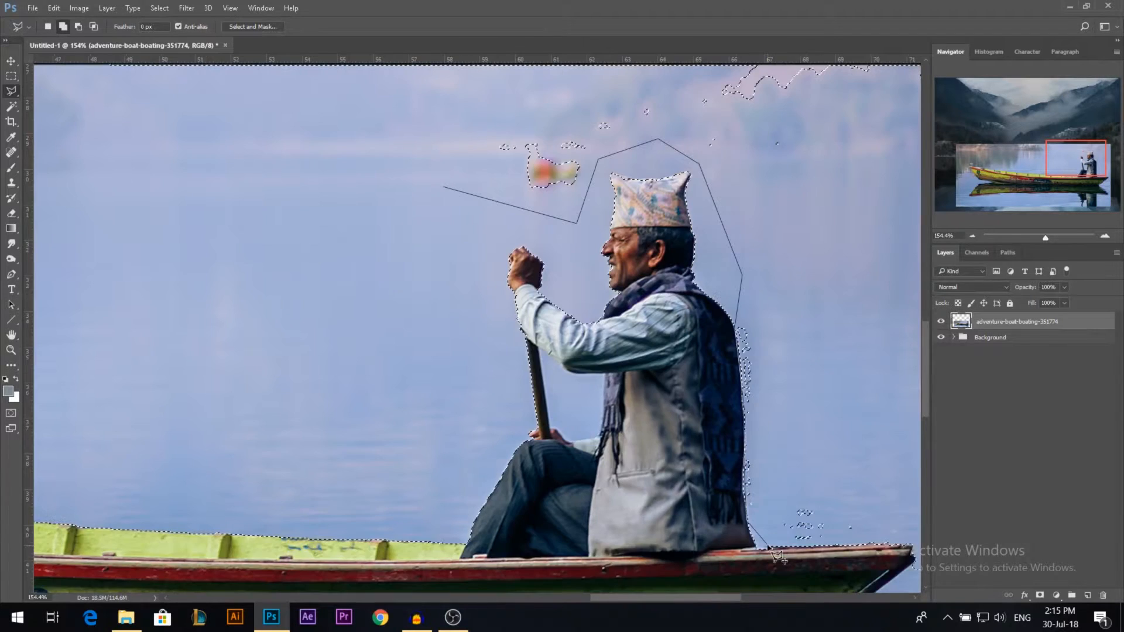
left_click(896, 542)
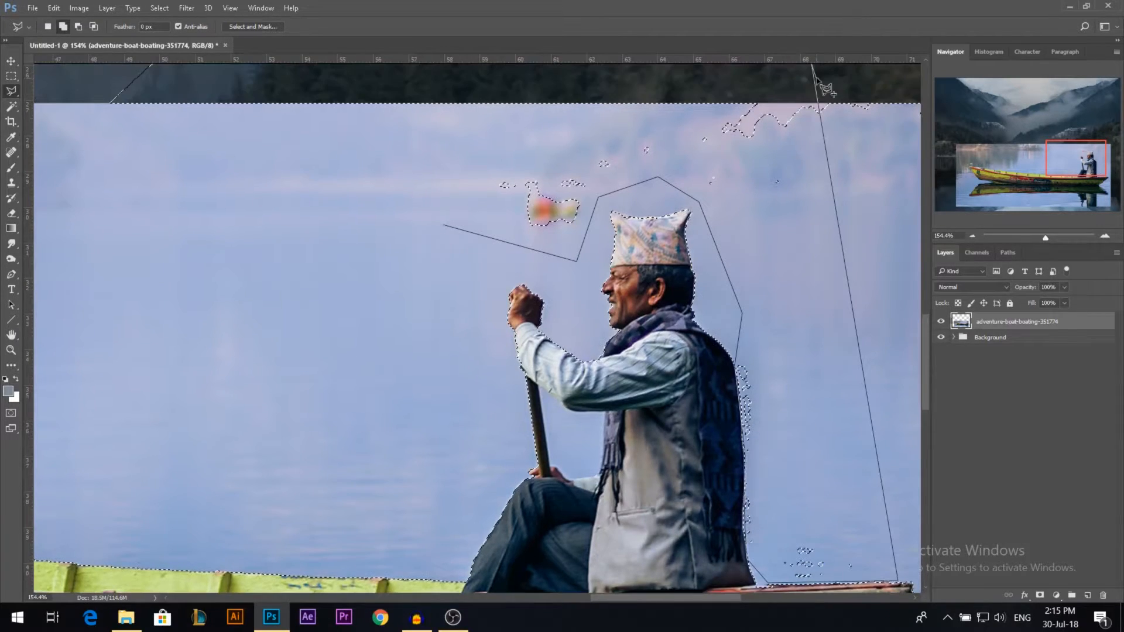
scroll(405, 113, "down", 5)
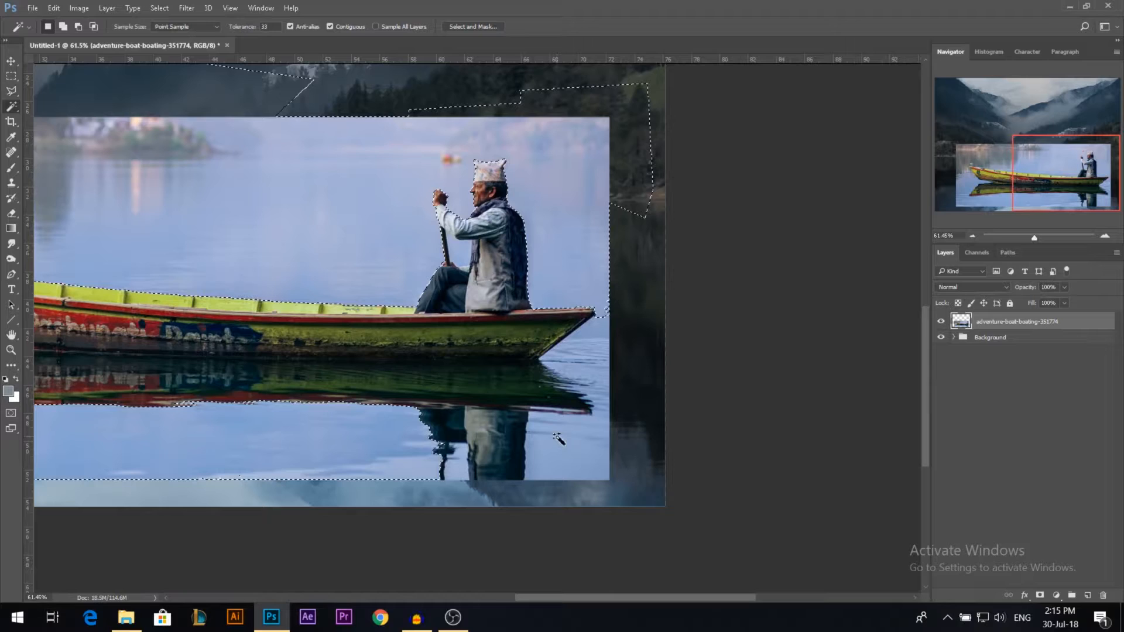
left_click(462, 466, "shift")
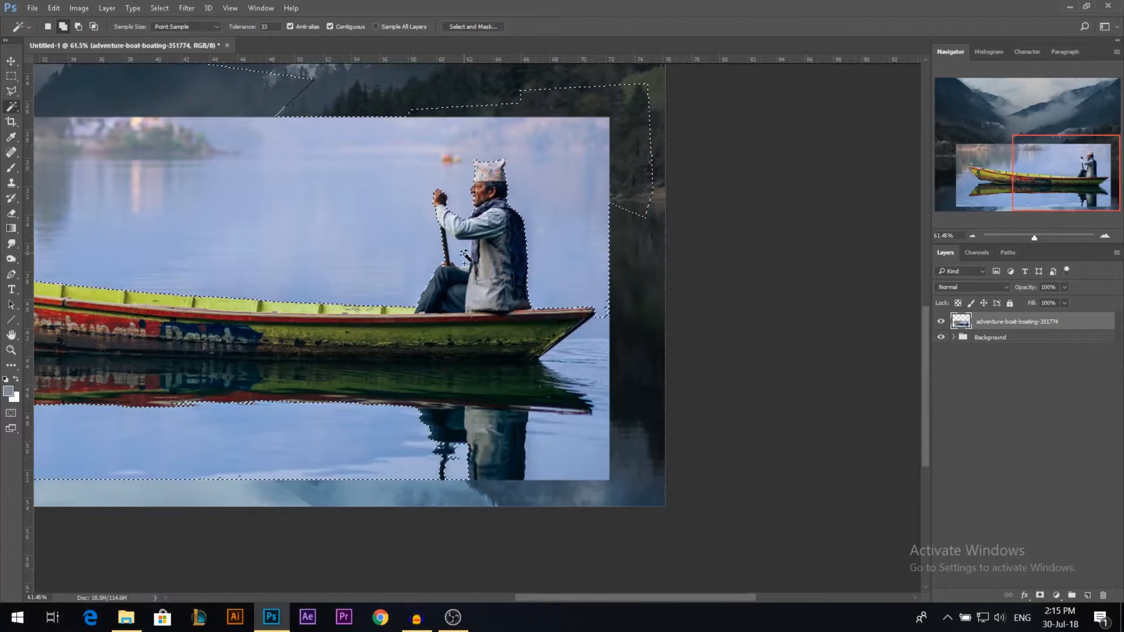
left_click(596, 405)
Step: Add the rower's reflection below the boat's reflection to the selection with the Polygonal Lasso
scroll(403, 462, "up", 2)
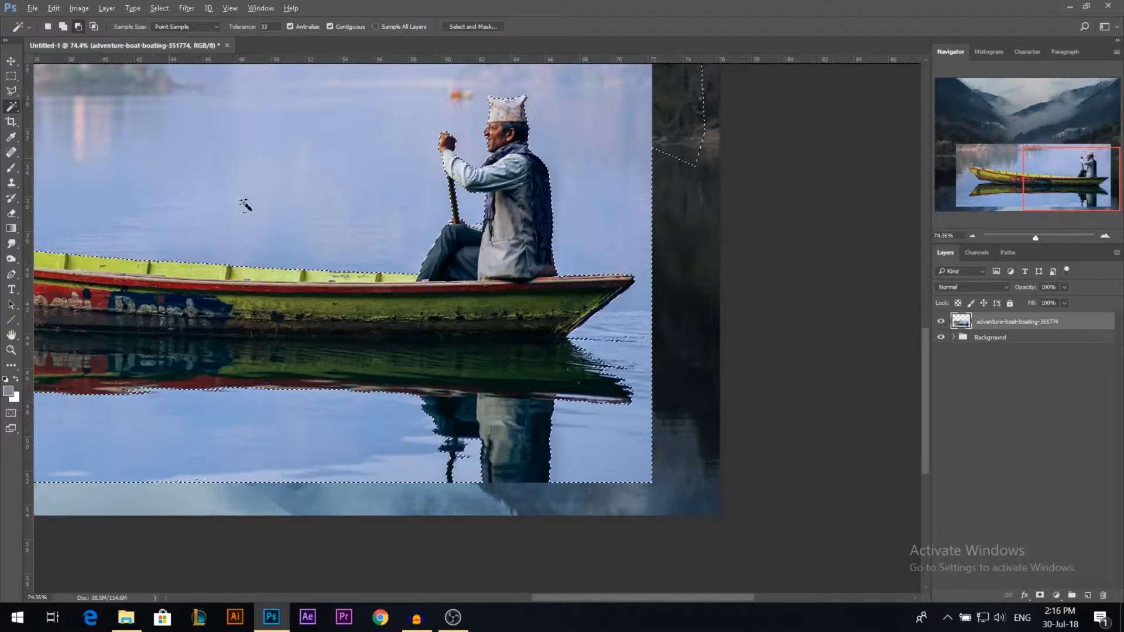
key("l")
scroll(603, 462, "up", 2)
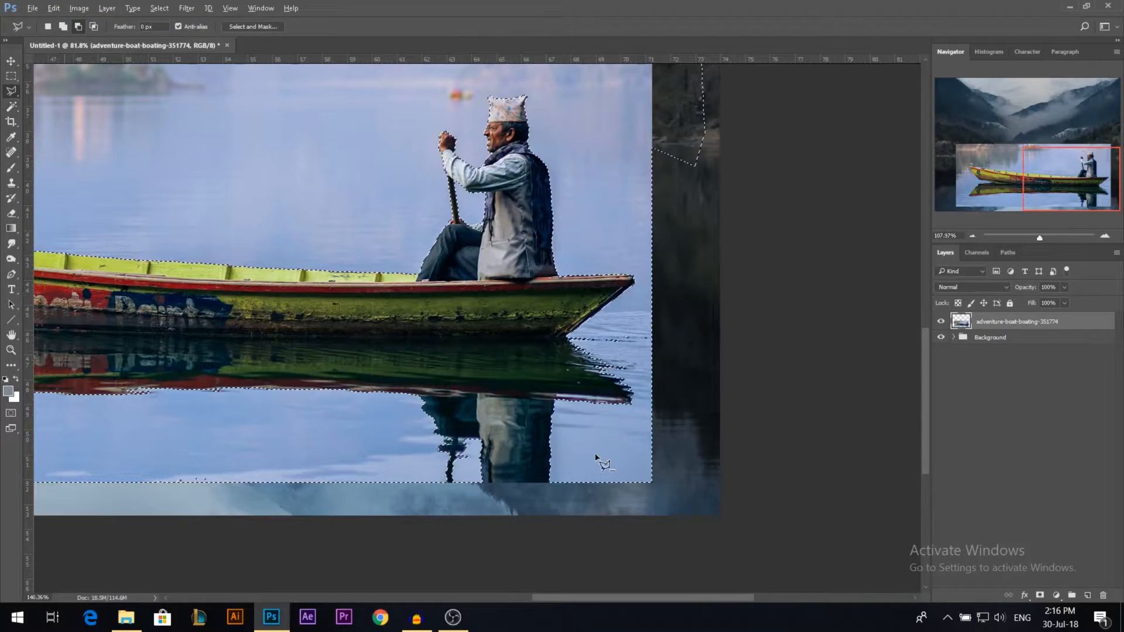
scroll(597, 459, "up", 2)
left_click(253, 346)
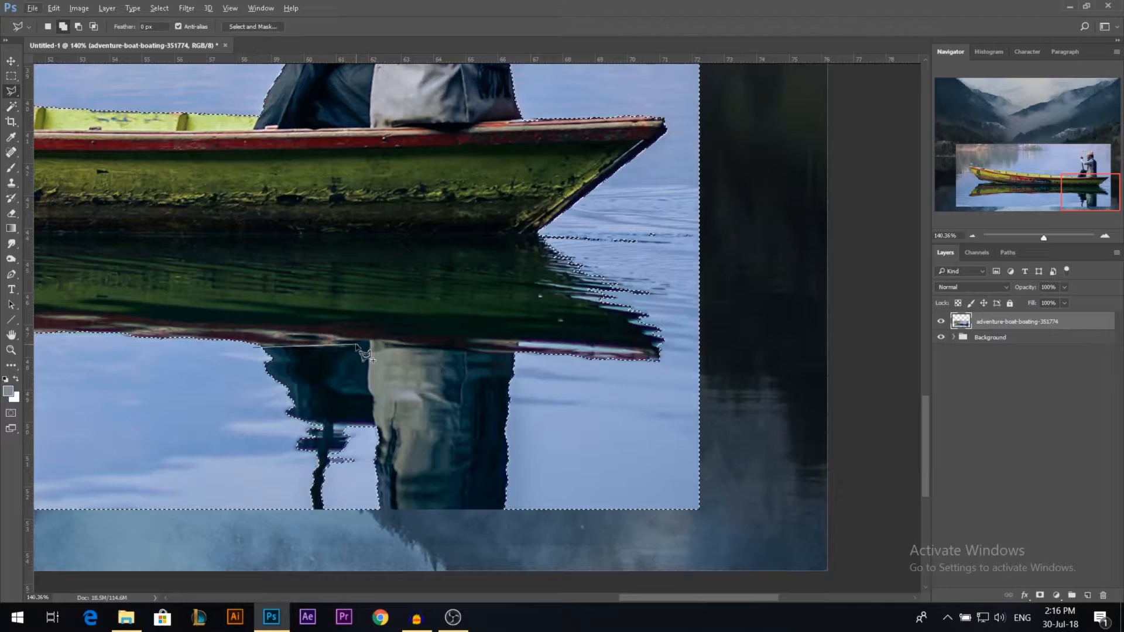
left_click(369, 340)
left_click(482, 352)
left_click(523, 353)
left_click(608, 529)
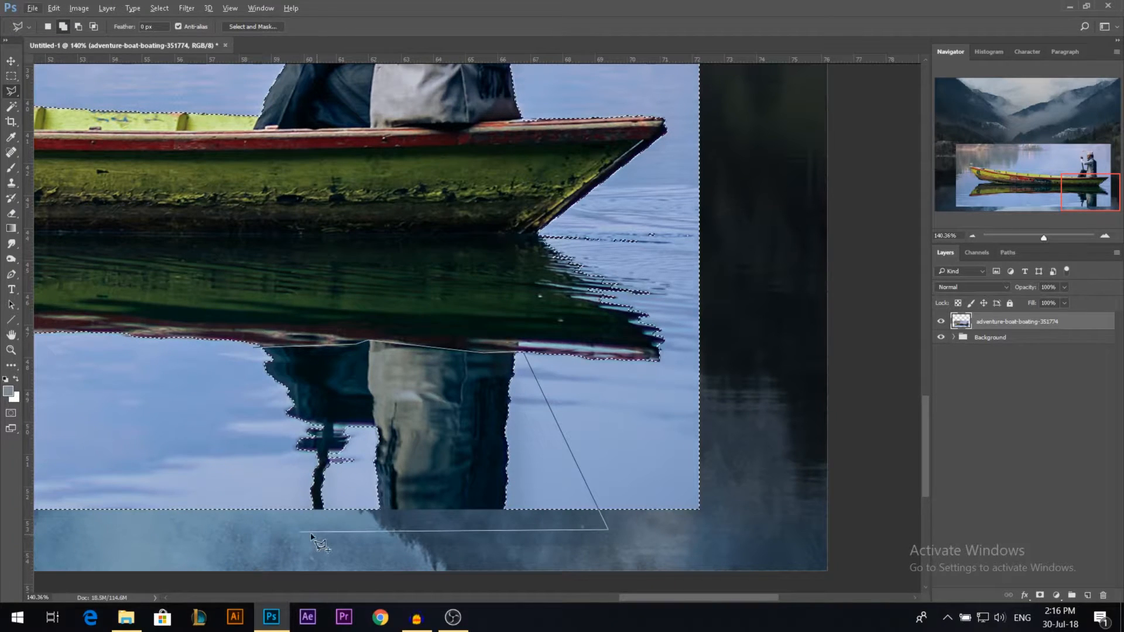
double_click(211, 531)
Step: Mask the boat layer so the selected water is hidden, and brush out the remaining ripples beside the boat's stern reflection
left_click(1039, 595, "alt")
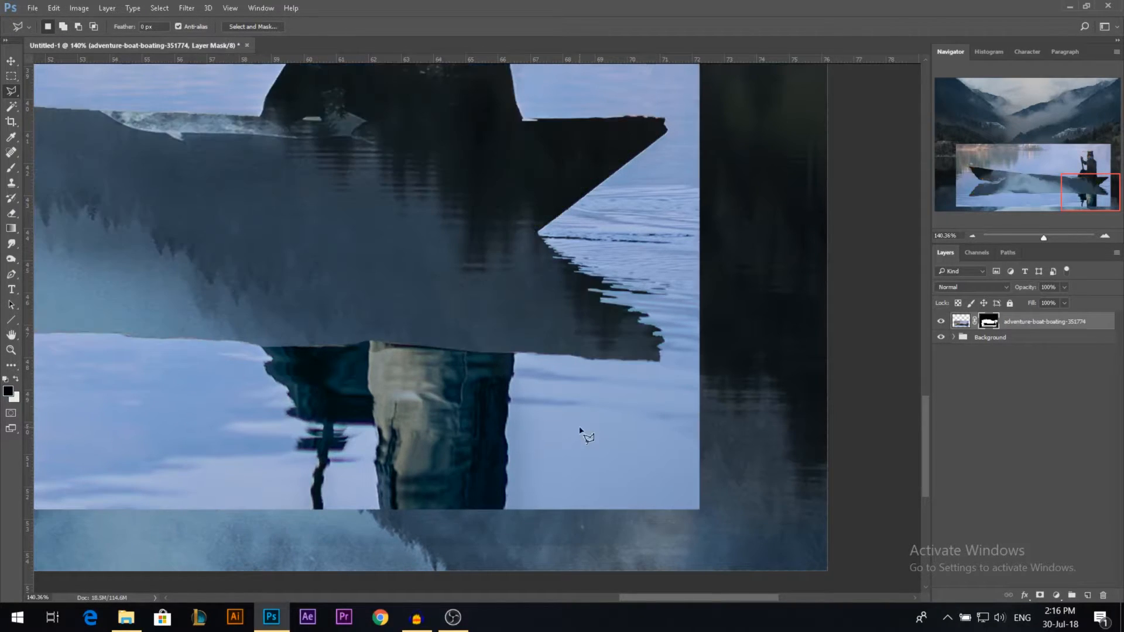
scroll(581, 431, "down", 5)
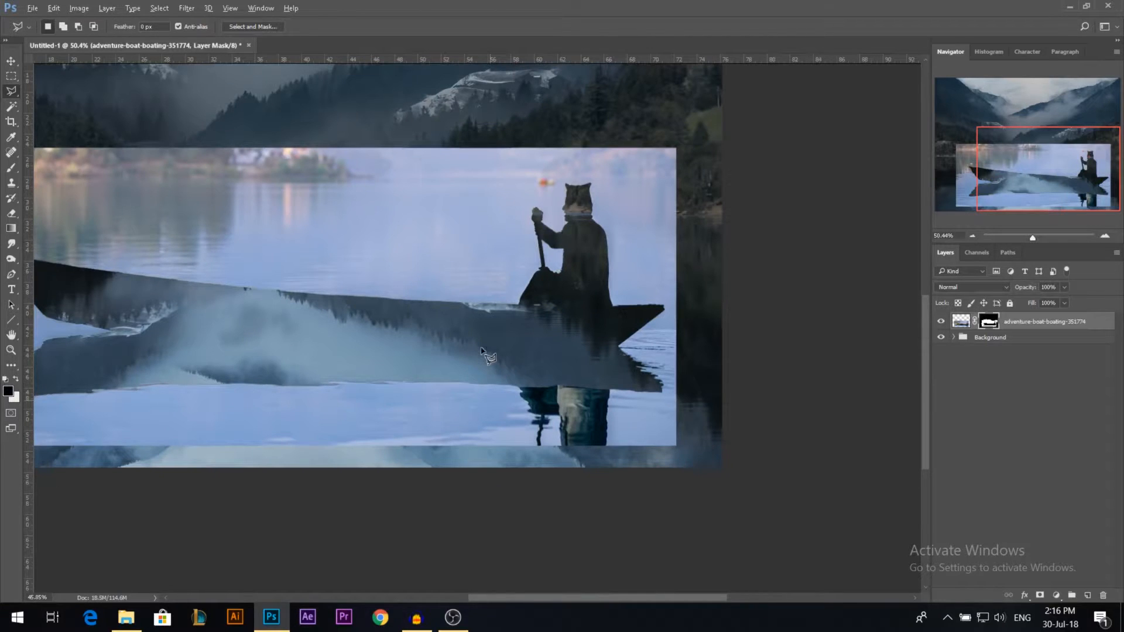
scroll(482, 350, "down", 2)
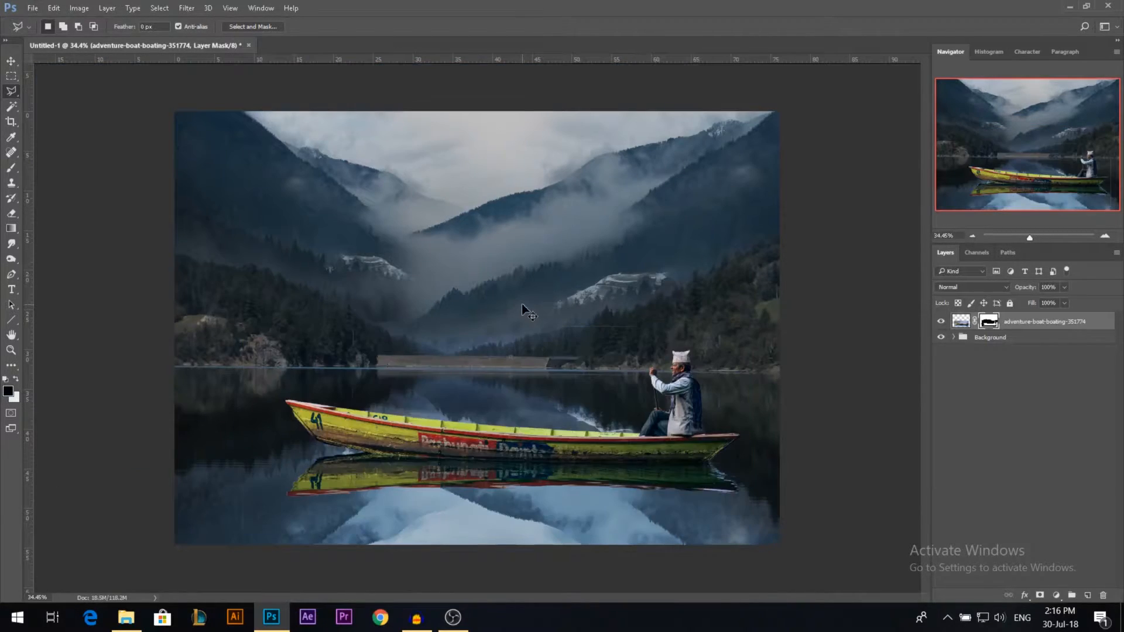
left_click(11, 168)
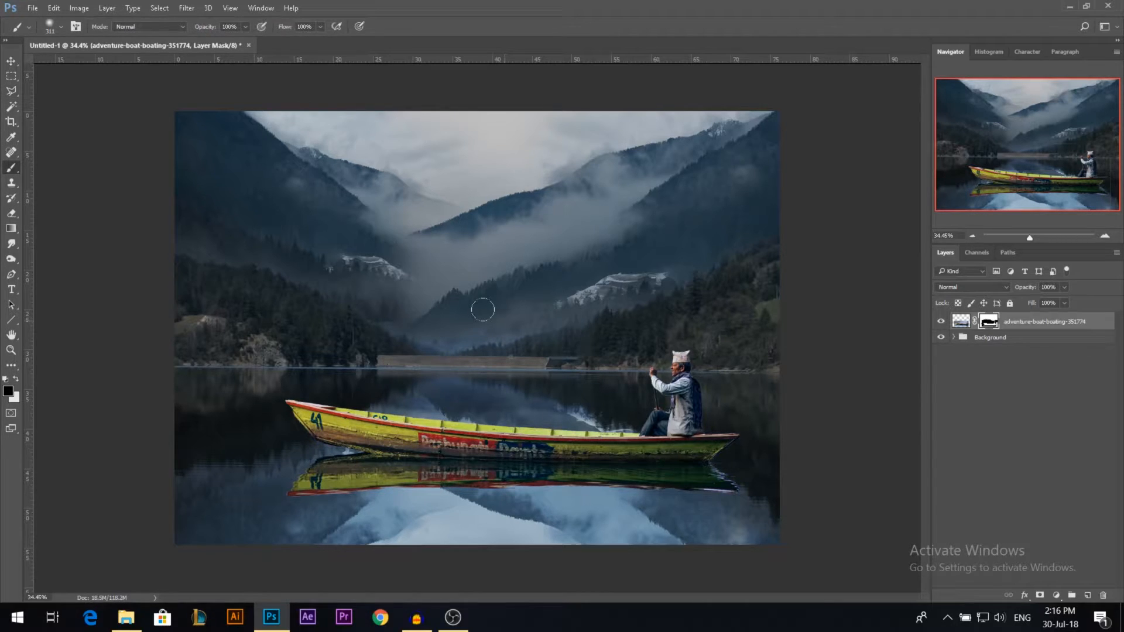
left_click_drag(754, 463, 725, 474)
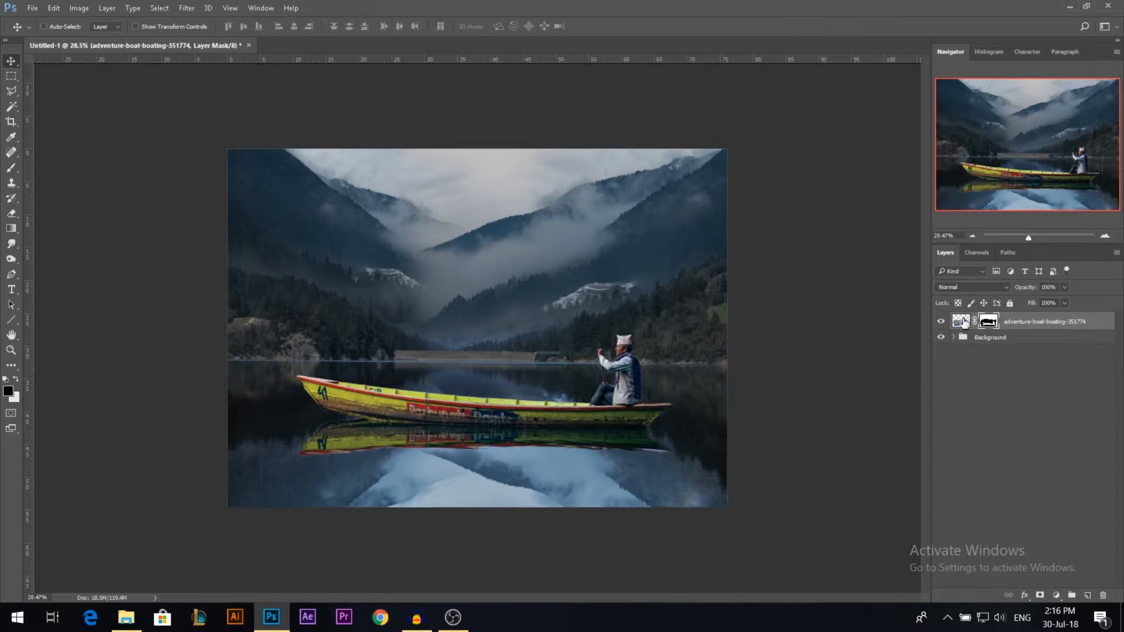
Step: Scale the boat layer down proportionally to a little over half its size, keeping it on the lake in front of the dam
key("b")
key("ctrl+t")
left_click_drag(678, 315, 599, 342)
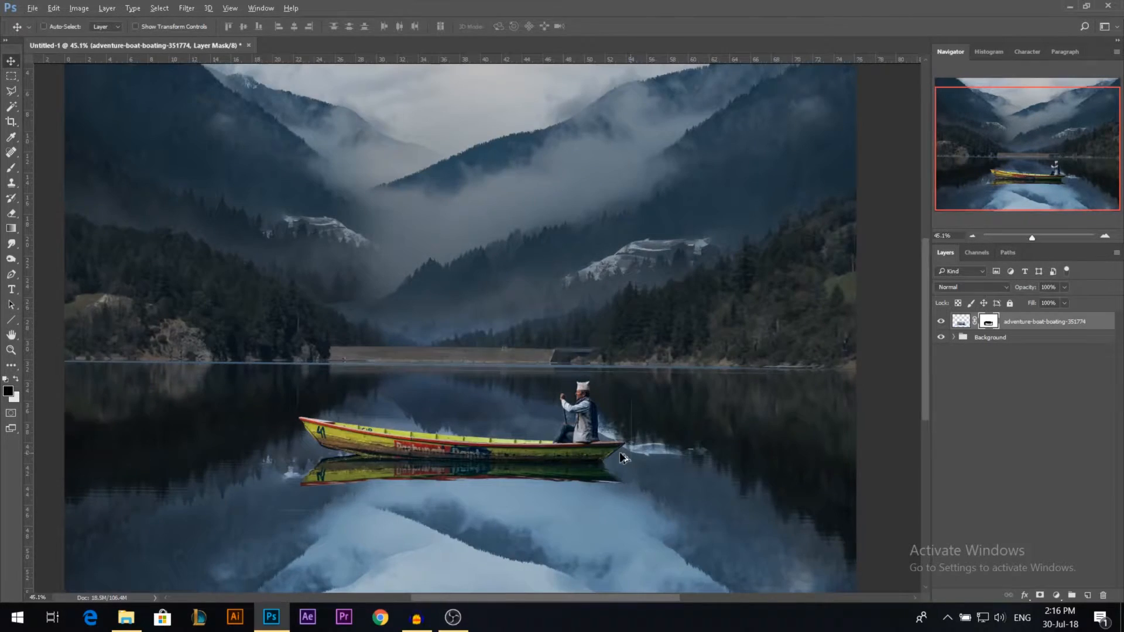
Step: Outline the rower above the boat's rim with the Polygonal Lasso and copy that area of the boat image to a new layer
scroll(623, 458, "up", 1)
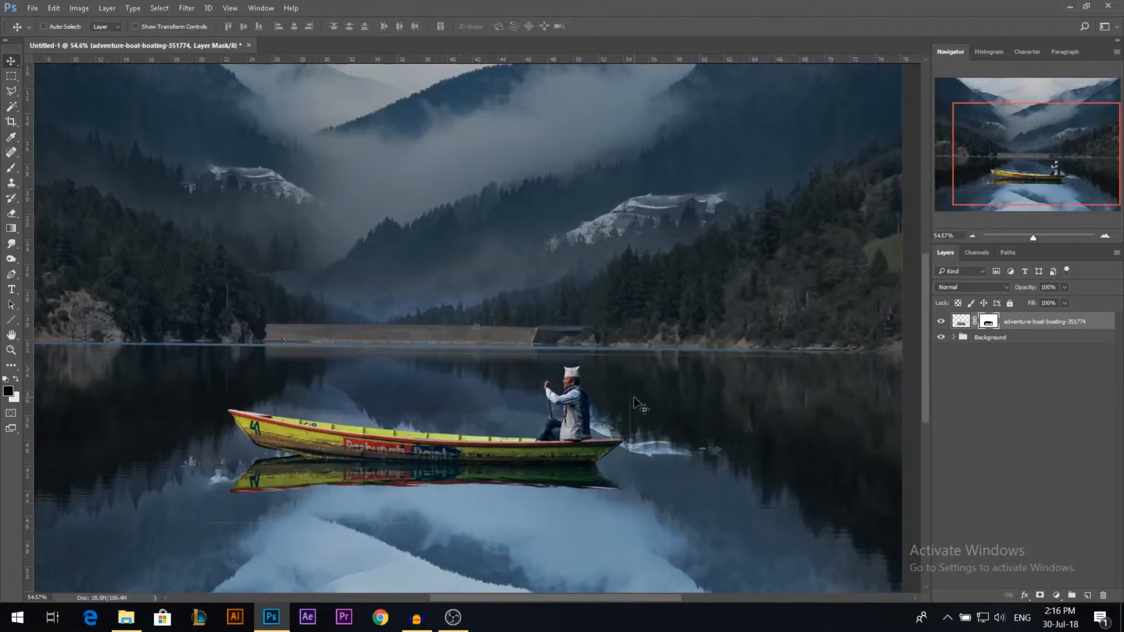
key("b")
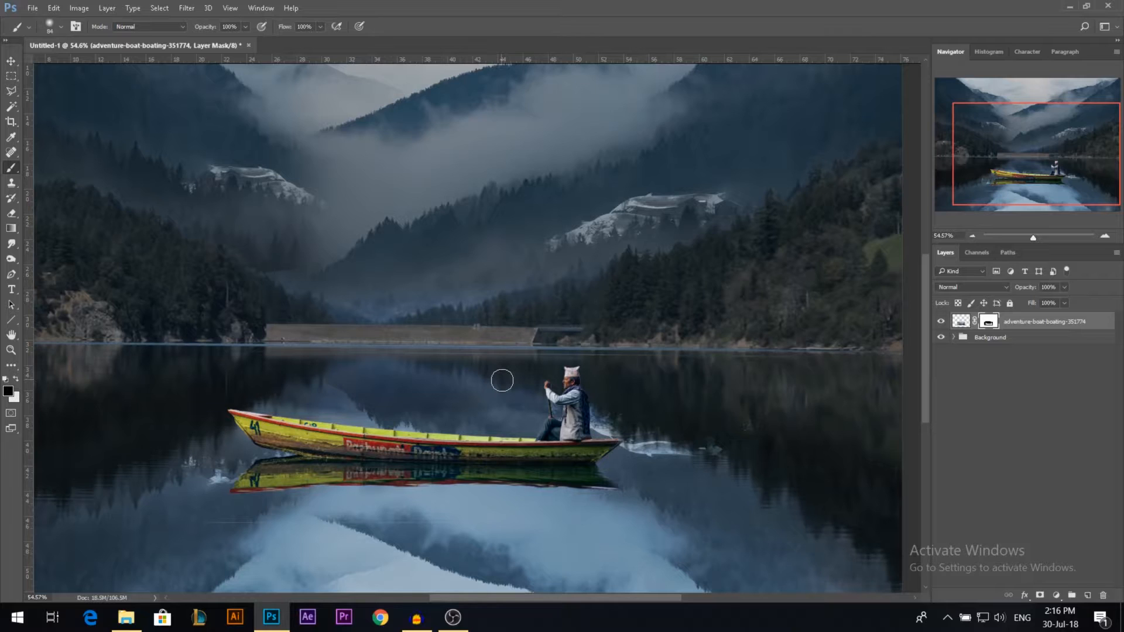
key("l")
left_click(594, 437)
left_click(646, 404)
left_click(621, 286)
left_click(444, 291)
left_click(519, 436)
left_click(961, 321)
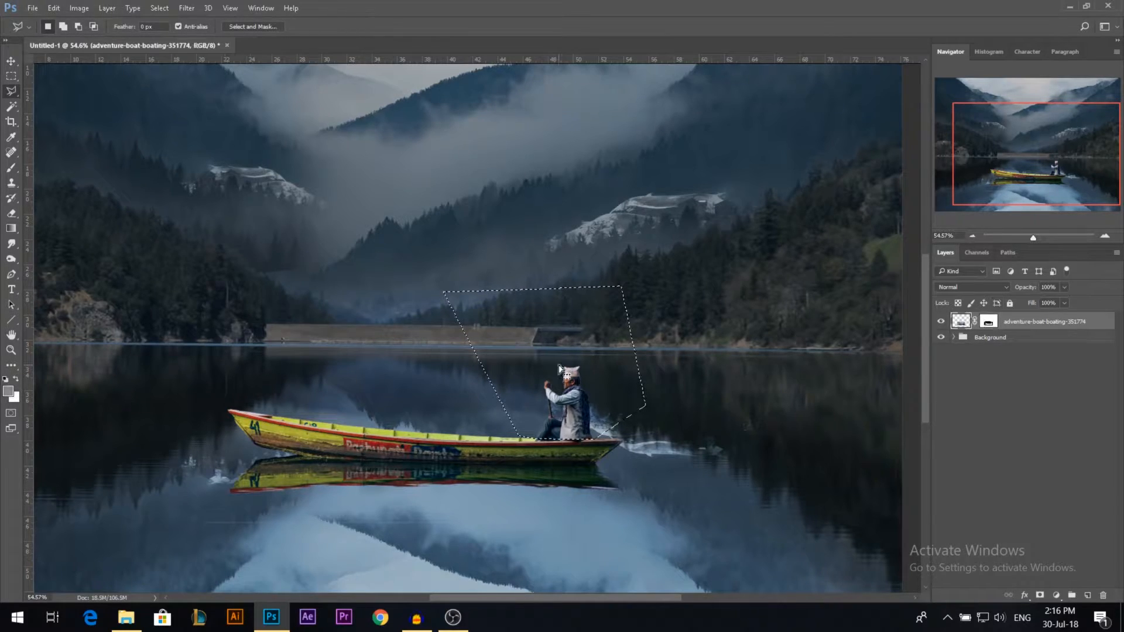
right_click(559, 368)
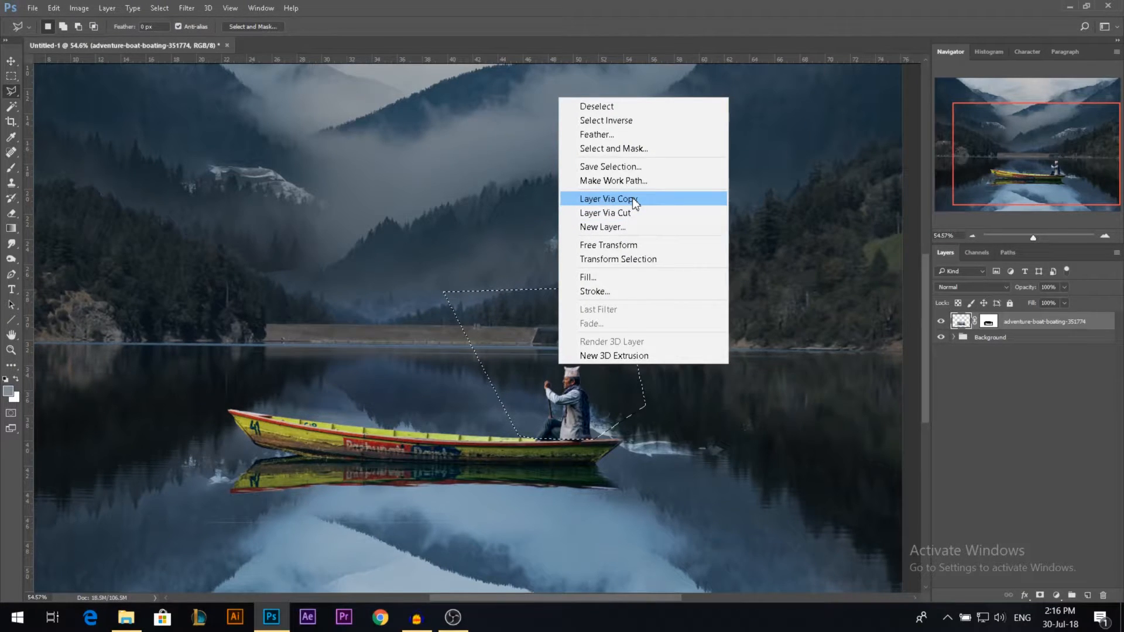
left_click(634, 202)
key("v")
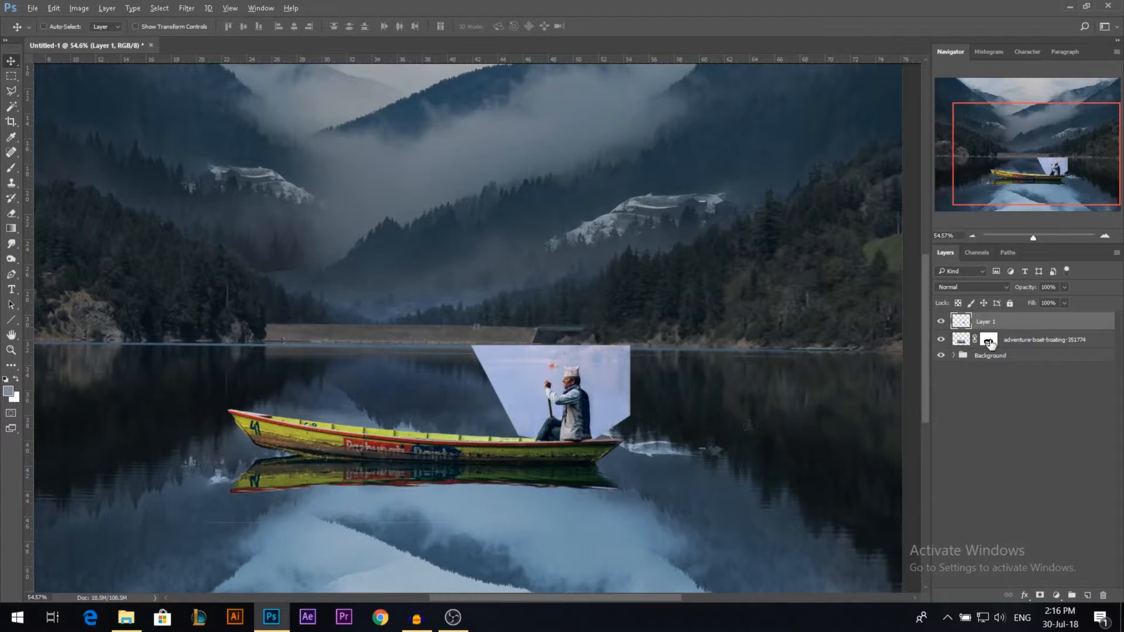
Step: Copy the boat's layer mask onto the rower layer and apply it, removing the background around the copied rower
left_click_drag(990, 343, 989, 326)
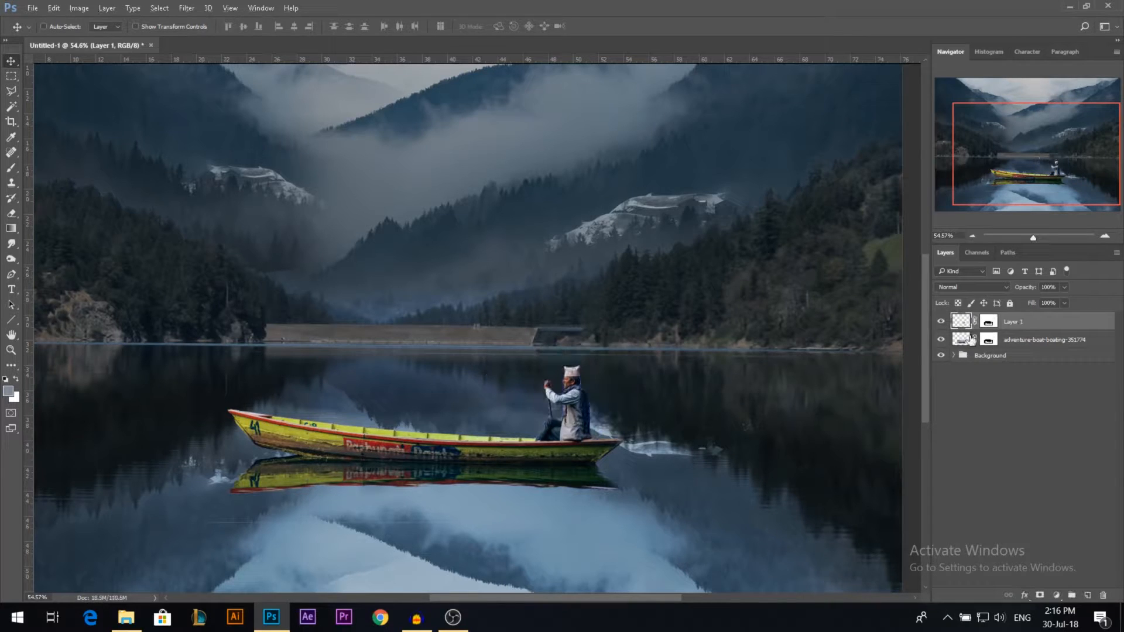
right_click(993, 328)
left_click(1014, 367)
left_click_drag(644, 416, 596, 421)
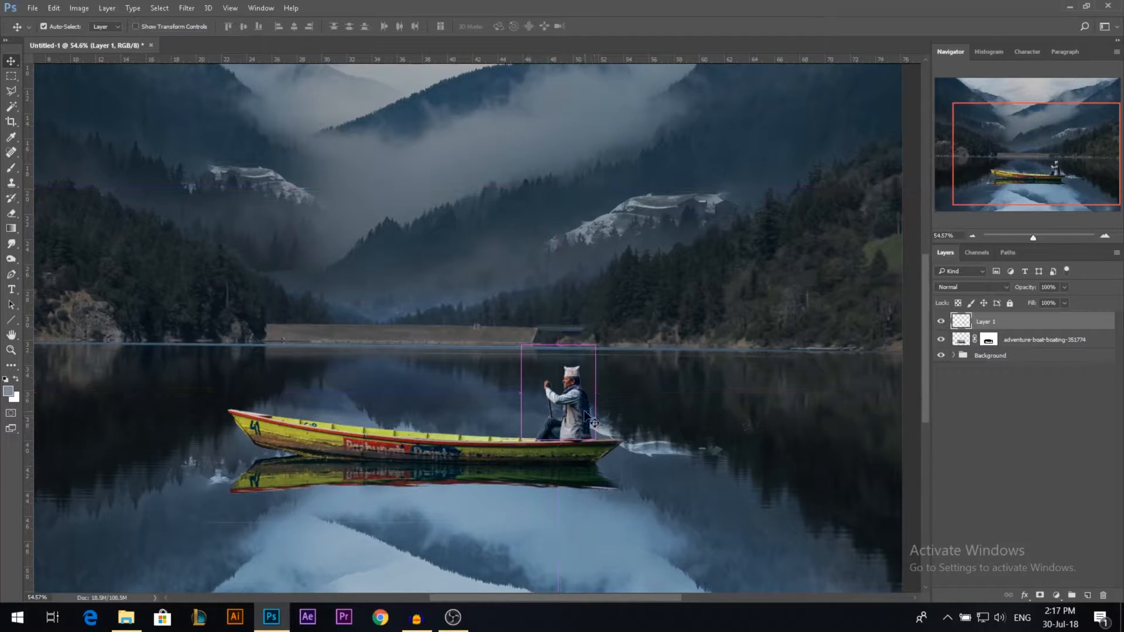
Step: Flip the copied rower vertically and place it directly below the boat's reflection as the rower's mirror image
key("ctrl+t")
right_click(576, 406)
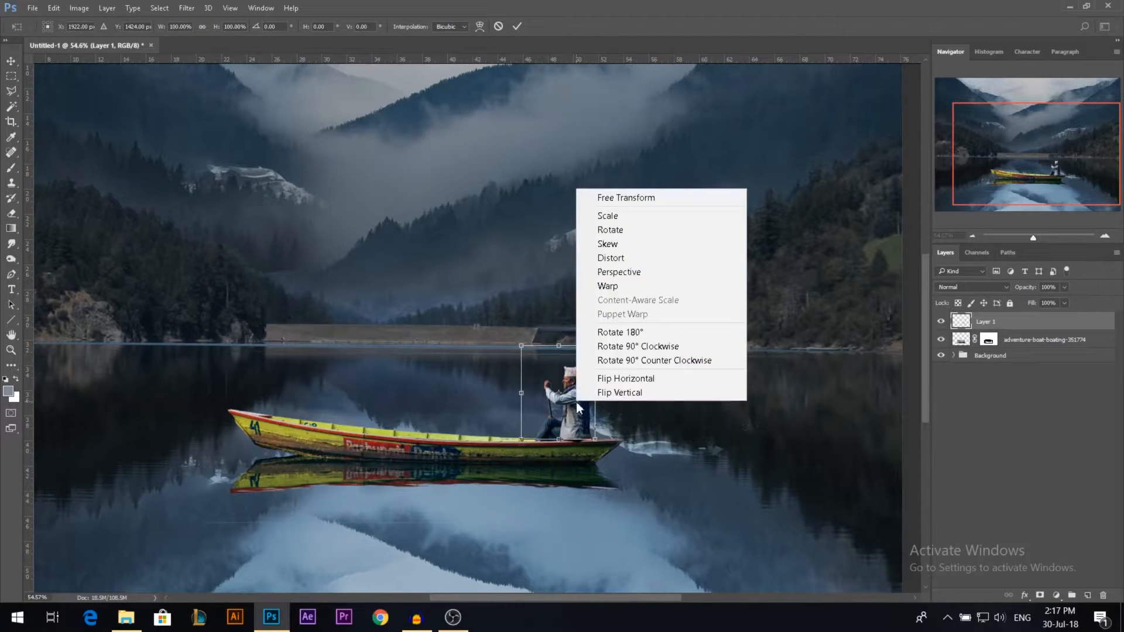
left_click(615, 392)
scroll(613, 392, "down", 1)
scroll(612, 393, "down", 1)
left_click_drag(588, 356, 586, 495)
key("Return")
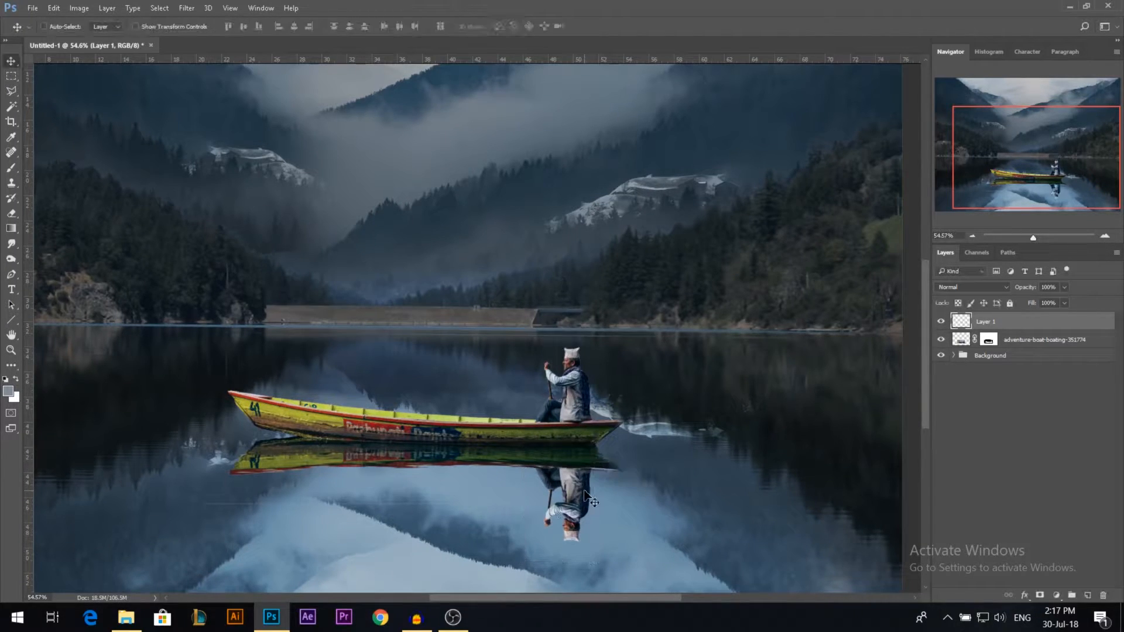
Step: Set the flipped rower layer to Hard Light at 90% opacity and merge it with the boat layer
left_click(978, 289)
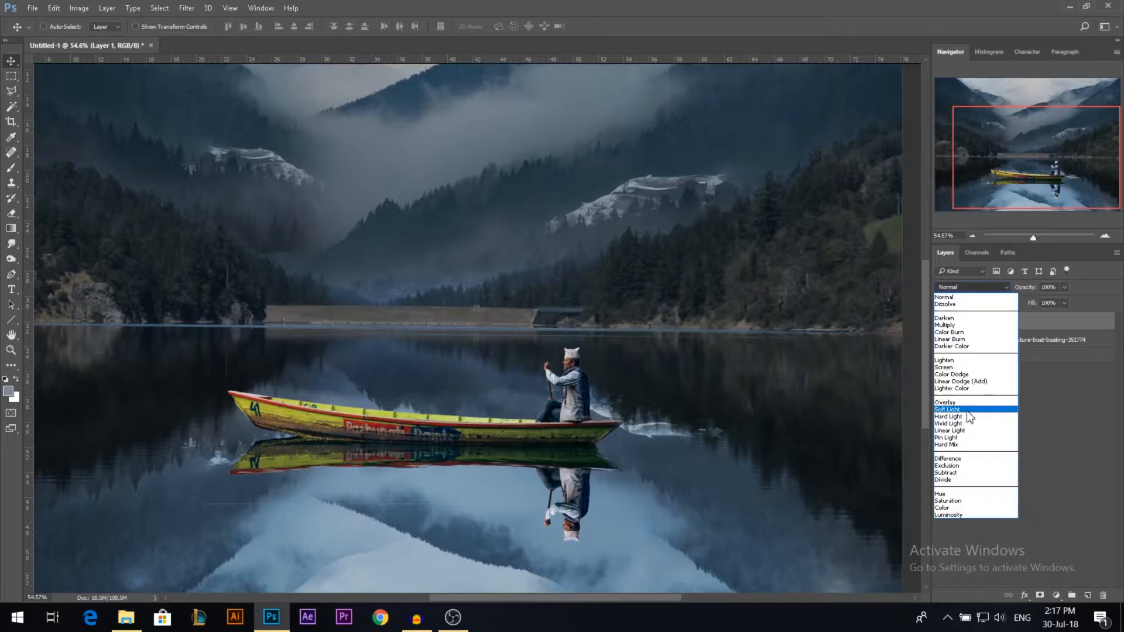
left_click(969, 409)
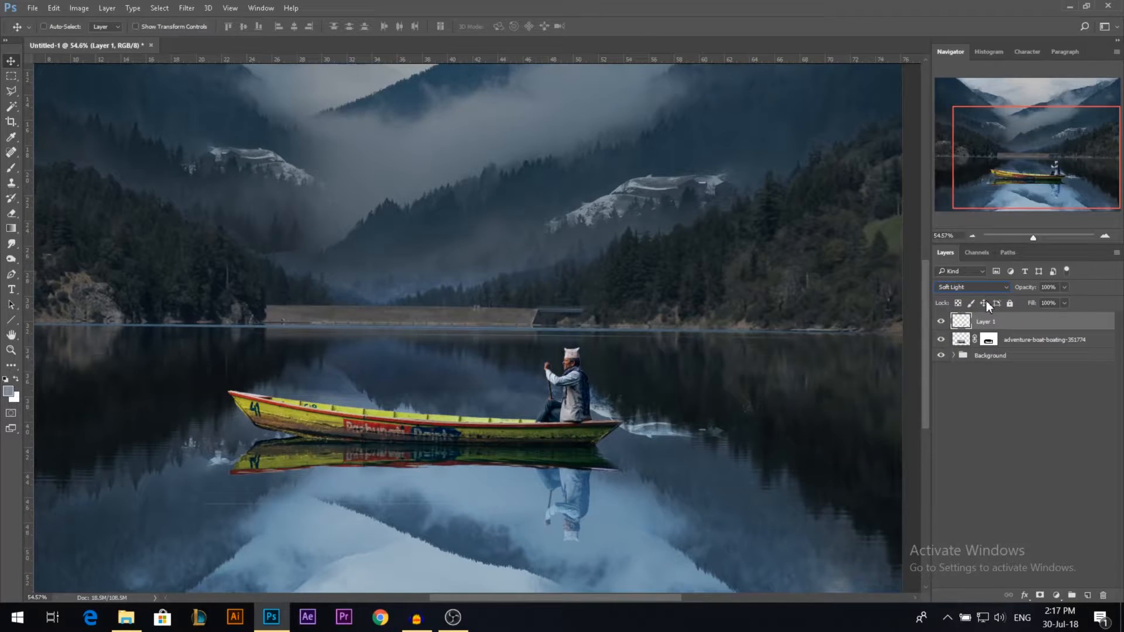
left_click(974, 288)
left_click(948, 416)
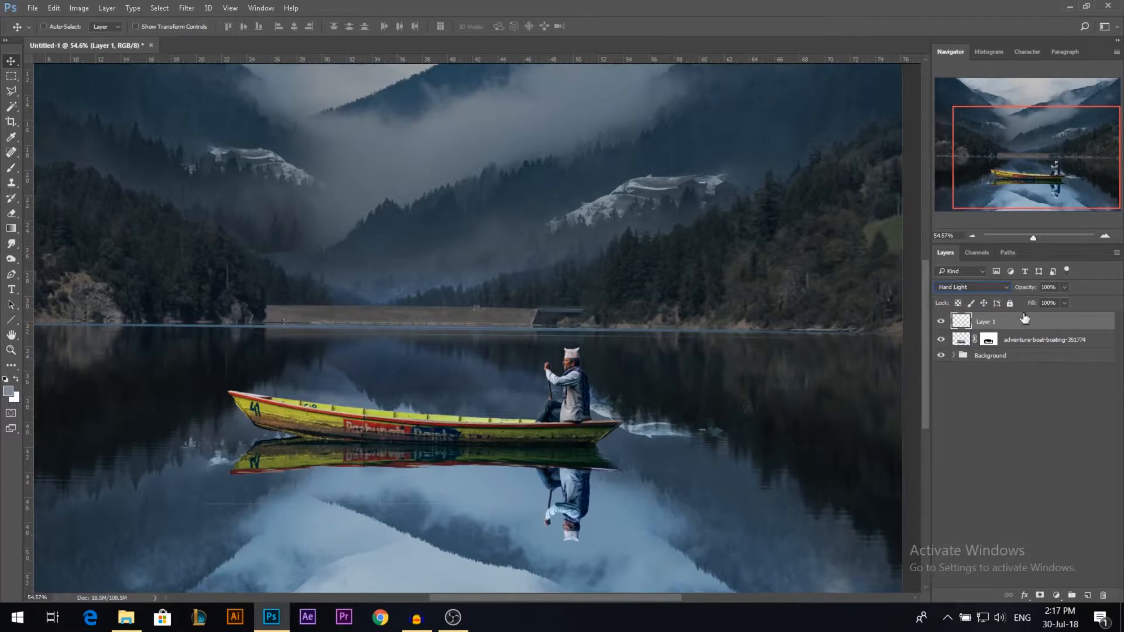
key("9")
left_click(1049, 343, "shift")
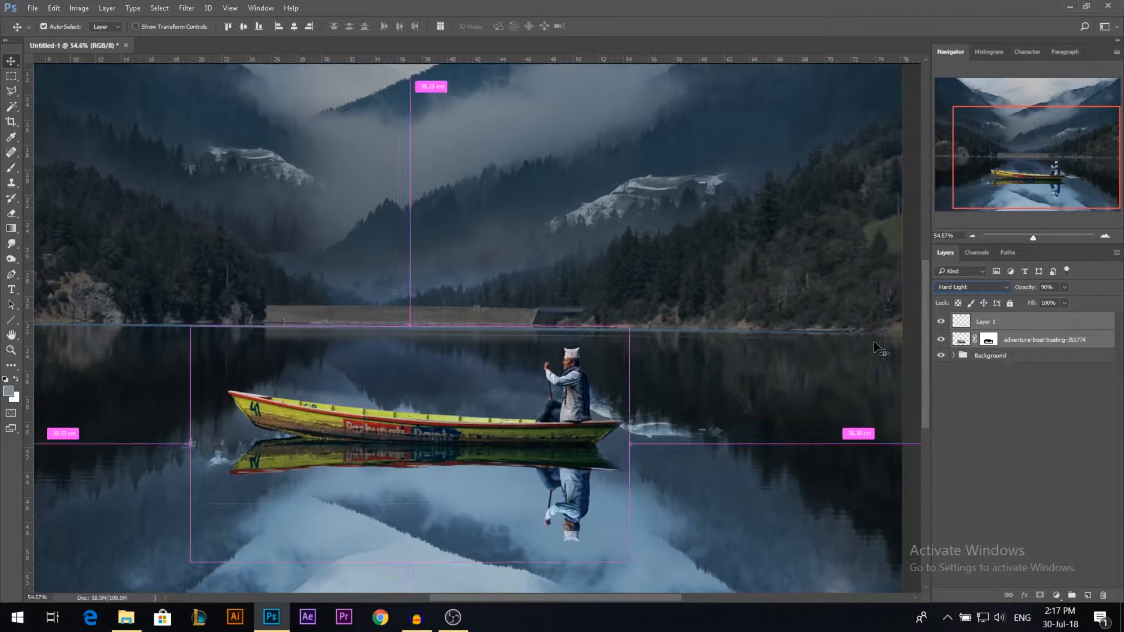
key("ctrl+e")
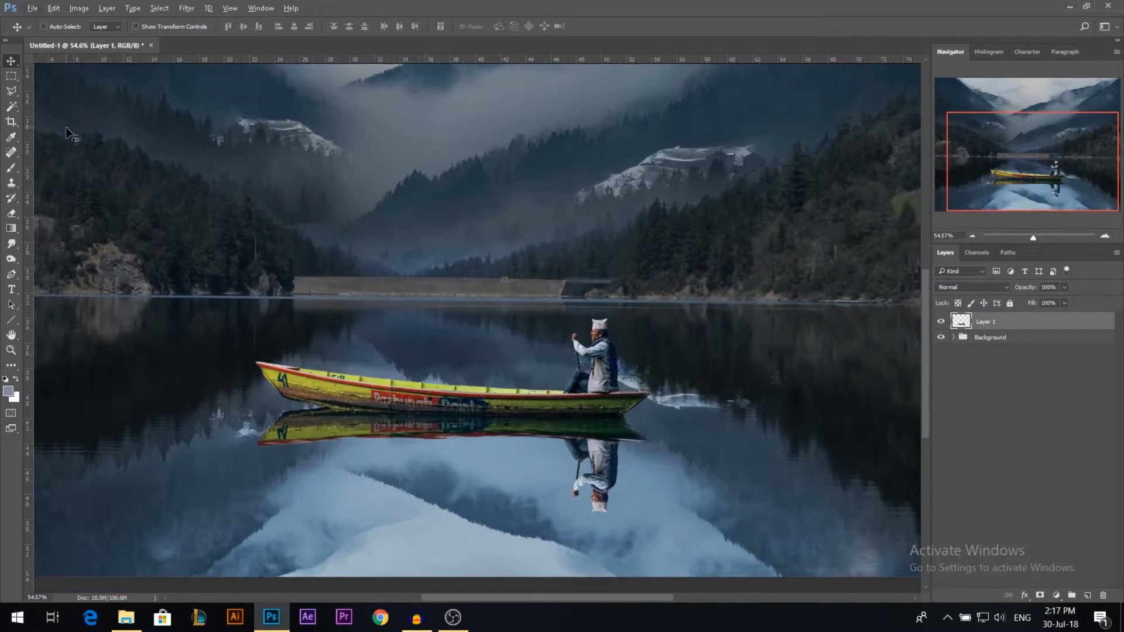
Step: Outline the reflections of the boat and rower with the Polygonal Lasso and cut them to a new layer
left_click(11, 91)
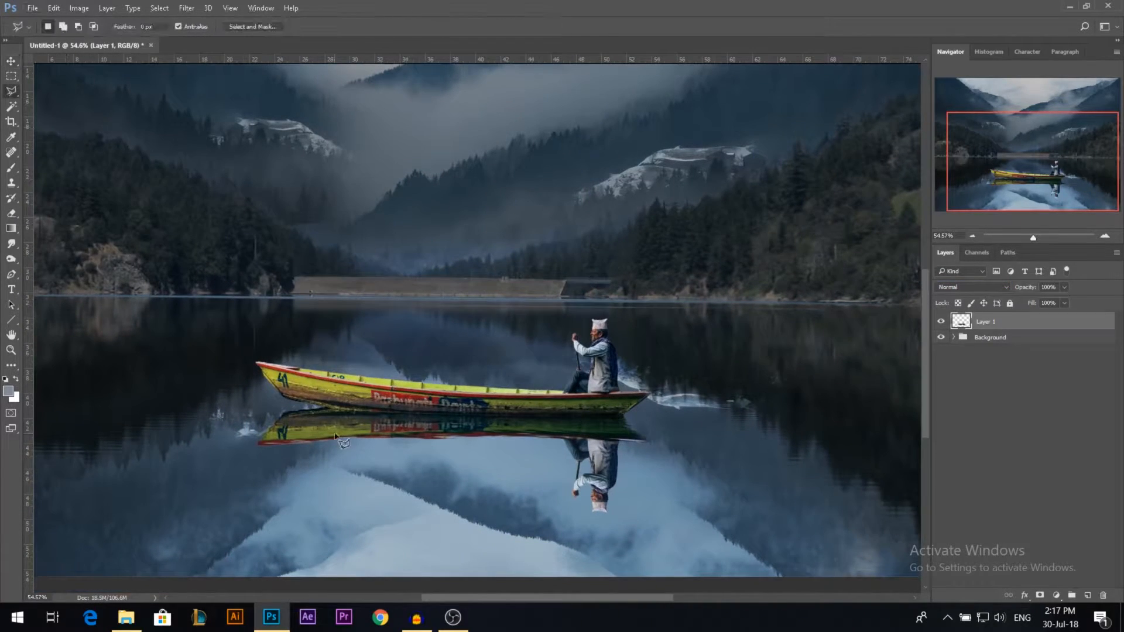
left_click(315, 408)
left_click(644, 417)
left_click(714, 441)
left_click(723, 518)
left_click(556, 539)
left_click(147, 493)
left_click(315, 406)
left_click(319, 431, "shift")
left_click(326, 408)
left_click(275, 405)
double_click(182, 438)
right_click(399, 416)
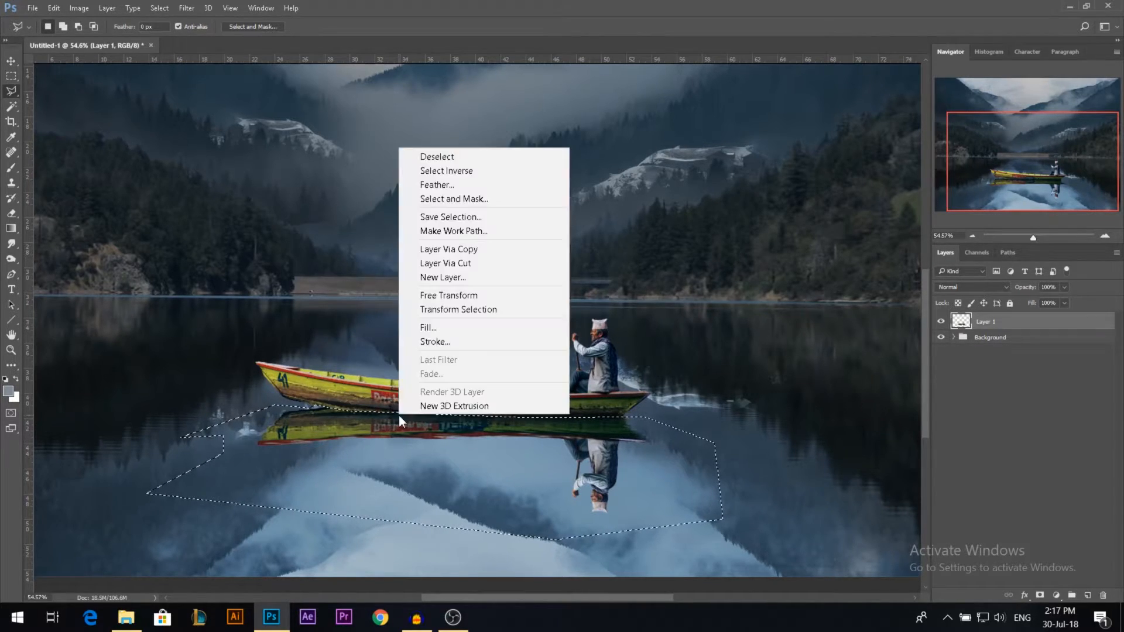
left_click(472, 266)
key("v")
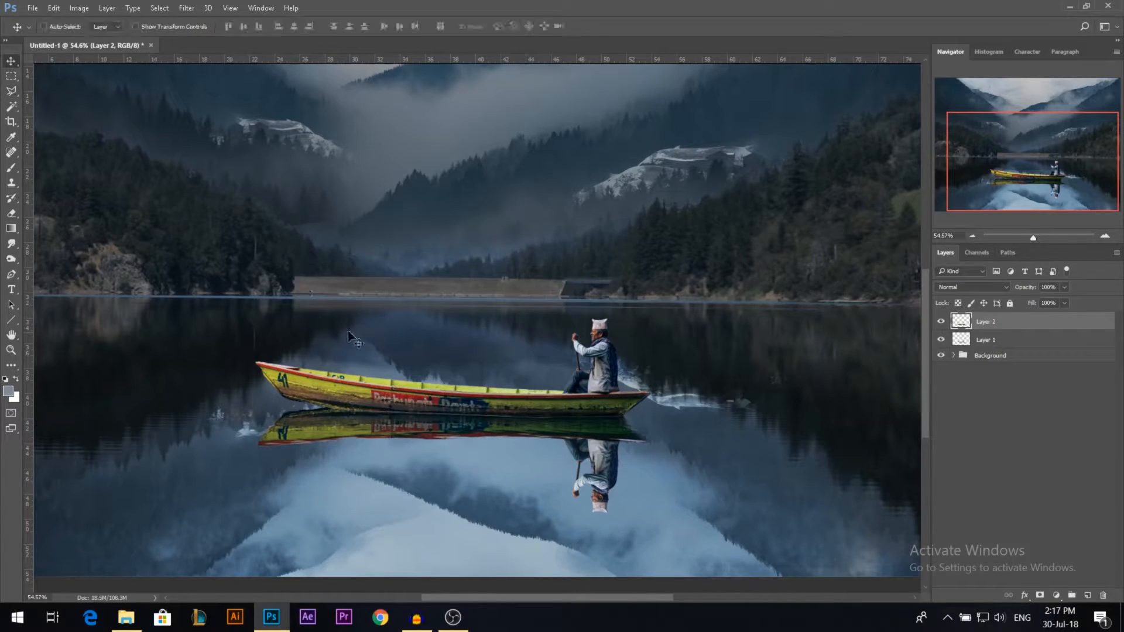
left_click_drag(434, 424, 415, 467)
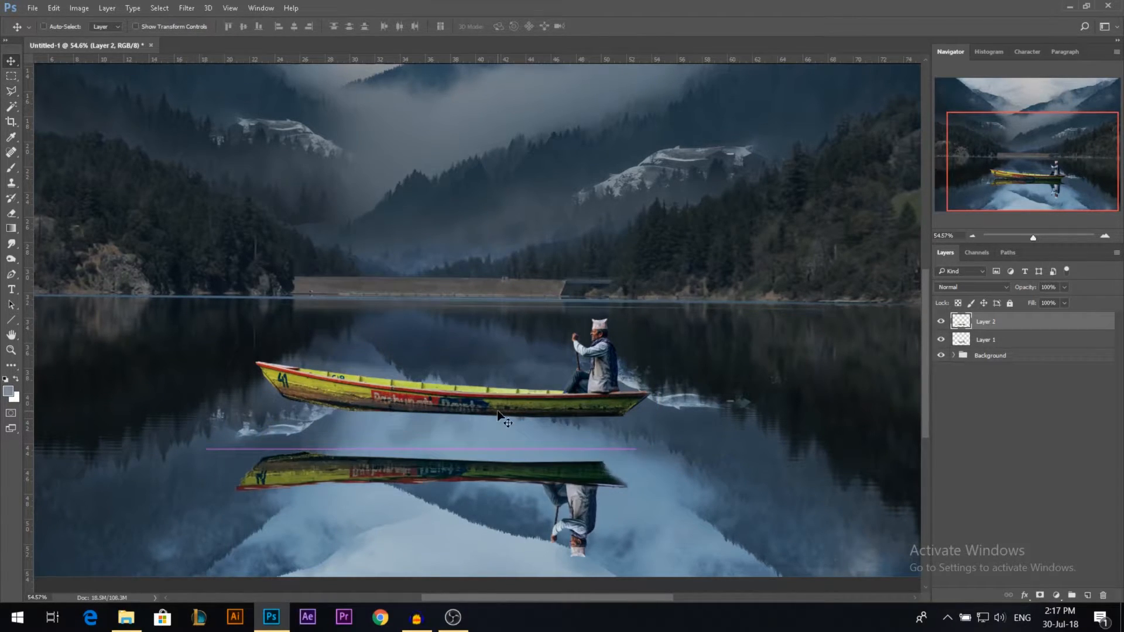
Step: Set the reflection layer's blend mode to Hard Light and its opacity to 73%
left_click(972, 287)
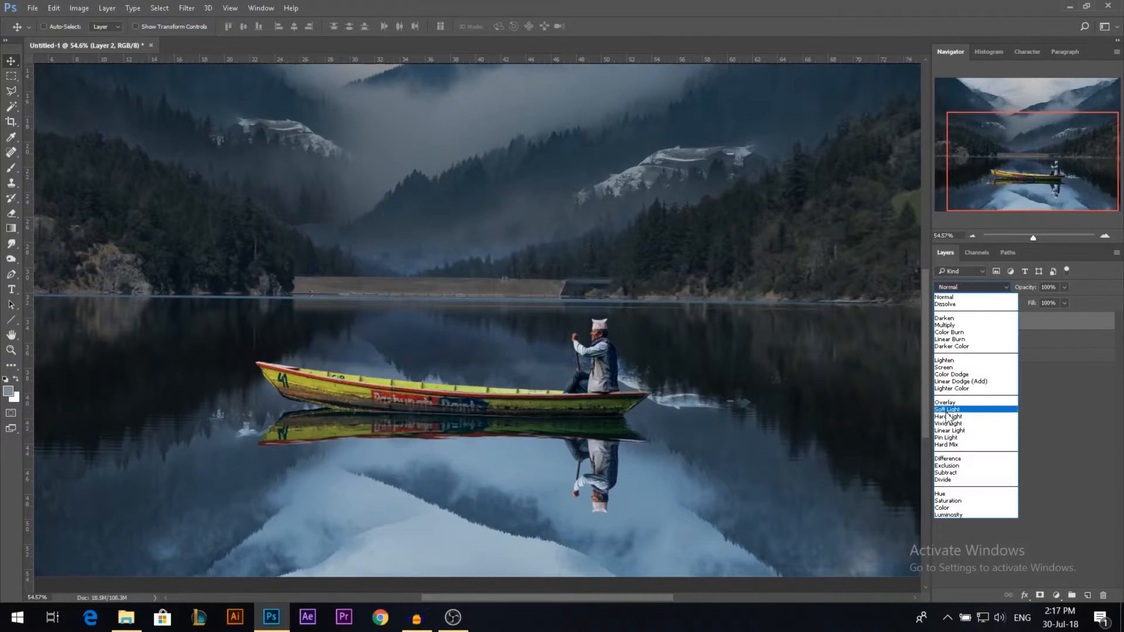
left_click(946, 421)
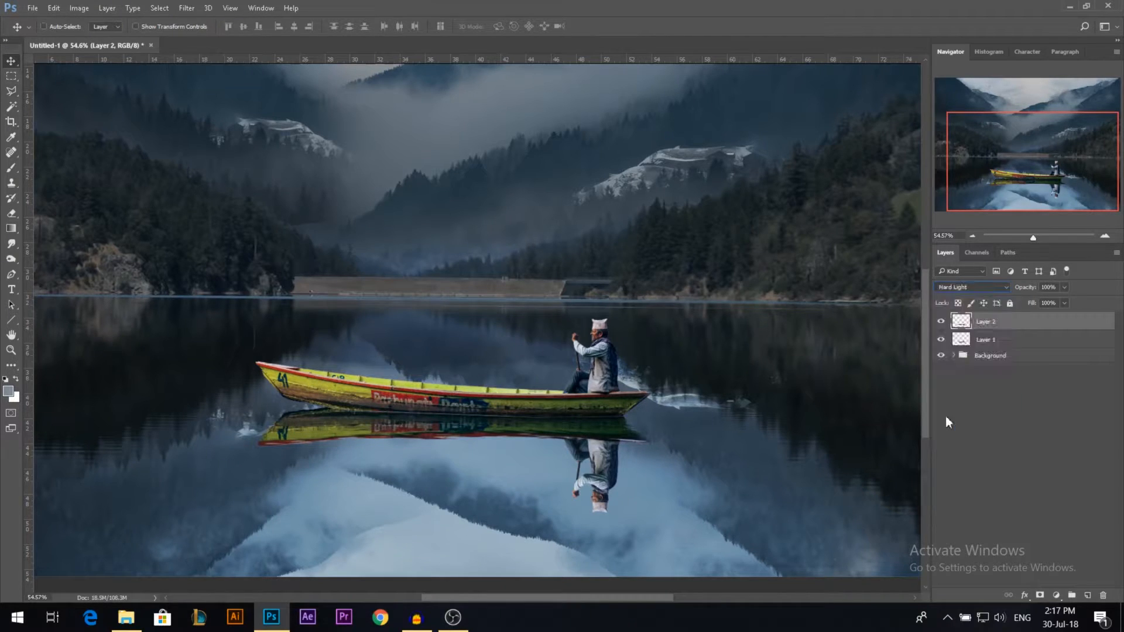
left_click_drag(1037, 290, 1028, 294)
key("alt")
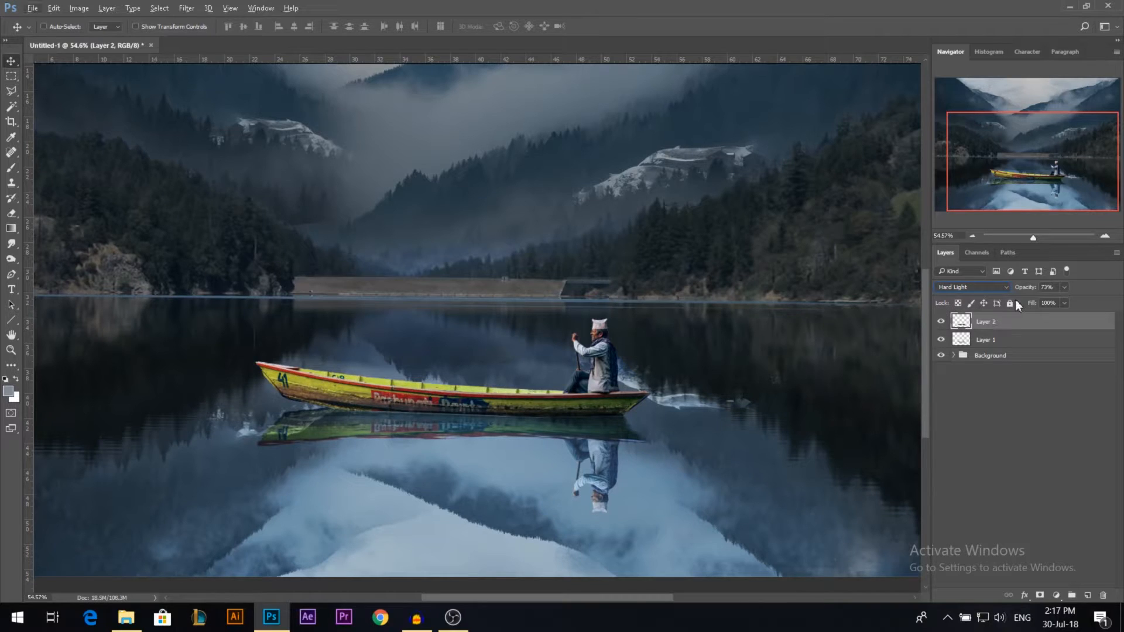
left_click(1052, 410)
Step: Darken the reflection layer with Brightness/Contrast, setting brightness to -78
left_click(80, 8)
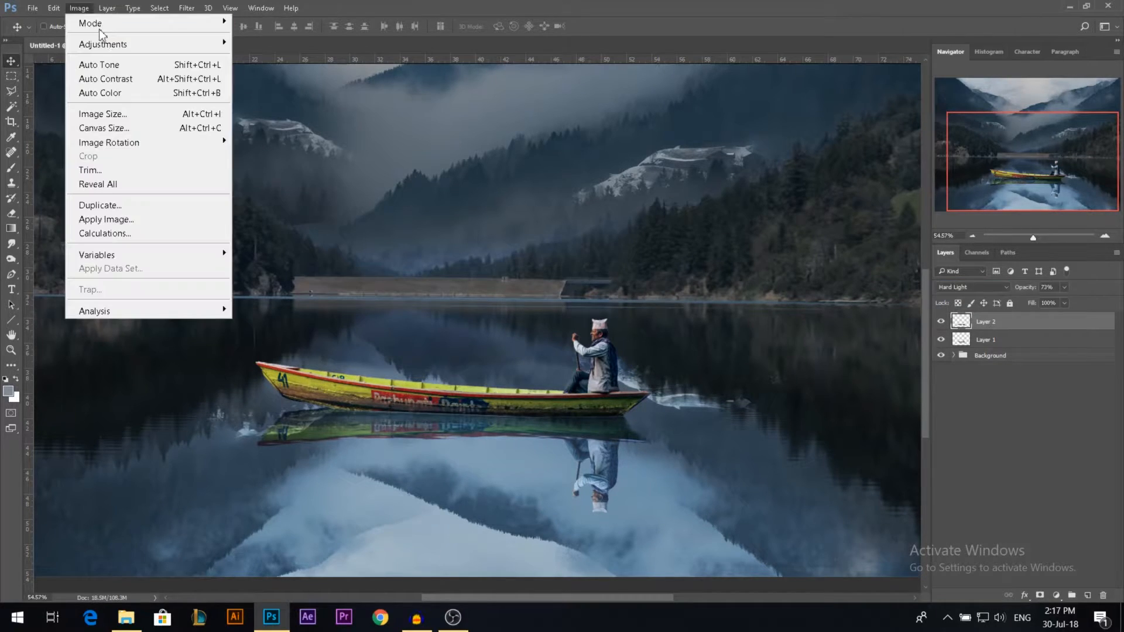
mouse_move(104, 44)
left_click(256, 44)
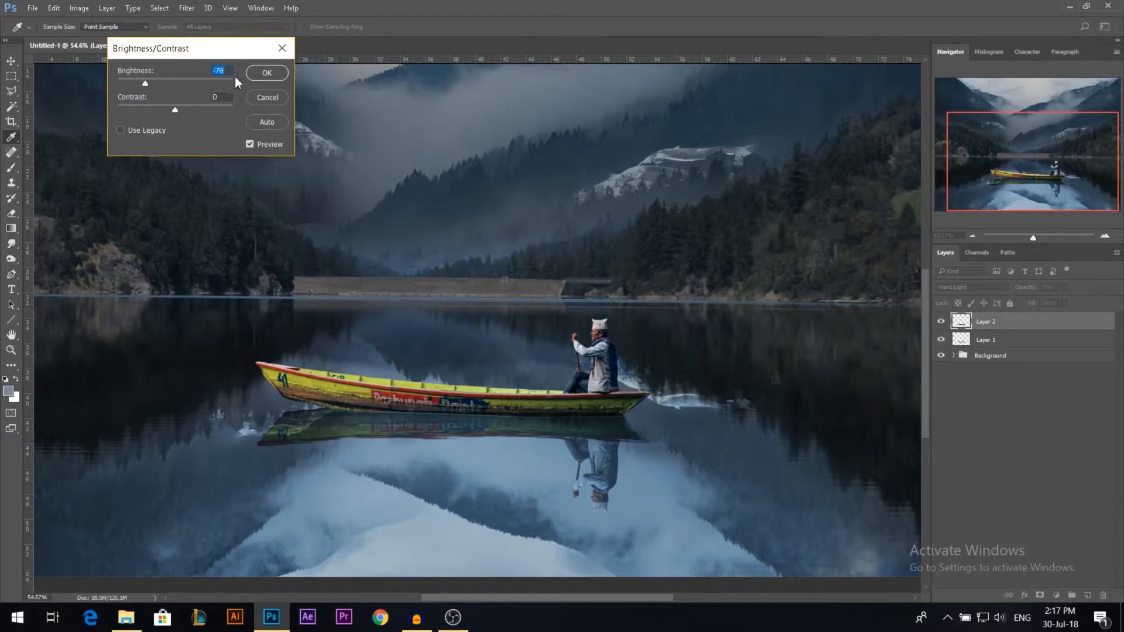
left_click(266, 72)
key("v")
key("ctrl+0")
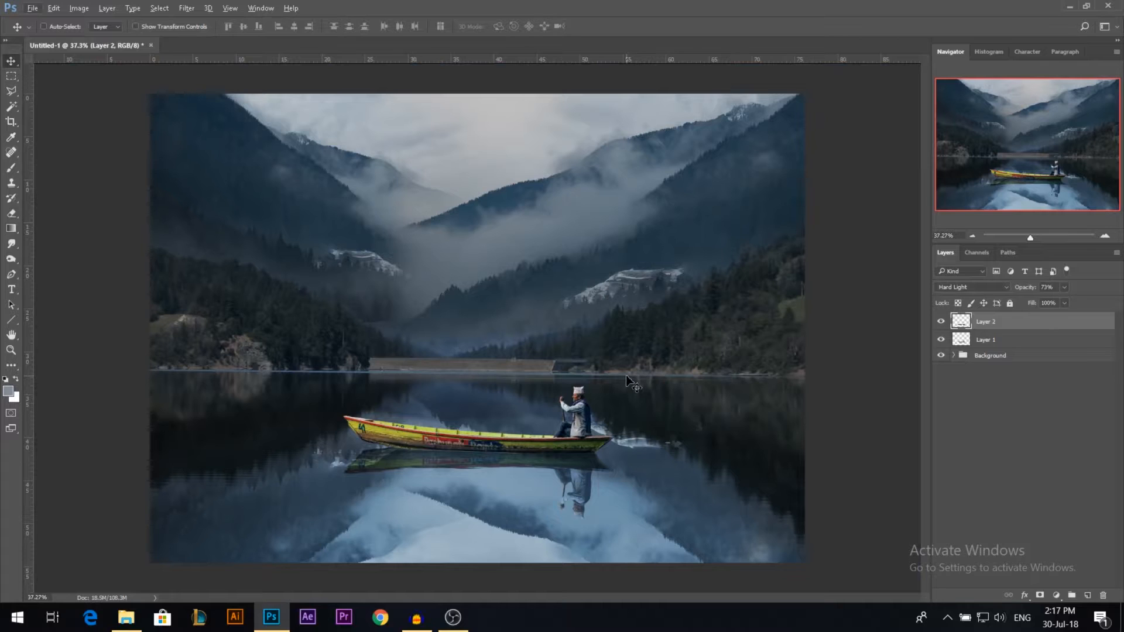
Step: Add a Hue/Saturation adjustment clipped to the boat layer, with saturation -71 and lightness -18
left_click_drag(606, 433, 582, 424)
left_click(580, 419, "ctrl")
scroll(530, 460, "up", 5)
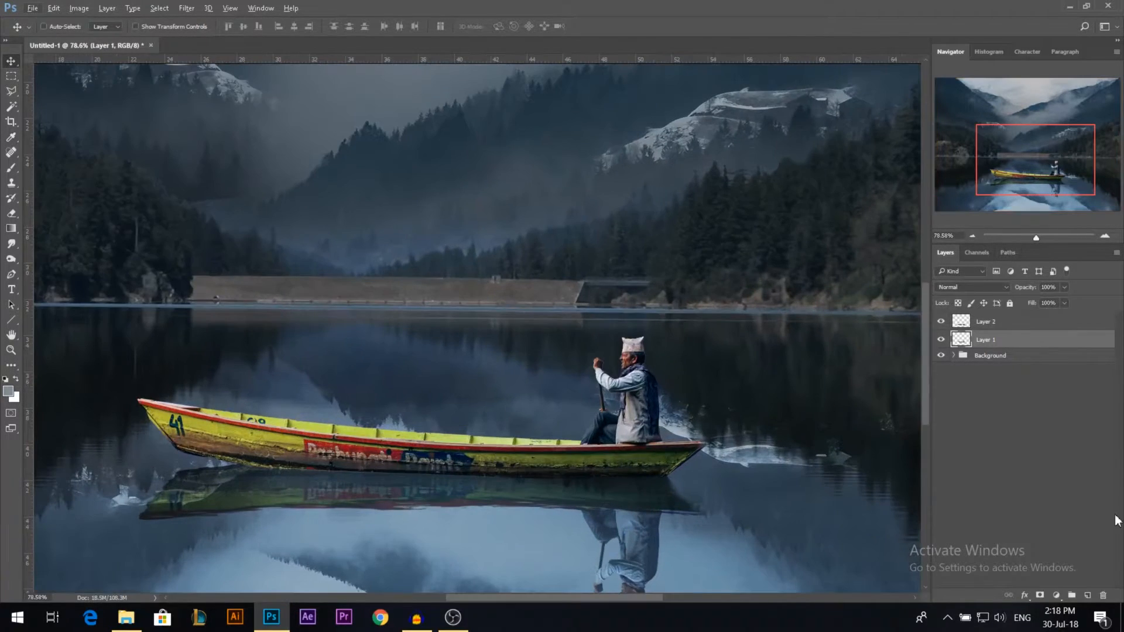
left_click(1056, 595)
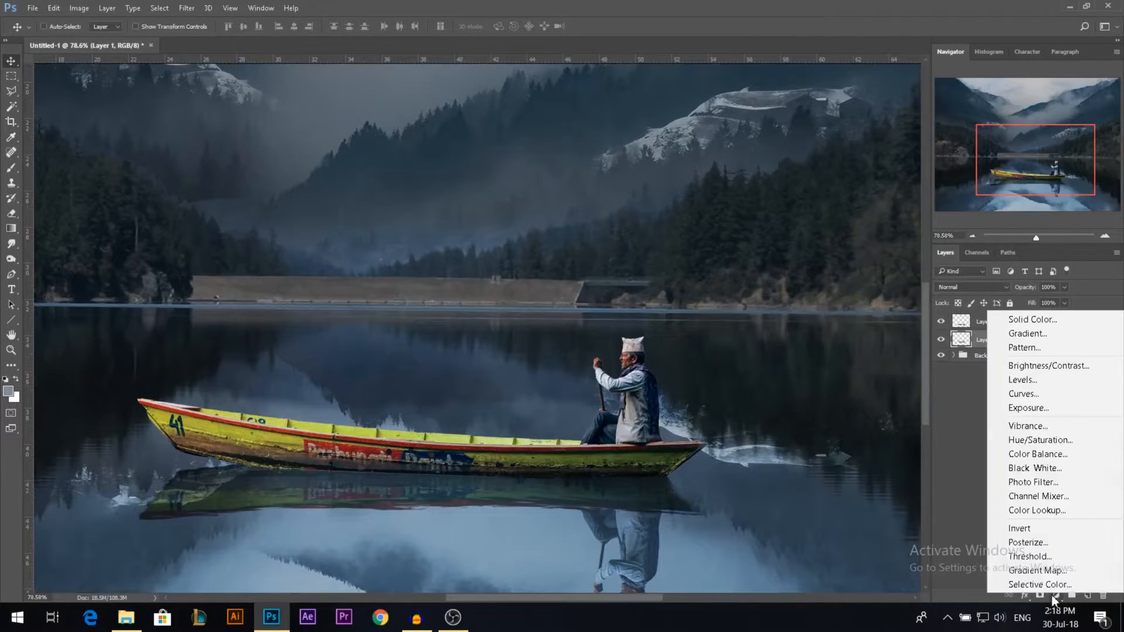
left_click(1042, 444)
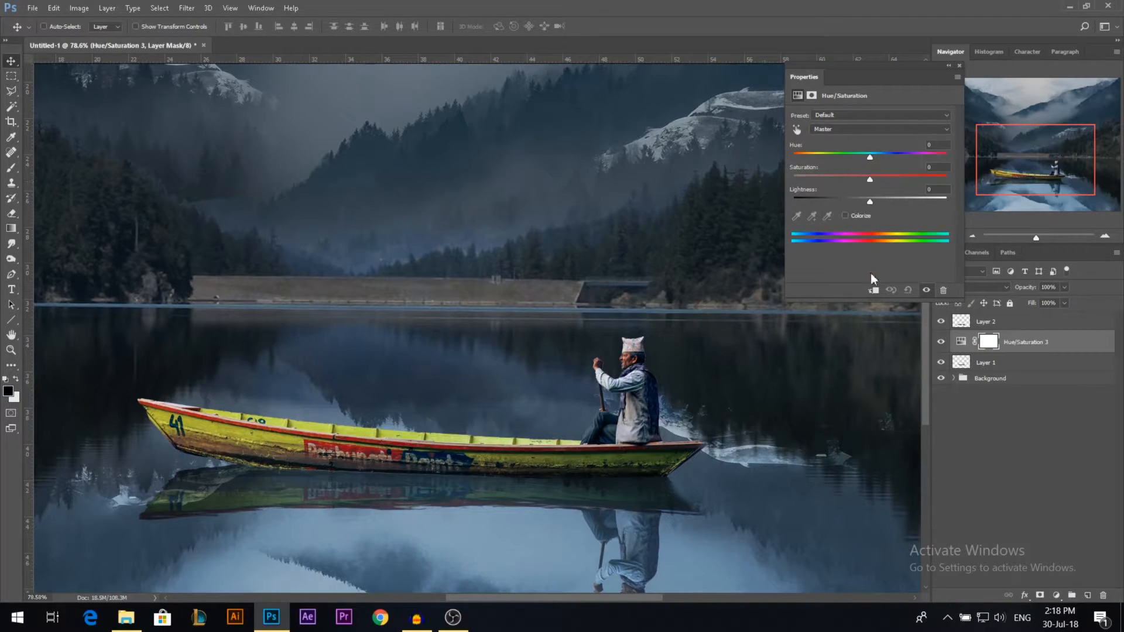
left_click(826, 178)
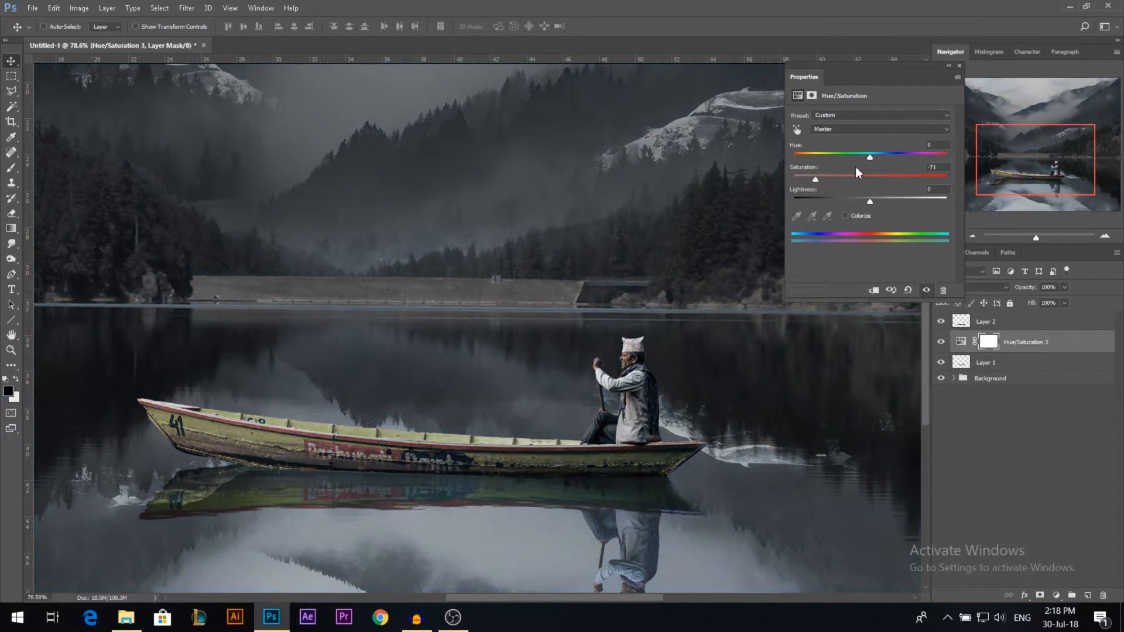
left_click(855, 202)
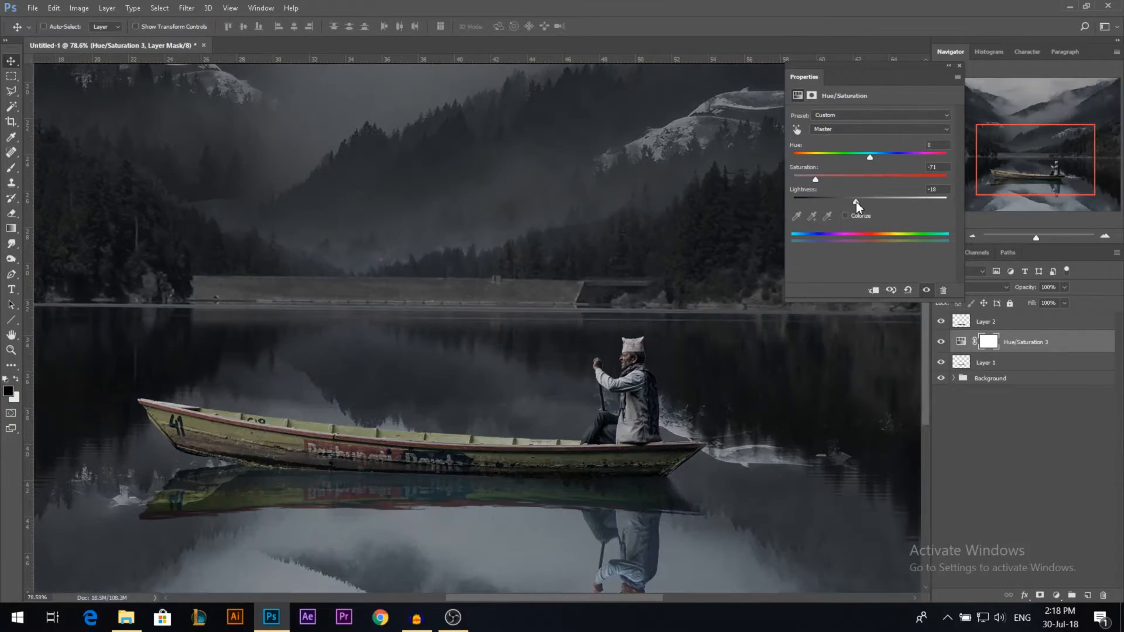
left_click(873, 289)
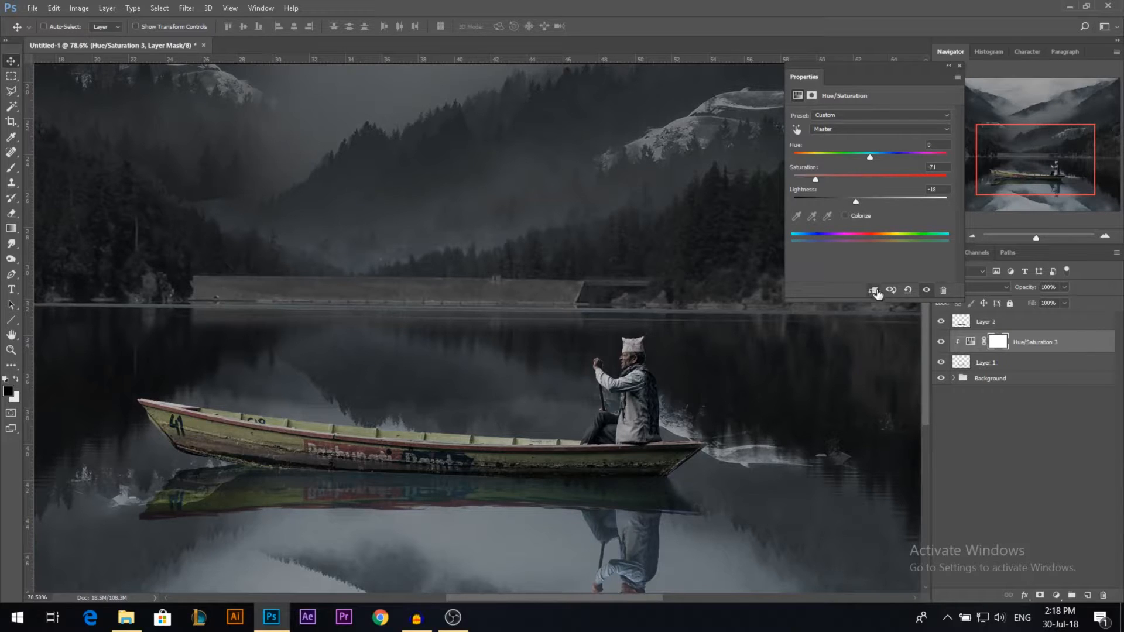
left_click(959, 65)
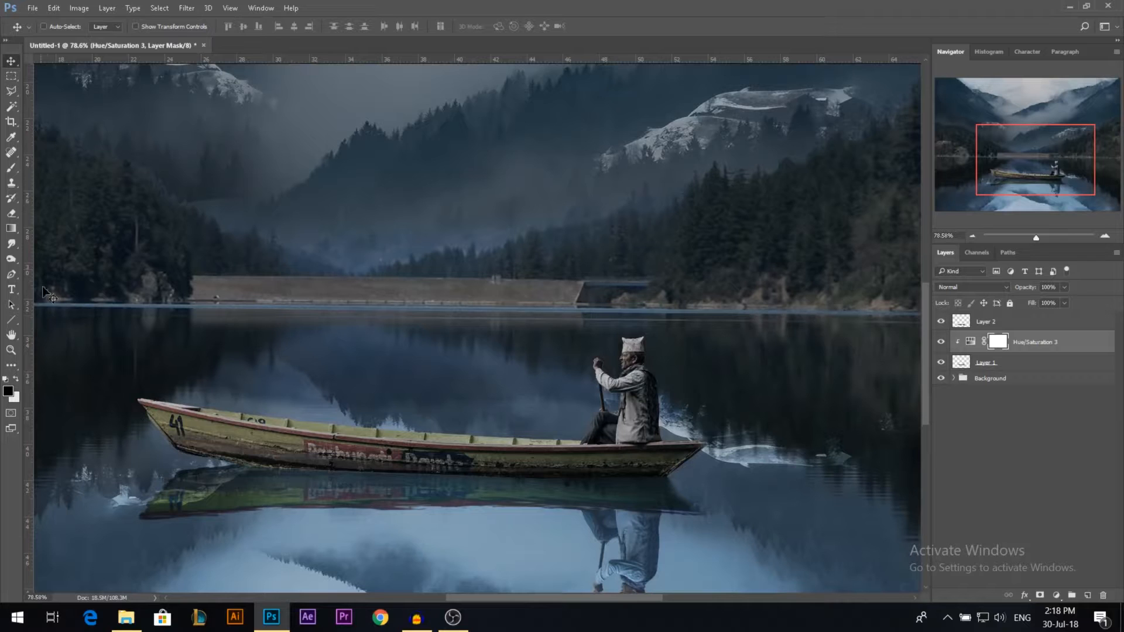
Step: Brush black over the rower on the Hue/Saturation mask to restore the rower's original colours
left_click(11, 167)
left_click_drag(500, 311, 503, 316)
left_click_drag(581, 310, 575, 553)
left_click_drag(572, 350, 575, 352)
mouse_move(631, 329)
left_mouse_down()
mouse_move(585, 349)
mouse_move(584, 362)
mouse_move(624, 366)
mouse_move(642, 386)
mouse_move(613, 400)
mouse_move(637, 402)
mouse_move(588, 410)
left_mouse_up()
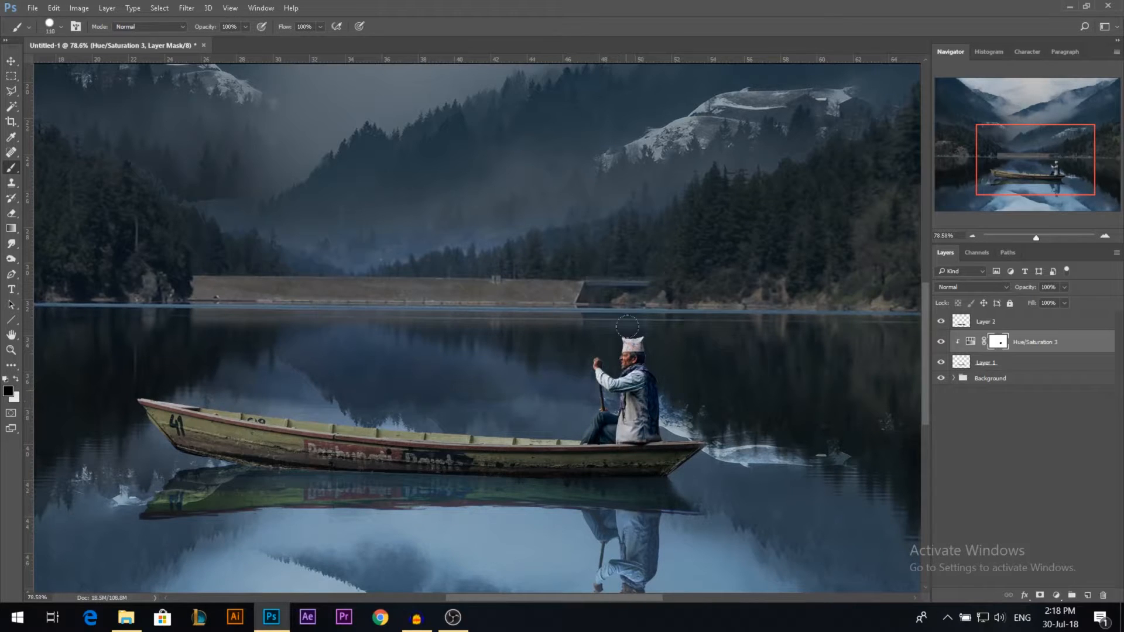
scroll(696, 385, "down", 2)
scroll(679, 385, "down", 2)
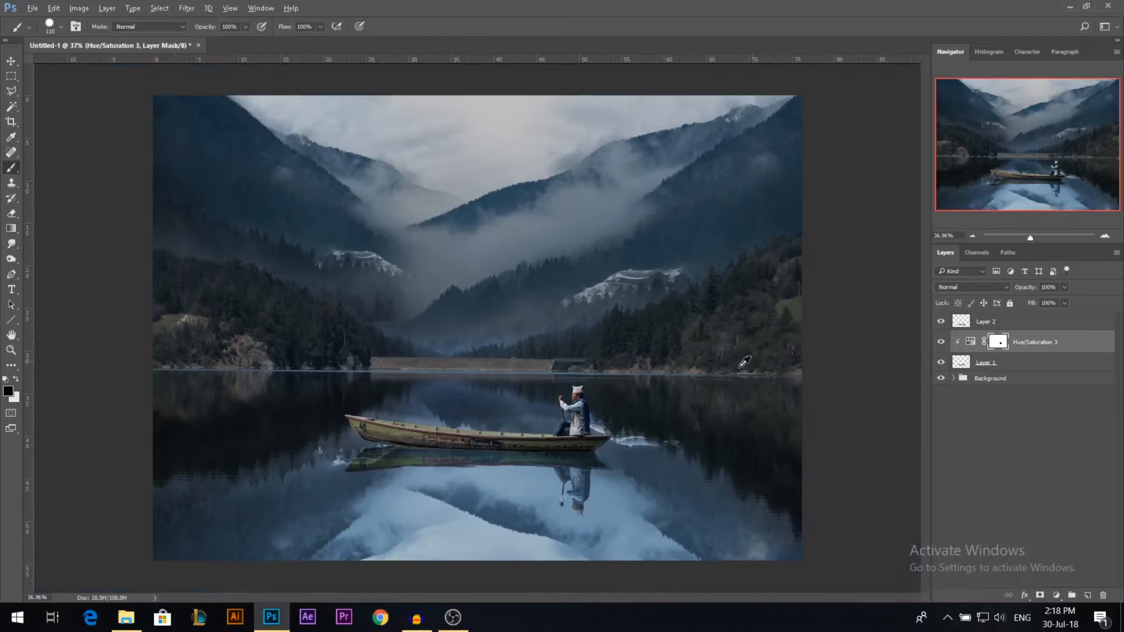
Step: Duplicate the Hue/Saturation adjustment clipped onto the reflection layer, and merge the copy with that layer
mouse_move(988, 342)
left_mouse_down()
mouse_move(998, 319)
mouse_move(1005, 329)
left_mouse_up()
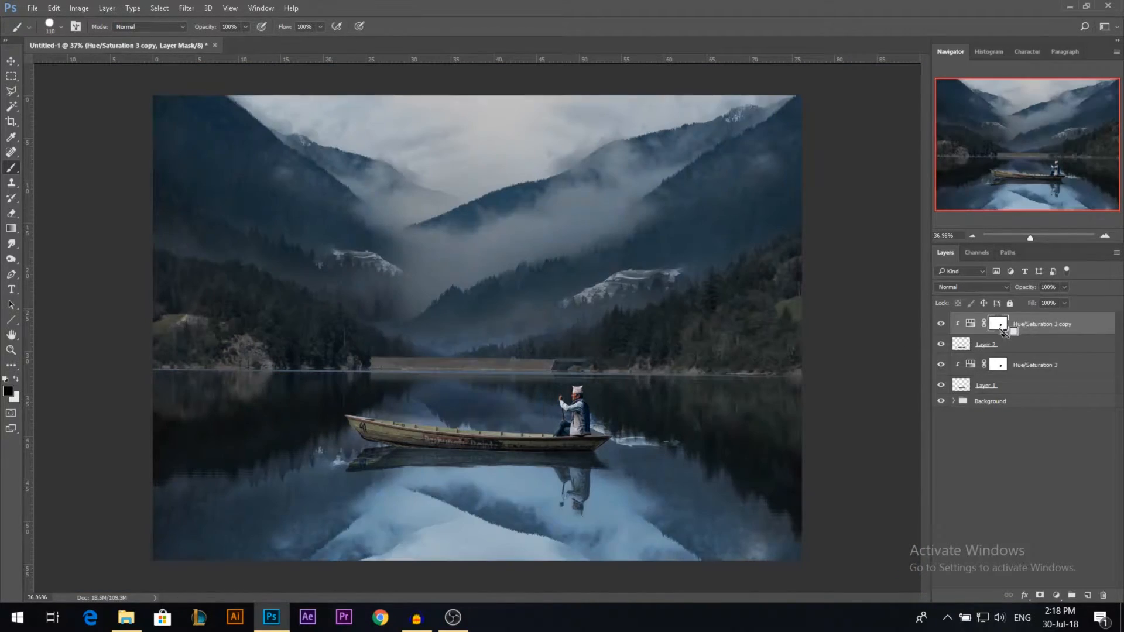
left_click(13, 67)
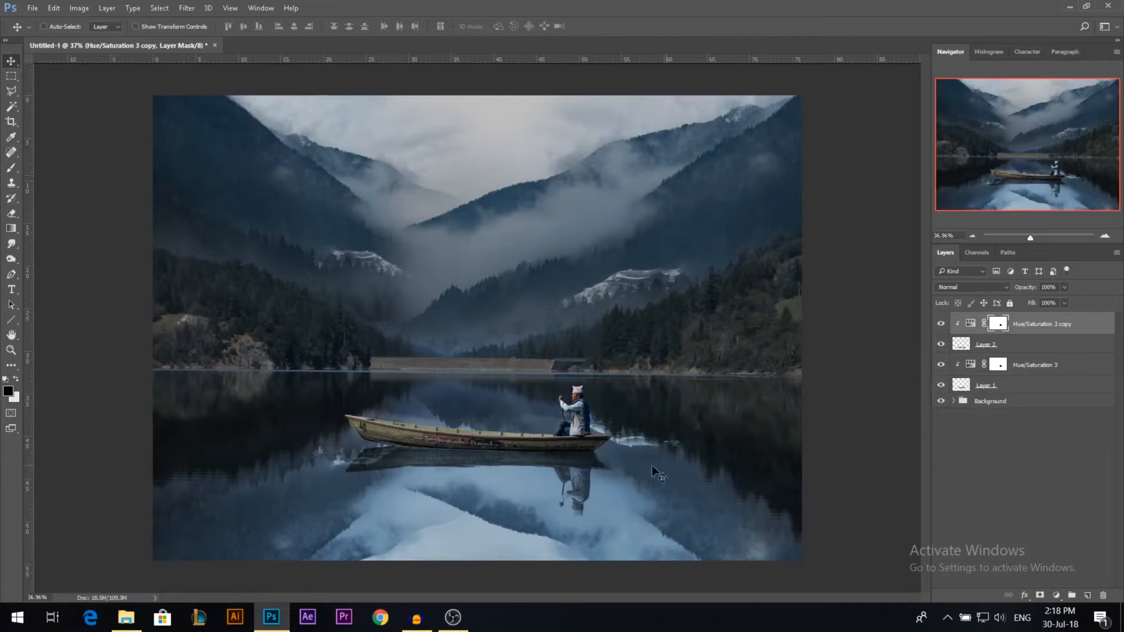
left_click(984, 350)
key("ctrl+e")
scroll(591, 405, "down", 1)
scroll(549, 460, "up", 4)
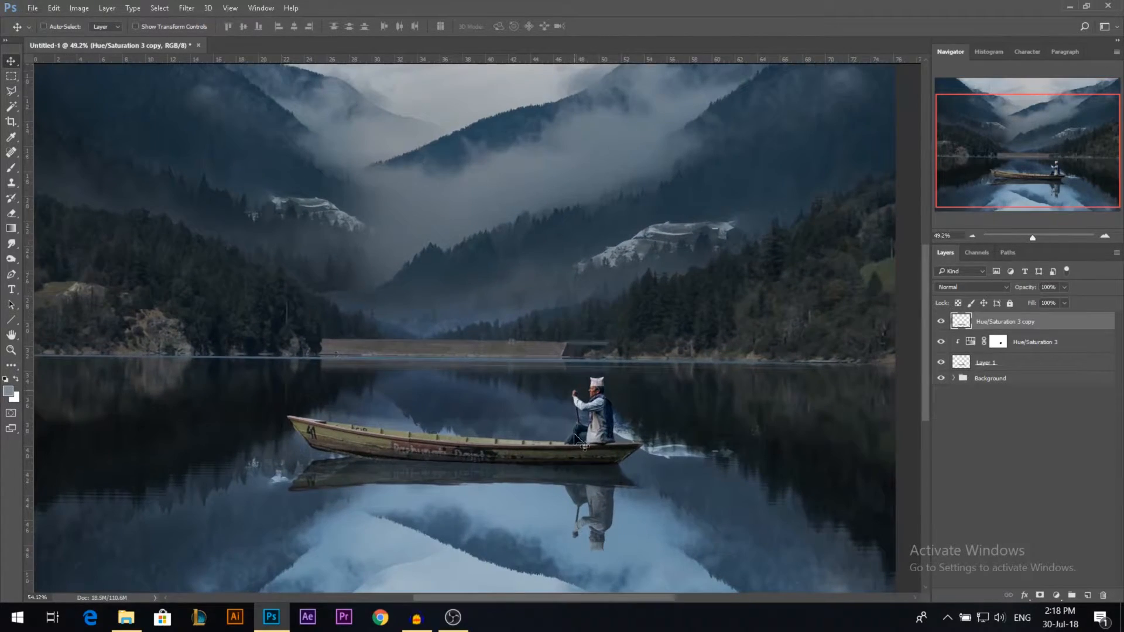
Step: Add a Curves adjustment above the boat's Hue/Saturation adjustment and clip it to the boat layer
scroll(580, 449, "up", 1)
left_click(998, 342)
left_click(1056, 595)
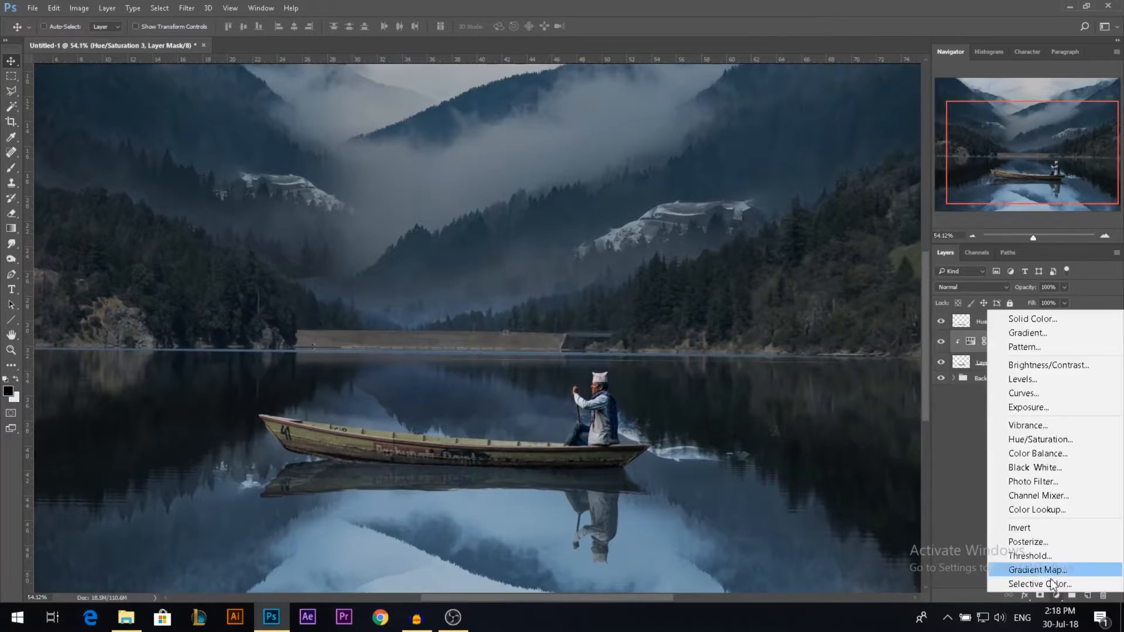
left_click(1020, 393)
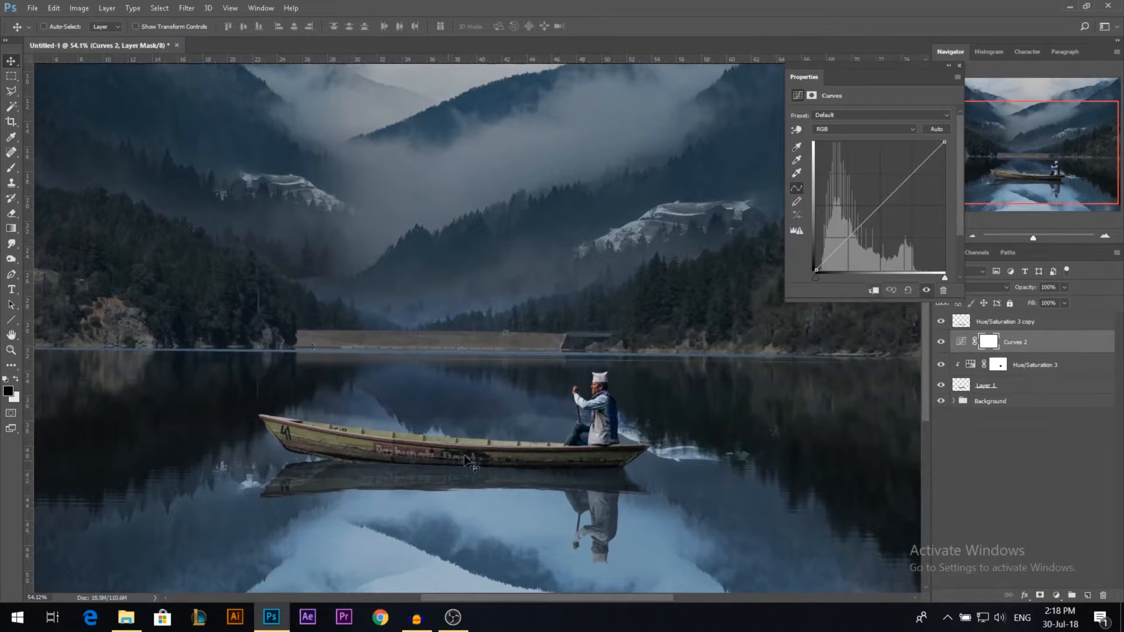
left_click(875, 295)
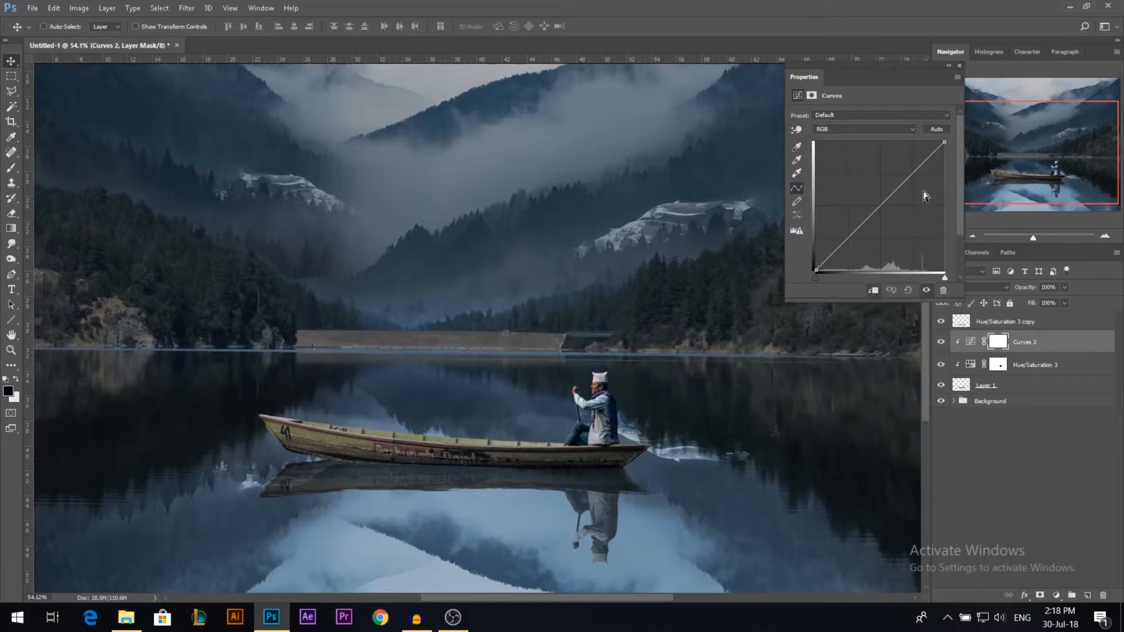
Step: Darken the boat by lowering the curve's white point and shadows, and copy the Hue/Saturation mask onto the Curves adjustment to exclude the rower
left_click_drag(948, 146, 955, 169)
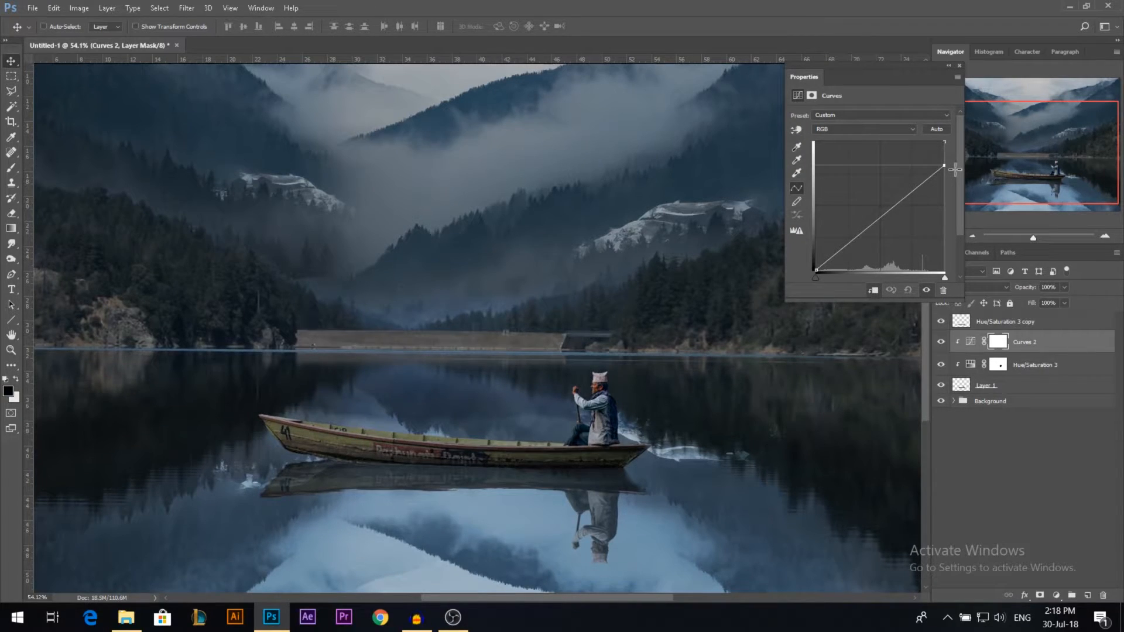
left_click_drag(849, 251, 864, 266)
key("Delete")
left_click_drag(945, 166, 949, 179)
left_click_drag(853, 244, 854, 248)
left_click(959, 66)
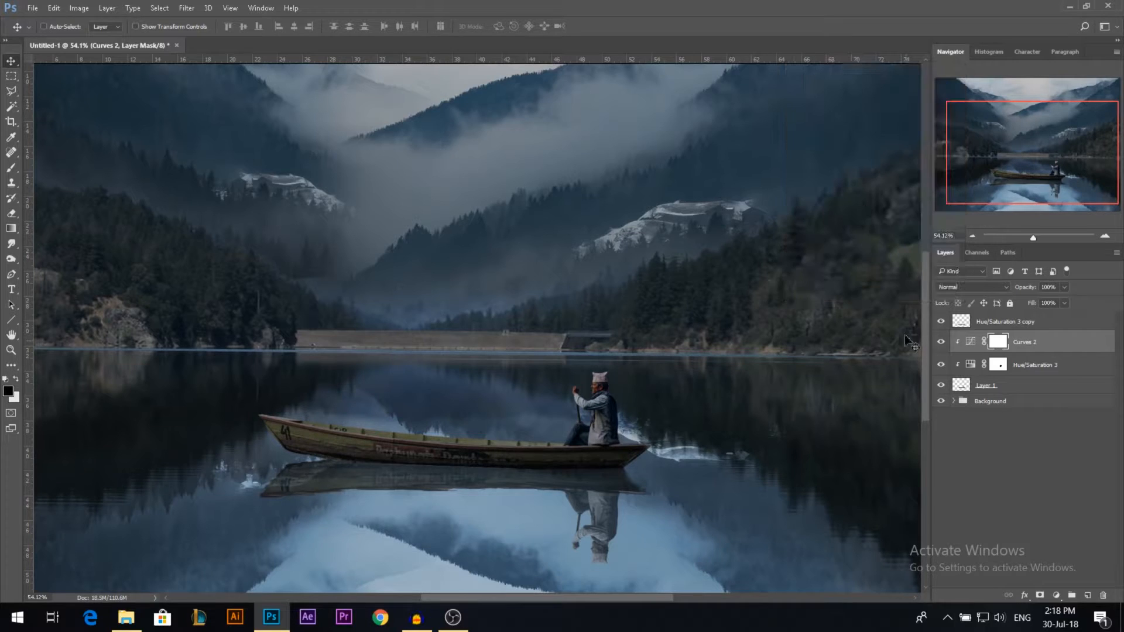
left_click_drag(999, 364, 998, 346)
scroll(612, 413, "down", 3)
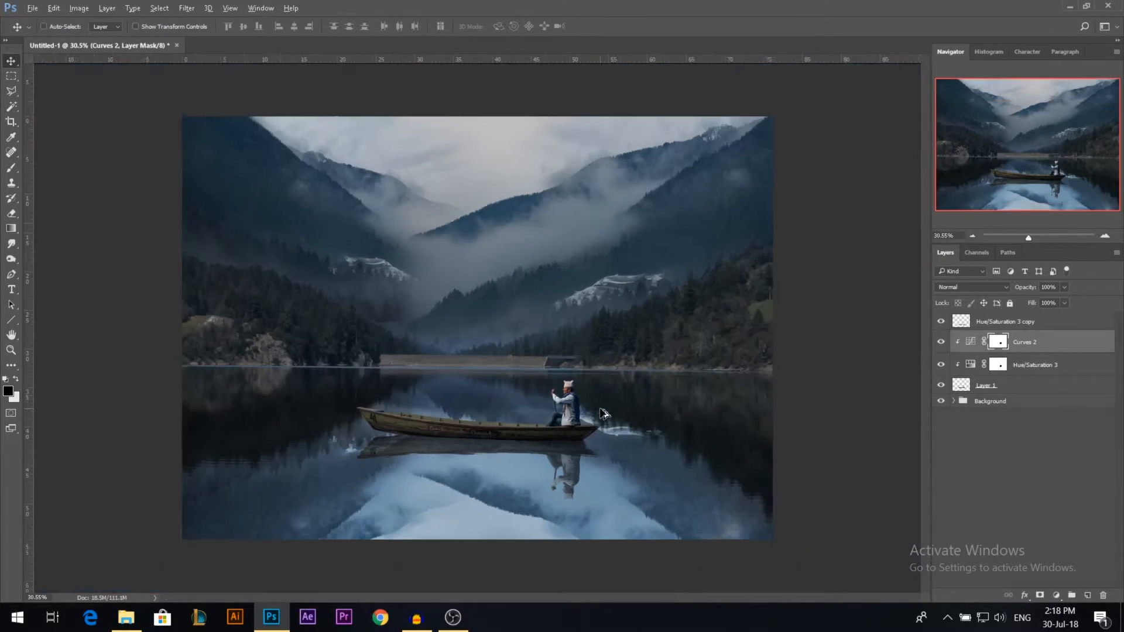
Step: Group the boat layer, its clipped adjustments and the reflection layer as "Boat", and move the group slightly lower on the lake
left_click(1024, 386)
left_click(1011, 324, "shift")
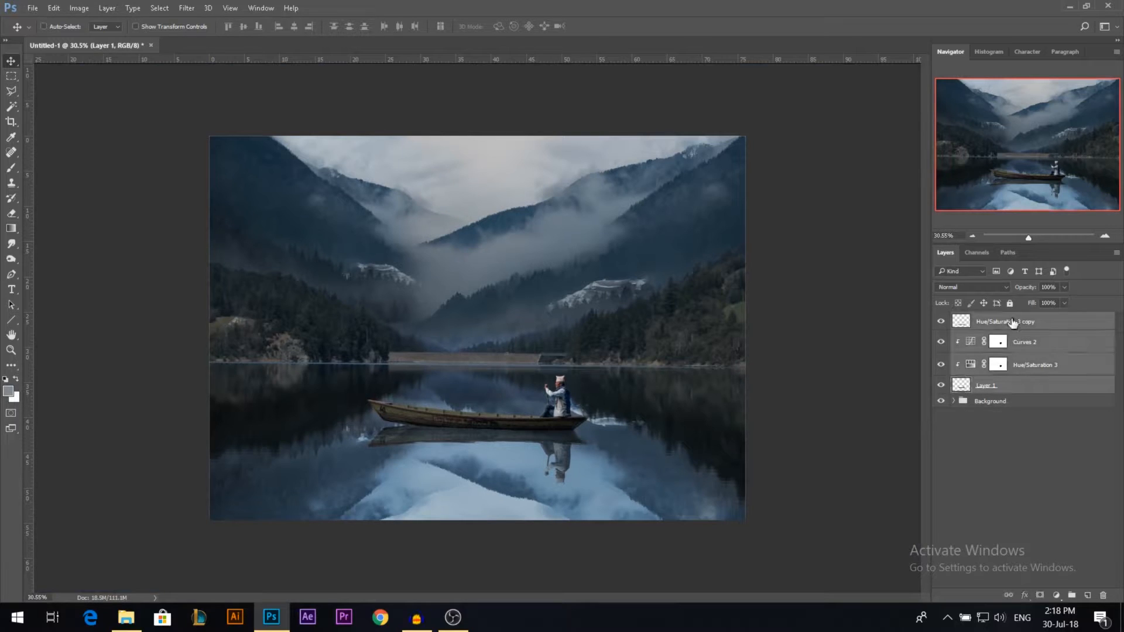
left_click(918, 421, "ctrl")
left_click(1018, 386)
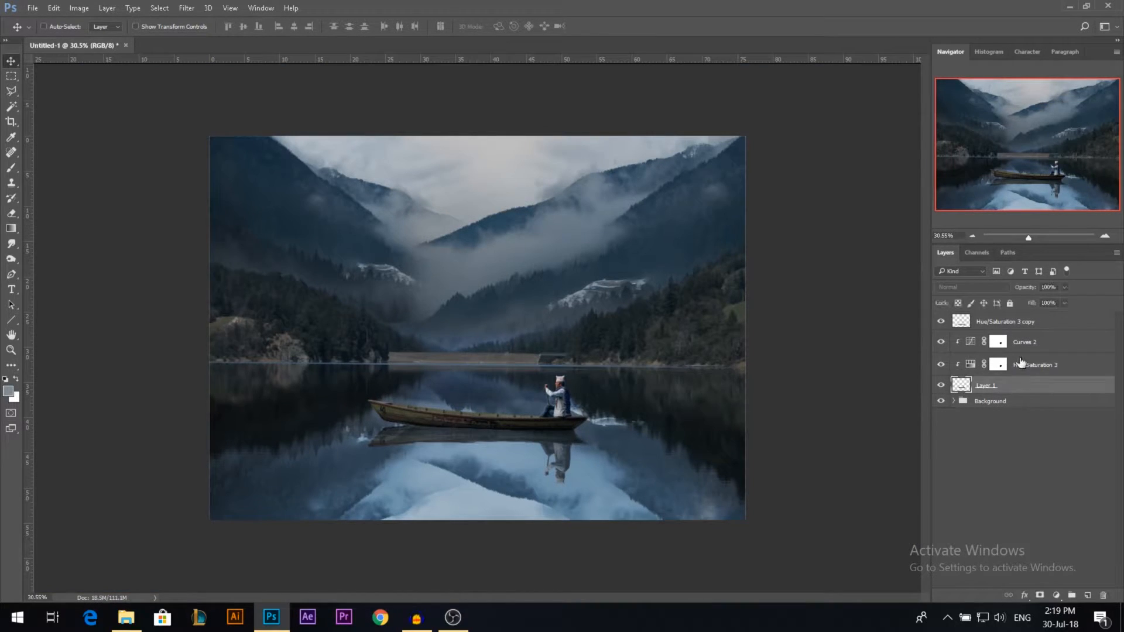
left_click(996, 322, "shift")
key("ctrl+g")
double_click(983, 321)
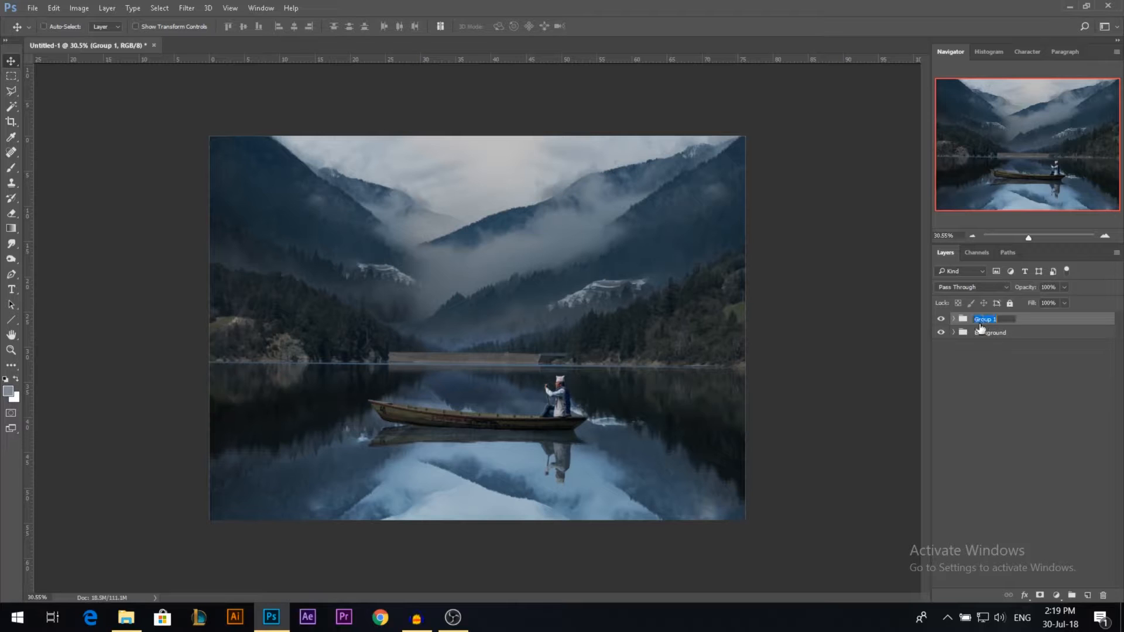
type("Boat")
key("Return")
left_click_drag(501, 381, 562, 389)
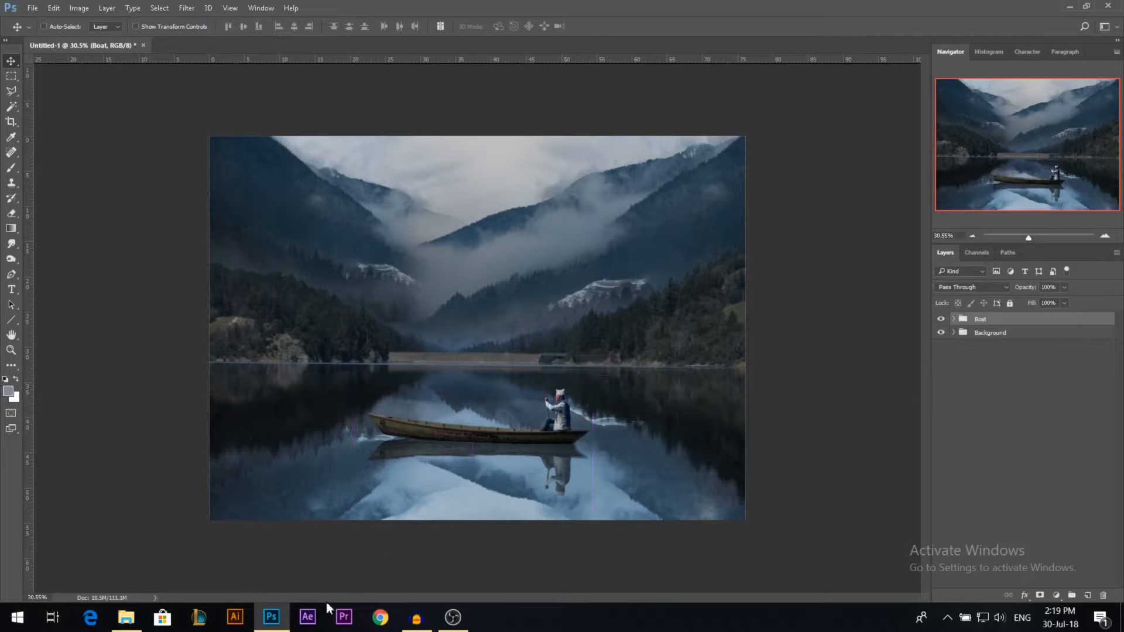
Step: Place the twin-tower temple gate photo above the Boat group, hide that group, and scale the photo down to about 34.5%
left_click(126, 618)
left_click_drag(213, 111, 445, 350)
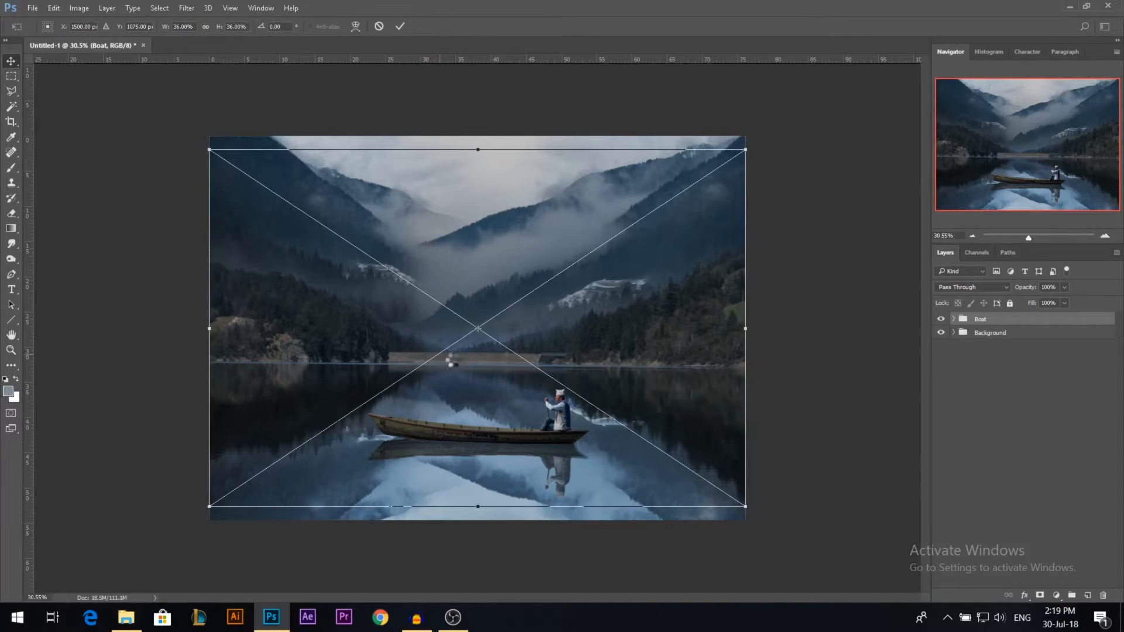
key("Return")
left_click(941, 338)
key("ctrl+t")
left_click_drag(745, 137, 733, 158)
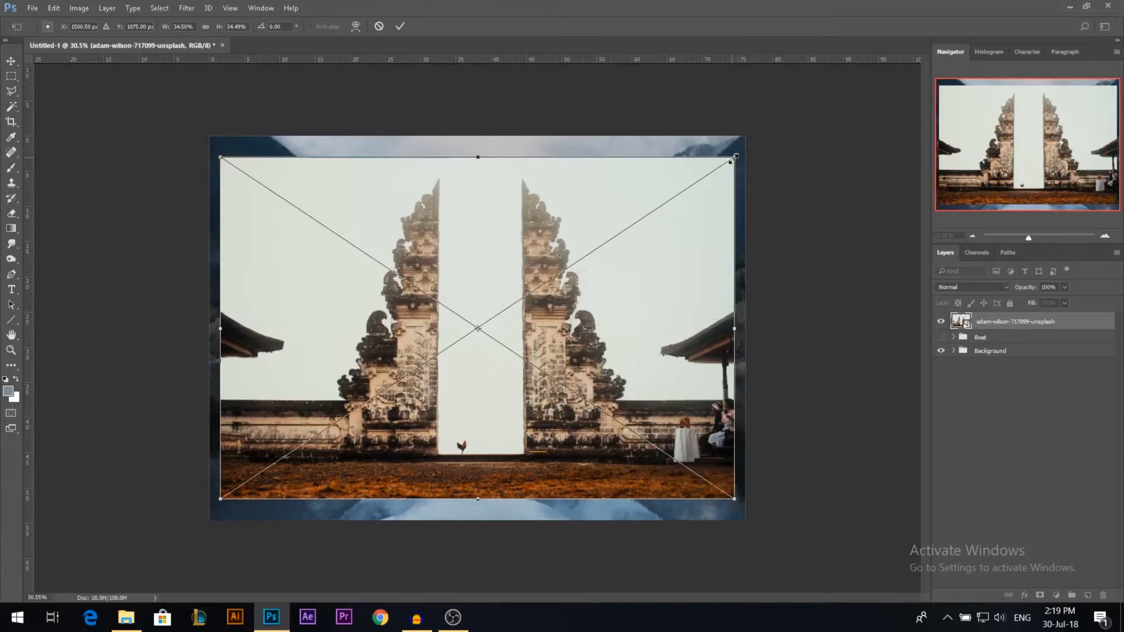
key("Return")
Step: Enclose the right half of the temple gate in a rectangular marquee and invert the selection
key("m")
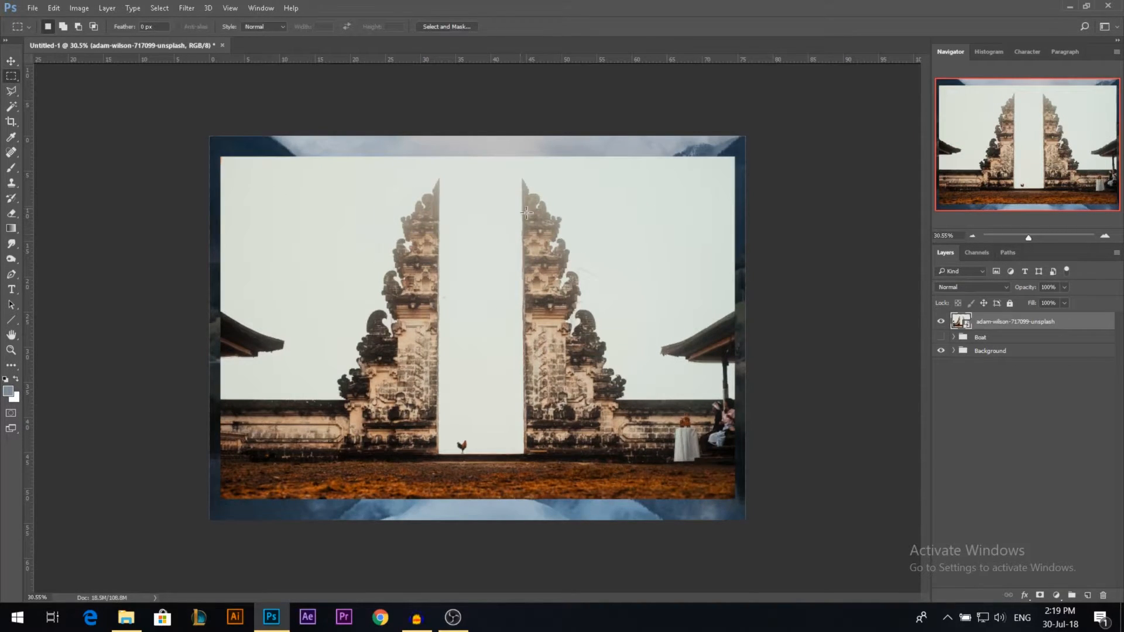
right_click(14, 78)
left_click(58, 76)
left_click_drag(501, 171, 645, 480)
right_click(616, 336)
left_click(664, 359)
Step: Rasterize the temple photo layer, delete everything outside the marquee around the right tower, and clear the selection
key("Delete")
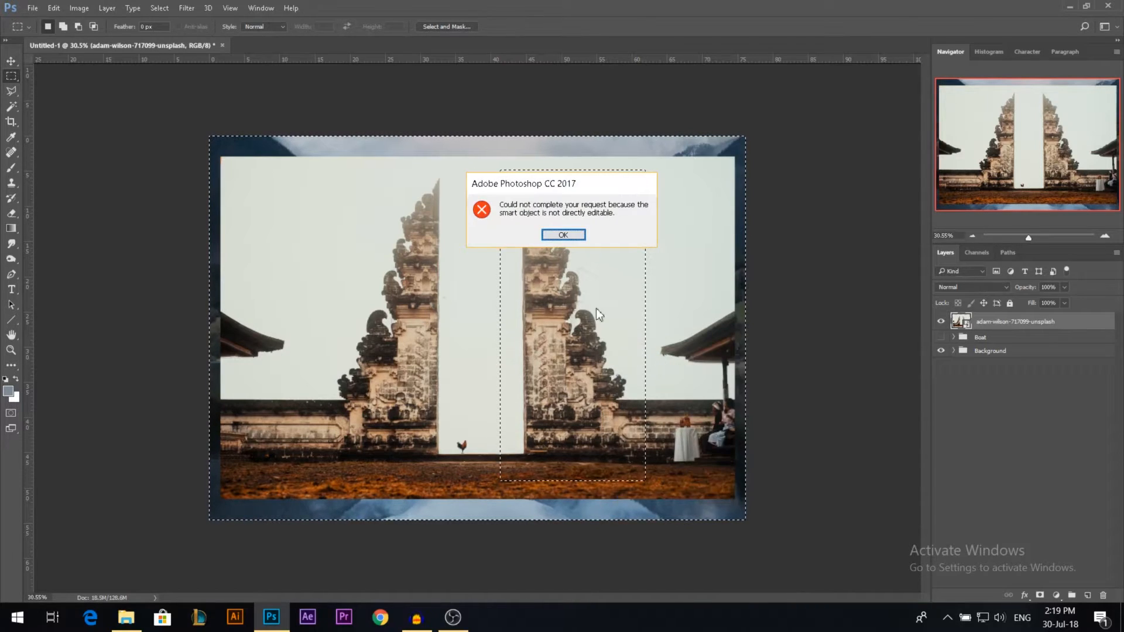
left_click(563, 235)
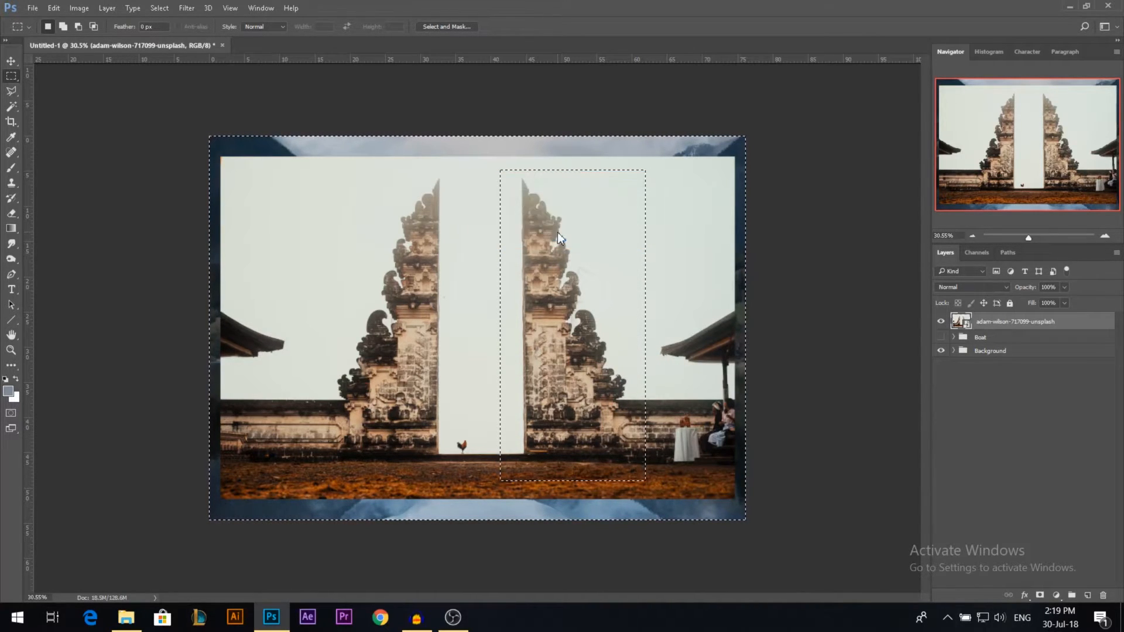
right_click(981, 324)
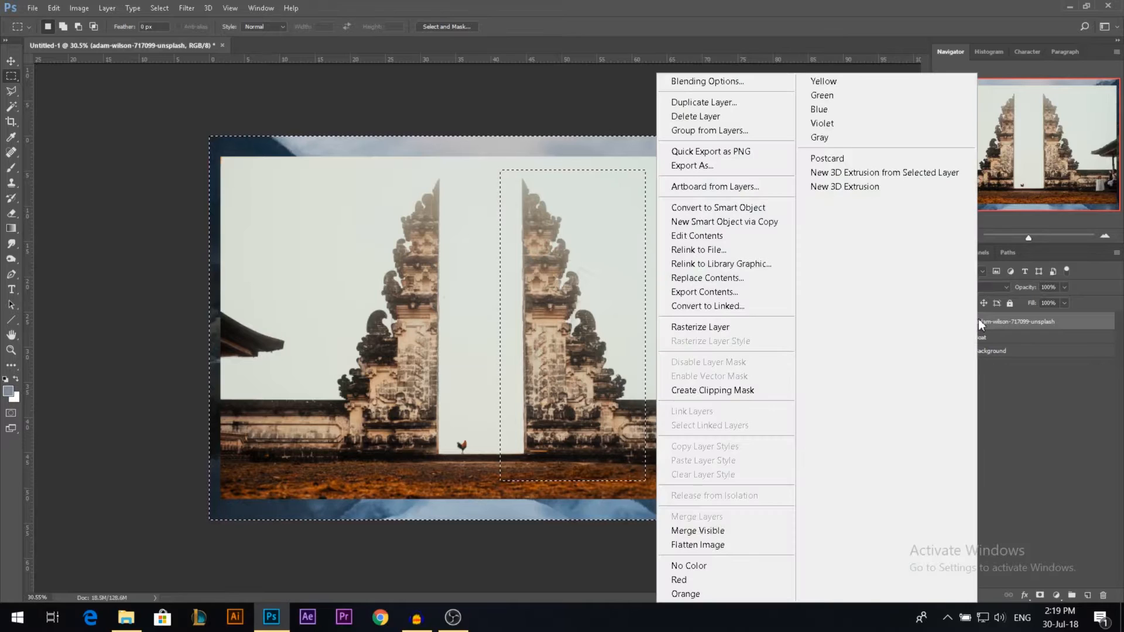
left_click(728, 327)
key("ctrl+shift+i")
key("Delete")
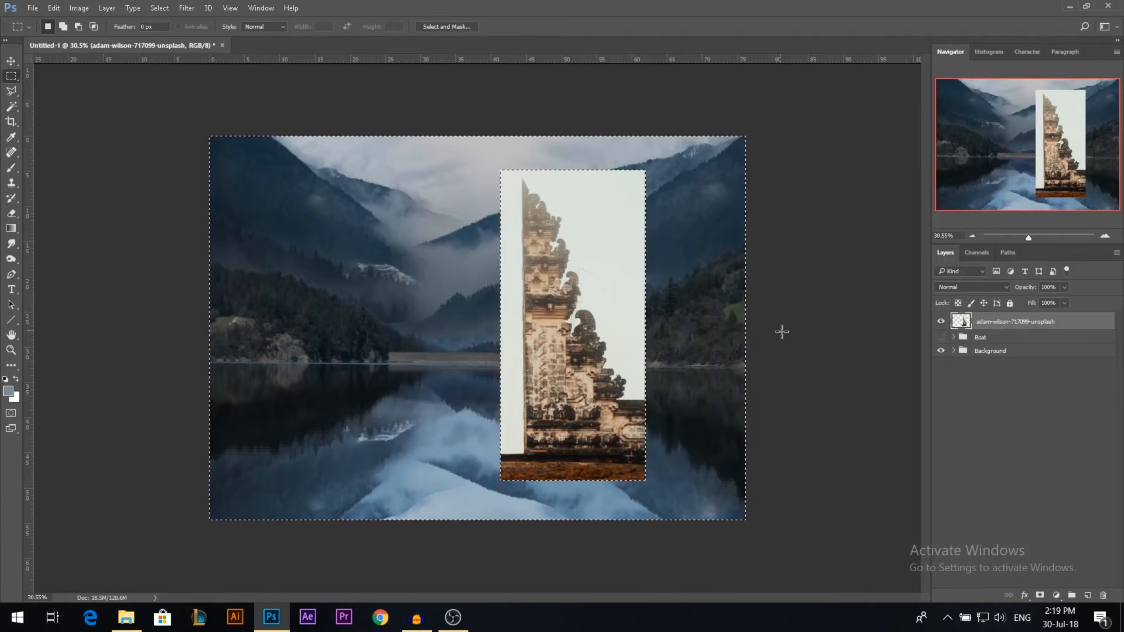
key("ctrl+d")
Step: Select the pale sky around the tower with the Magic Wand and delete it
scroll(616, 468, "up", 1)
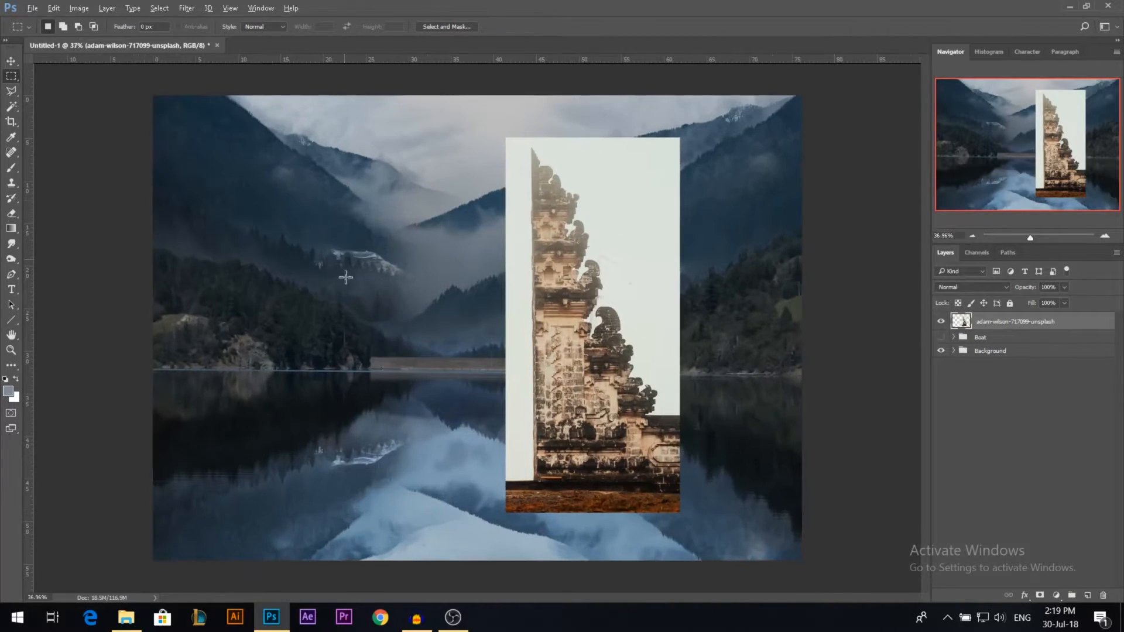
left_click(11, 106)
left_click(619, 274)
key("Delete")
key("ctrl+d")
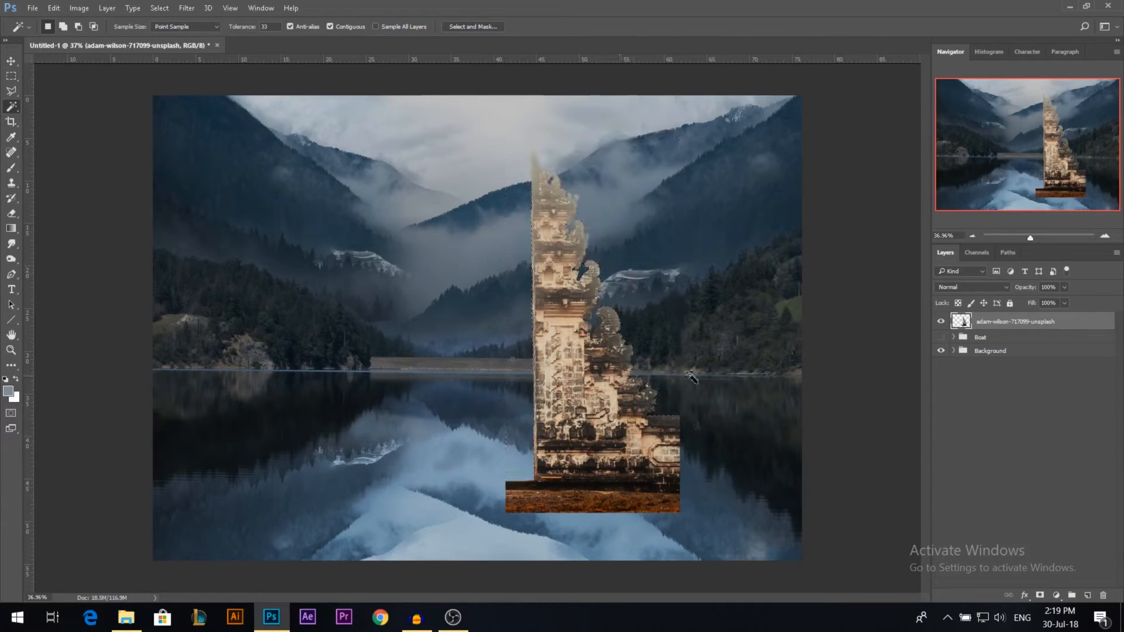
Step: Outline the ground and the adjoining side wall with the Polygonal Lasso along the tower's base edges, and delete them
scroll(585, 409, "up", 2)
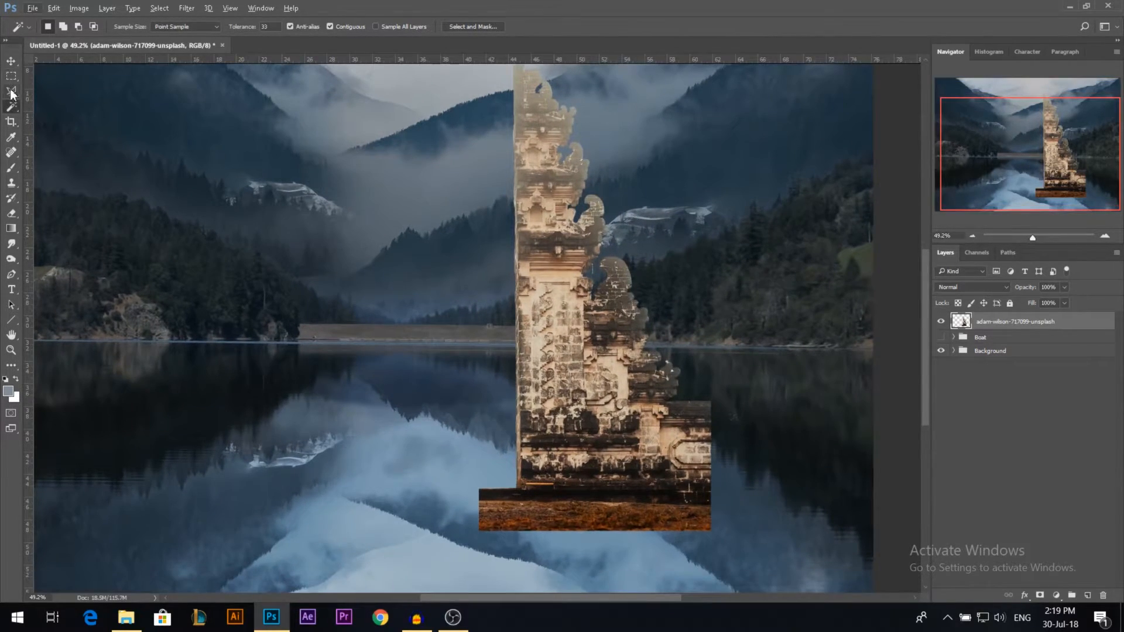
left_click(11, 91)
scroll(694, 404, "up", 3)
scroll(693, 400, "down", 2)
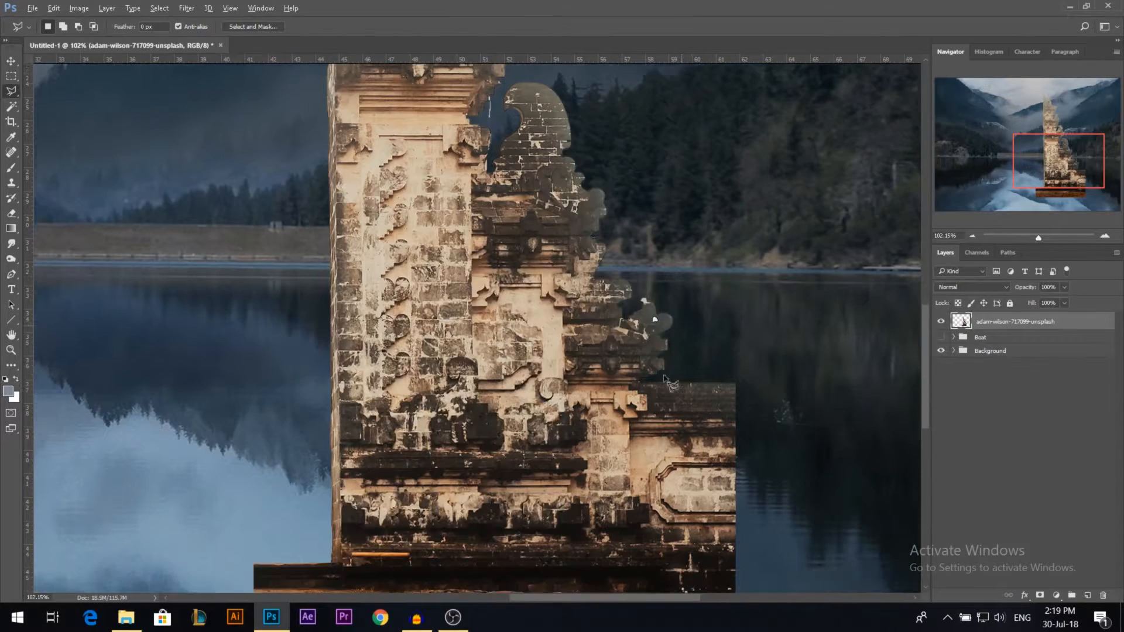
left_click(630, 375)
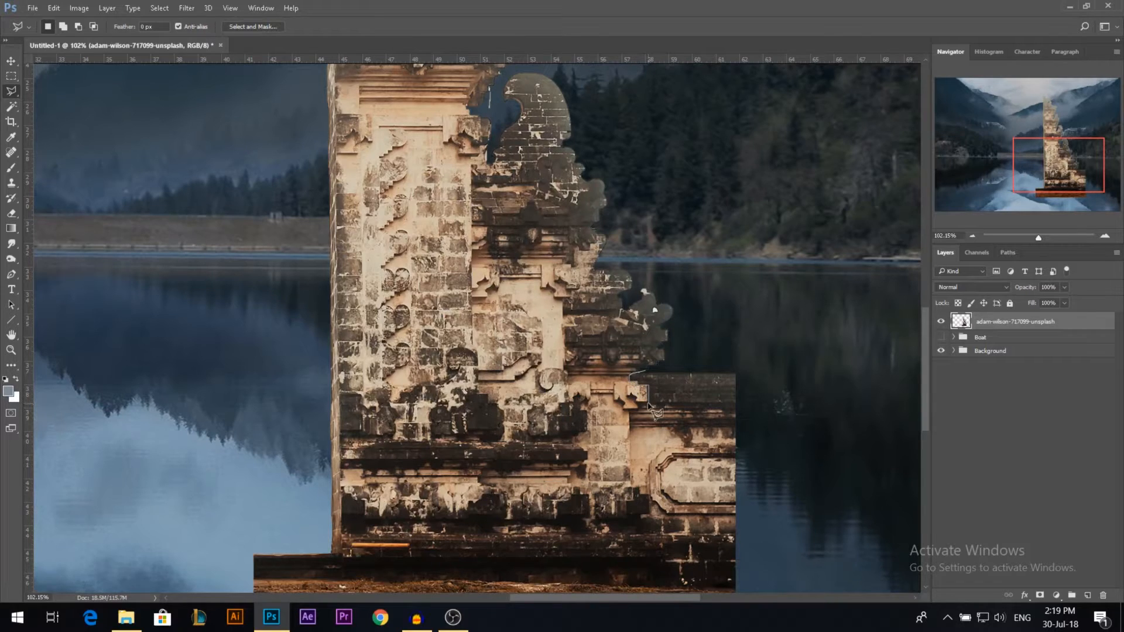
left_click(640, 409)
left_click(628, 410)
left_click(626, 519)
left_click(639, 520)
left_click(639, 533)
left_click(670, 534)
left_click(670, 556)
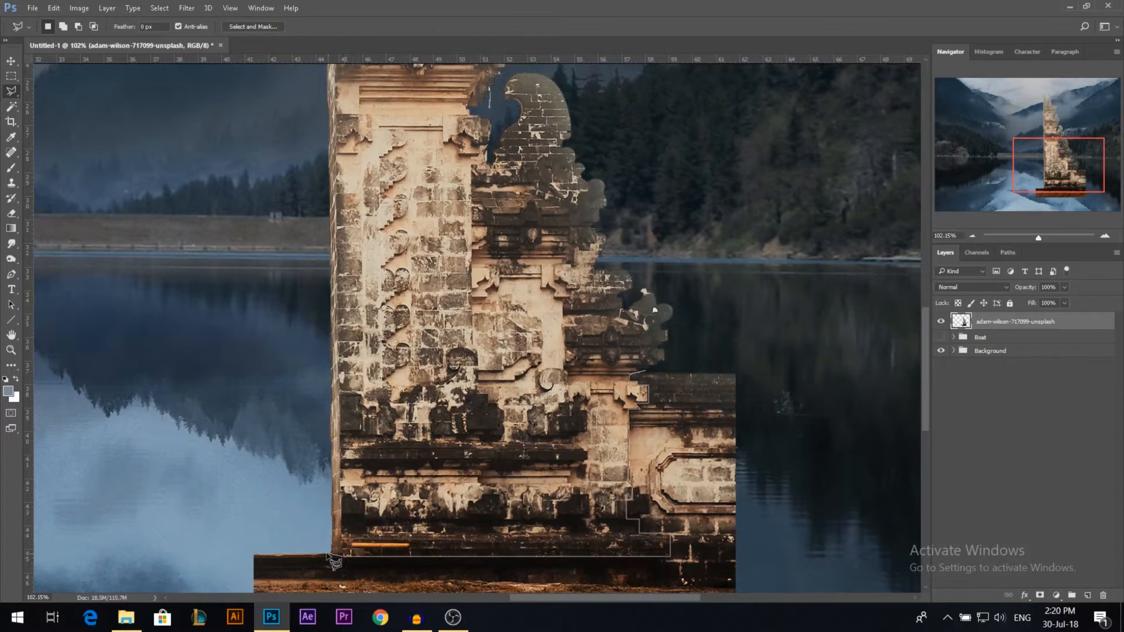
left_click(329, 555)
left_click(169, 532)
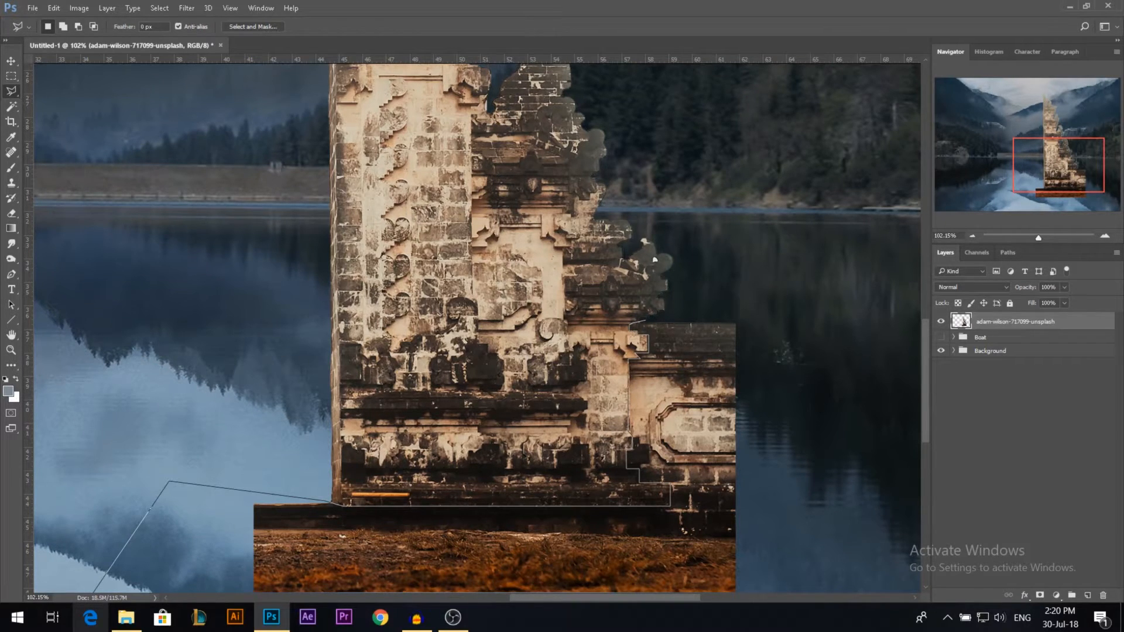
left_click(137, 574)
left_click(246, 596)
left_click(802, 593)
left_click(832, 463)
left_click(793, 250)
left_click(682, 307)
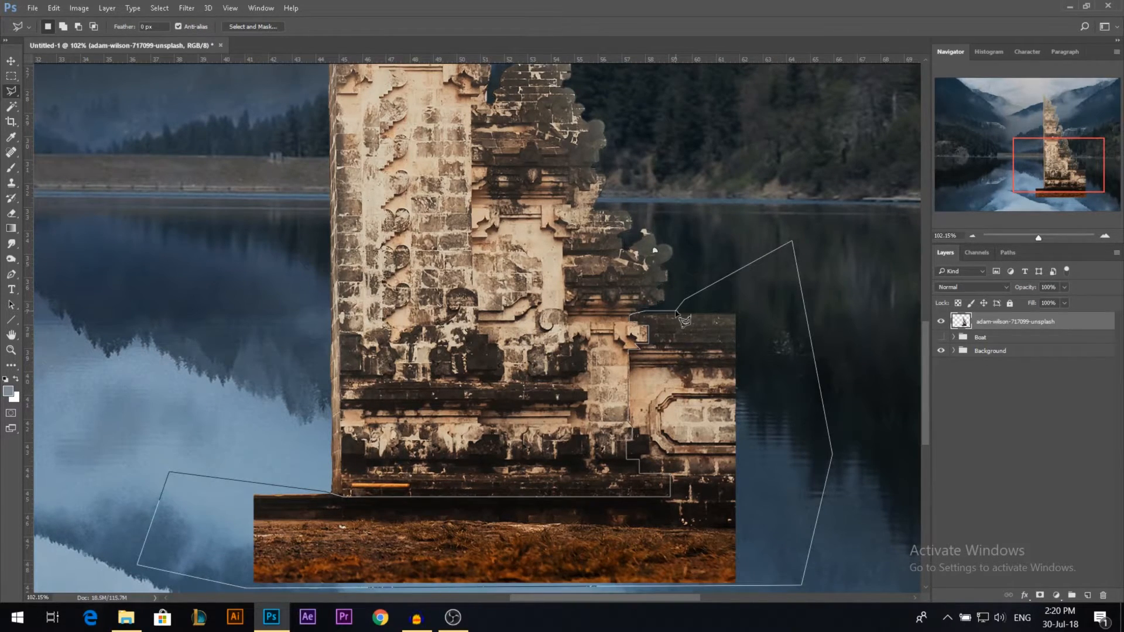
left_click(679, 317)
key("Delete")
key("ctrl+d")
key("v")
scroll(594, 364, "down", 6)
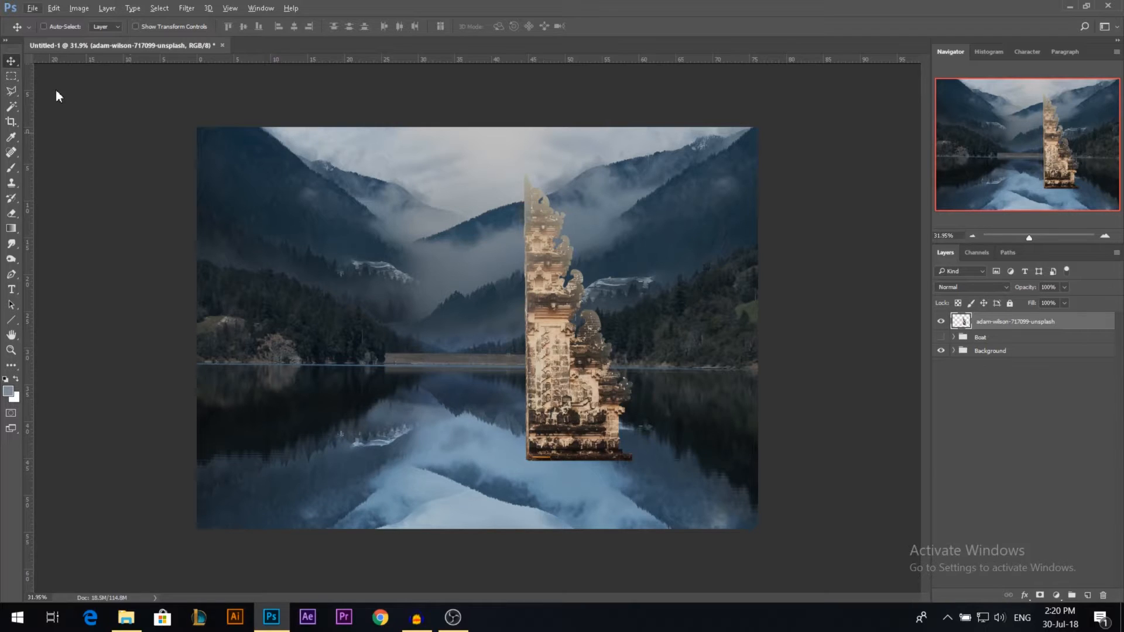
Step: Darken the tower with a clipped Curves adjustment, lowering the white point and midtones and adjusting the black point
scroll(549, 175, "up", 2)
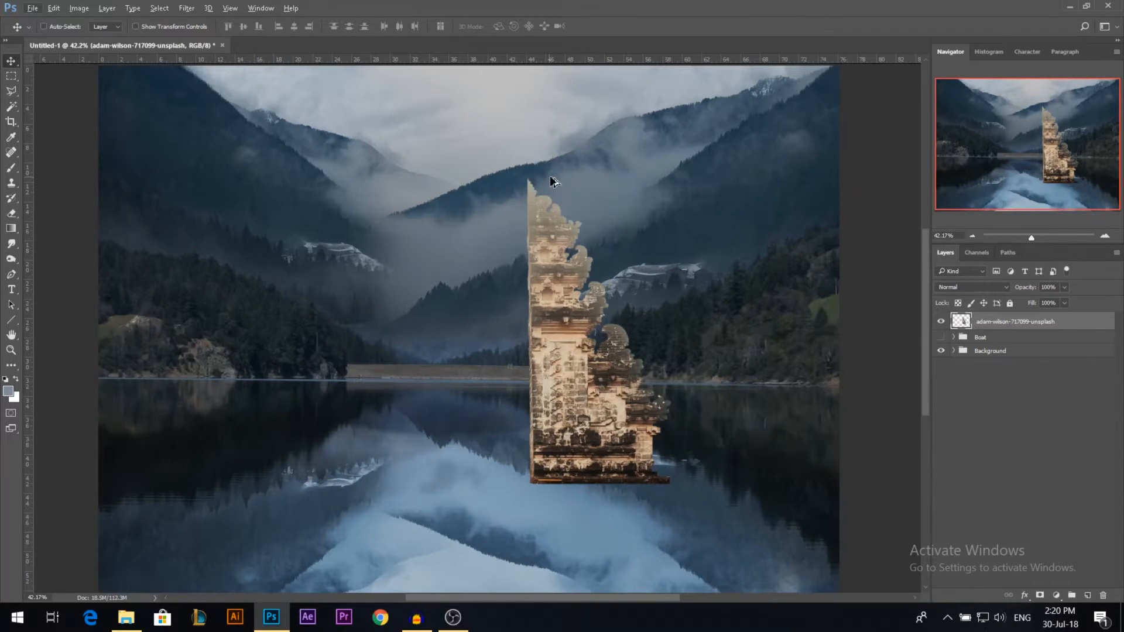
scroll(550, 177, "up", 1)
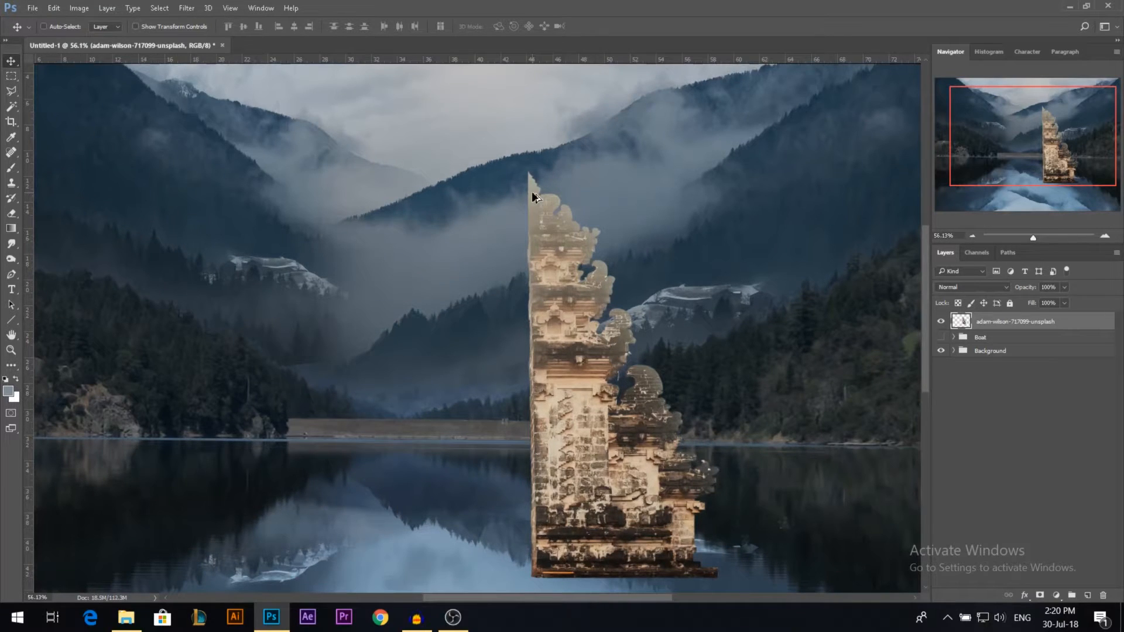
scroll(534, 192, "down", 1)
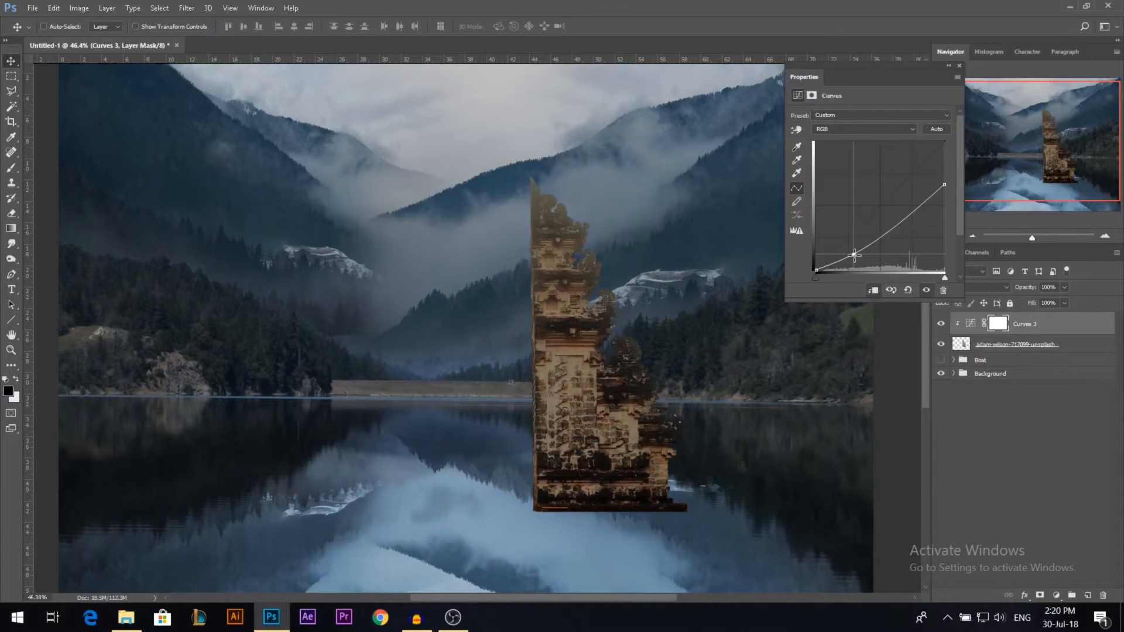
left_click(817, 270)
left_click_drag(817, 270, 802, 264)
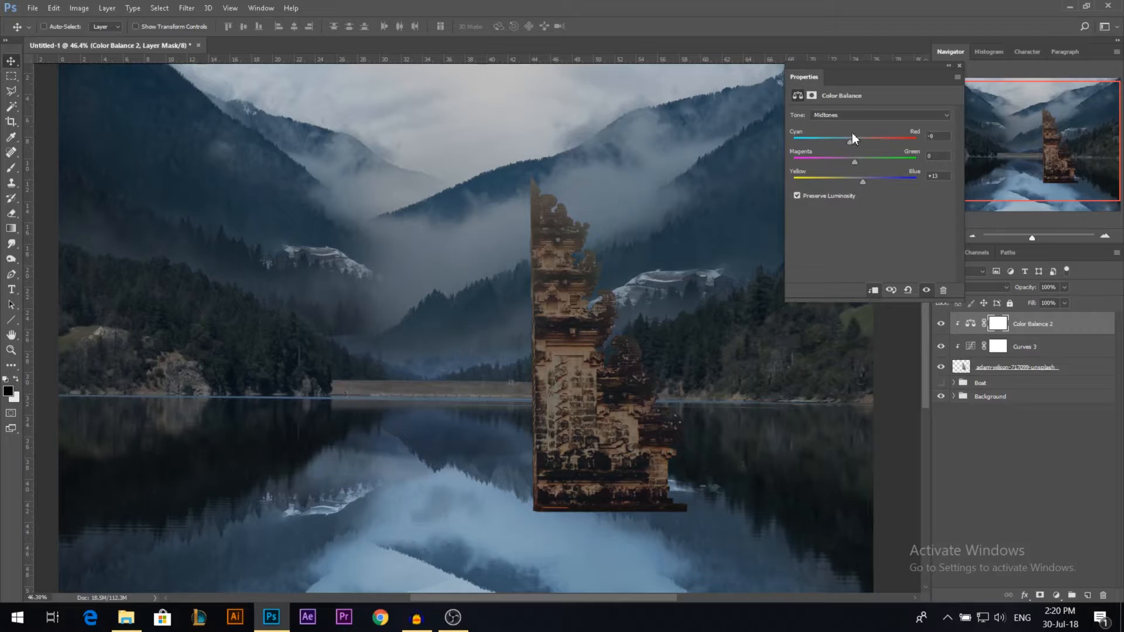
Step: Cool the tower with a clipped Color Balance adjustment, setting midtones to cyan -8 and blue +13, and compare with the adjustments hidden
left_click(852, 115)
left_click(850, 124)
left_click(852, 115)
left_click(843, 139)
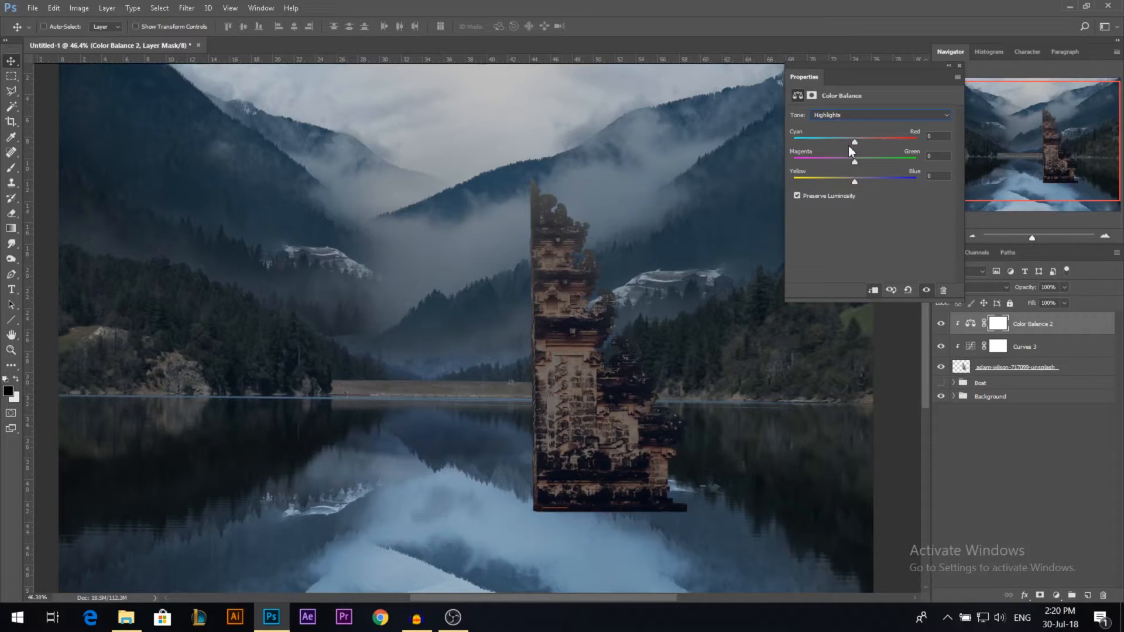
left_click(848, 145)
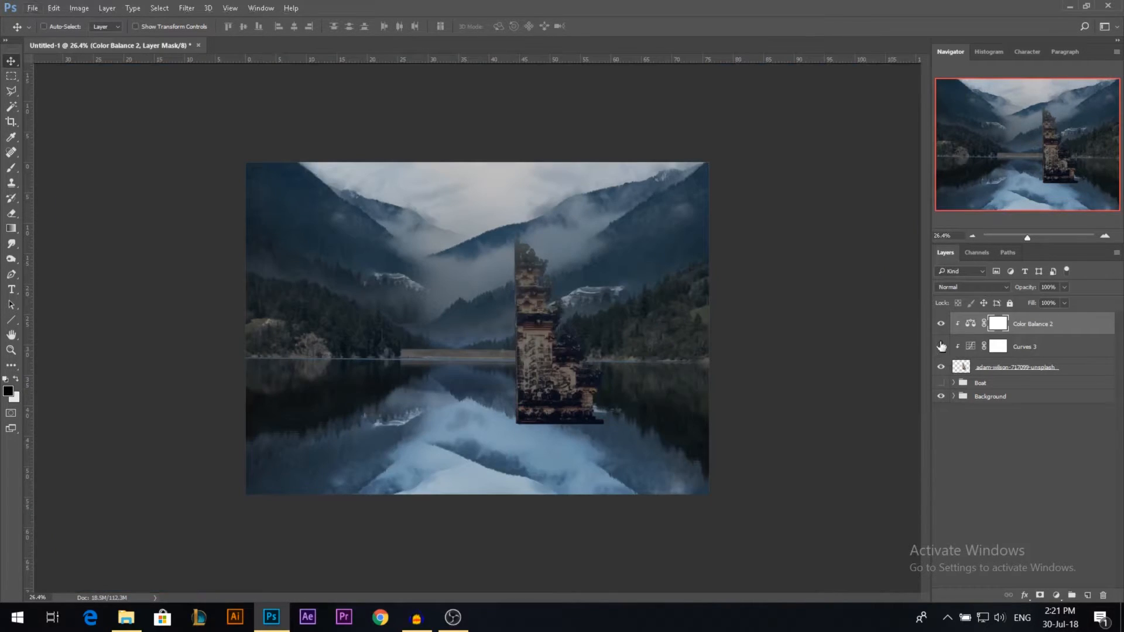
left_click_drag(941, 324, 941, 346)
scroll(568, 389, "down", 2)
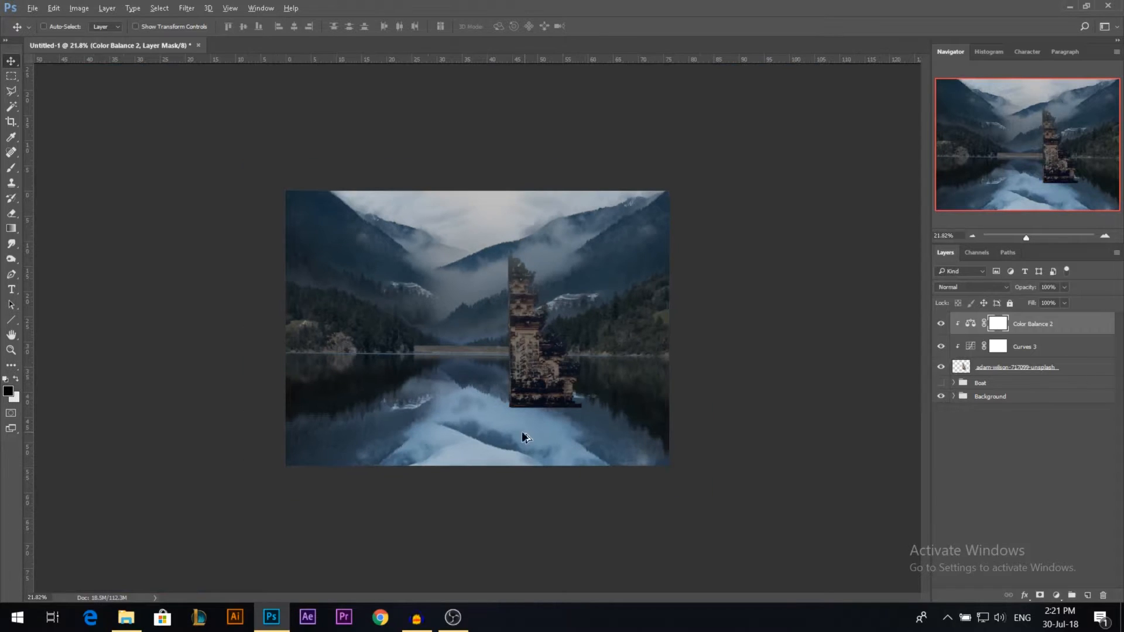
scroll(553, 363, "up", 2)
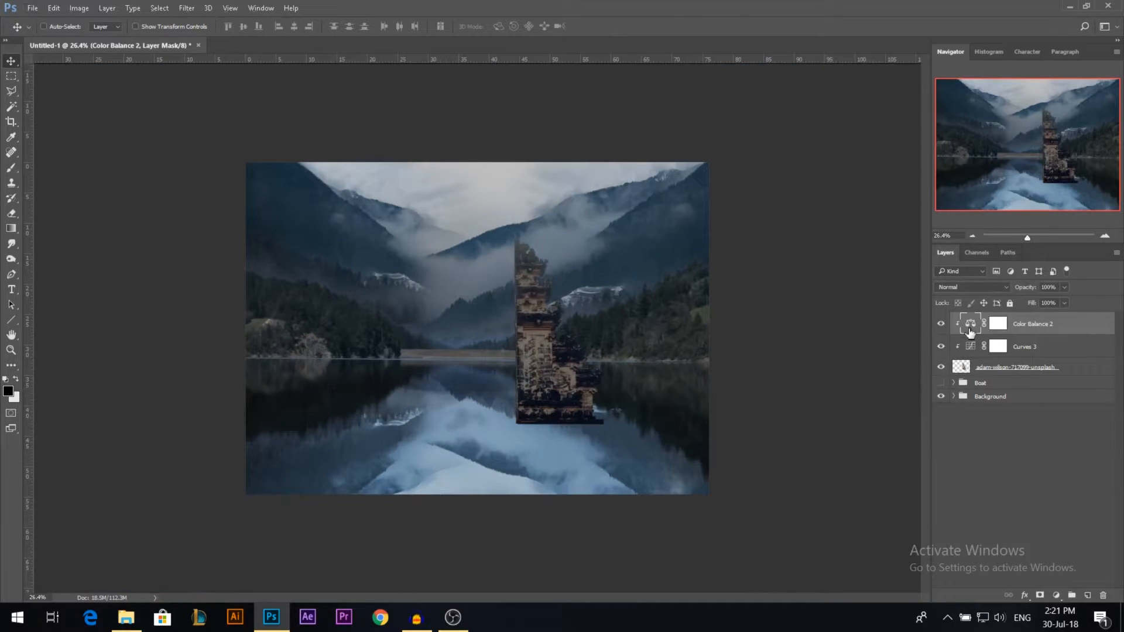
Step: Refine the tower's Color Balance by setting midtones blue to +8 and shadows to cyan -4 and blue +3
double_click(970, 324)
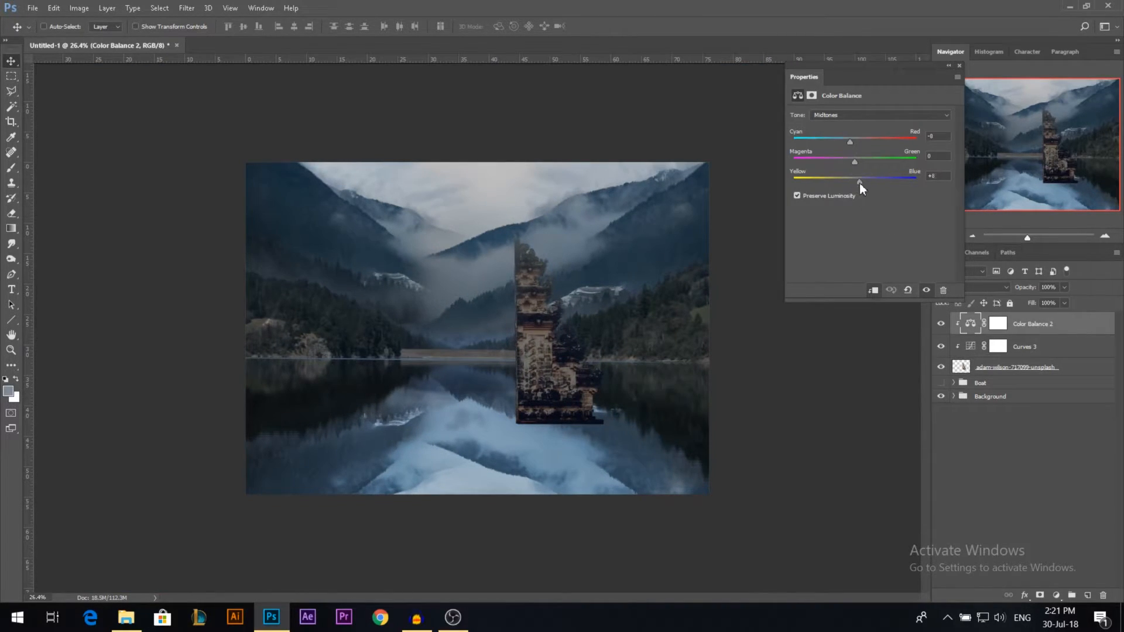
left_click(859, 183)
left_click(843, 115)
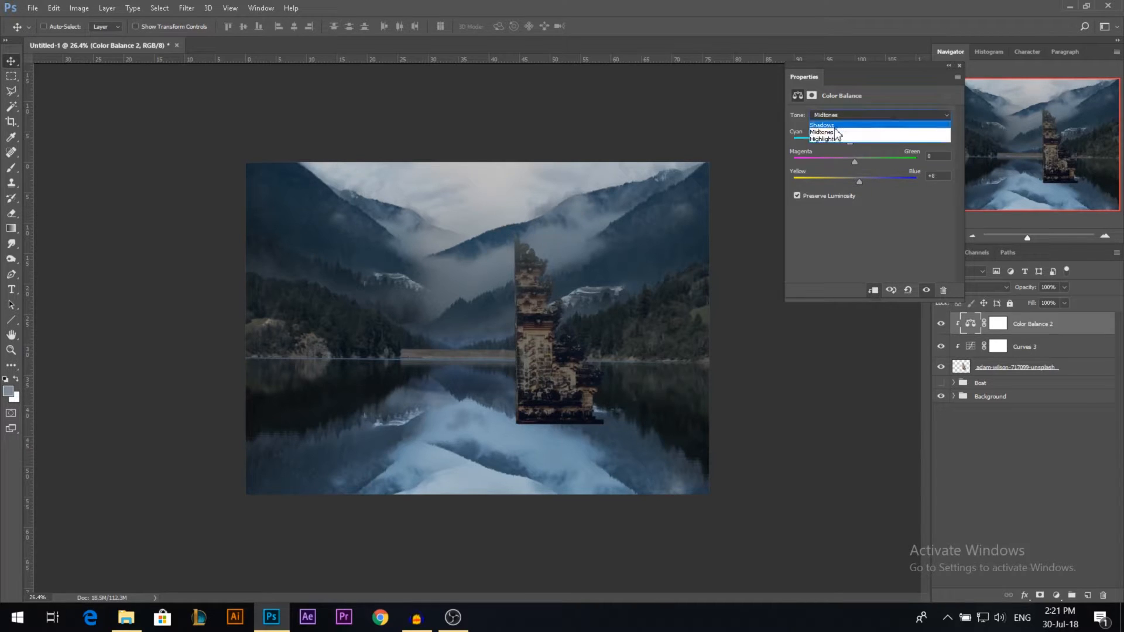
left_click(837, 123)
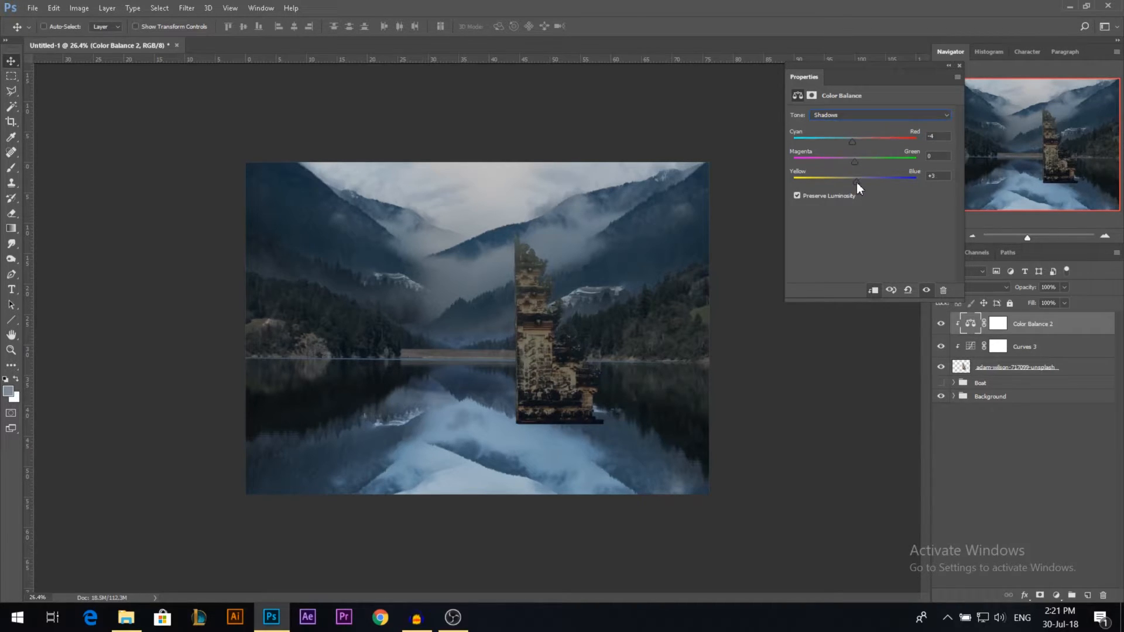
left_click(959, 65)
scroll(671, 314, "down", 1)
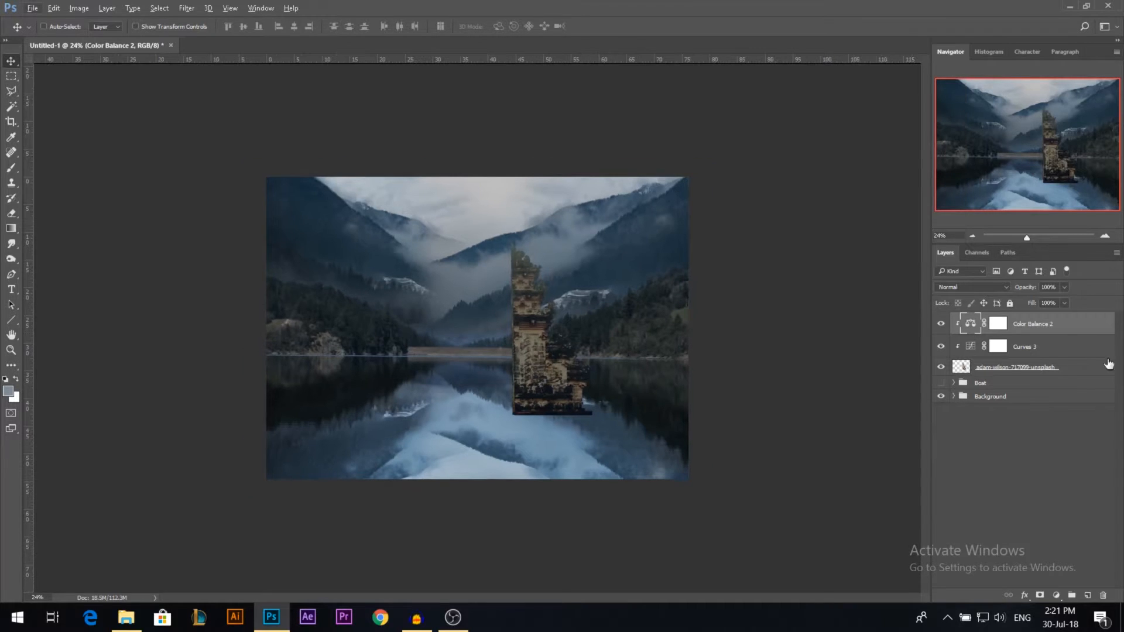
Step: Group the tower layer together with its Curves and Color Balance adjustments
left_click(1028, 367)
left_click(1031, 324, "shift")
scroll(655, 378, "up", 1)
key("ctrl")
key("ctrl+g")
Step: Scale the tower group down slightly and position it just right of the lake's centre, with its base in the water
left_click_drag(577, 367, 550, 352)
key("ctrl+t")
left_click_drag(592, 207, 581, 228)
left_click_drag(547, 284, 547, 302)
key("Return")
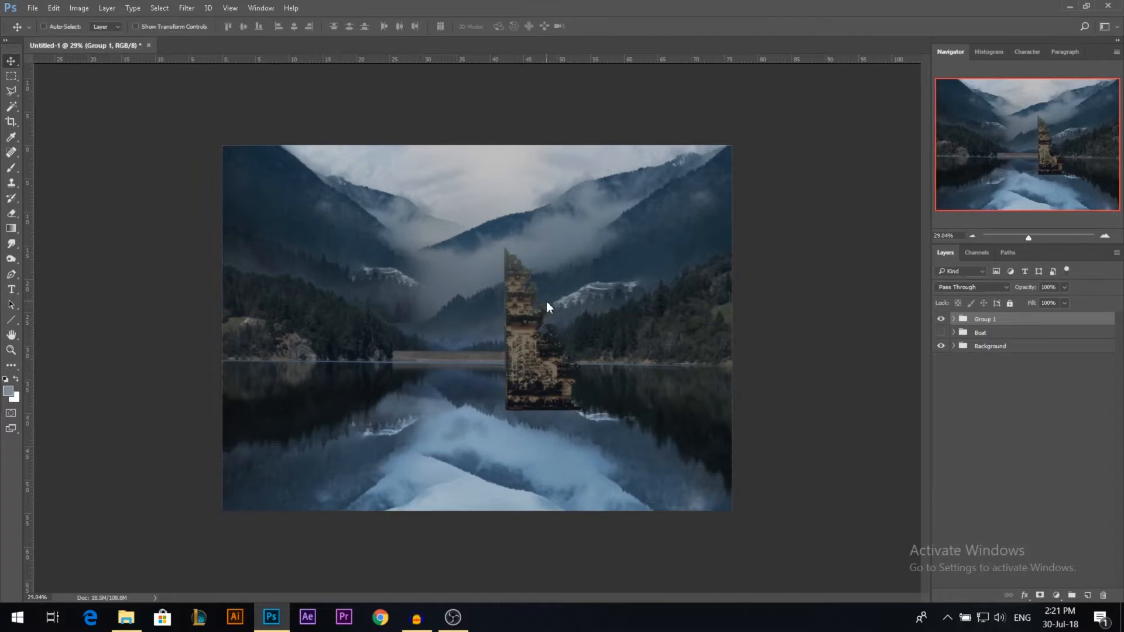
Step: Duplicate the tower group to the left, flip the copy horizontally, and position it opposite the original to form a gate
left_click_drag(537, 359, 458, 358)
key("ctrl+t")
right_click(459, 351)
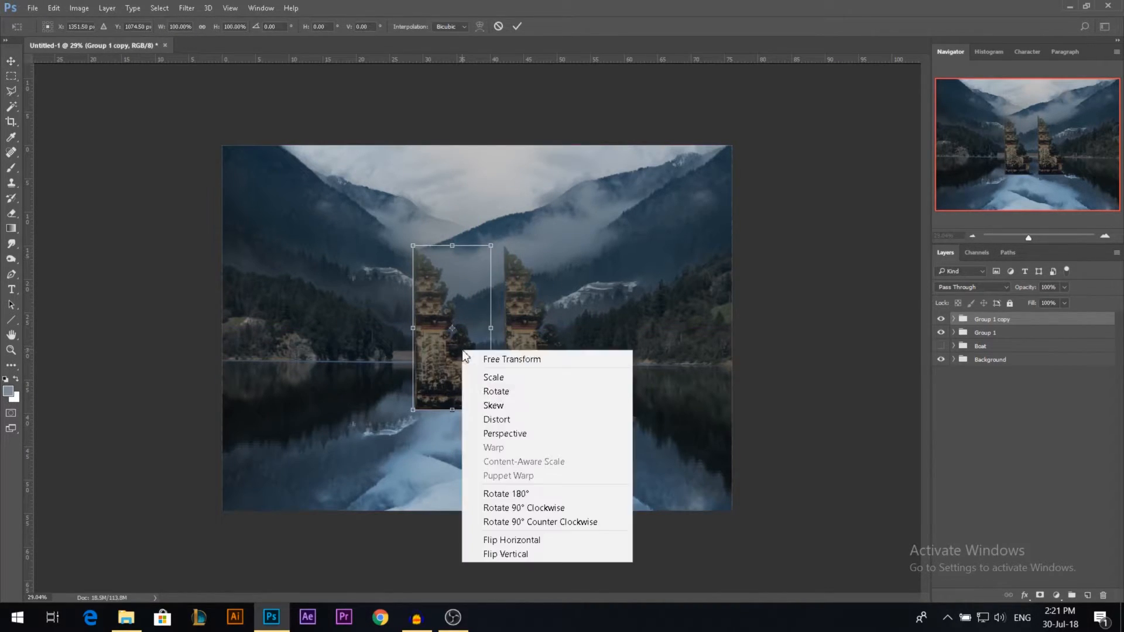
left_click(527, 535)
key("Return")
left_click_drag(480, 401, 436, 397)
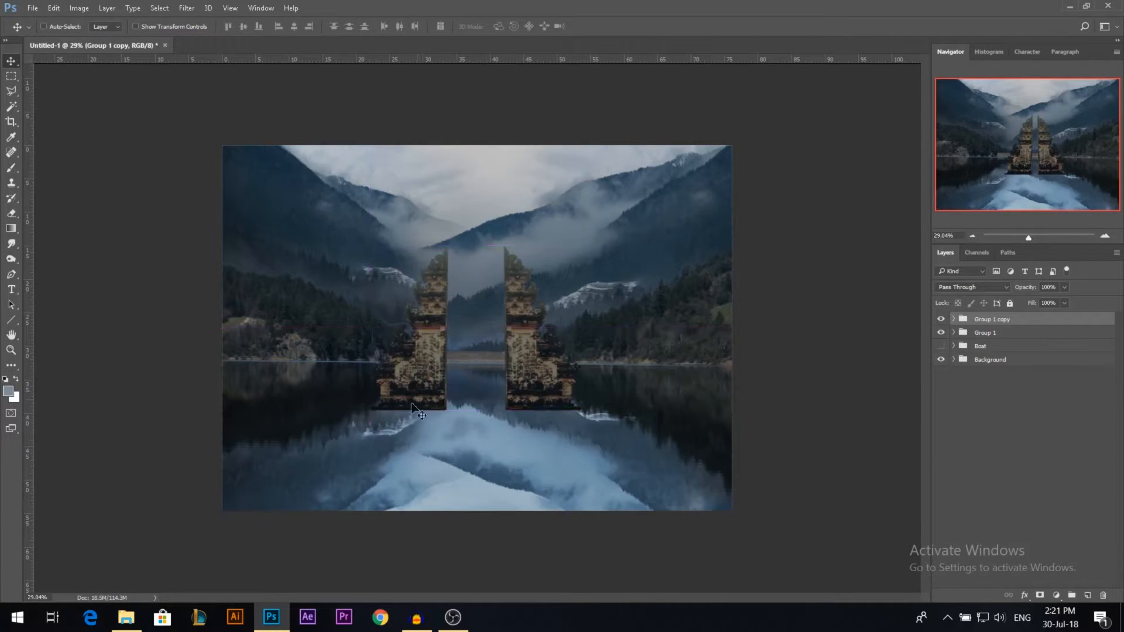
Step: Show the rulers and place a vertical guide at the canvas's horizontal centre, midway between the towers
key("ctrl+r")
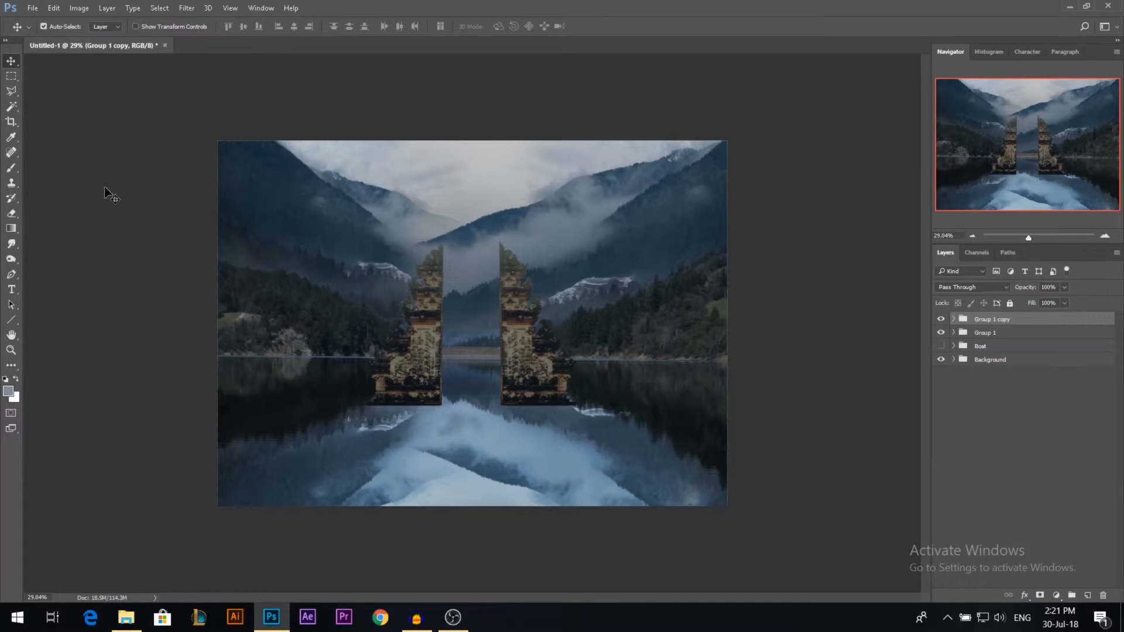
key("ctrl+r")
left_click_drag(27, 146, 478, 123)
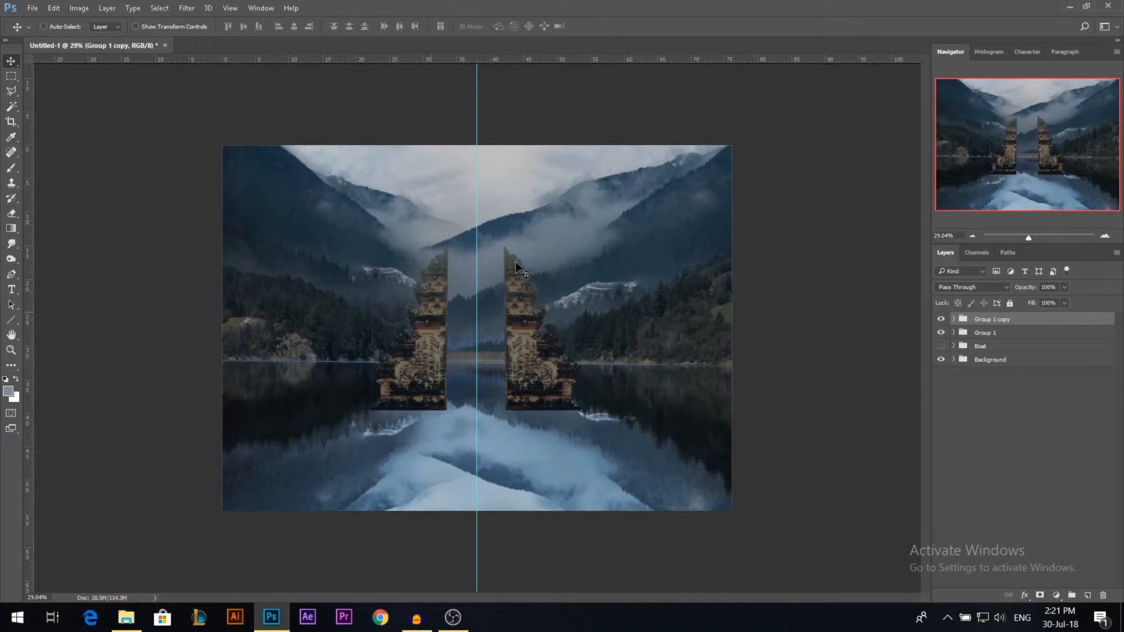
Step: Nudge the left tower slightly toward the centre guide to even out its spacing with the right tower
scroll(495, 393, "up", 3)
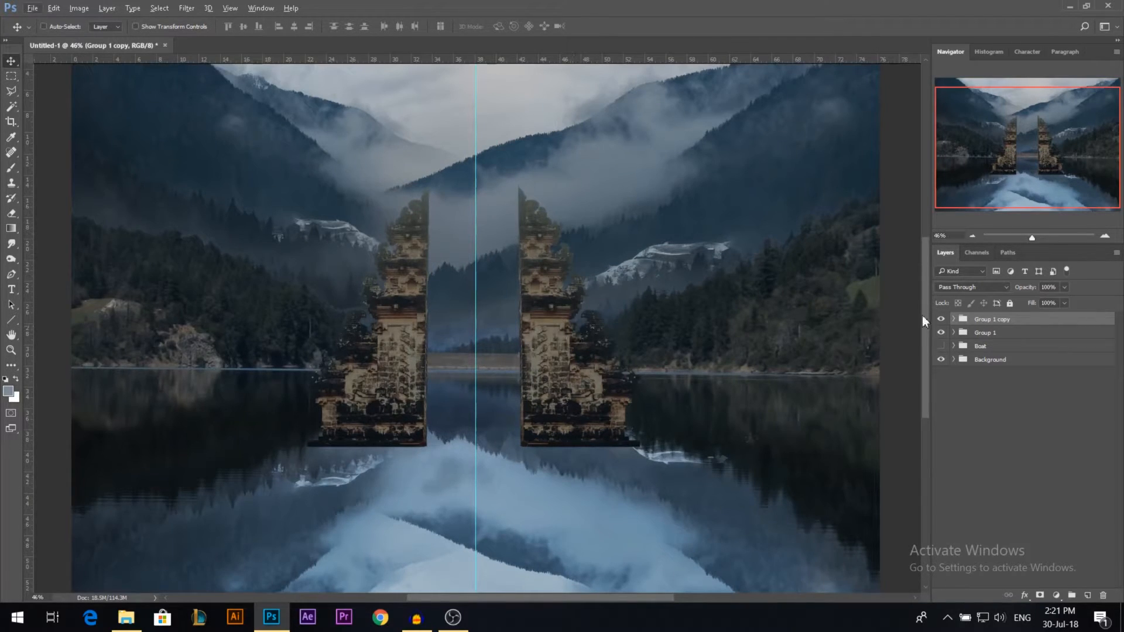
left_click(988, 333, "shift")
key("Right")
key("Right")
key("Right")
key("Right")
key("Right")
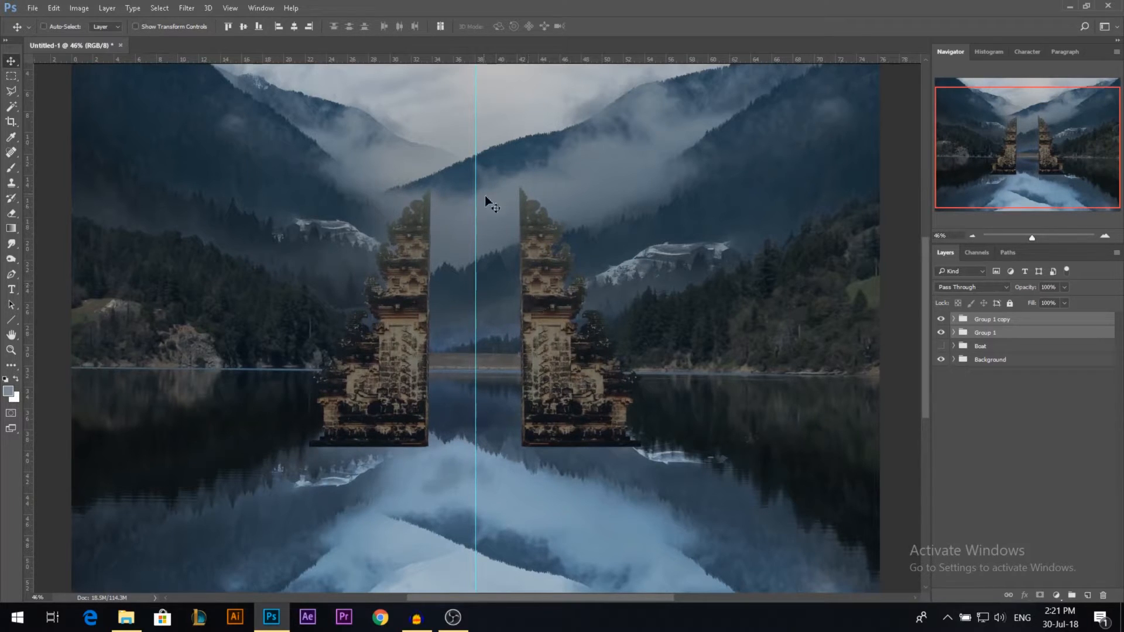
Step: Move the two tower groups slightly further apart, keeping them at equal distances from the centre guide
scroll(514, 301, "down", 2)
left_click(1001, 323)
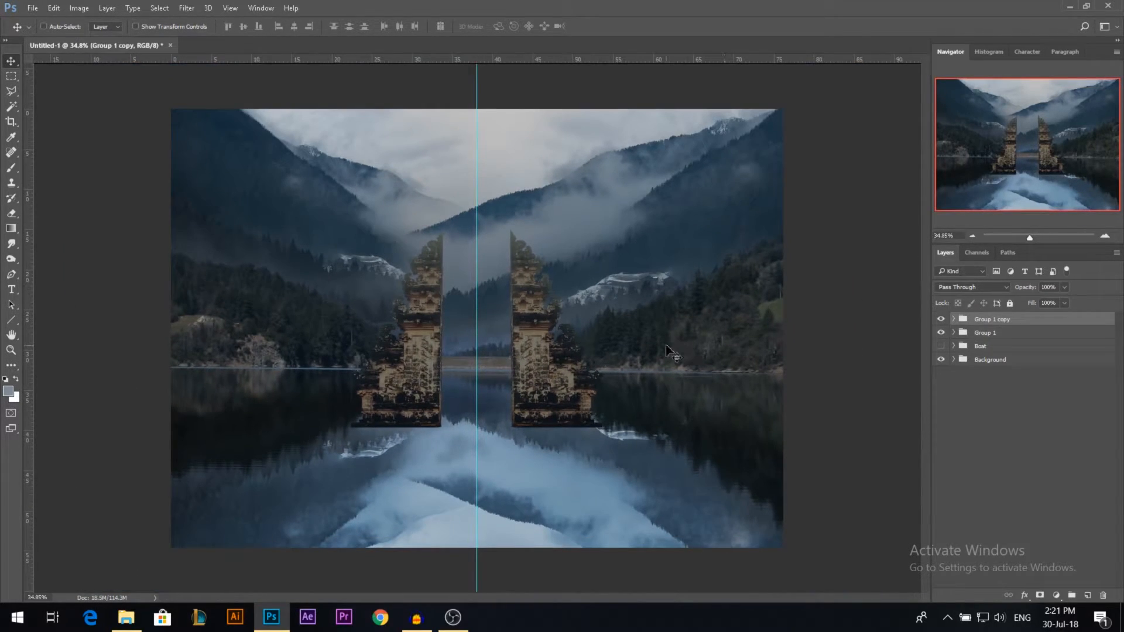
left_click_drag(666, 346, 687, 345)
left_click(985, 332)
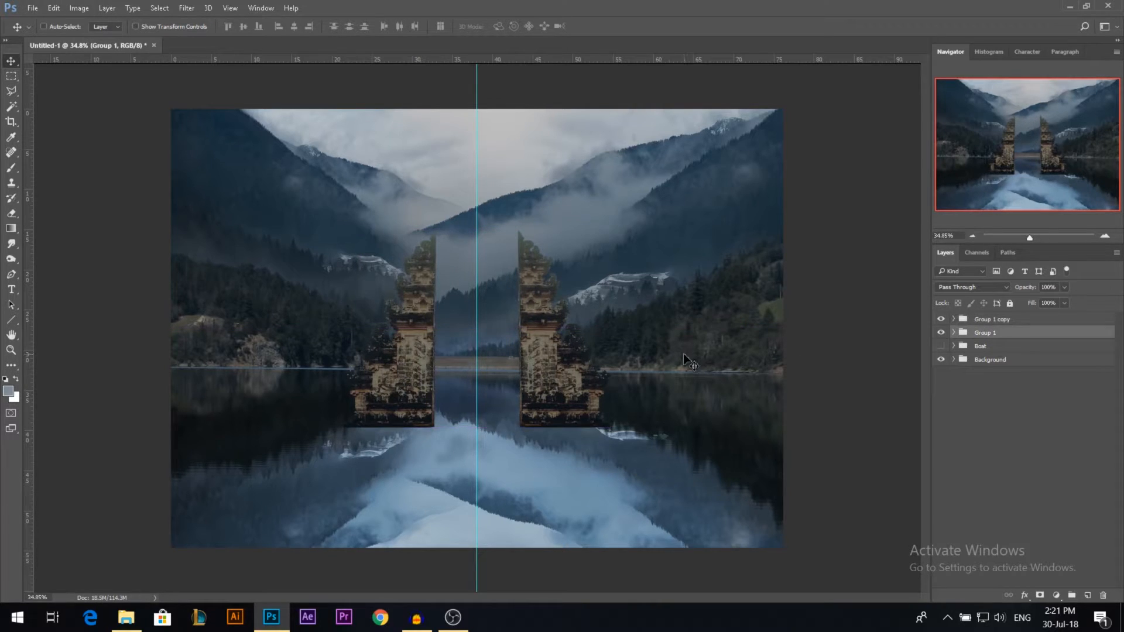
scroll(547, 325, "down", 3)
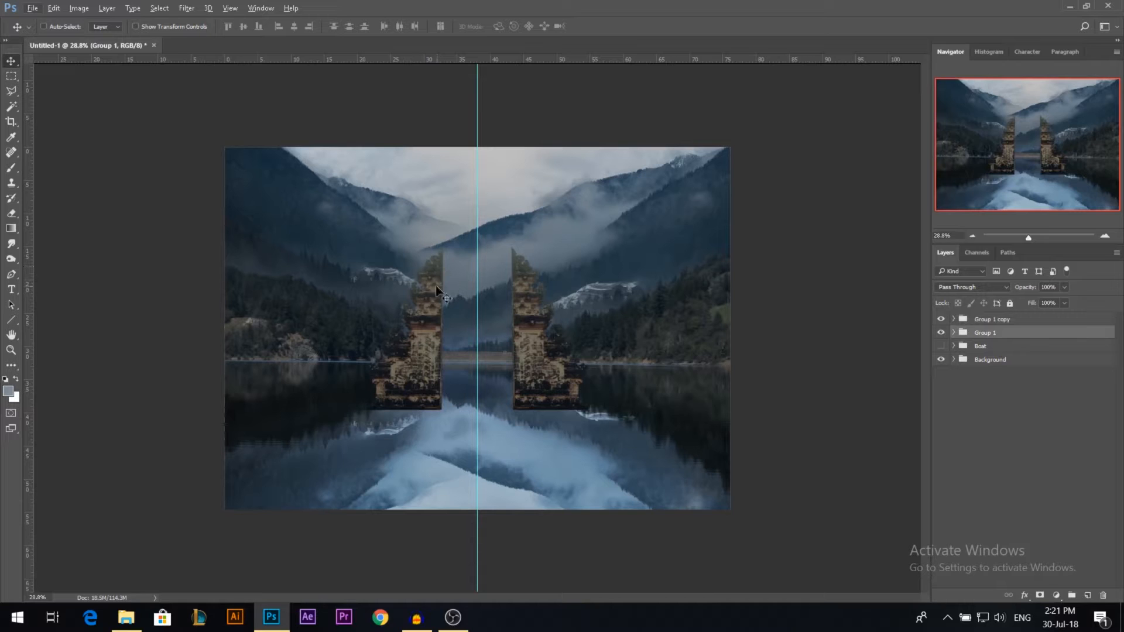
scroll(484, 329, "up", 3)
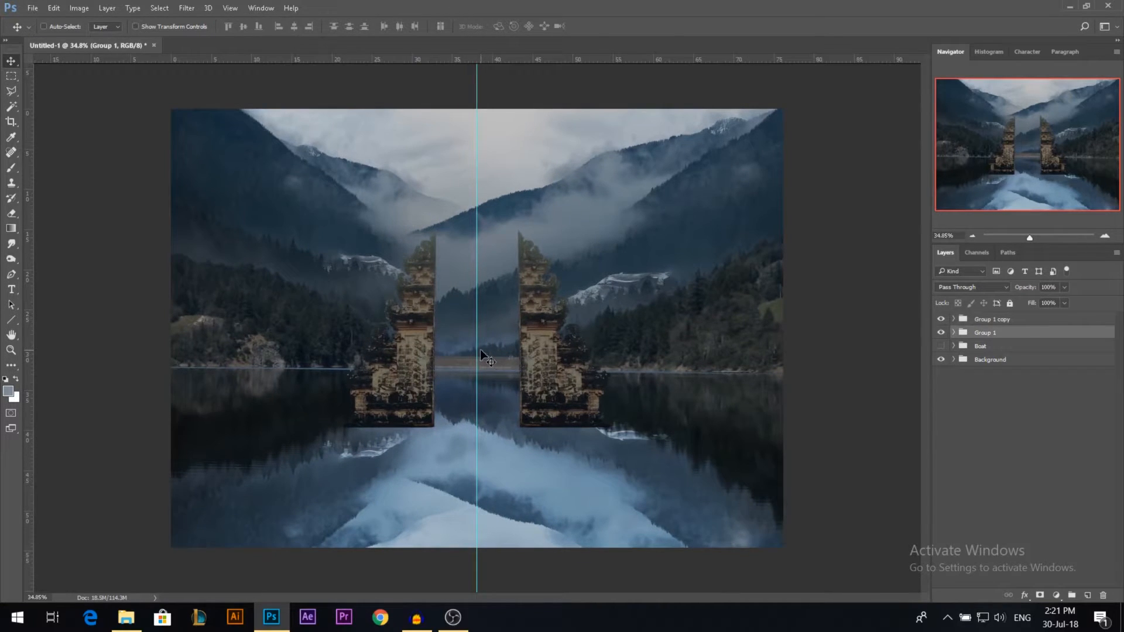
Step: Make the Boat group visible and move it above both tower groups so the rower sits in front
left_click(941, 346)
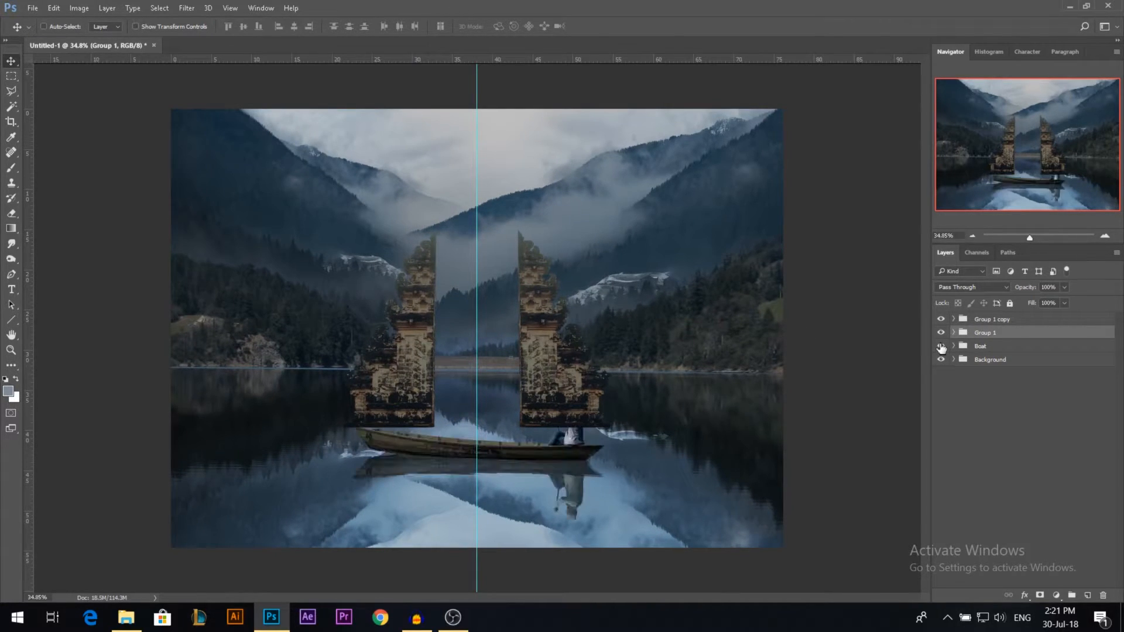
left_click_drag(997, 347, 974, 315)
key("ctrl+z")
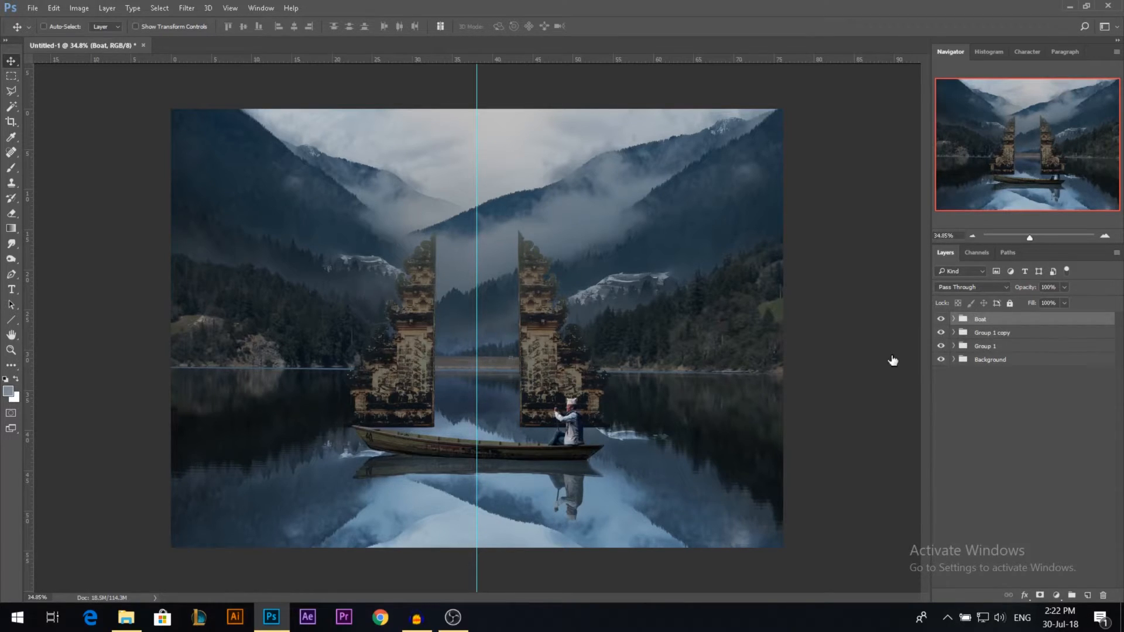
Step: Scale both tower groups together to about 119% and centre them on the guide, just behind the boat
scroll(607, 393, "down", 1)
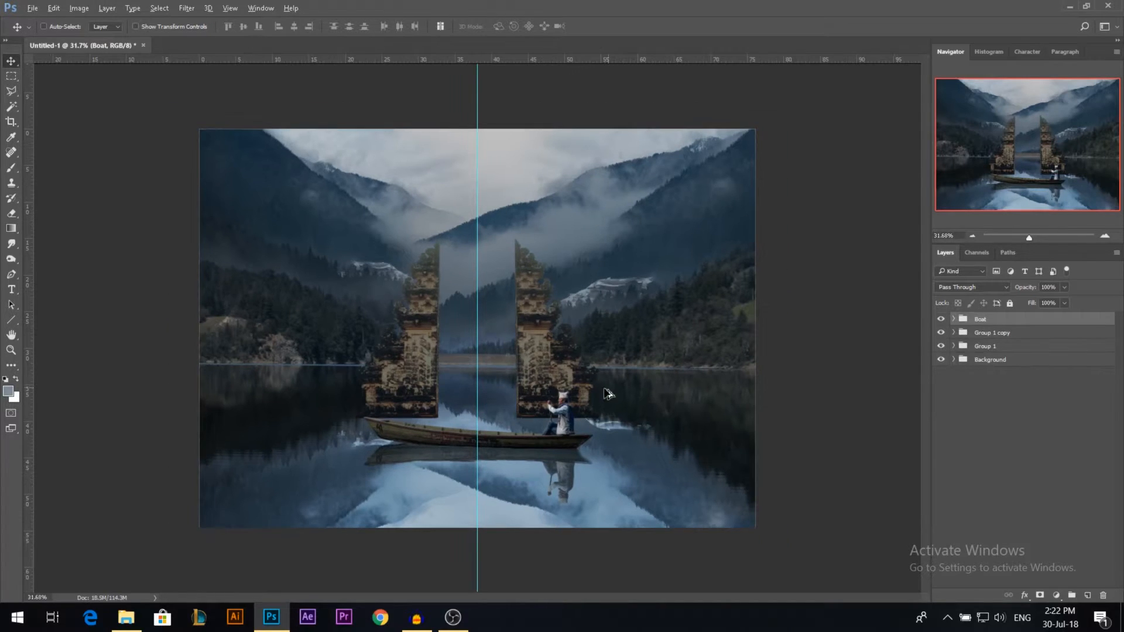
left_click(990, 332)
left_click(986, 346, "shift")
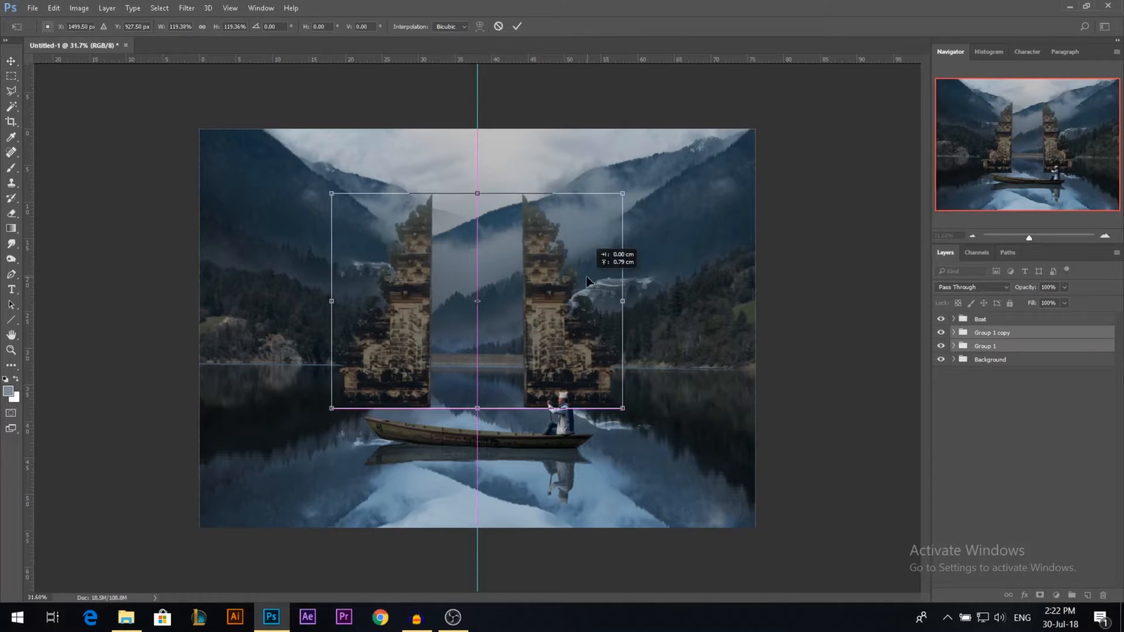
key("Return")
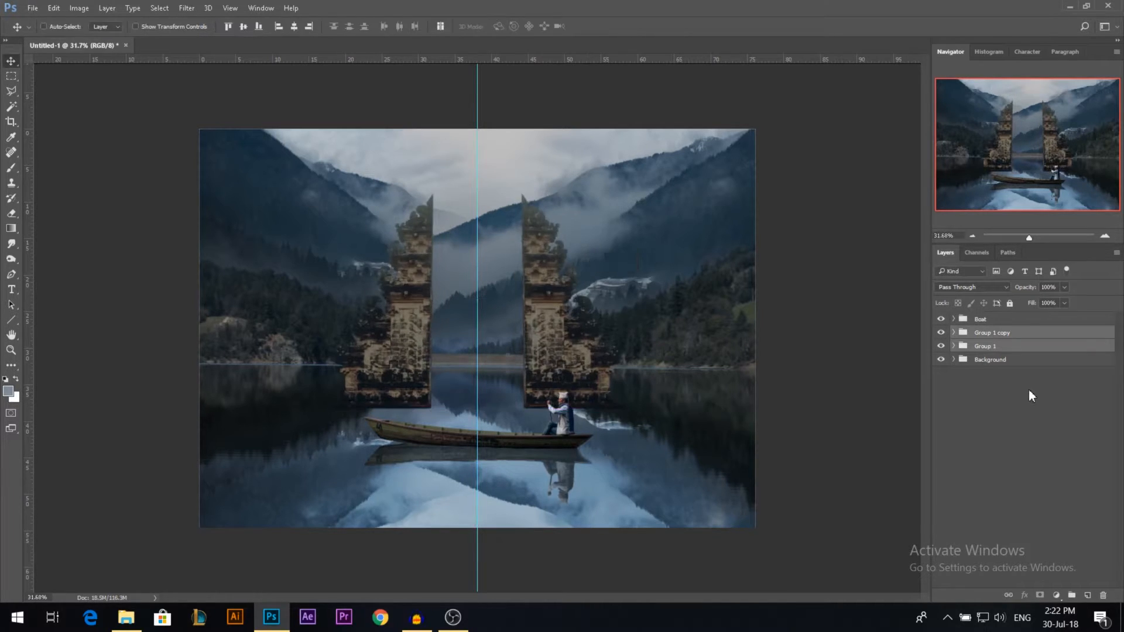
Step: Warp the two mountain layers in the Background group to reshape the slopes behind the enlarged towers
left_click(954, 360)
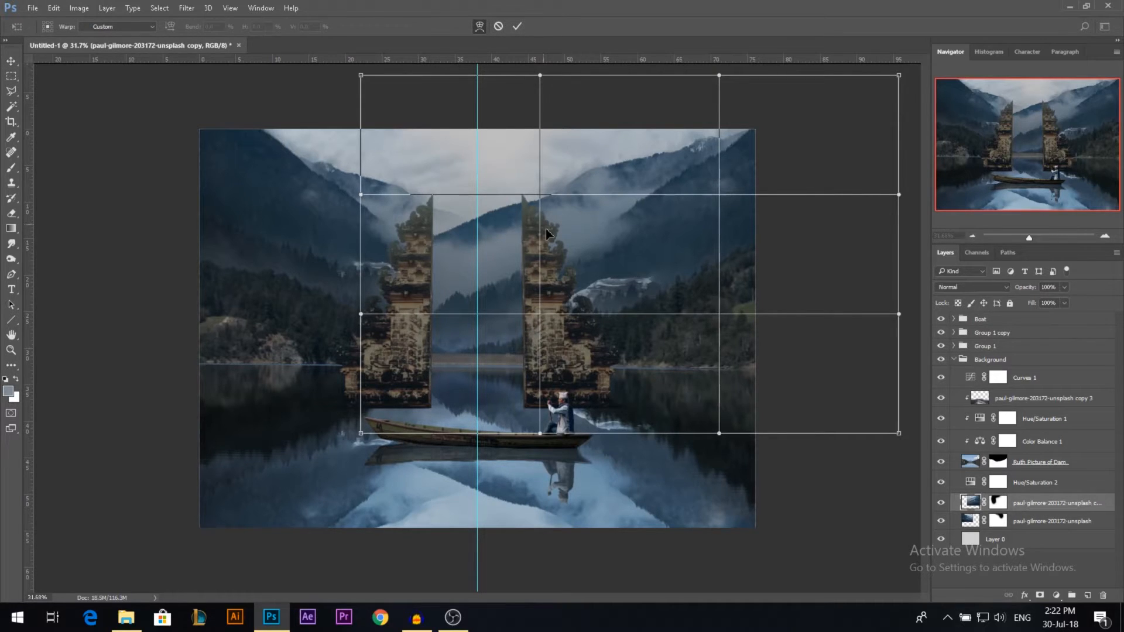
left_click_drag(546, 230, 534, 245)
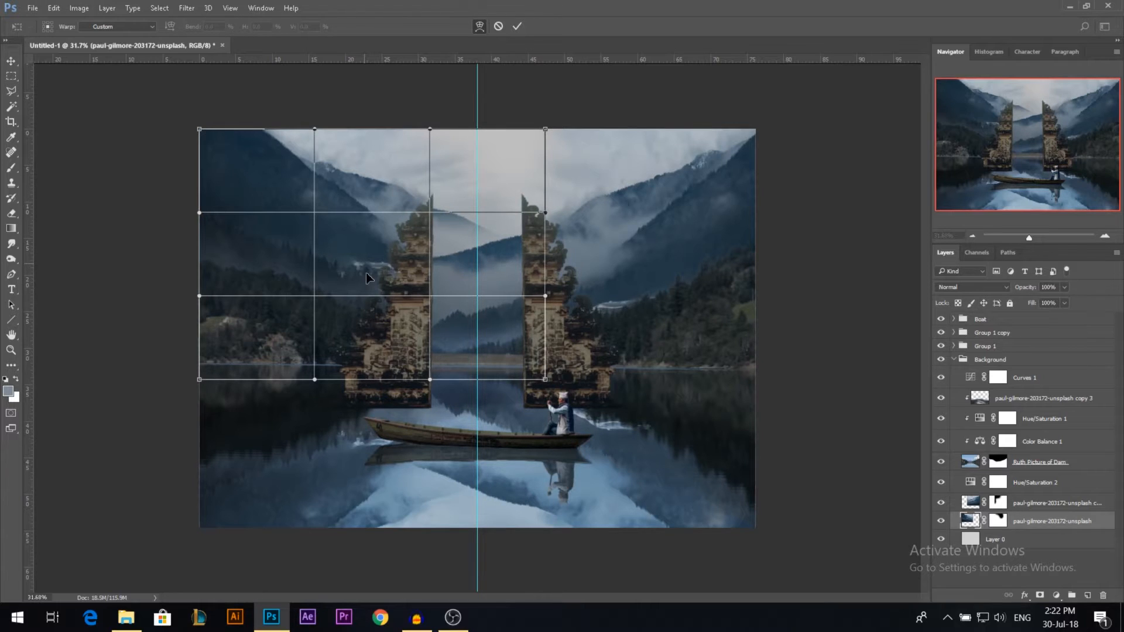
left_click_drag(369, 278, 214, 130)
left_click_drag(379, 206, 375, 202)
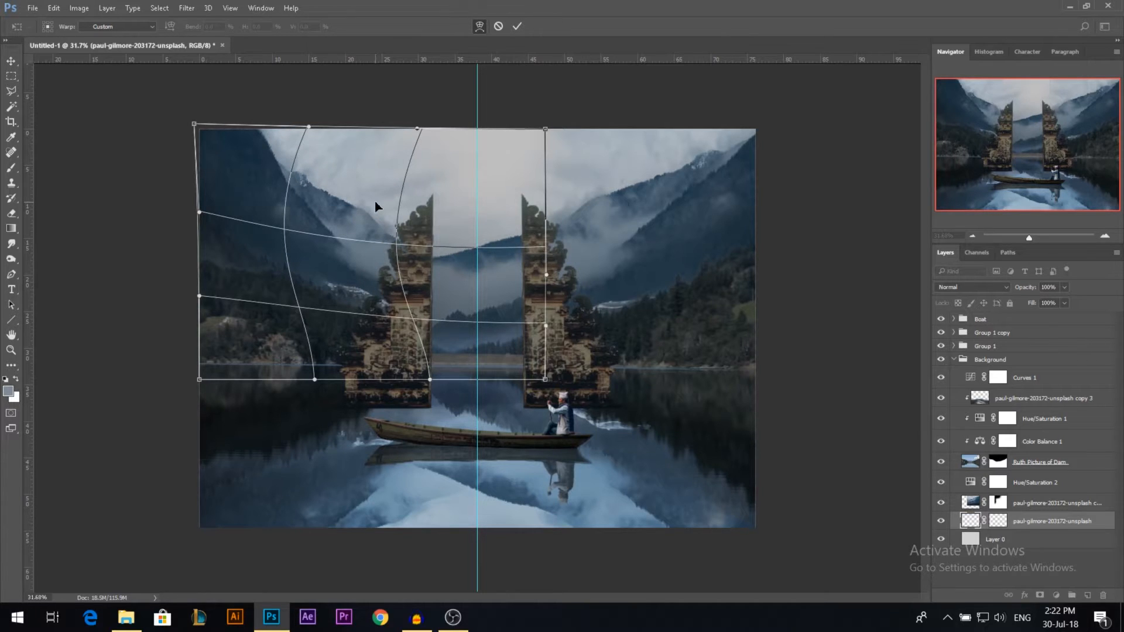
key("Return")
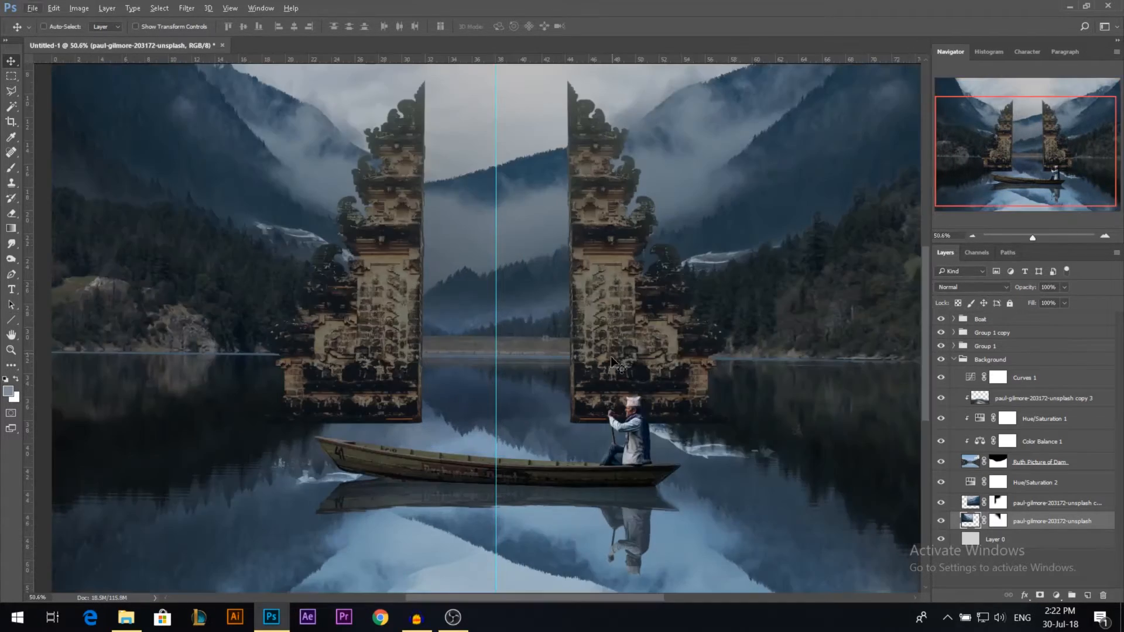
Step: Merge the two tower groups into a single layer
left_click(609, 287, "ctrl")
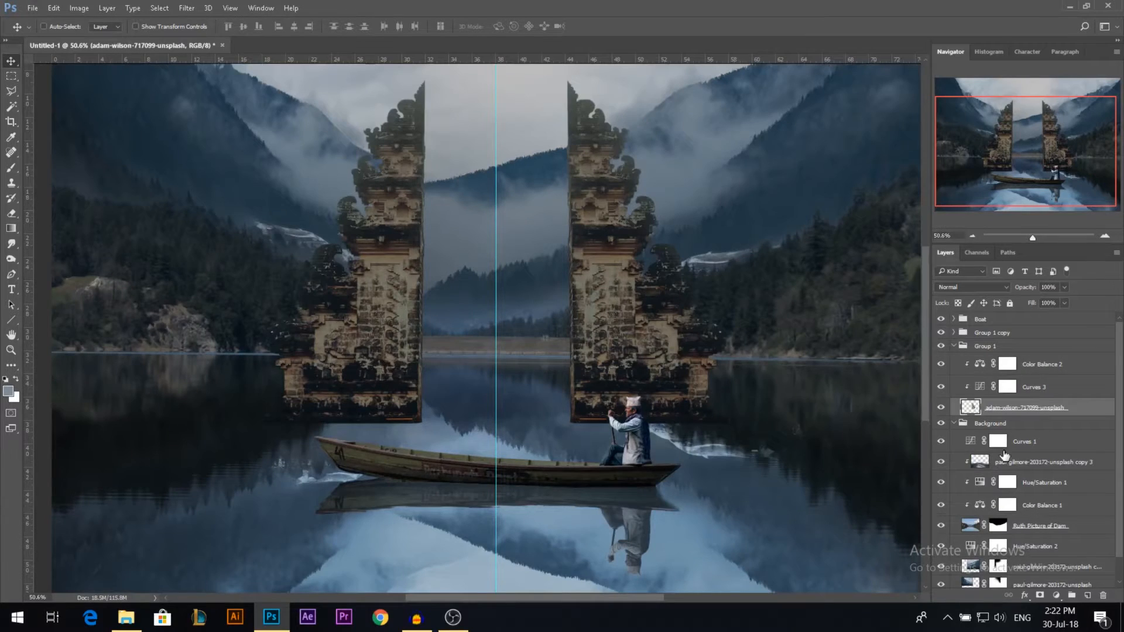
left_click(954, 346)
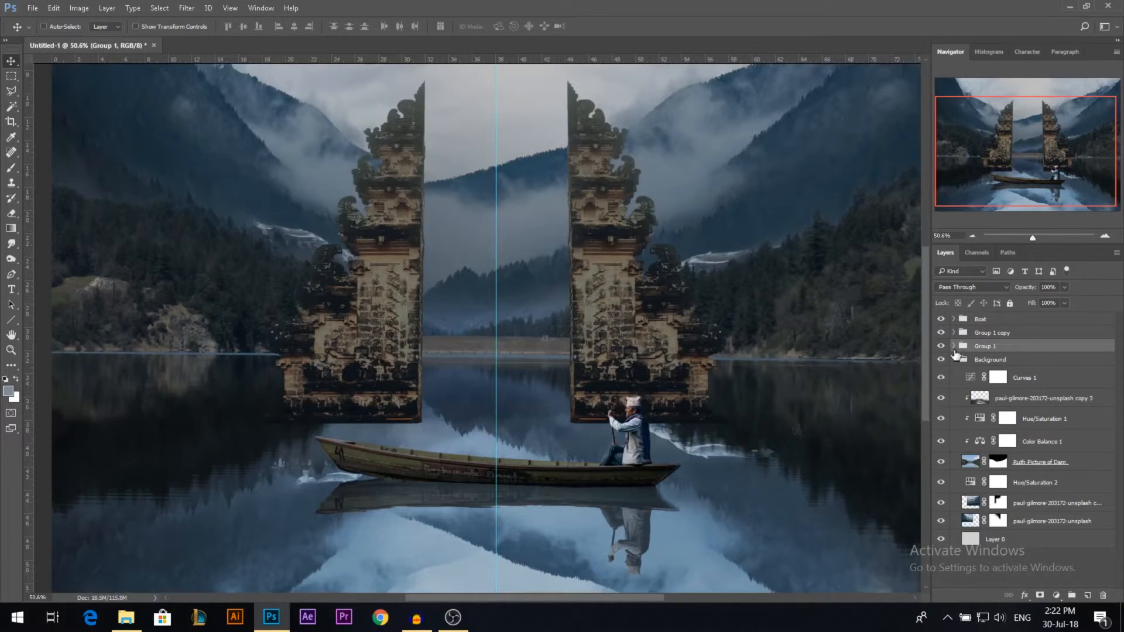
left_click(954, 359)
left_click(984, 333, "ctrl")
right_click(975, 347)
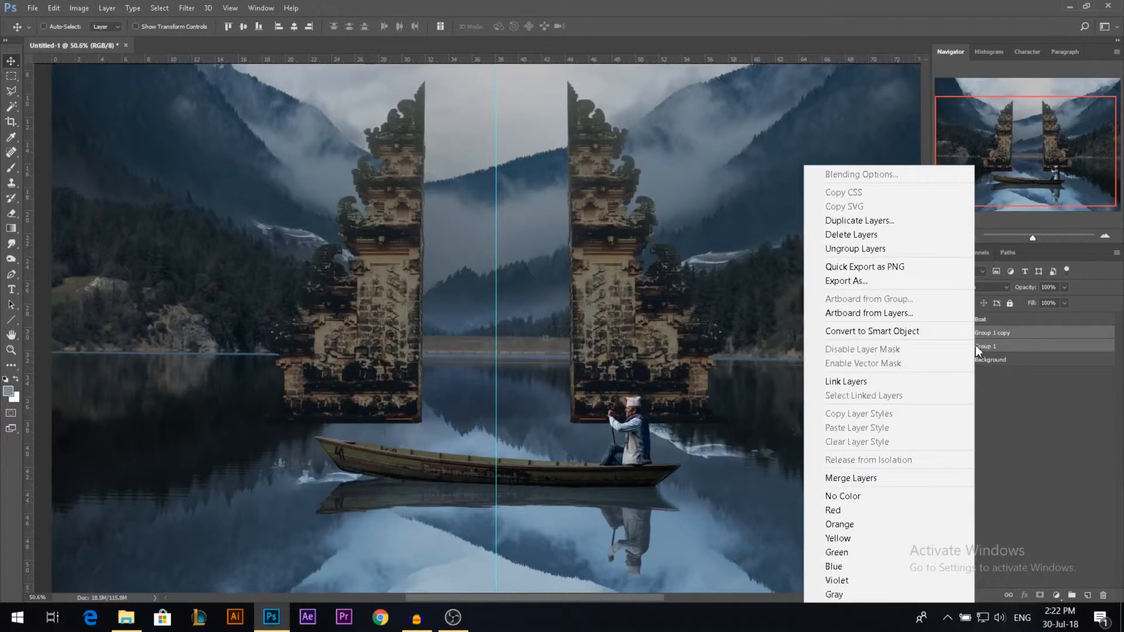
left_click(893, 478)
left_click_drag(610, 362, 567, 317)
key("ctrl+z")
Step: Cut the dark lower edge off both tower bases with a straight Polygonal Lasso selection and deselect
scroll(552, 466, "up", 1)
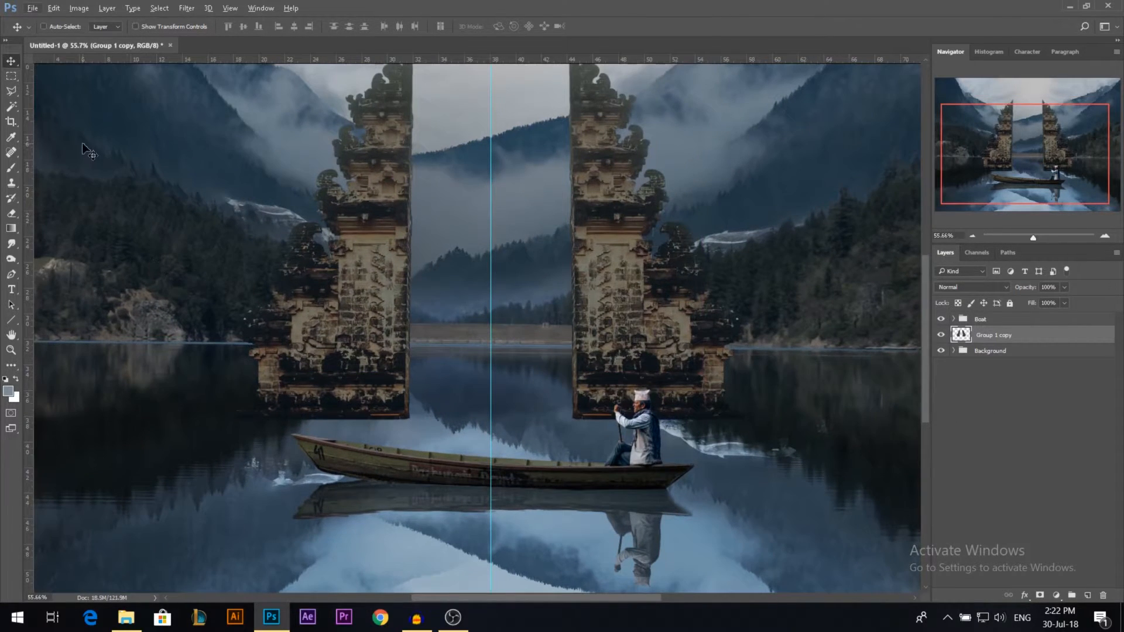
left_click(11, 90)
left_click(244, 389)
left_click(763, 389)
left_click(762, 461)
double_click(116, 461)
key("Delete")
key("ctrl+d")
Step: Lower the merged tower layer slightly so the trimmed bases sit in the water behind the boat
key("v")
scroll(551, 354, "down", 7)
left_click_drag(564, 343, 563, 358)
scroll(499, 369, "up", 3)
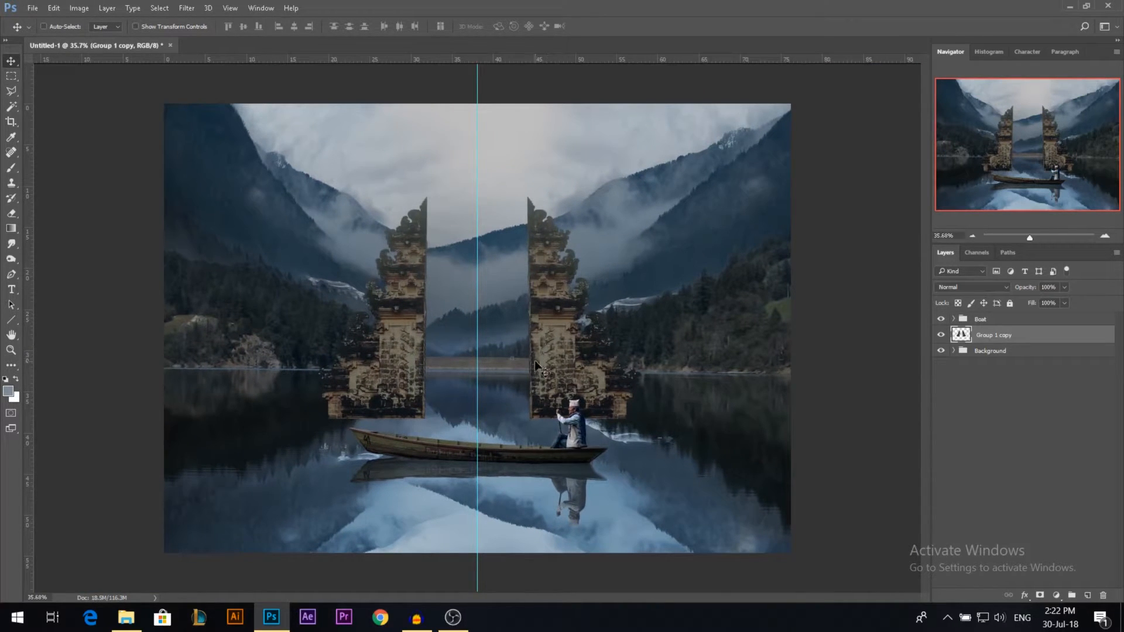
scroll(535, 350, "down", 1)
scroll(570, 462, "up", 1)
Step: Duplicate the tower layer, flip the copy vertically, and place it directly beneath the tower bases as a reflection
left_click_drag(557, 289, 554, 332)
key("ctrl+j")
key("ctrl+t")
right_click(554, 333)
left_click(598, 539)
left_click_drag(576, 317, 576, 498)
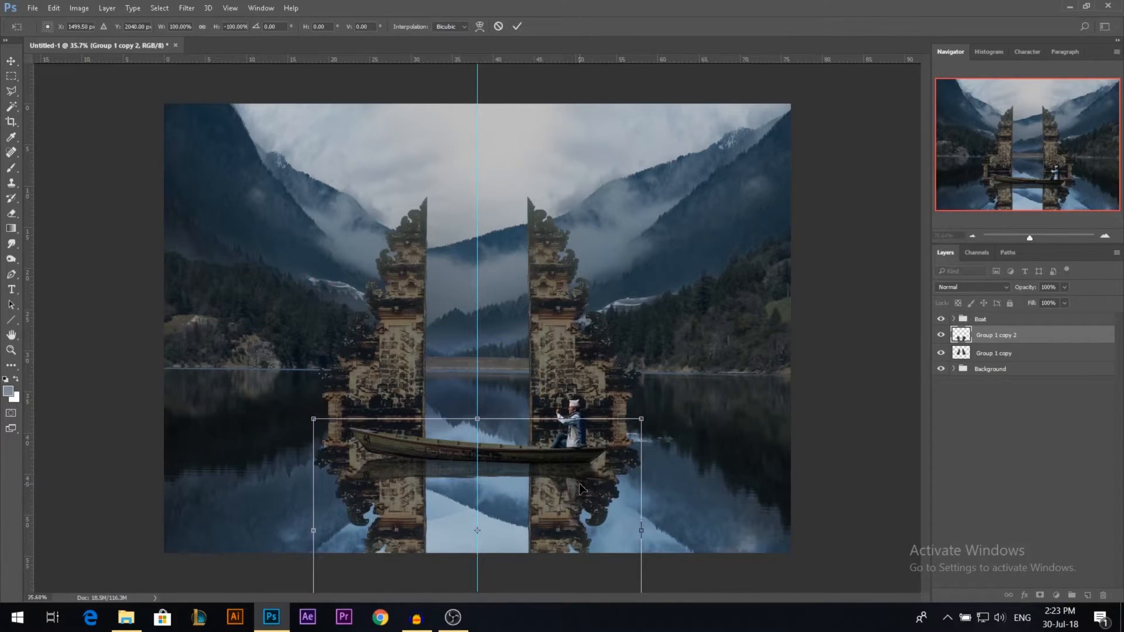
key("Return")
Step: Set the tower reflection's blend mode to Hard Light and its opacity to 50%
left_click(1001, 287)
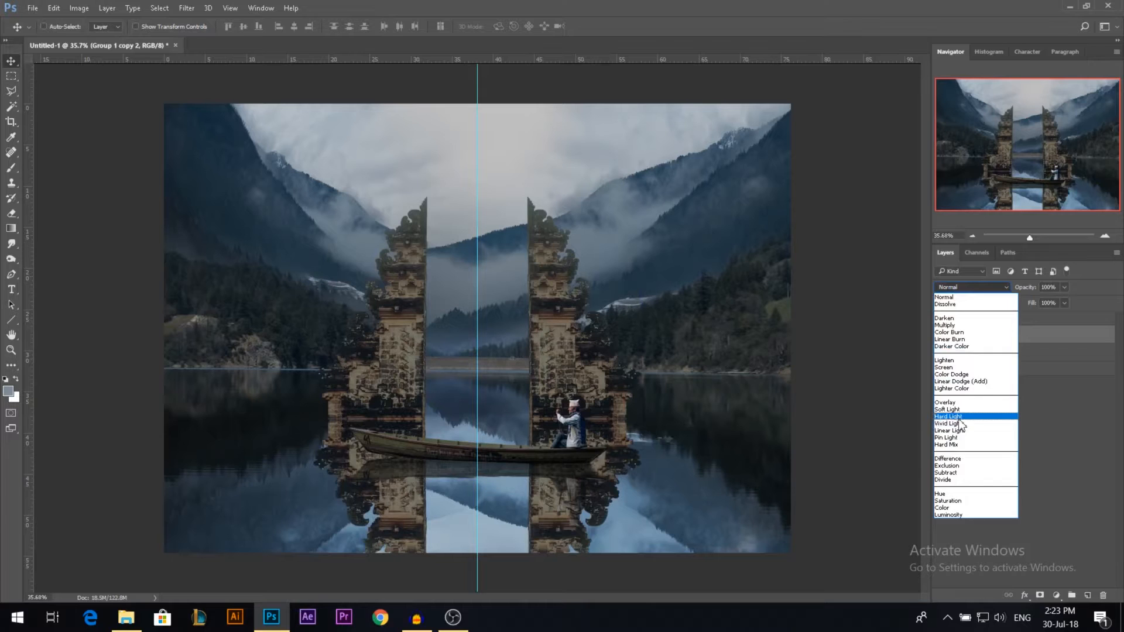
left_click(972, 414)
left_click(1064, 287)
left_click_drag(1067, 298, 1037, 300)
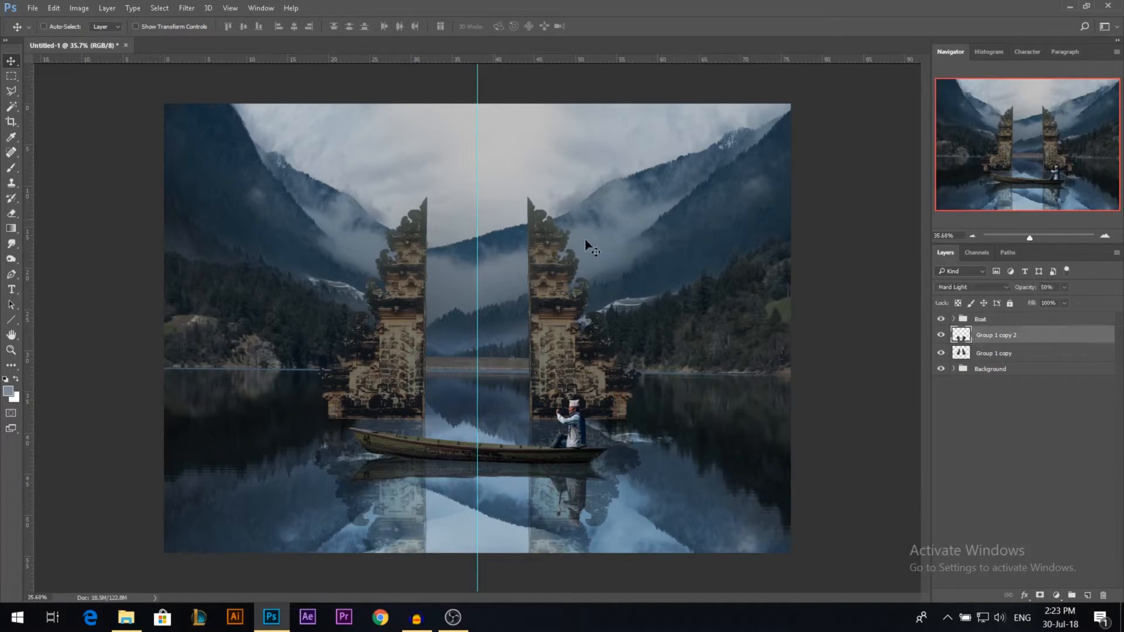
Step: Apply a slight tonal adjustment to the flipped tower reflection layer
left_click(88, 7)
mouse_move(100, 43)
left_click(306, 45)
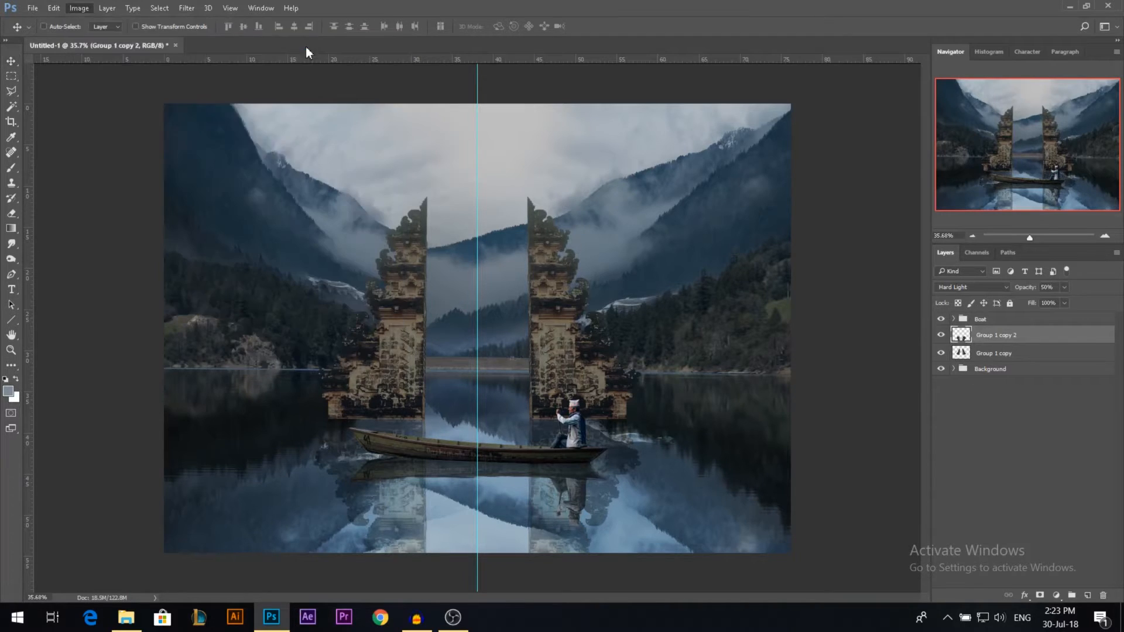
left_click_drag(175, 84, 158, 88)
left_click(267, 72)
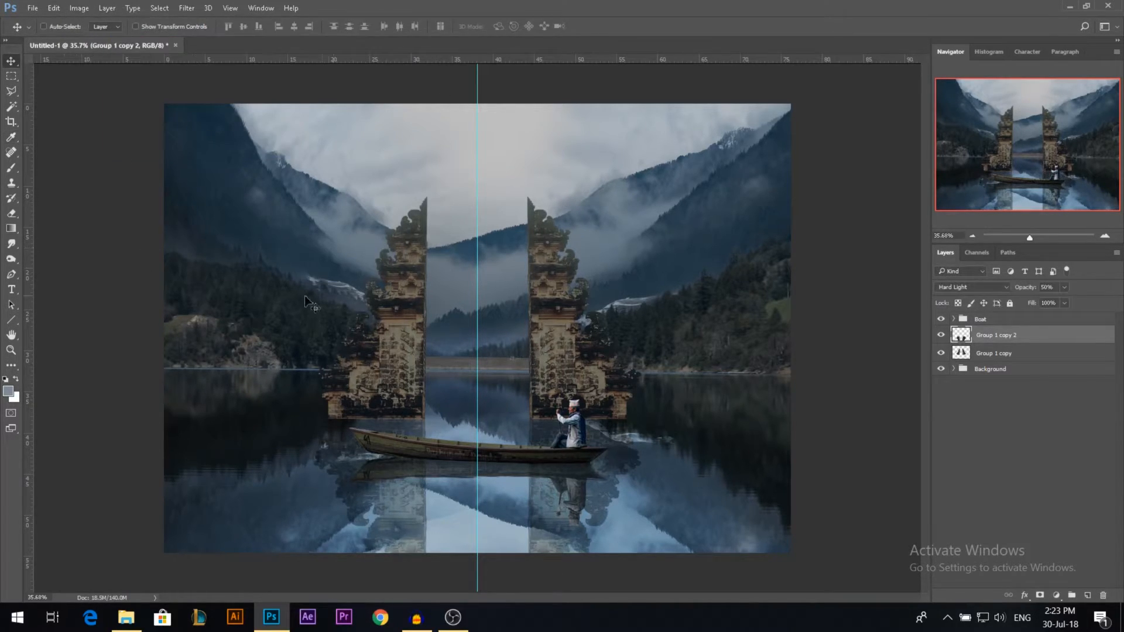
Step: Set up the Smudge tool with a flattened 403 px brush tip, 31% hardness and 14% strength
left_click(11, 243)
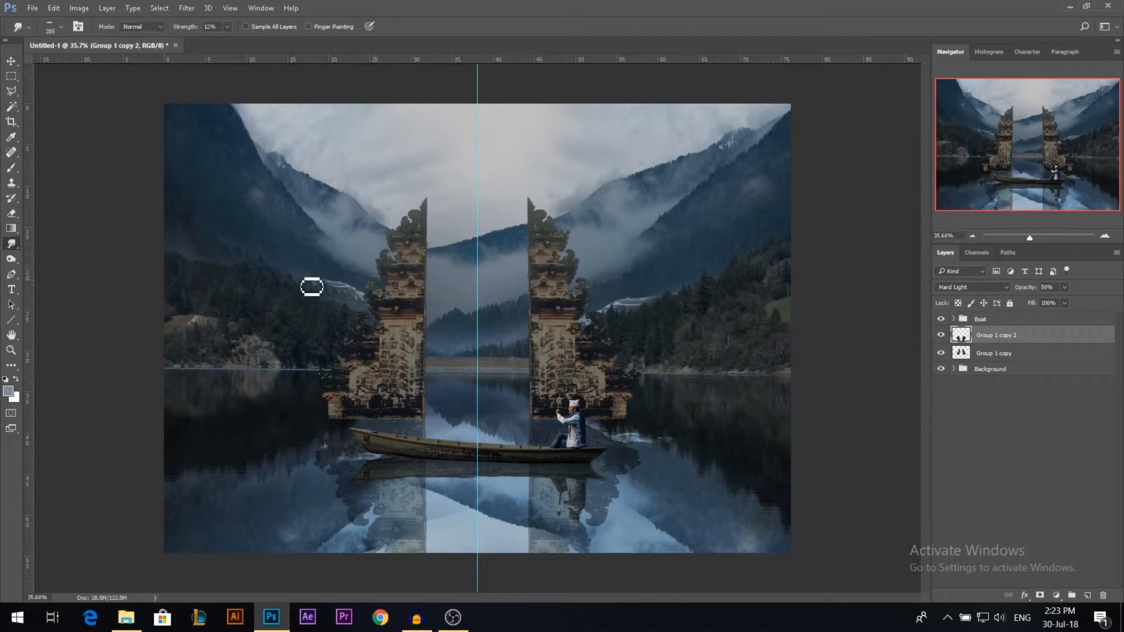
left_click(548, 366)
left_click(584, 337)
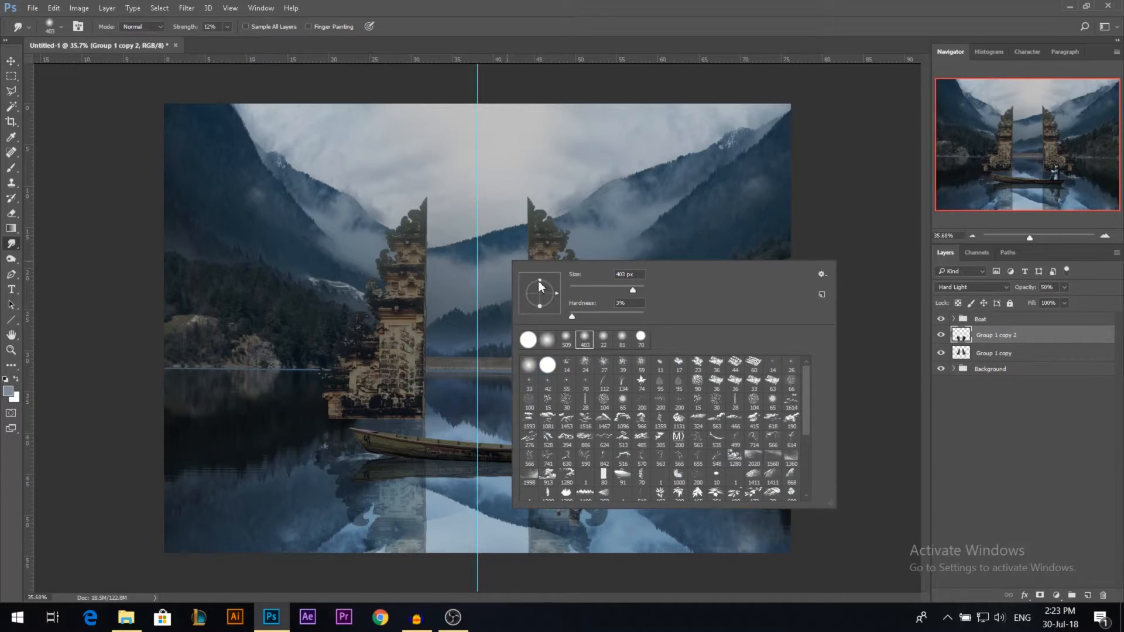
mouse_move(539, 280)
left_mouse_down()
mouse_move(539, 293)
mouse_move(592, 316)
left_mouse_up()
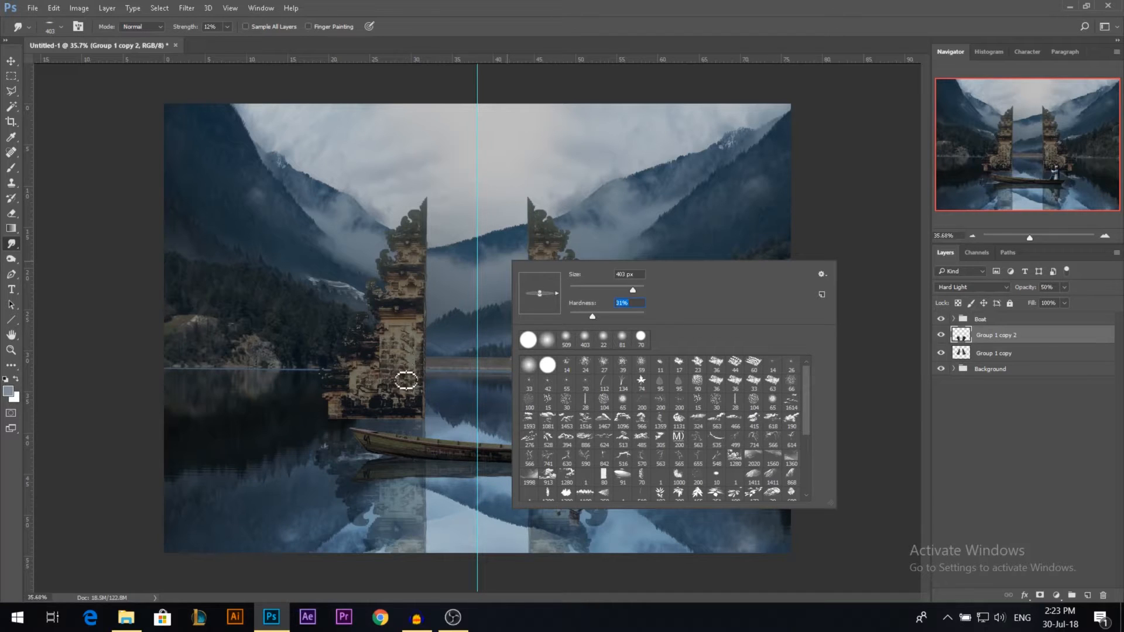
right_click(440, 402, "alt")
scroll(440, 403, "up", 4)
scroll(397, 382, "down", 3)
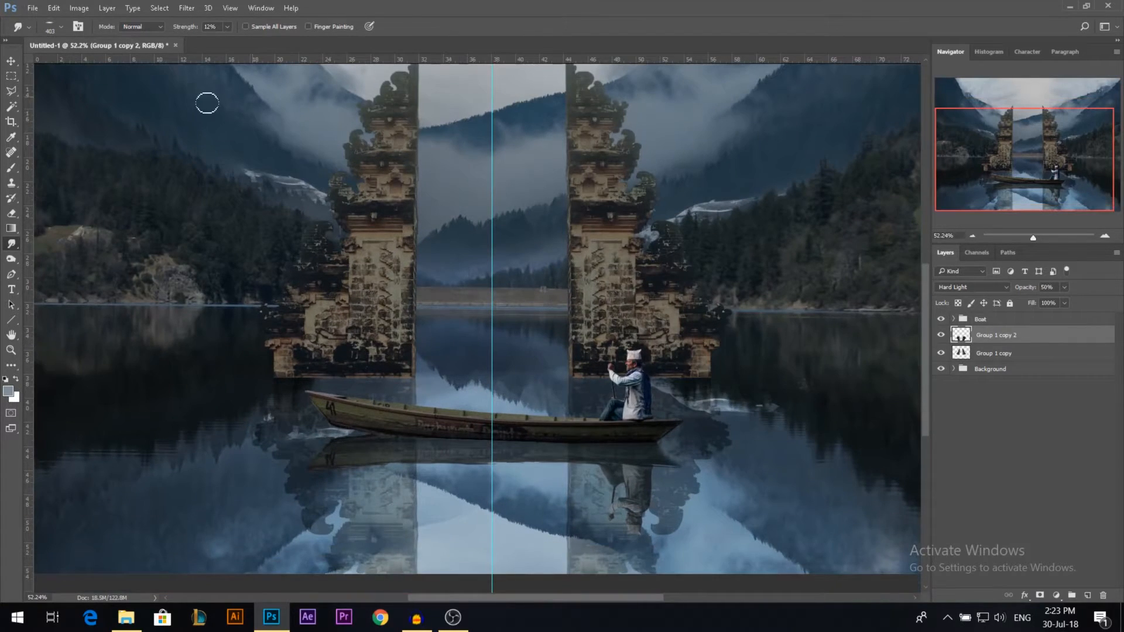
left_click_drag(200, 30, 196, 36)
Step: Smudge the reflections of both towers sideways into watery ripples, adjusting the brush tip's roundness between them
scroll(349, 216, "down", 2)
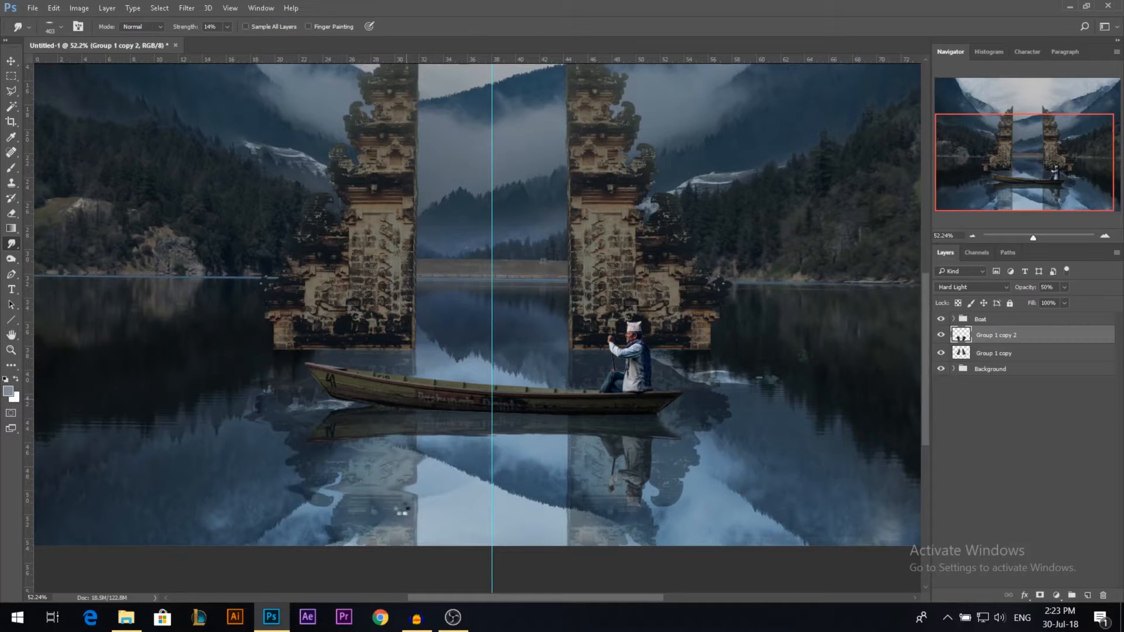
right_click(420, 514)
left_click_drag(420, 514, 338, 521)
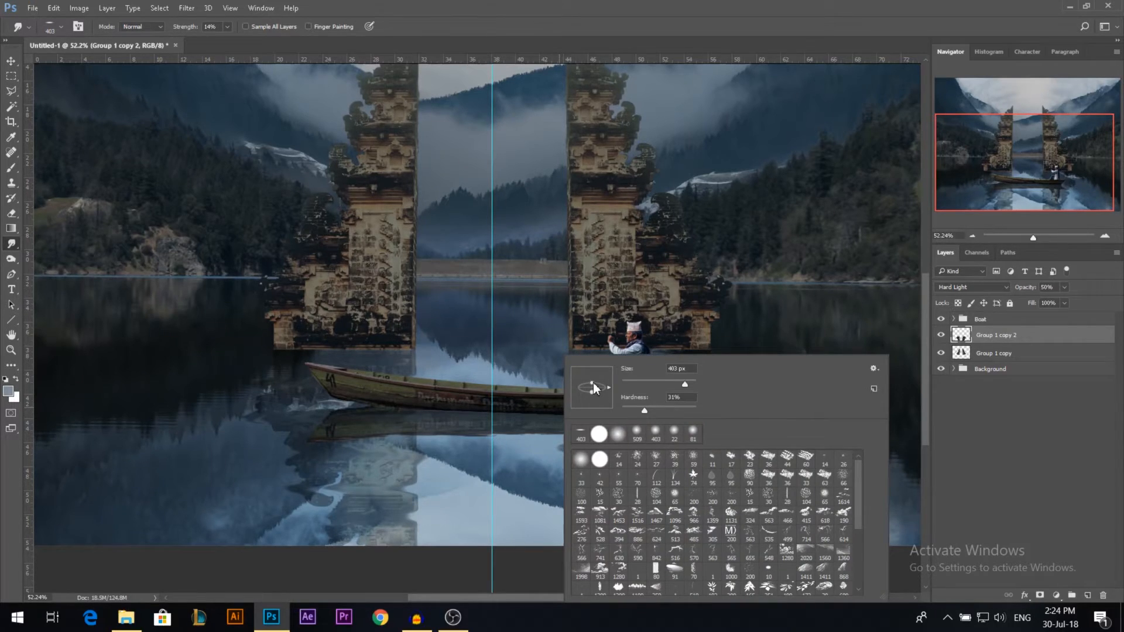
left_click_drag(593, 383, 593, 378)
left_click(509, 418)
left_click_drag(554, 467, 572, 436)
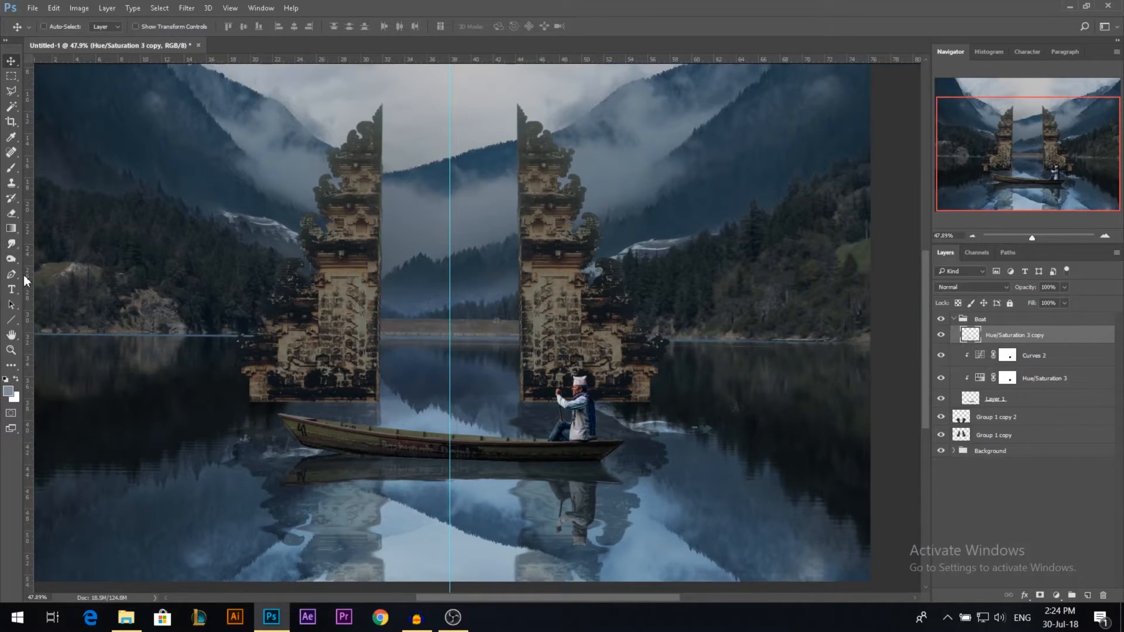
Step: Refine the boat and rower's water reflection with the Smudge tool at 14% strength
key("r")
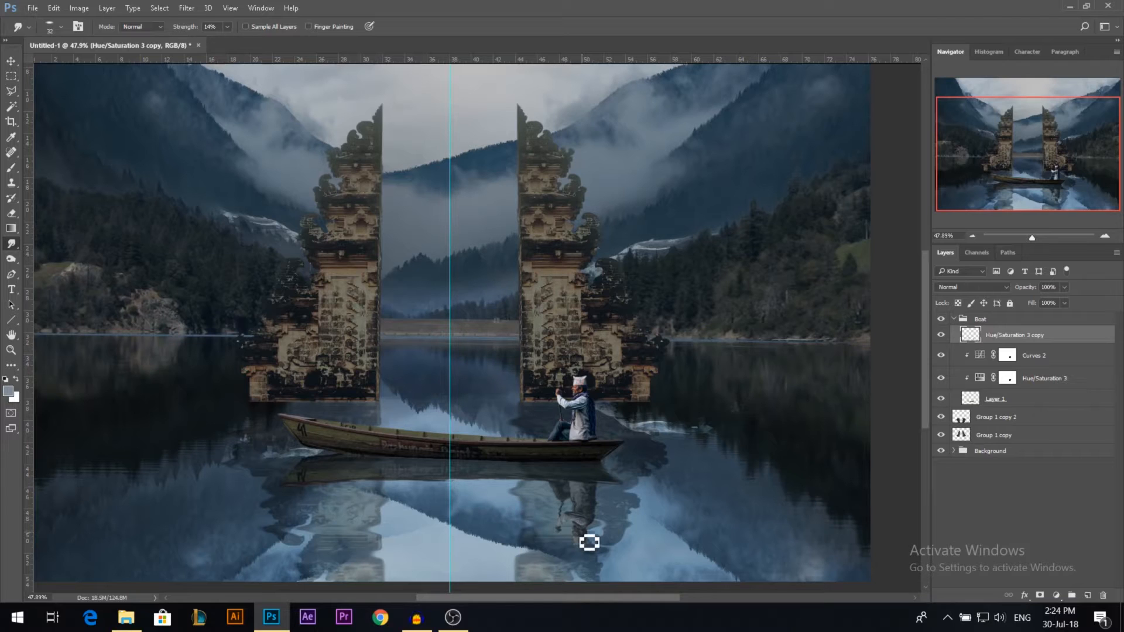
key("v")
scroll(573, 458, "down", 2)
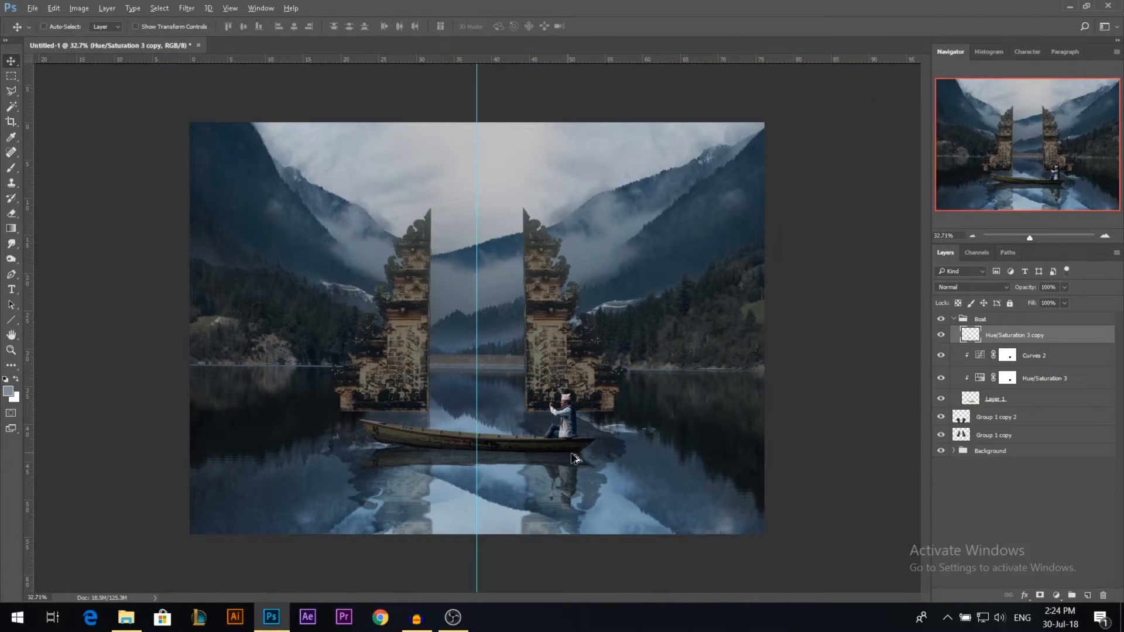
scroll(685, 354, "down", 1)
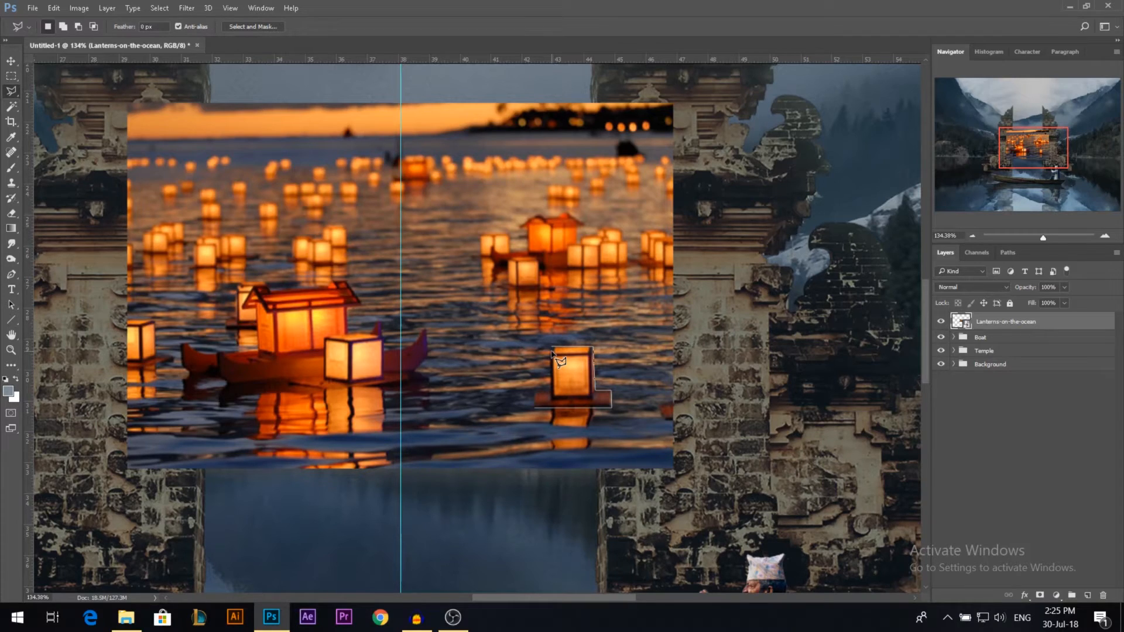
Step: Close the polygonal selection around the single floating lantern and copy the lantern to its own layer
left_click(551, 353)
key("ctrl+j")
Step: Outline the square lantern at the front of the small lantern boat, including its base, with the Polygonal Lasso
scroll(317, 363, "up", 1)
left_click(325, 335)
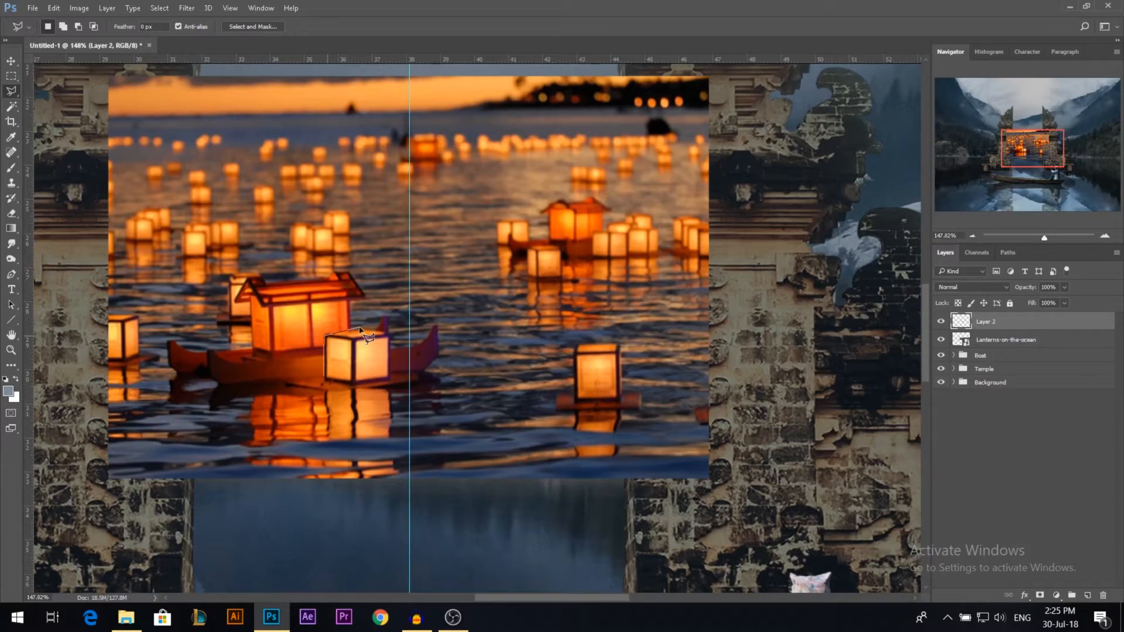
left_click(364, 329)
left_click(390, 334)
left_click(390, 375)
left_click(418, 376)
left_click(417, 381)
left_click(340, 389)
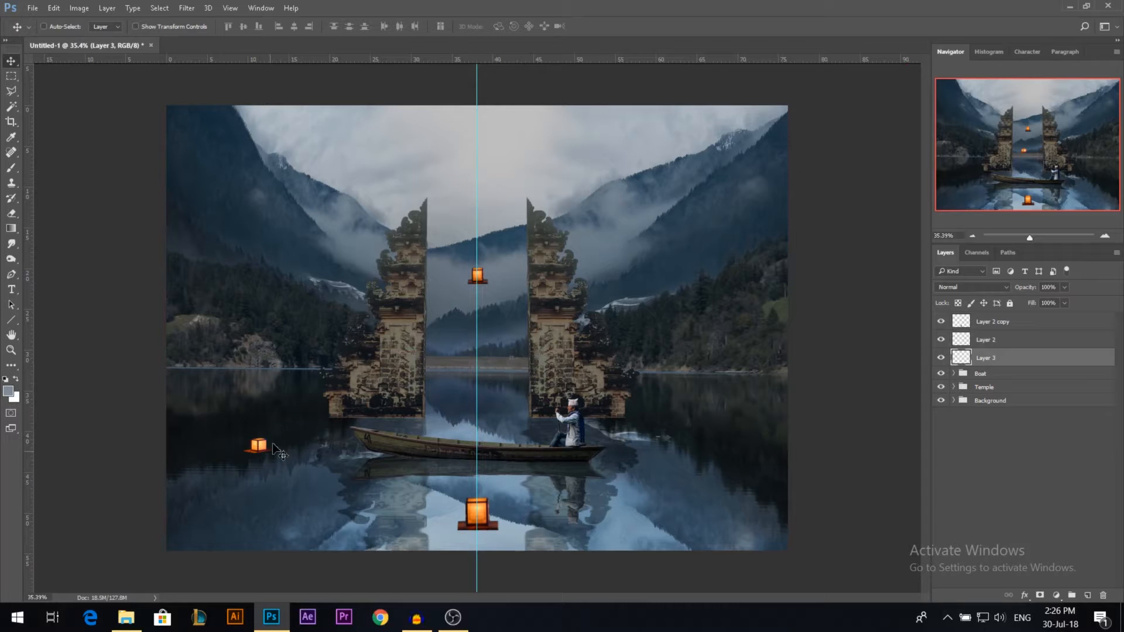
Step: Place a copy of the left lantern on the water right of the boat and resize the smaller lantern behind it
left_click_drag(279, 451, 703, 465)
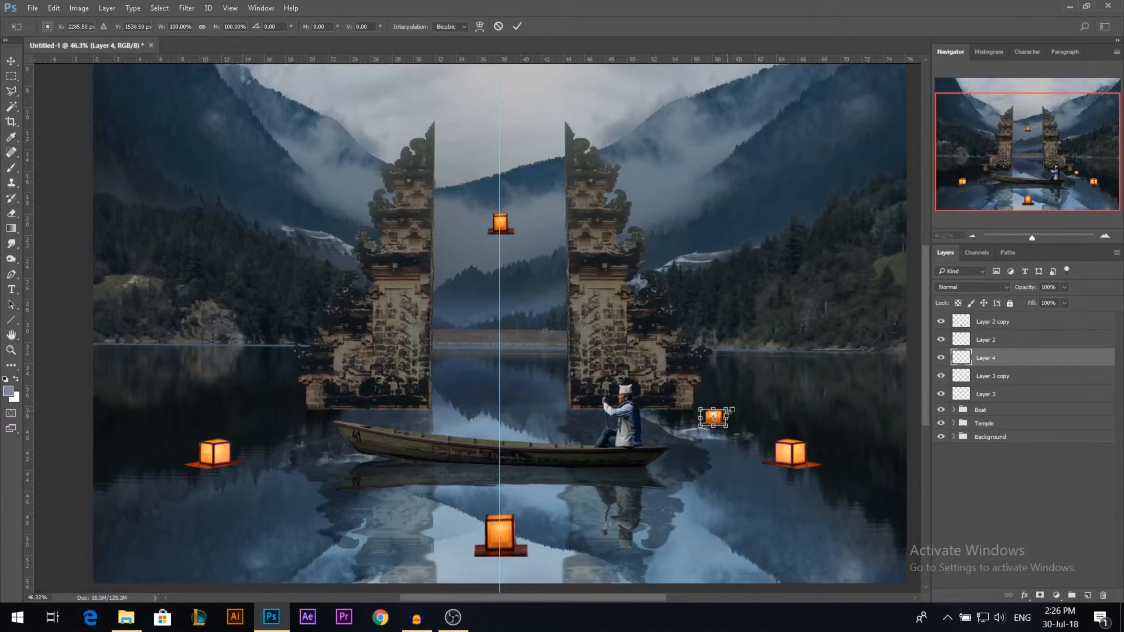
left_click_drag(730, 410, 734, 404)
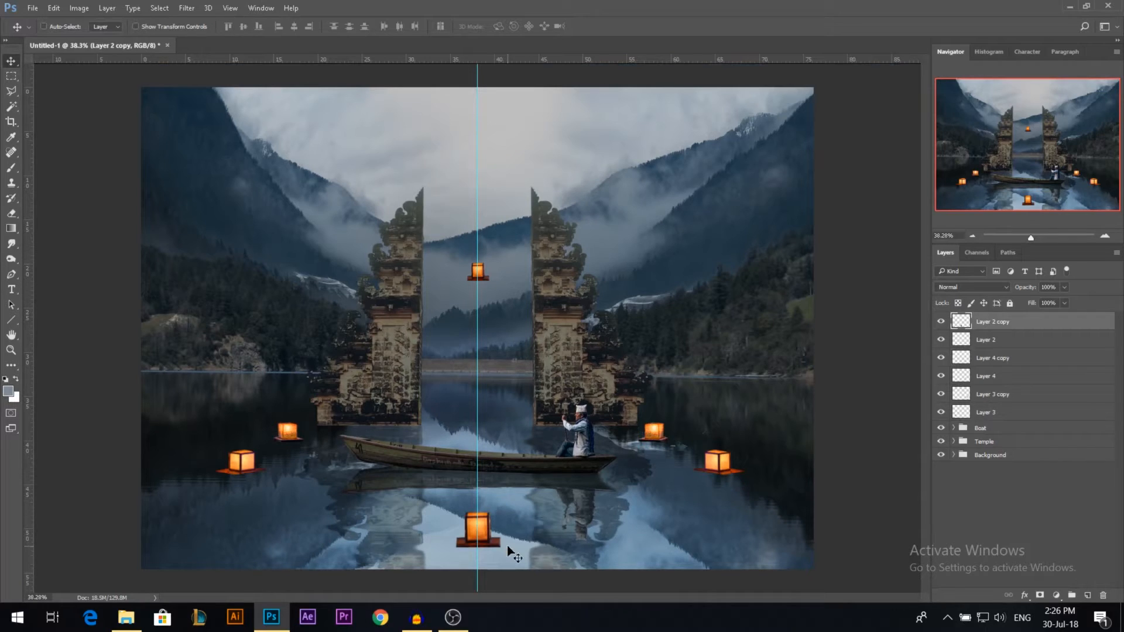
Step: Duplicate the front centre lantern and transform the copy into a flipped reflection beneath it
key("ctrl+j")
key("ctrl+t")
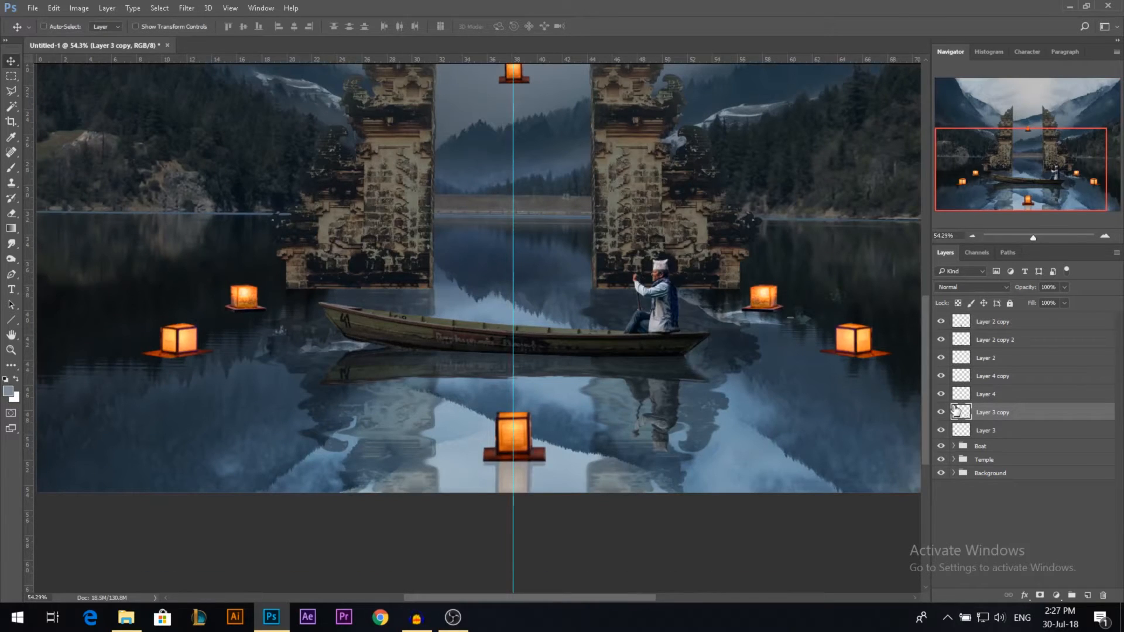
Step: Duplicate the large right lantern, place the flipped copy beneath it as a reflection and adjust its shape
scroll(755, 351, "up", 3)
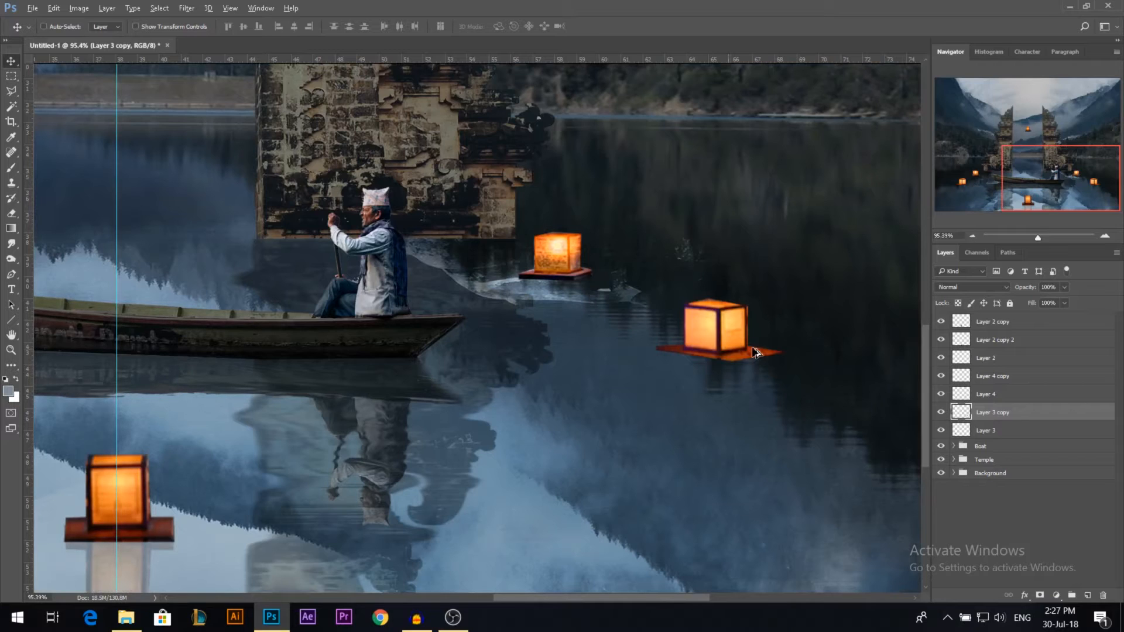
left_click_drag(754, 351, 718, 388)
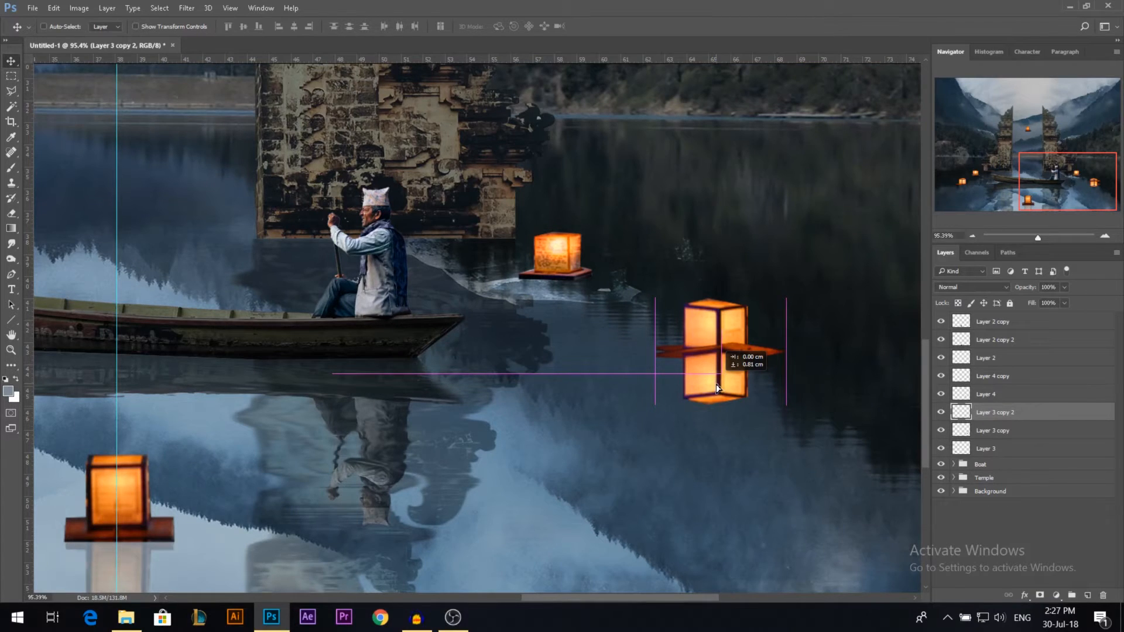
left_click_drag(718, 387, 718, 405)
key("ctrl+t")
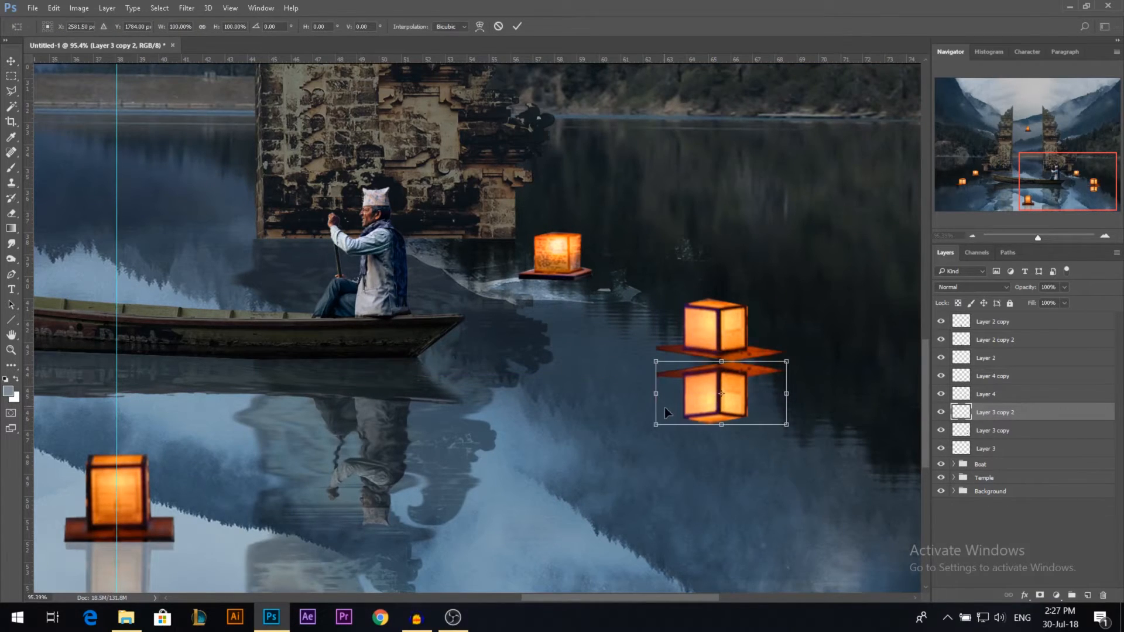
left_click_drag(787, 393, 756, 398)
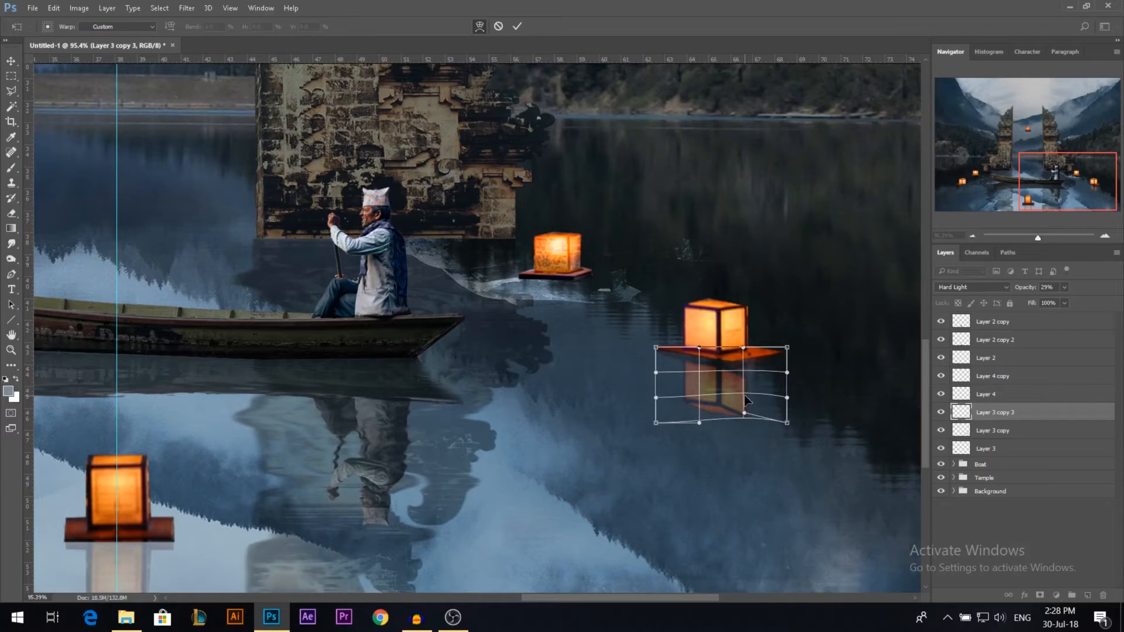
Step: Lower the right lantern reflection's opacity to 22% and erase along its lower right edge
left_click_drag(1030, 288, 1028, 291)
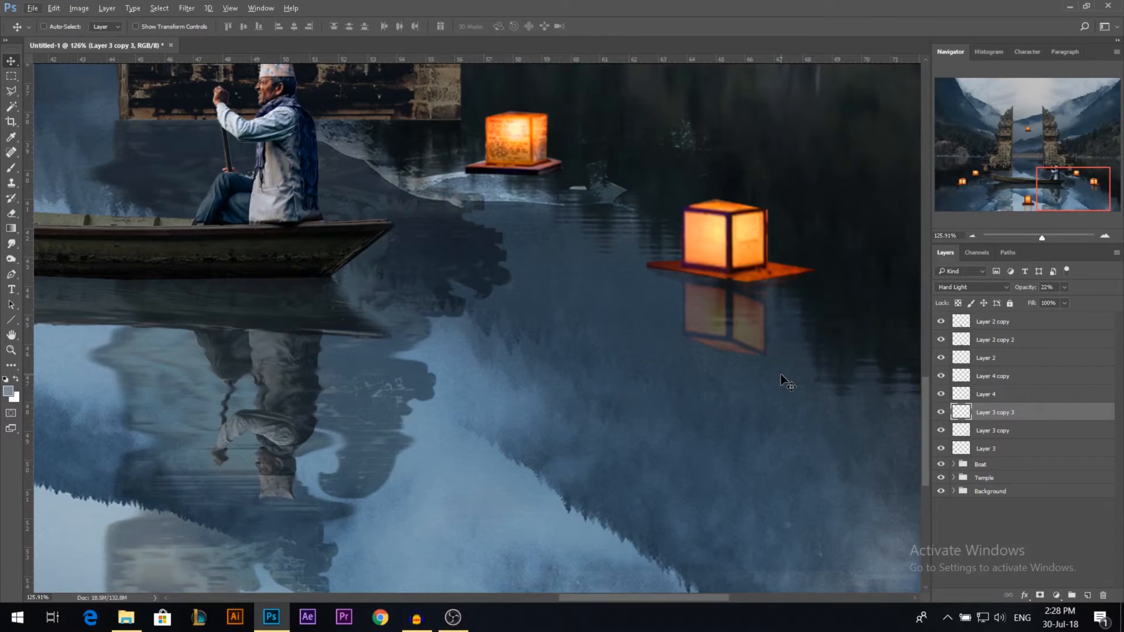
key("e")
left_click_drag(749, 340, 780, 308)
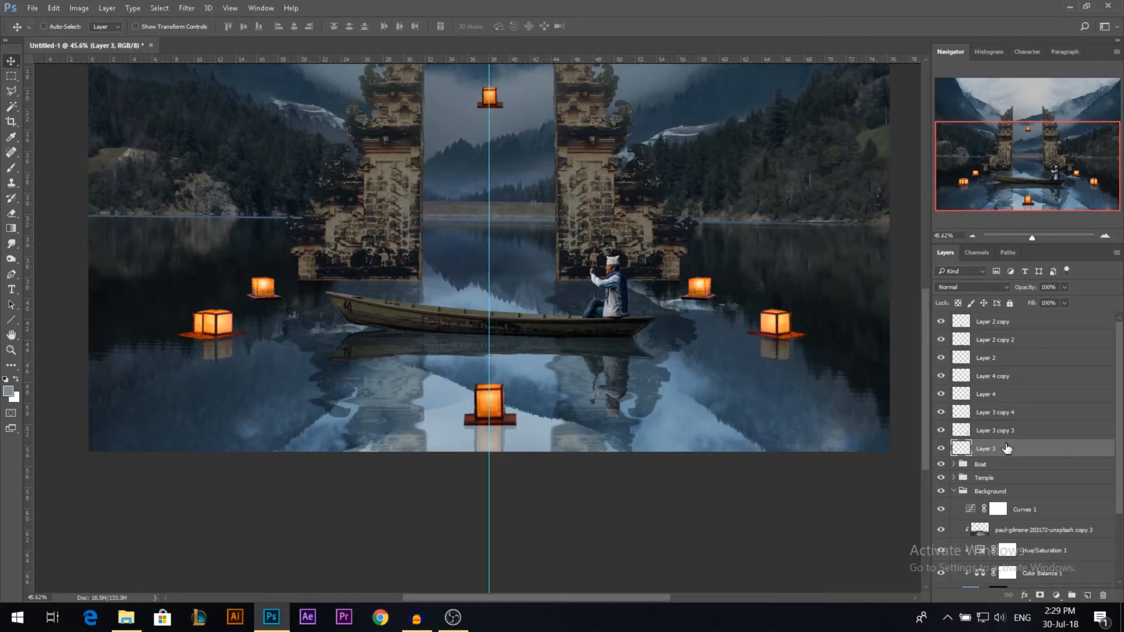
Step: Delete the original left lantern layer, Layer 3, leaving the mirrored lantern with its reflection
key("Delete")
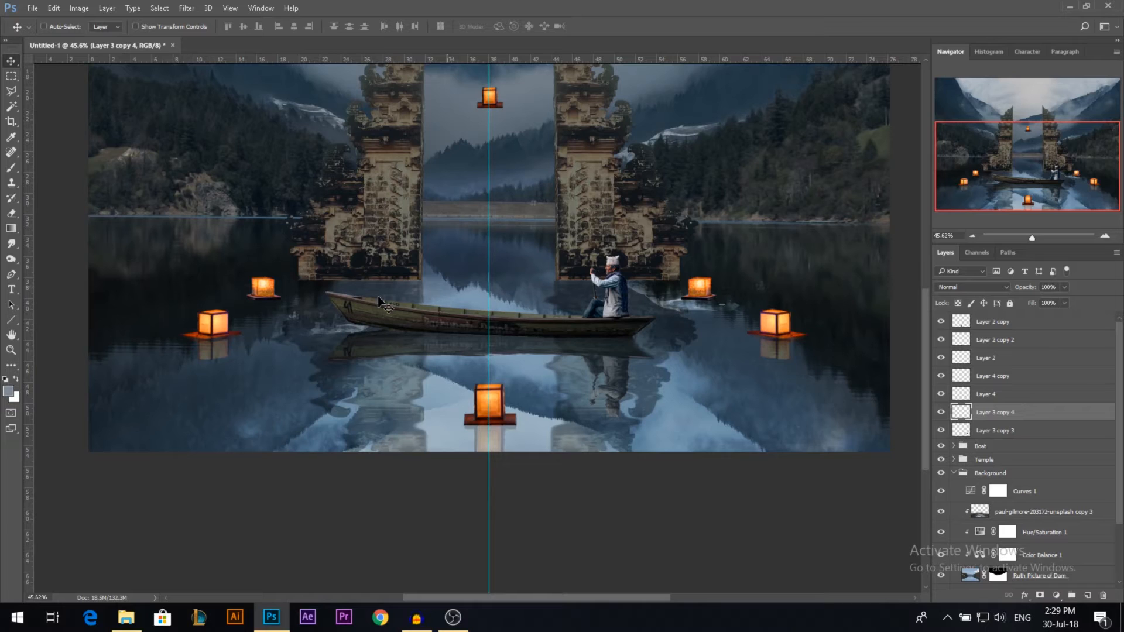
scroll(495, 553, "down", 1)
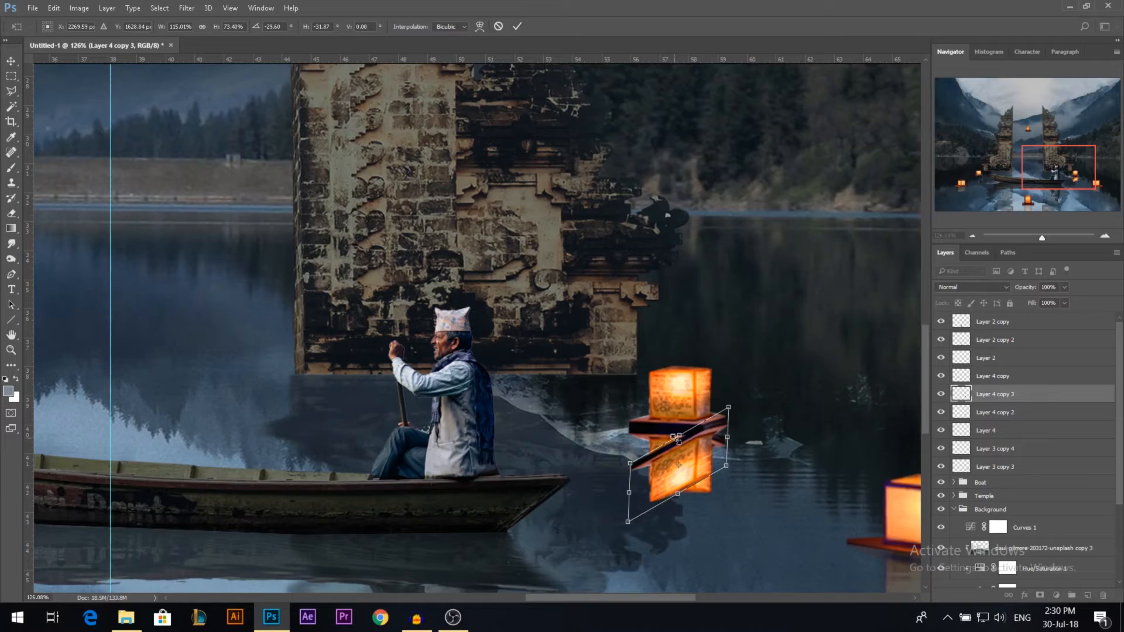
Step: Apply the skew to the small right lantern's reflection, move it below the lantern's layer and clean it up with the Eraser
key("Return")
key("ctrl+bracketleft")
key("e")
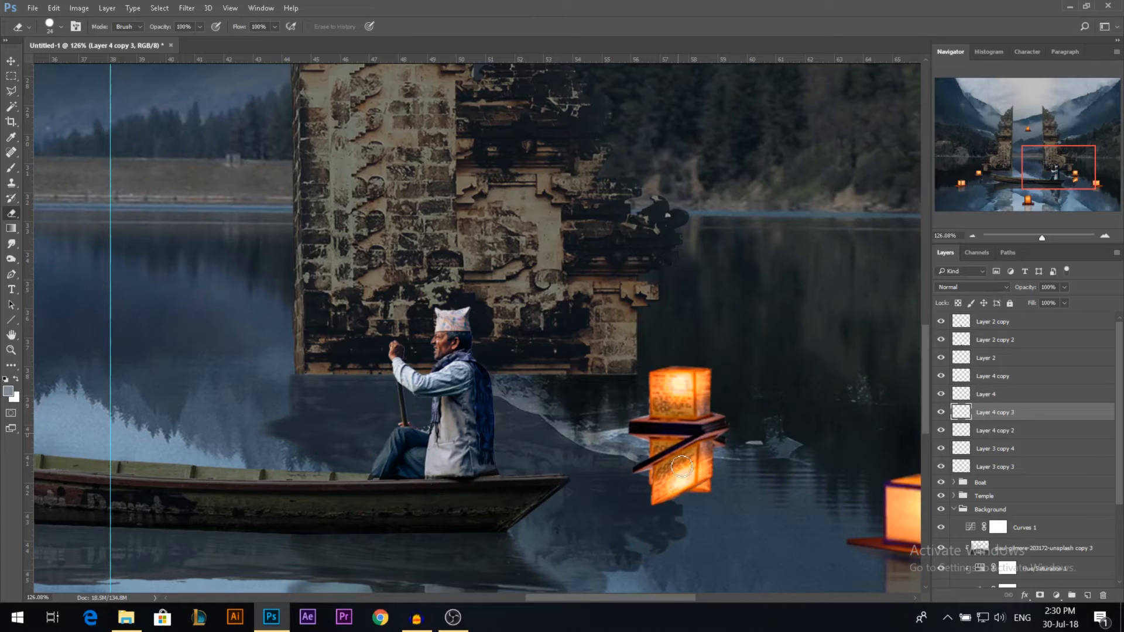
key("ctrl+alt+z")
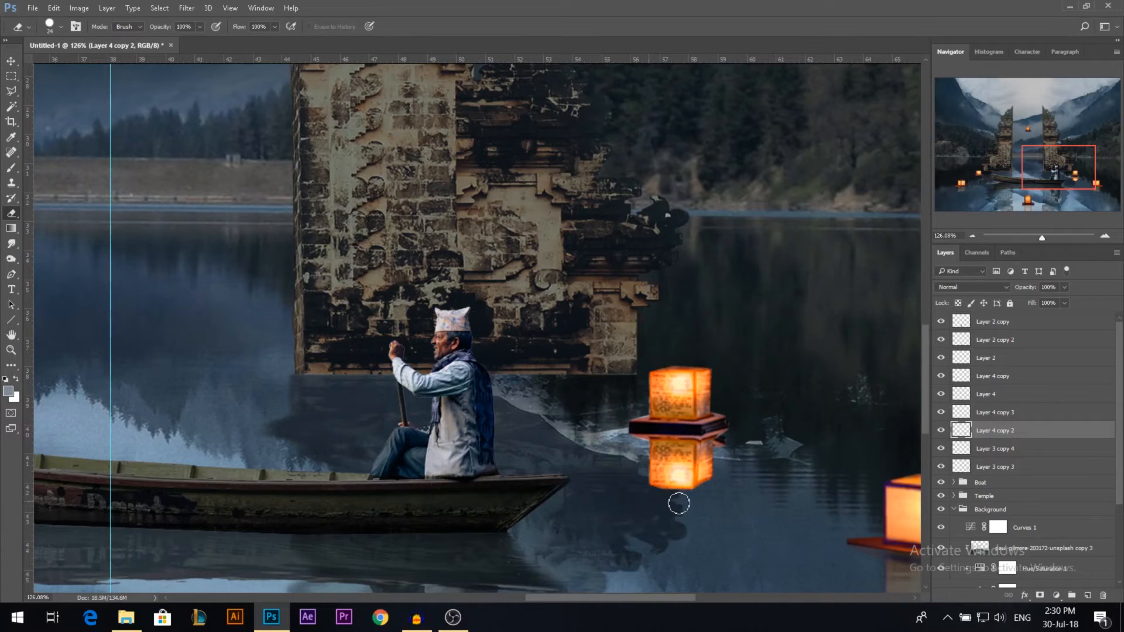
key("v")
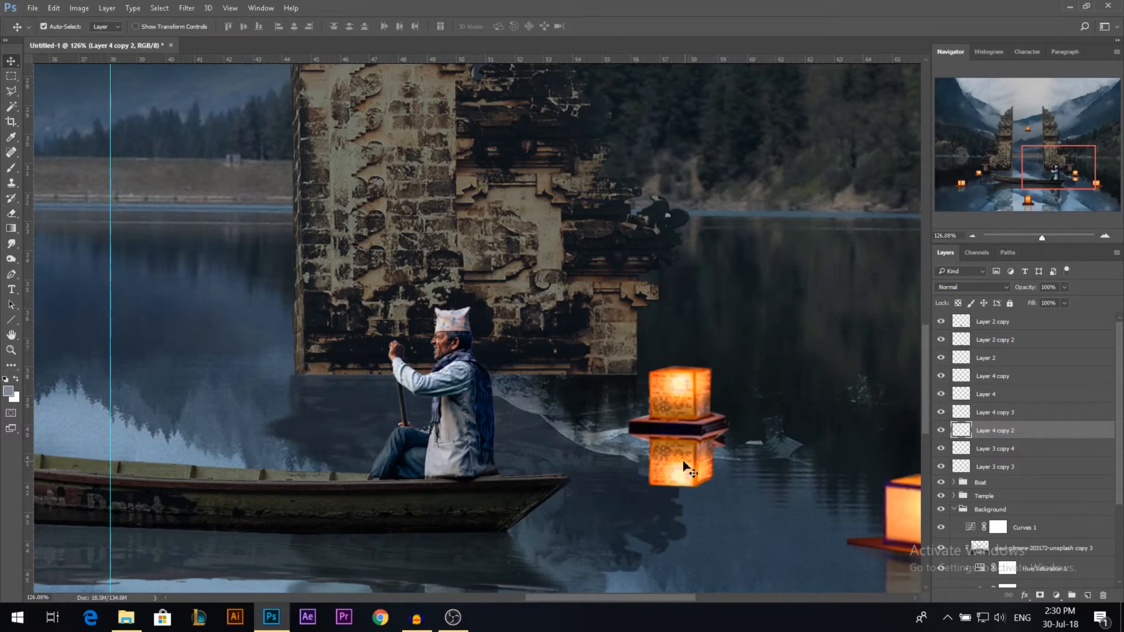
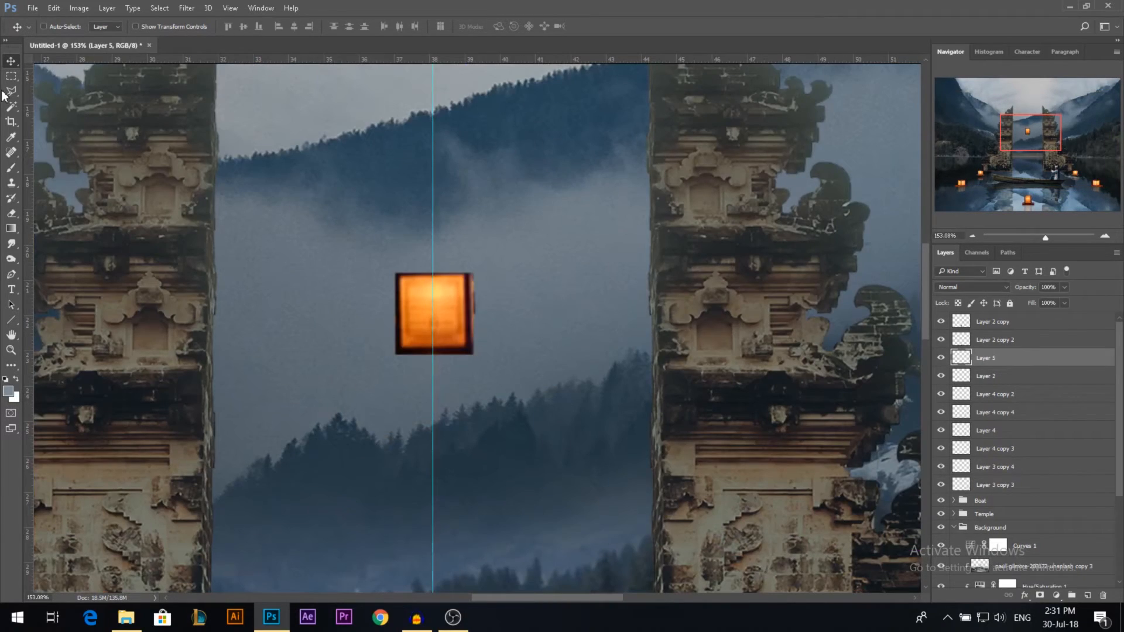
Step: On Layer 5, fill a thin dark brown strip about 12 cm wide between the two temple pillars and shade it with the Burn tool
left_click(11, 76)
left_click_drag(217, 170, 638, 177)
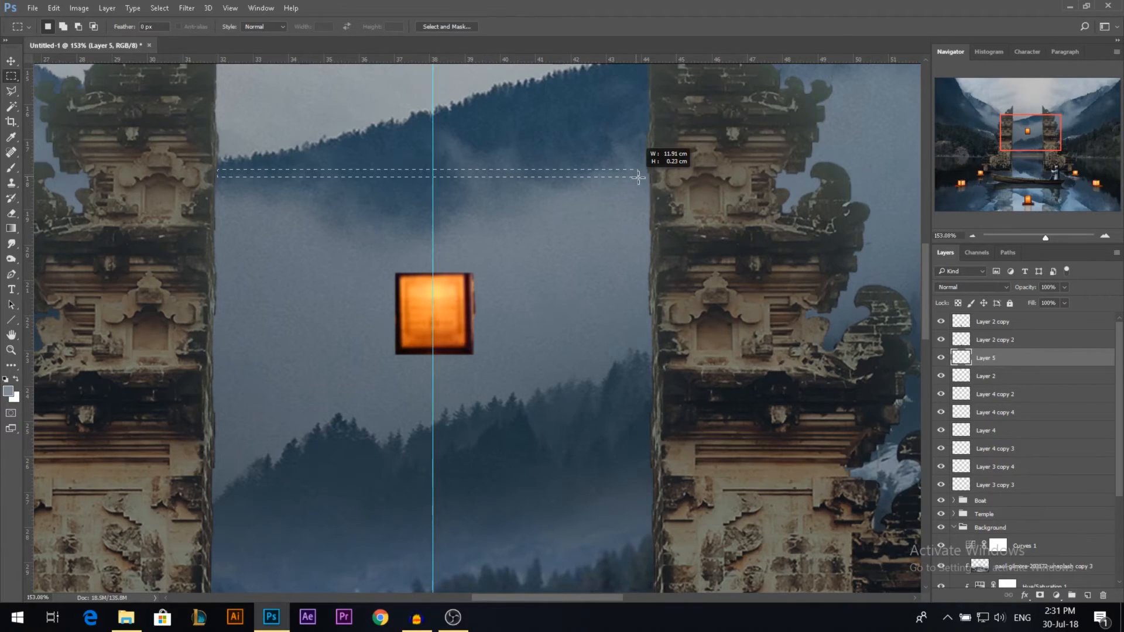
left_click_drag(638, 176, 648, 175)
key("alt+BackSpace")
key("ctrl+d")
key("o")
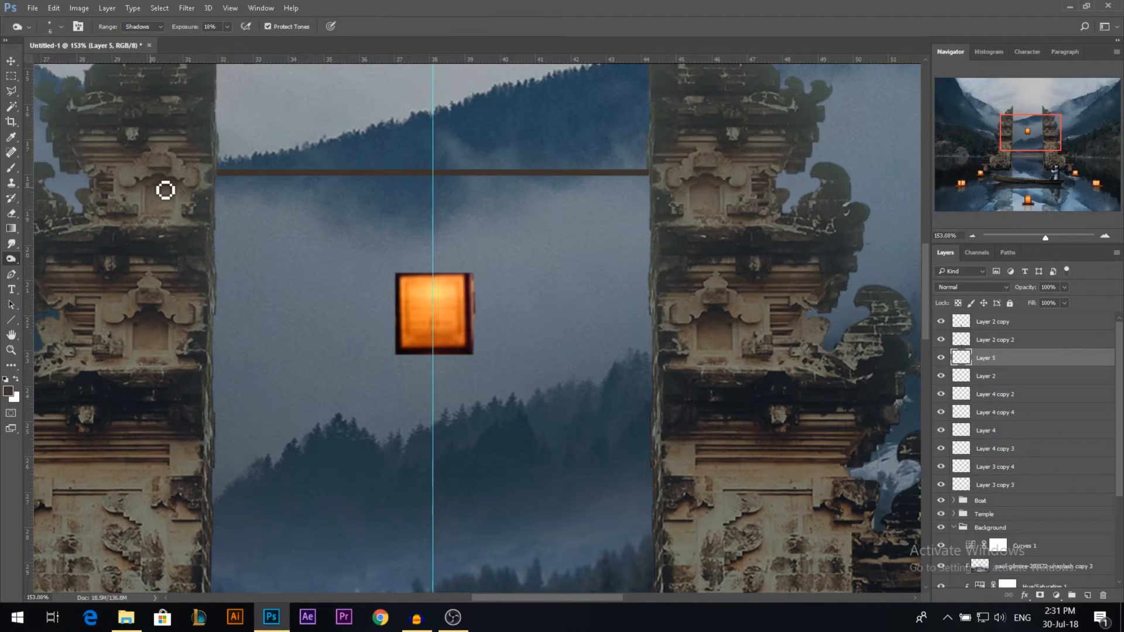
scroll(675, 181, "left", 2)
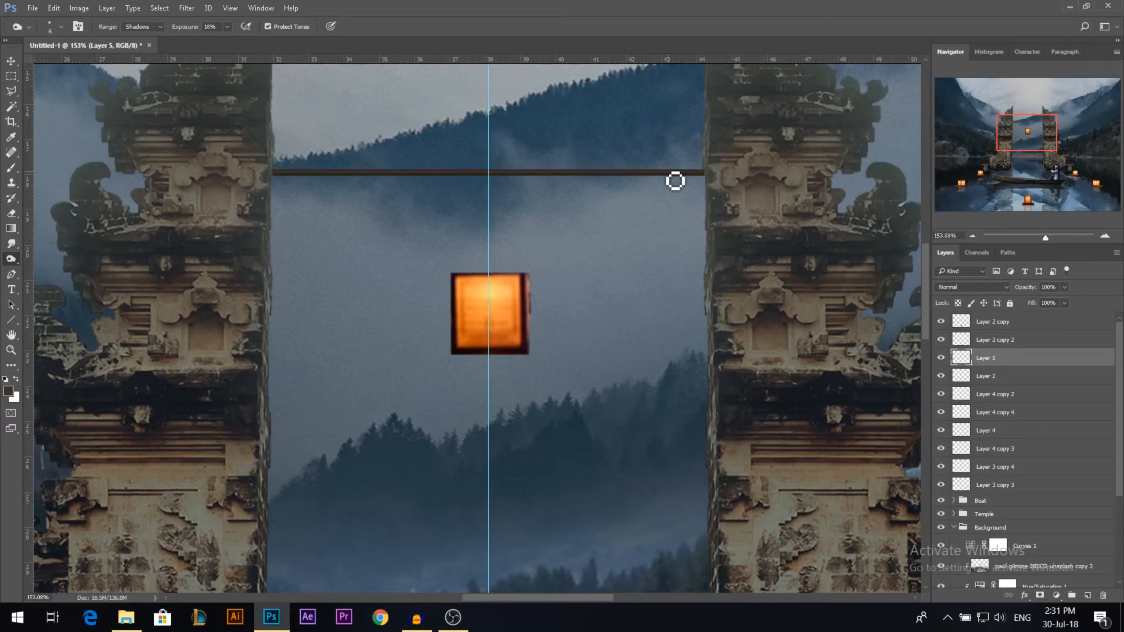
scroll(320, 170, "up", 1)
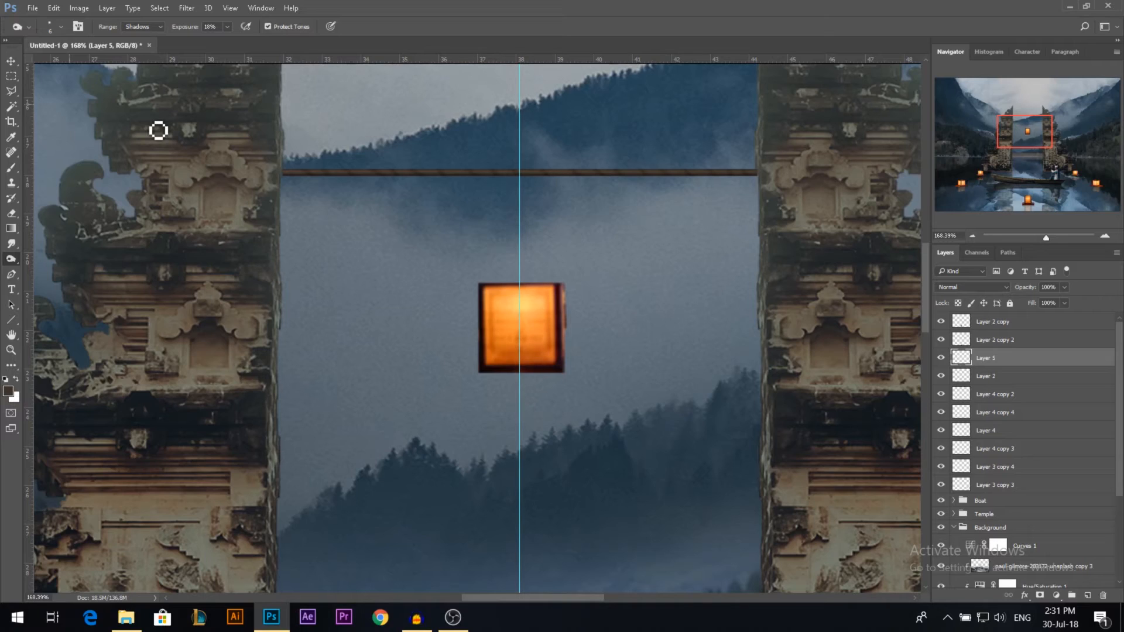
Step: Bend the brown rope into a sag meeting the hanging lantern, and open Curves for the lantern's Layer 2
left_click_drag(555, 240, 555, 303)
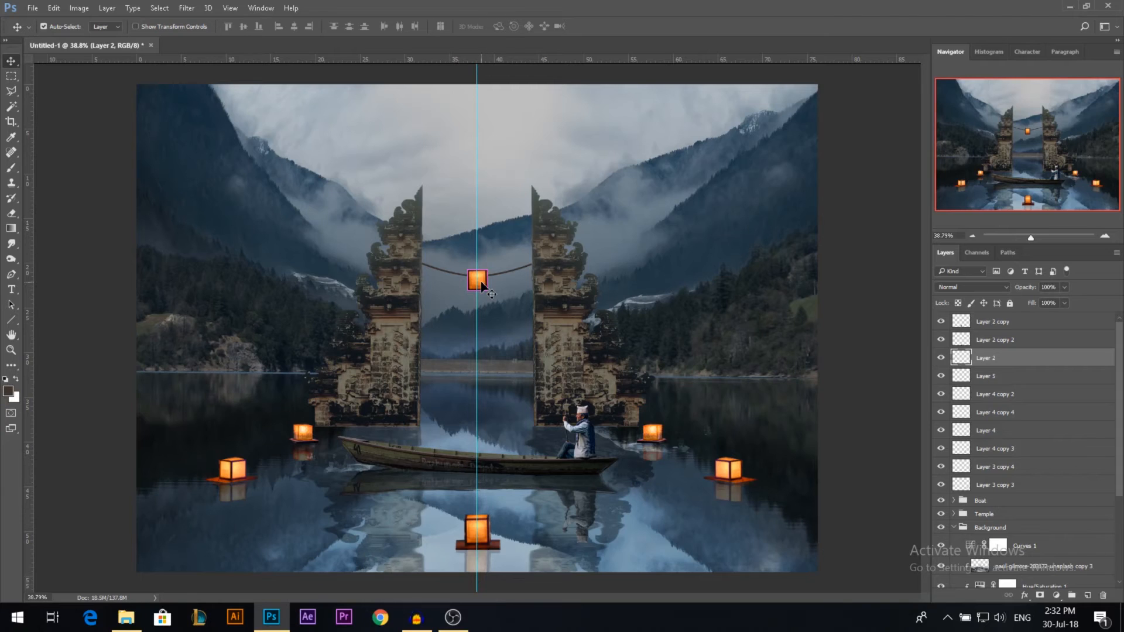
key("ctrl+m")
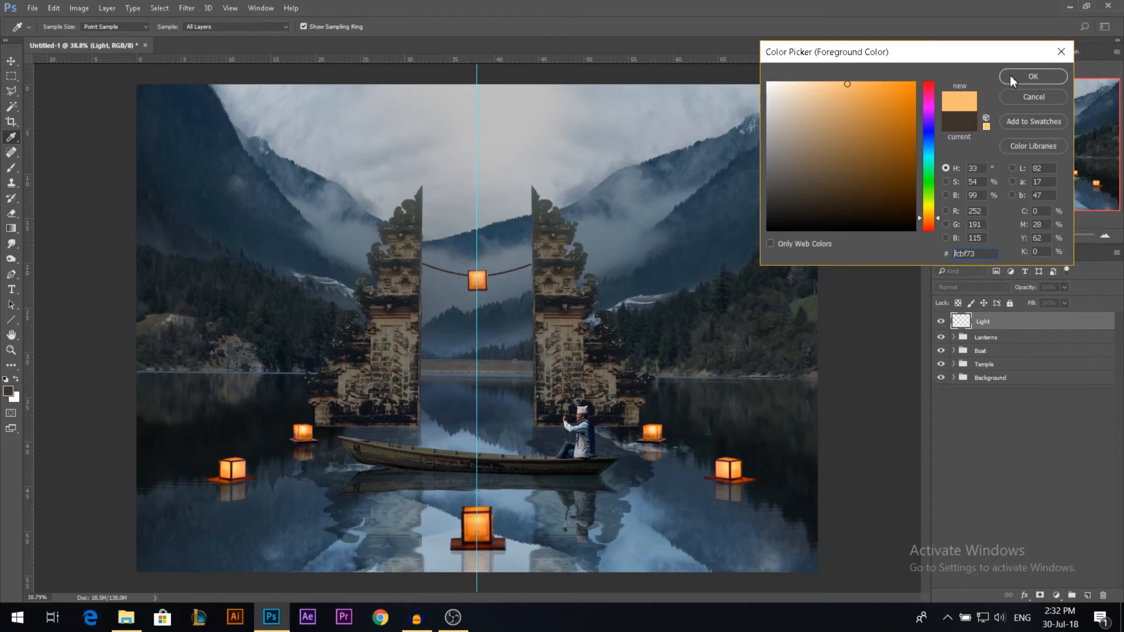
Step: Set the foreground colour to #fcbf73, set the Light layer to Linear Dodge (Add) and dab light onto the hanging lantern
left_click(1009, 75)
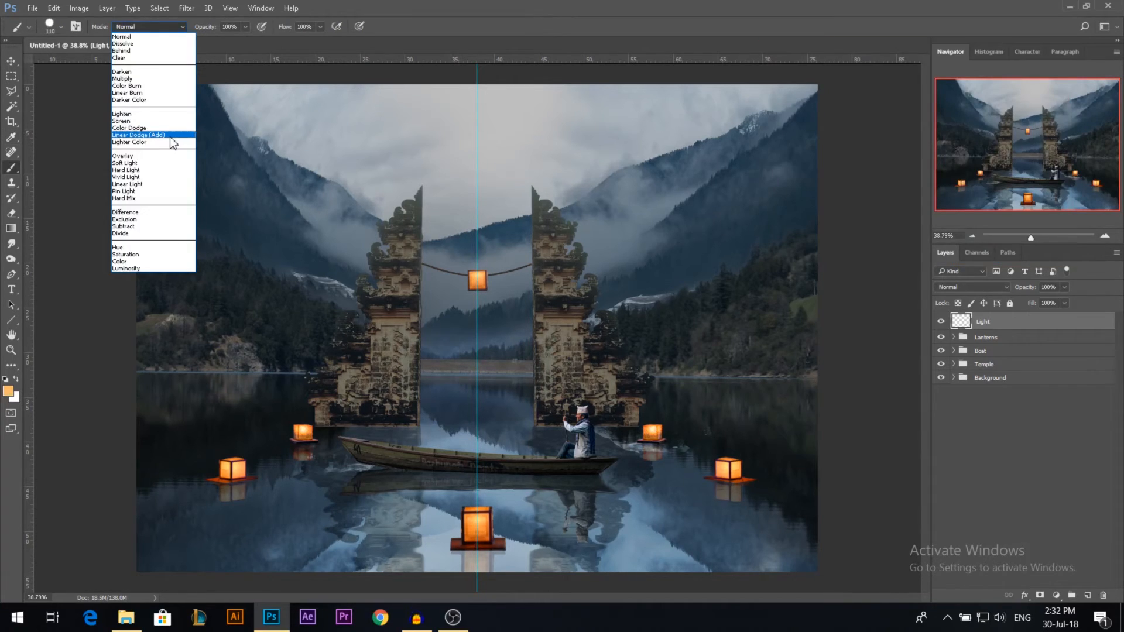
left_click(972, 287)
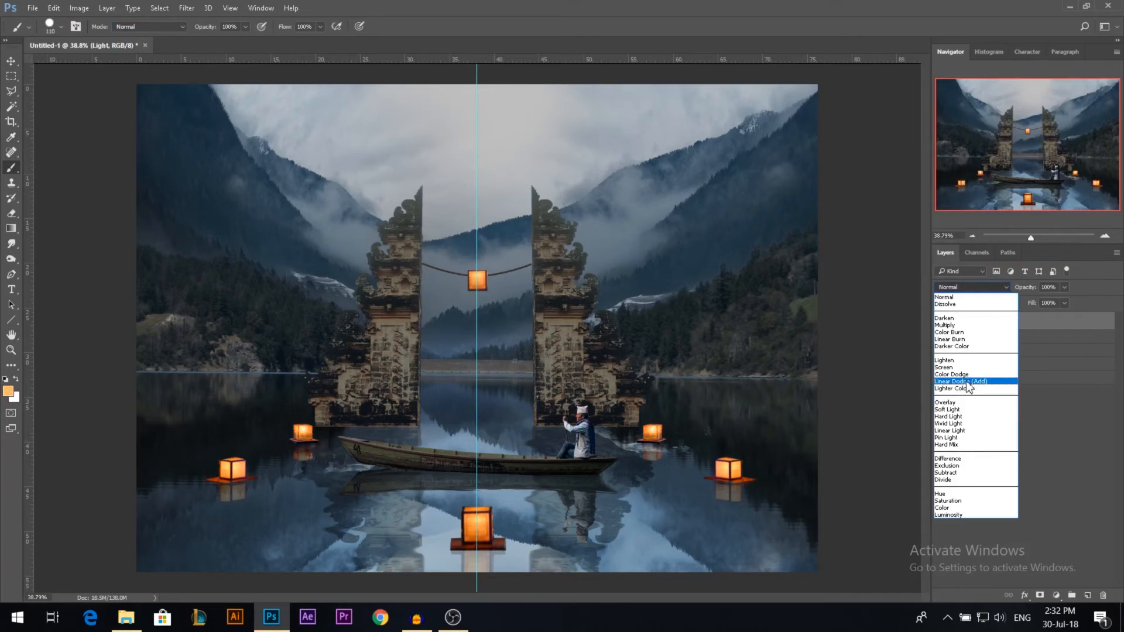
left_click(967, 382)
left_click(476, 280)
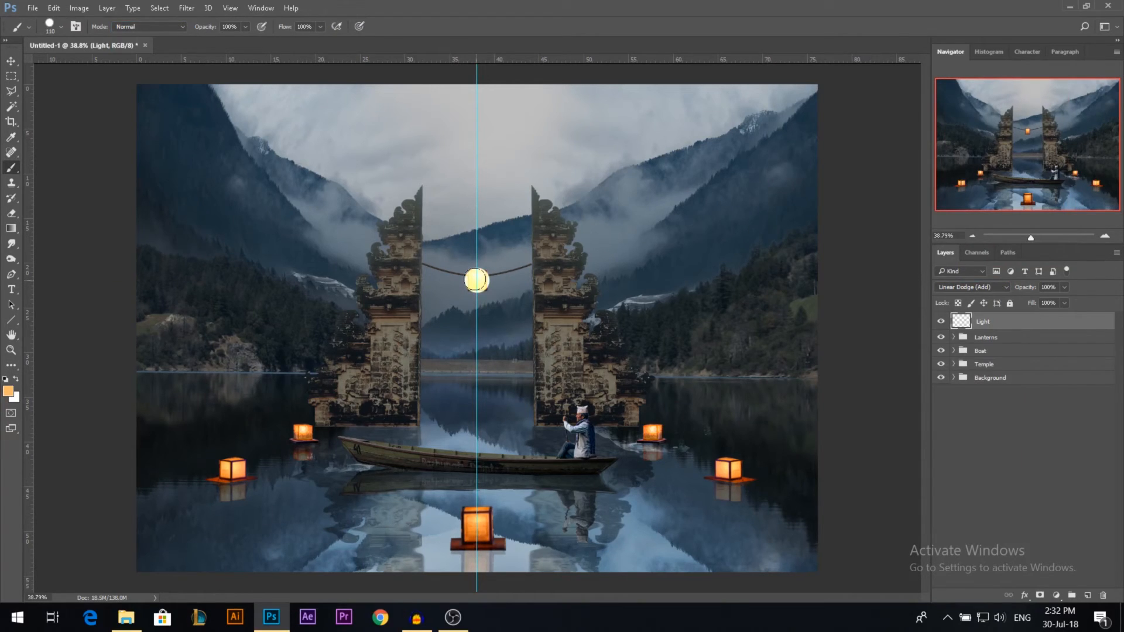
right_click(476, 280)
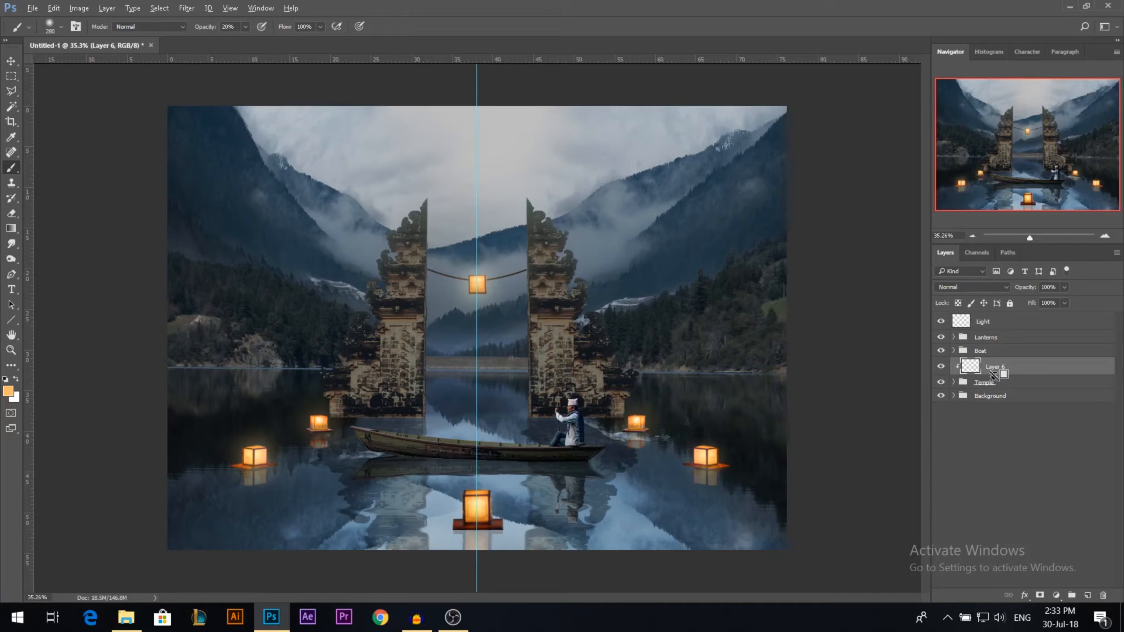
Step: Paint warm light down both temple pillars' inner edges on the clipped Layer 6 and set its blend mode to Overlay after trying Screen
left_click_drag(539, 269, 539, 377)
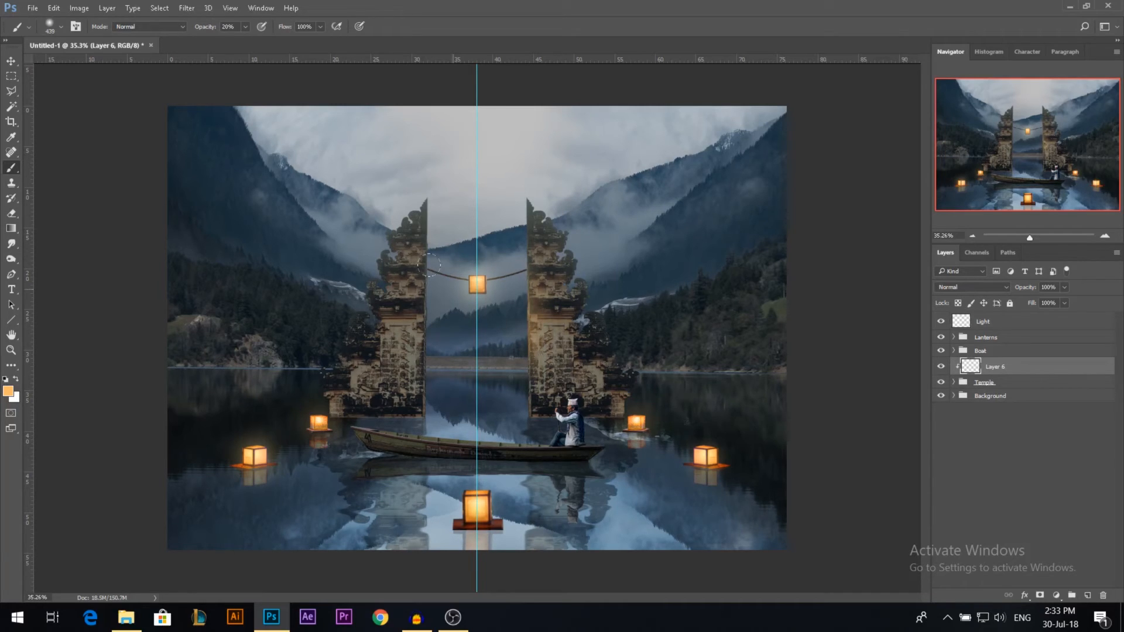
left_click_drag(429, 265, 426, 384)
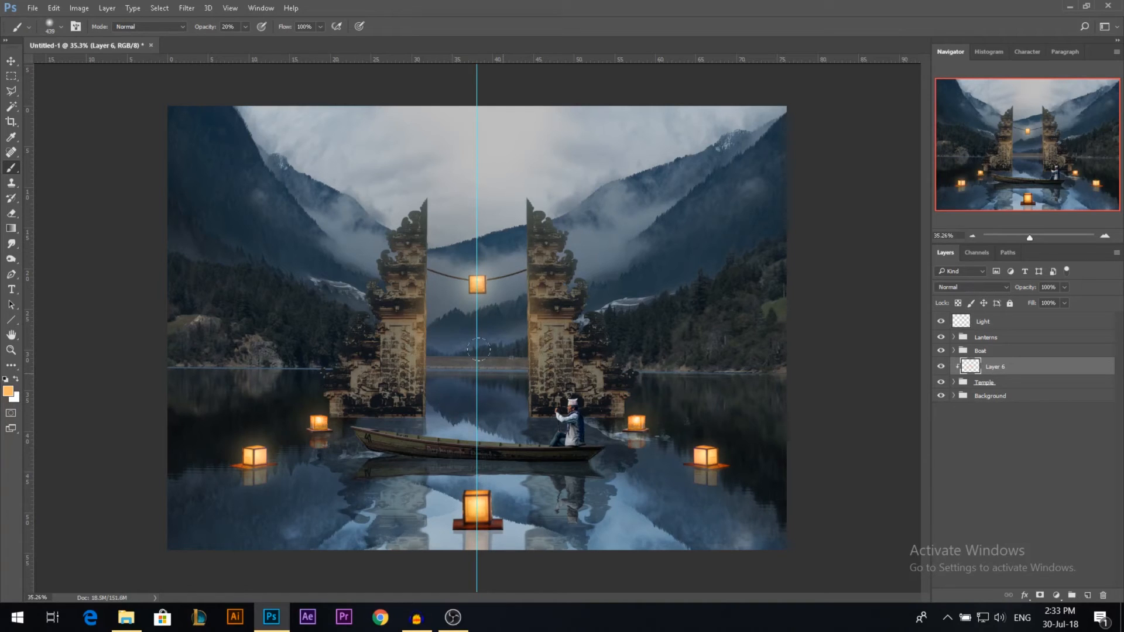
left_click(971, 286)
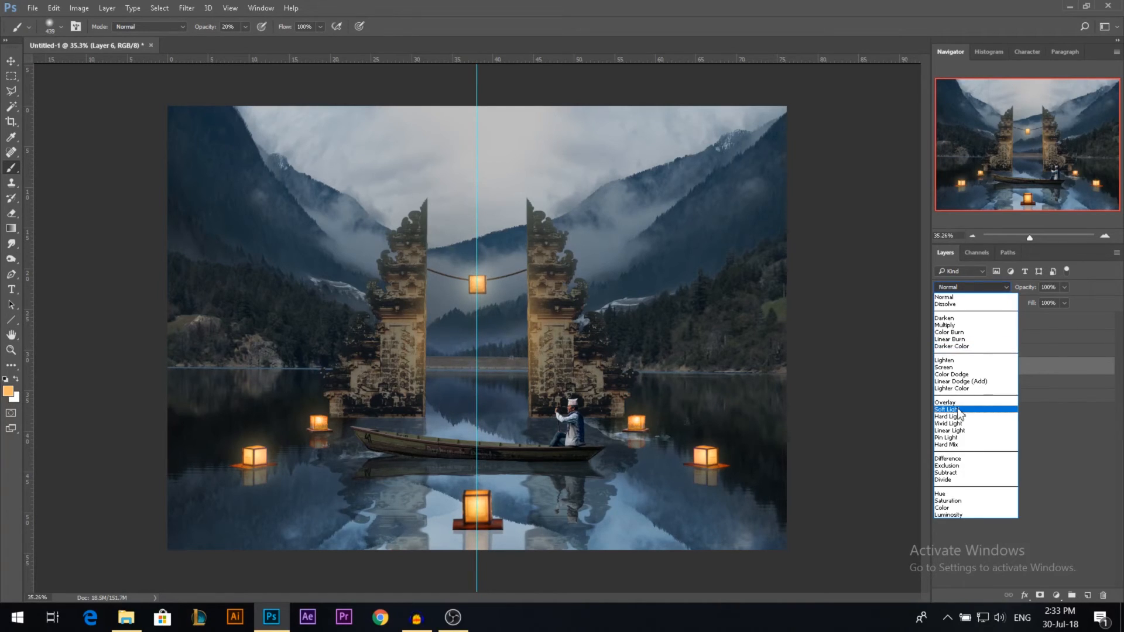
left_click(951, 403)
left_click(972, 286)
left_click(954, 376)
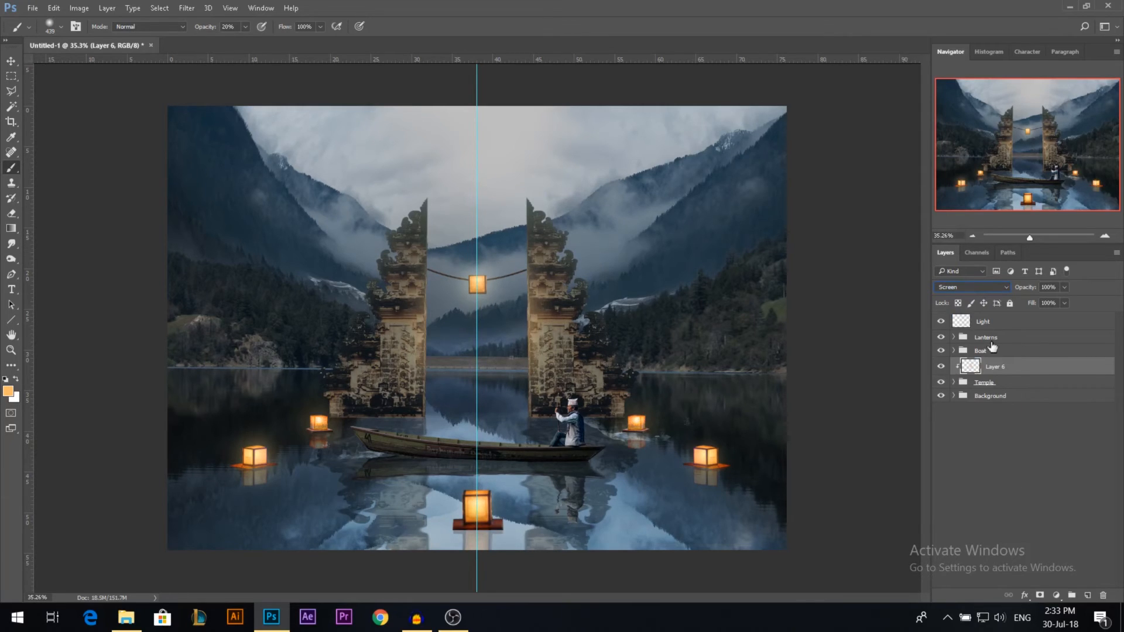
left_click(972, 286)
left_click(954, 404)
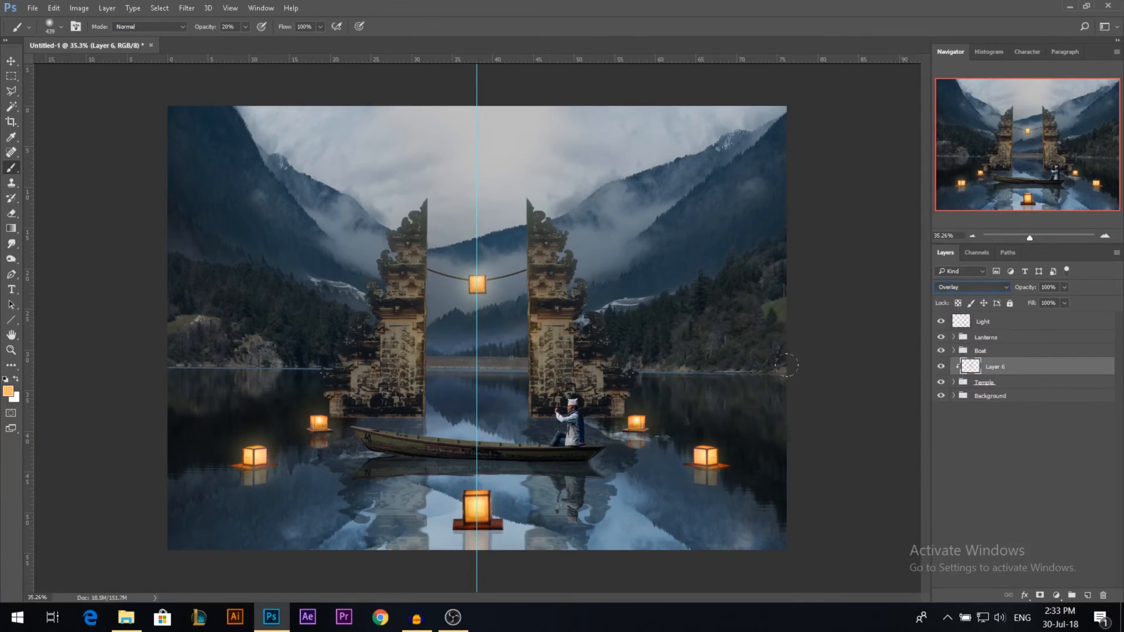
left_click(11, 61)
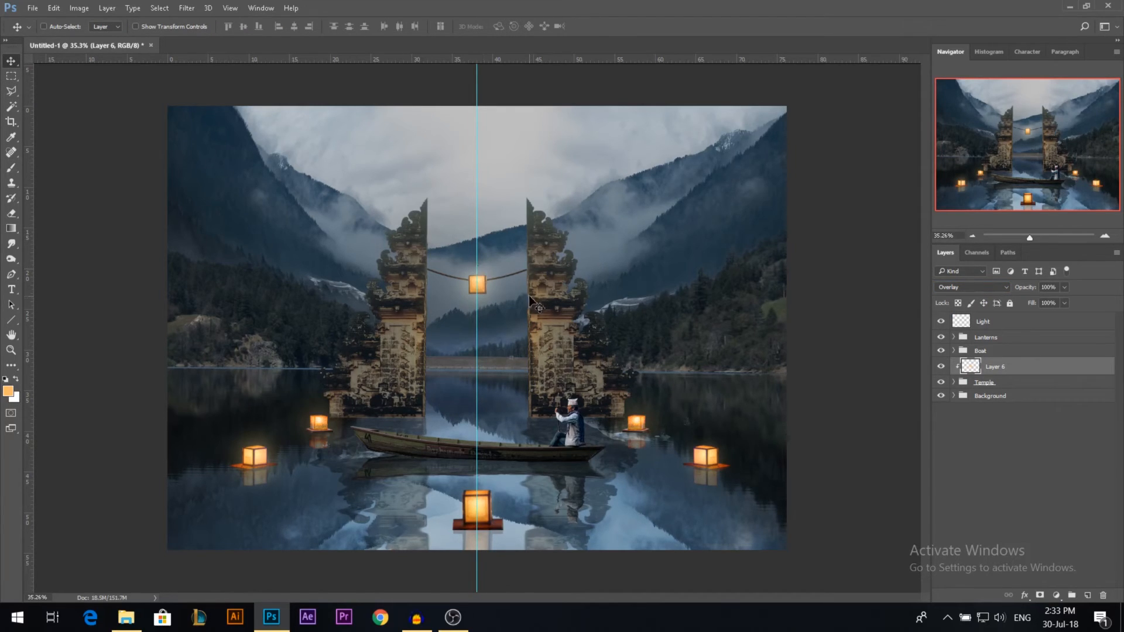
scroll(431, 346, "down", 1)
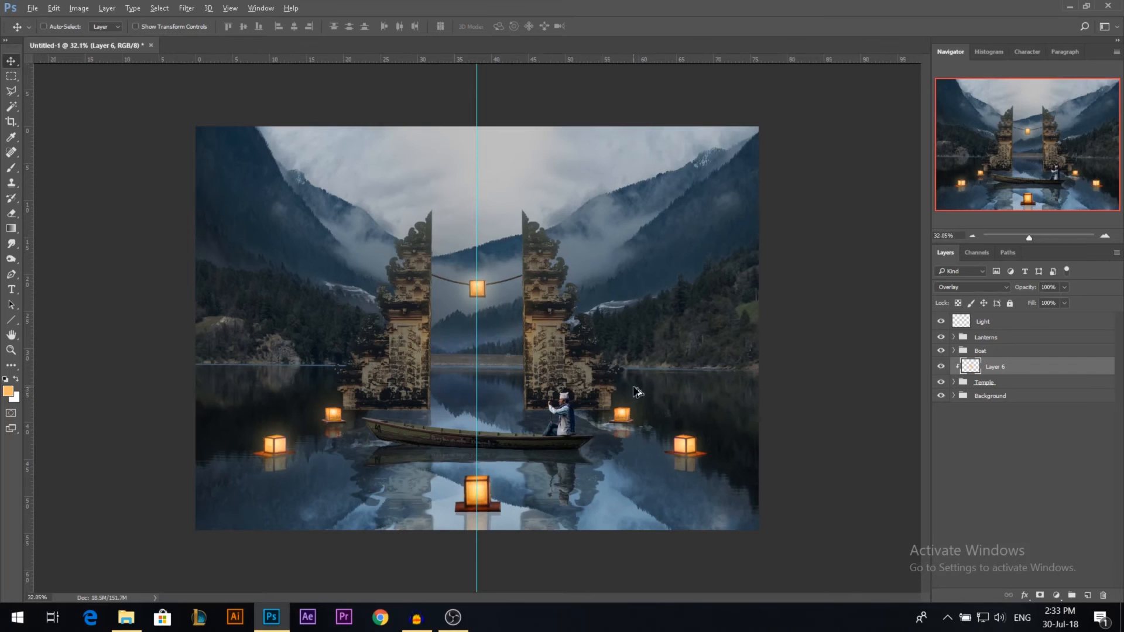
scroll(533, 380, "down", 1)
scroll(436, 402, "up", 2)
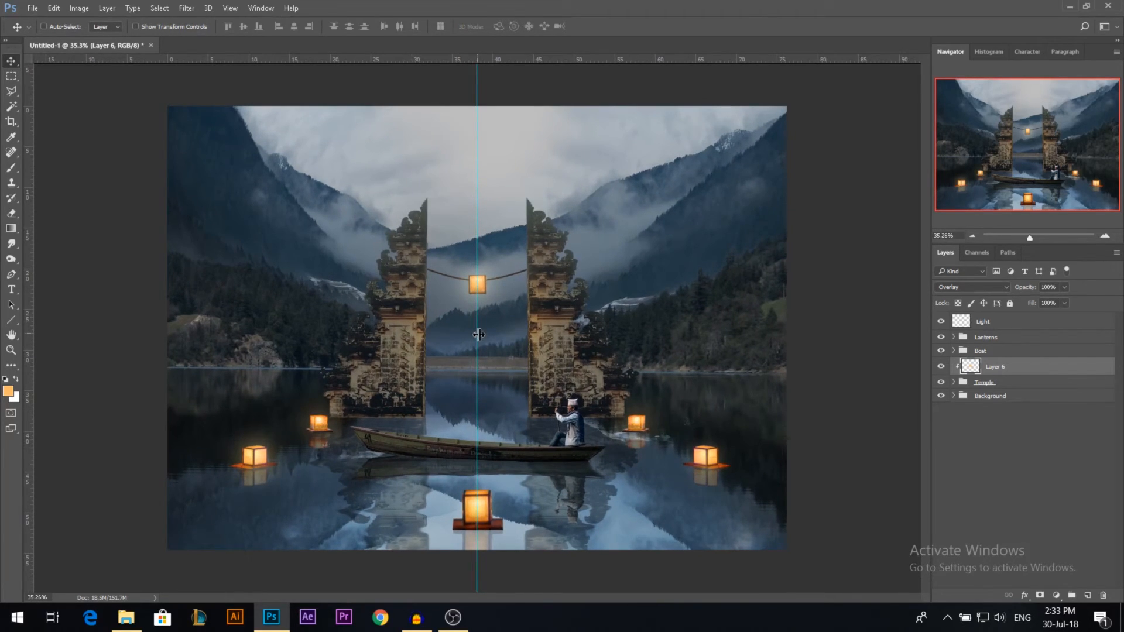
scroll(432, 334, "down", 1)
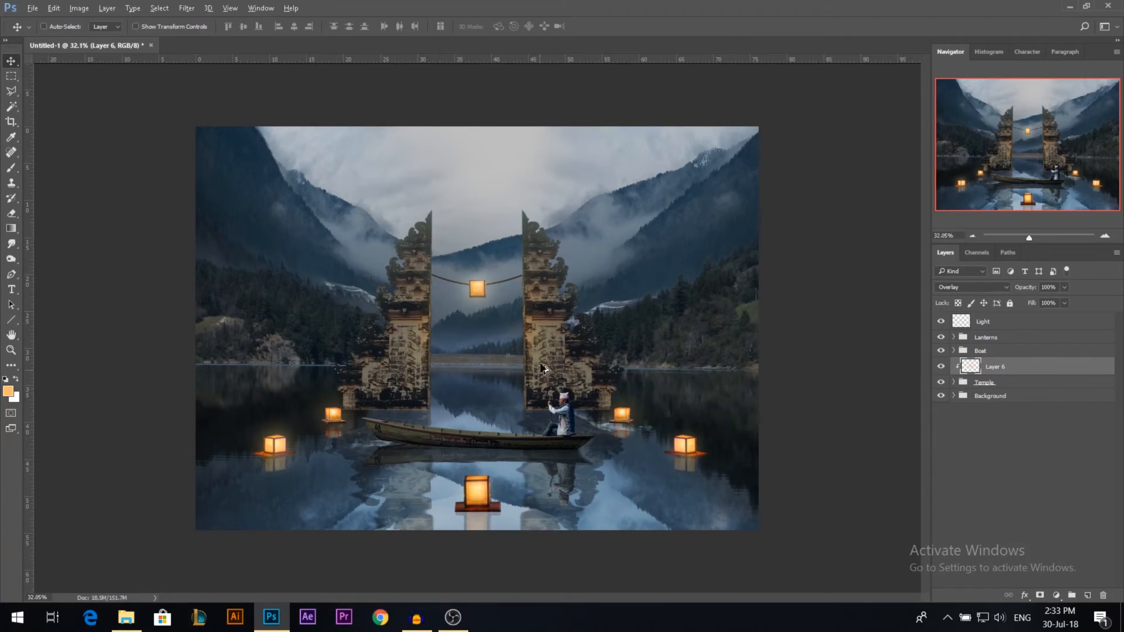
scroll(524, 419, "up", 1)
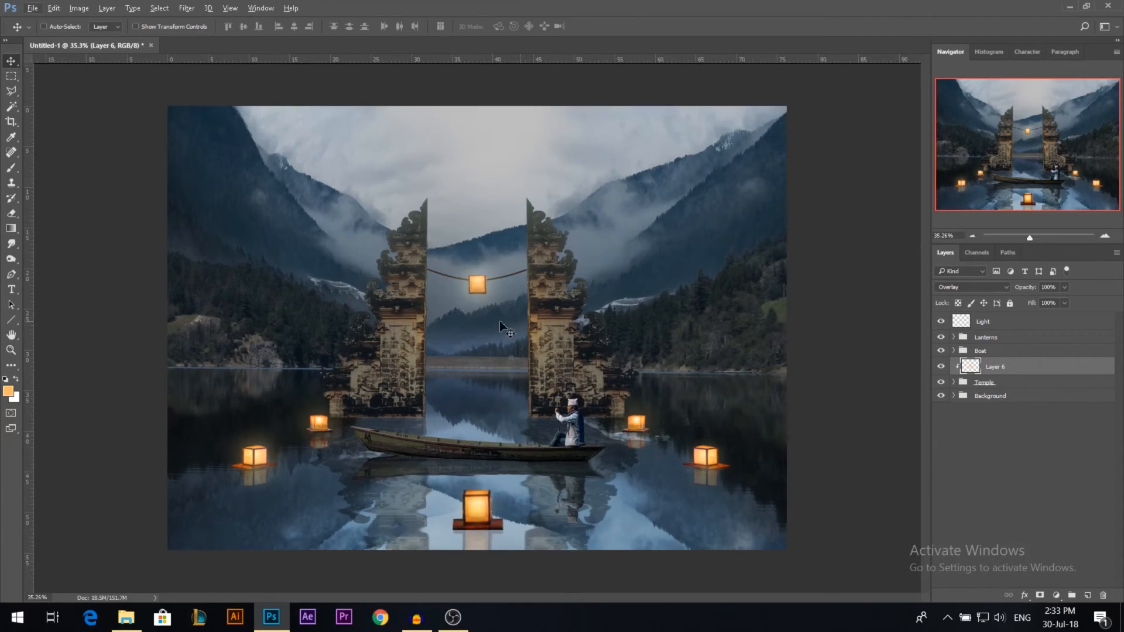
Step: Add a Gradient Map adjustment above the Light layer and load the Violet, Orange preset in its Gradient Editor
left_click(993, 325)
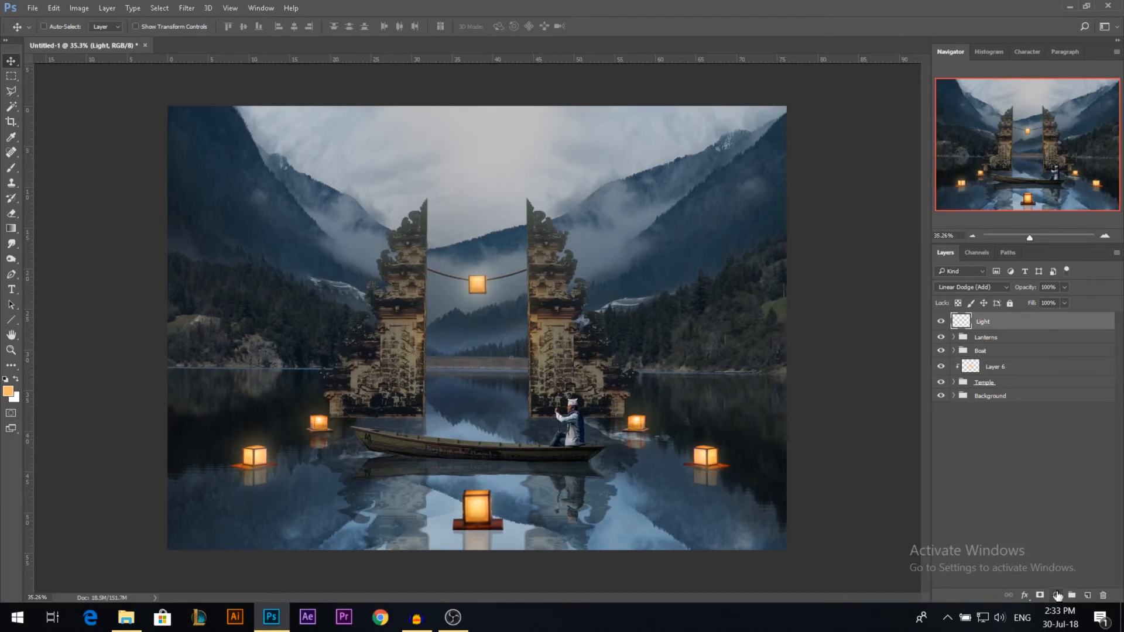
left_click(1056, 594)
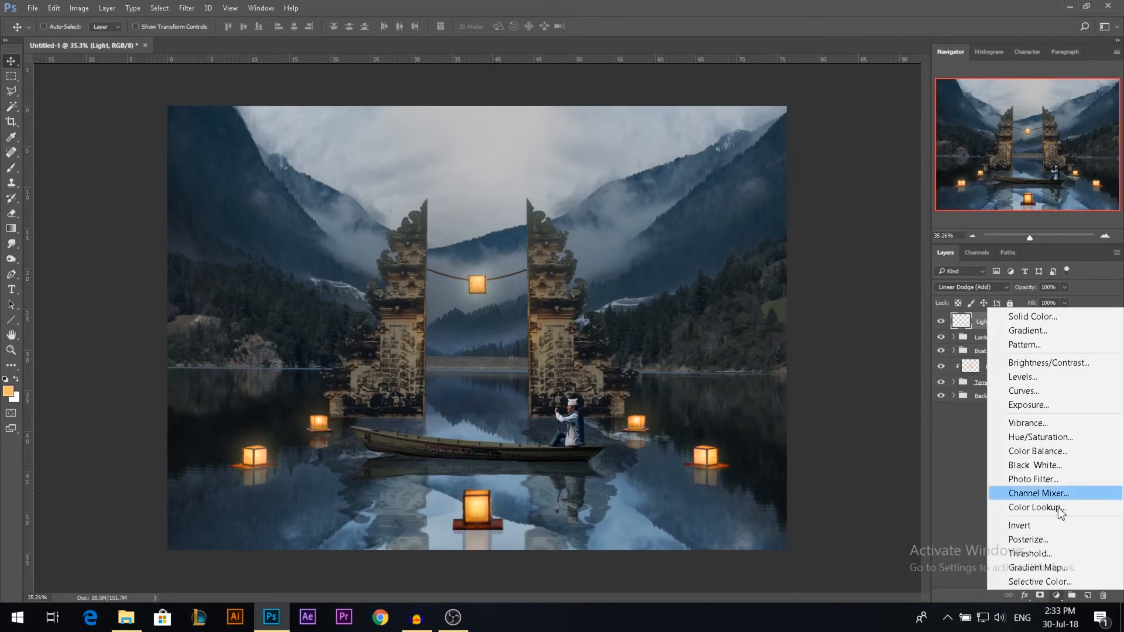
left_click(1028, 565)
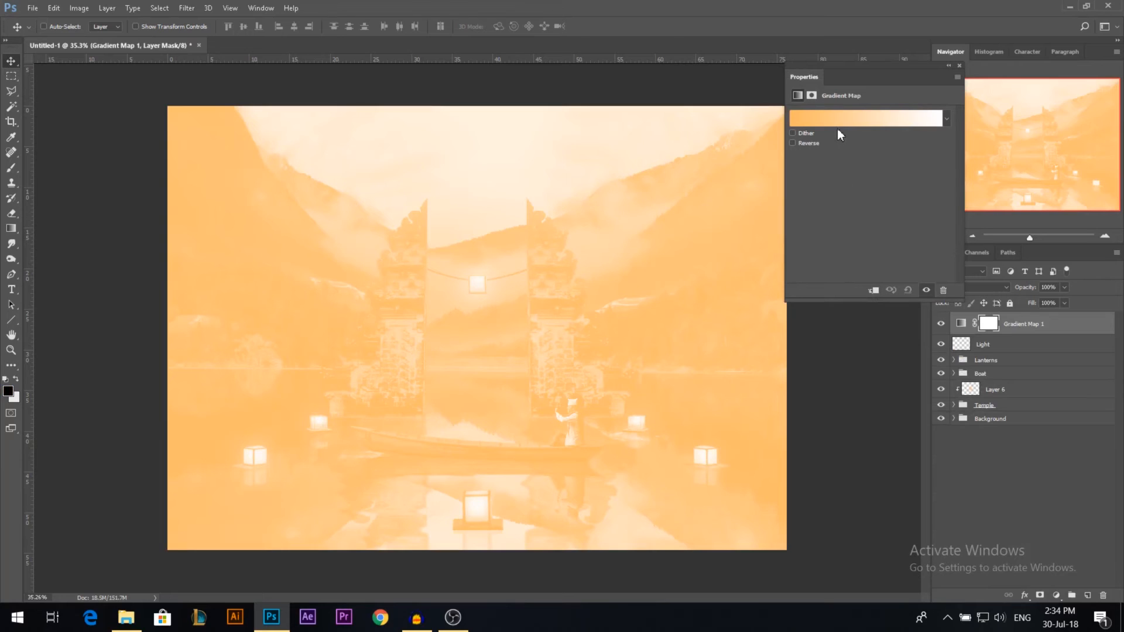
left_click(837, 126)
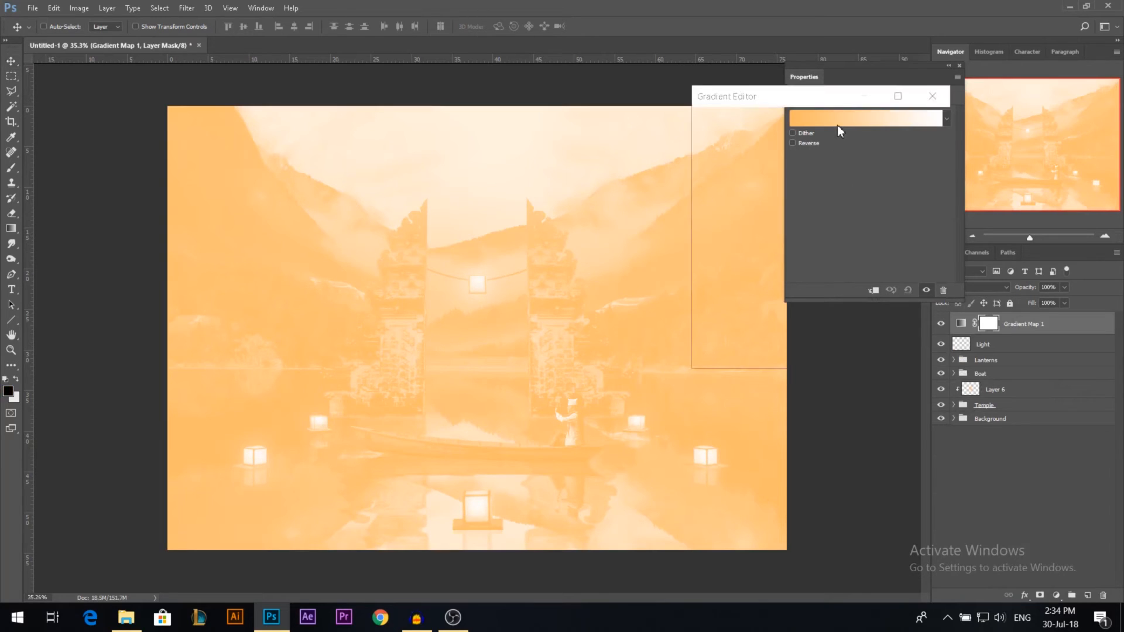
left_click(787, 141)
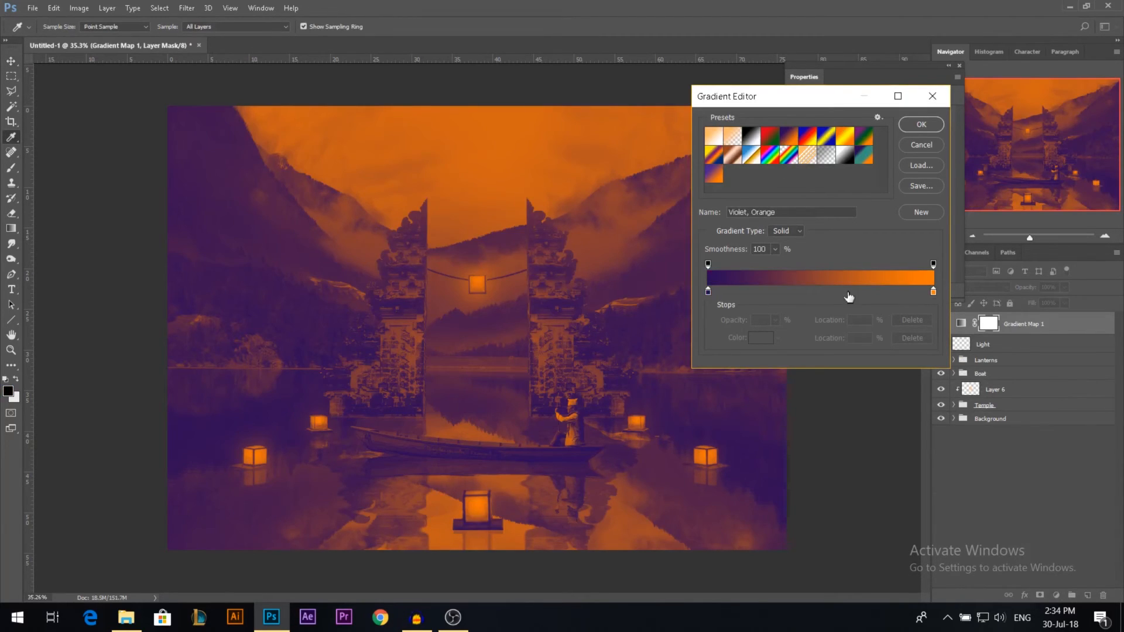
Step: Change the gradient's violet stop at location 0% to dark blue #0d1173
left_click(709, 292)
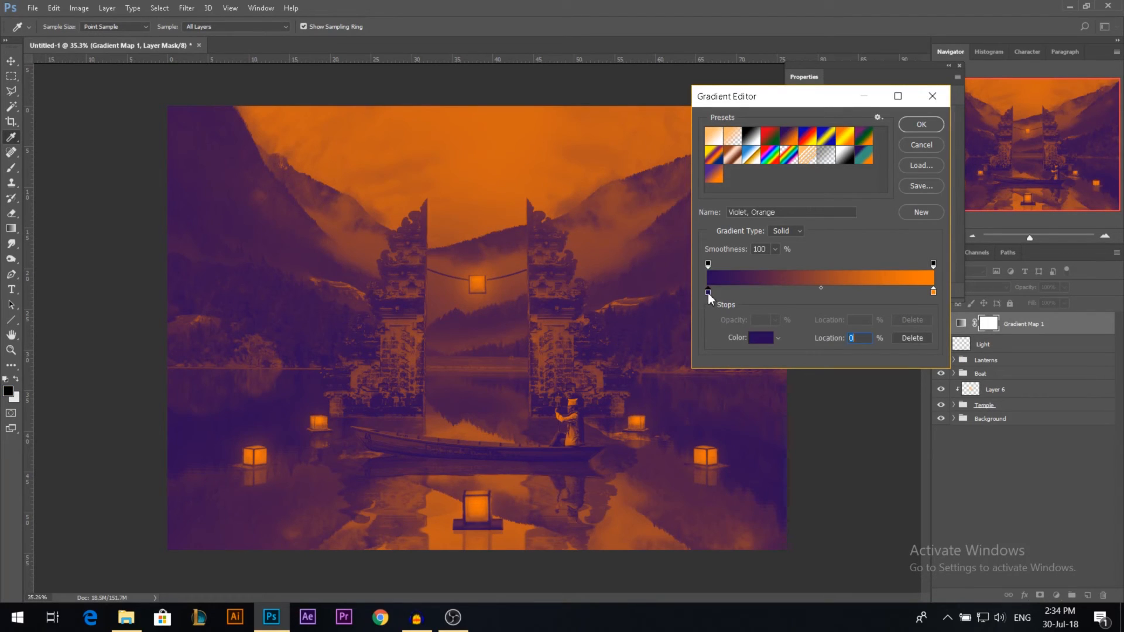
double_click(708, 293)
left_click(931, 136)
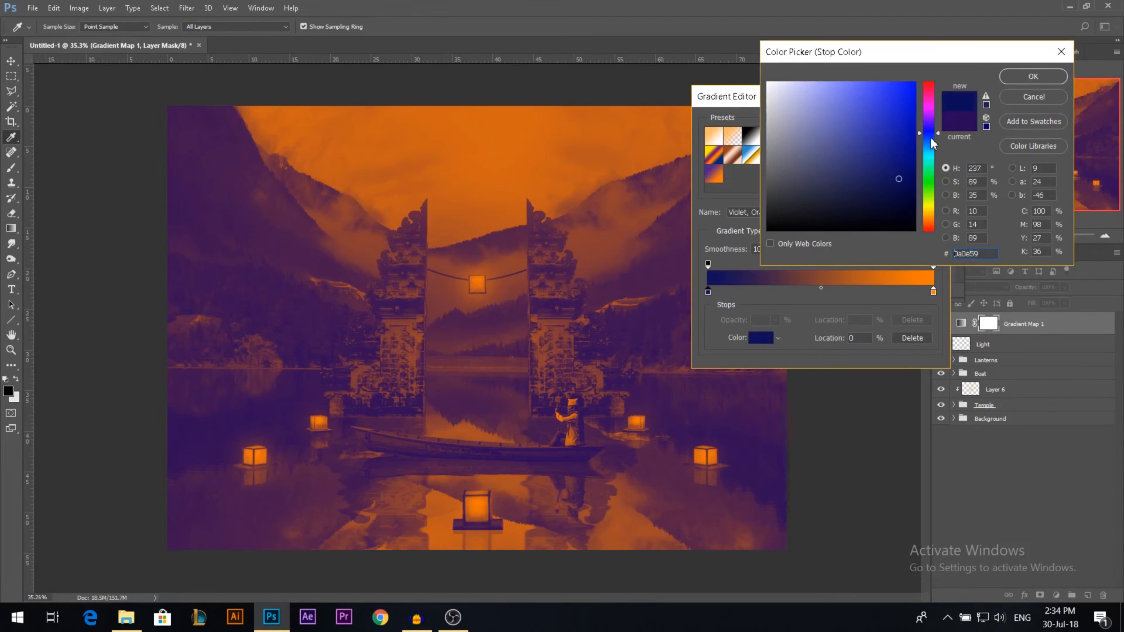
left_click(901, 165)
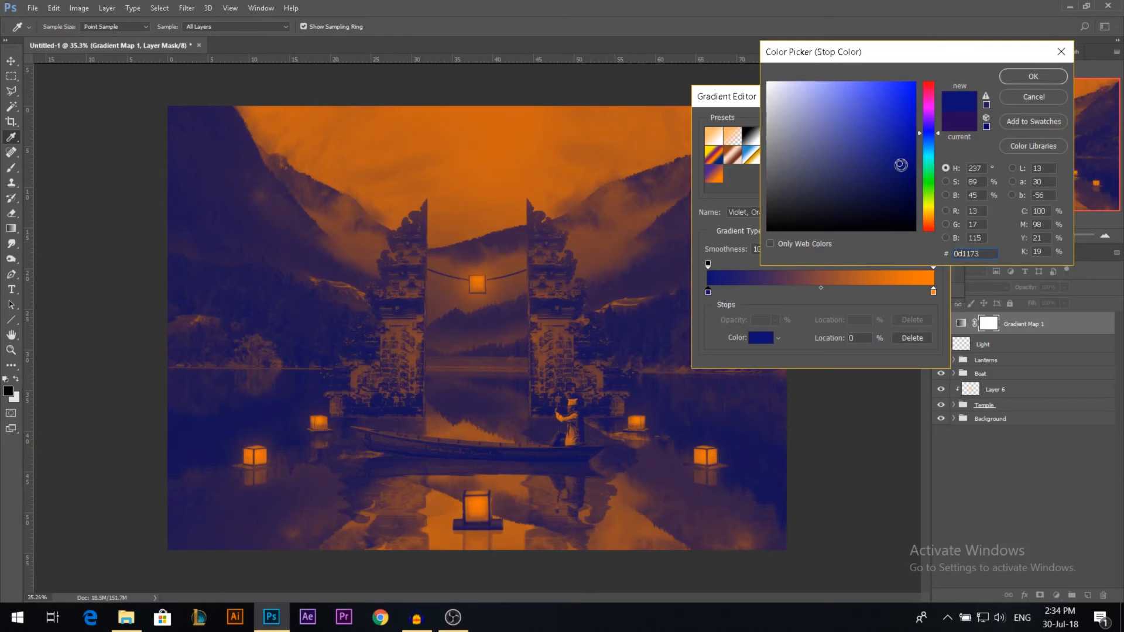
key("Return")
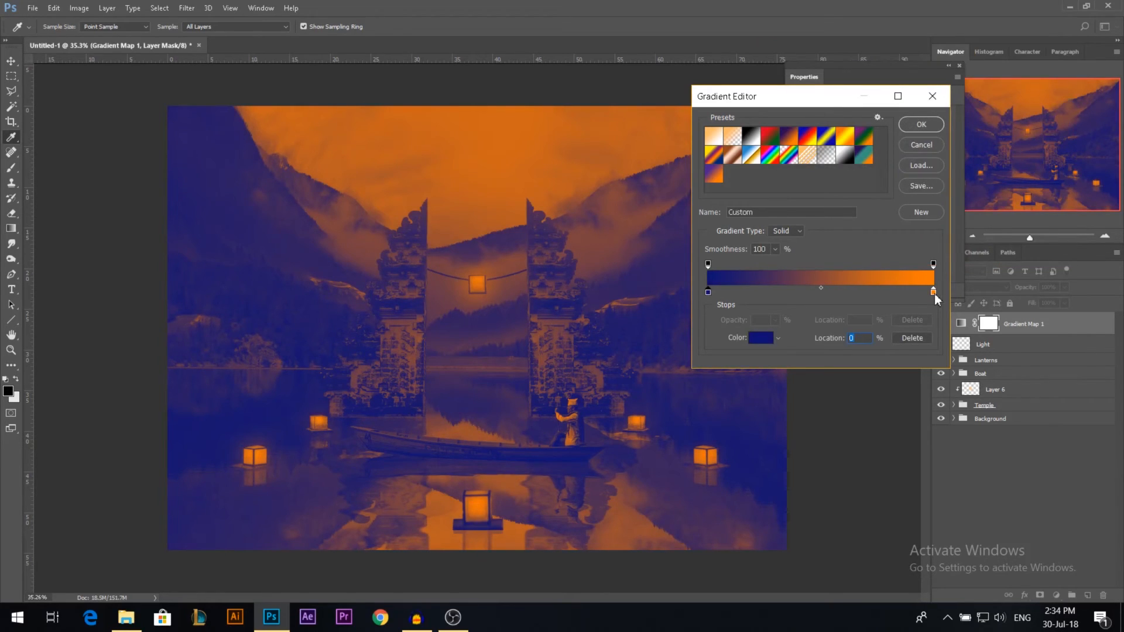
Step: Change the gradient's orange stop at location 100% to cyan #00fff6 and accept the gradient
double_click(933, 291)
left_click(930, 158)
left_click_drag(928, 158, 928, 158)
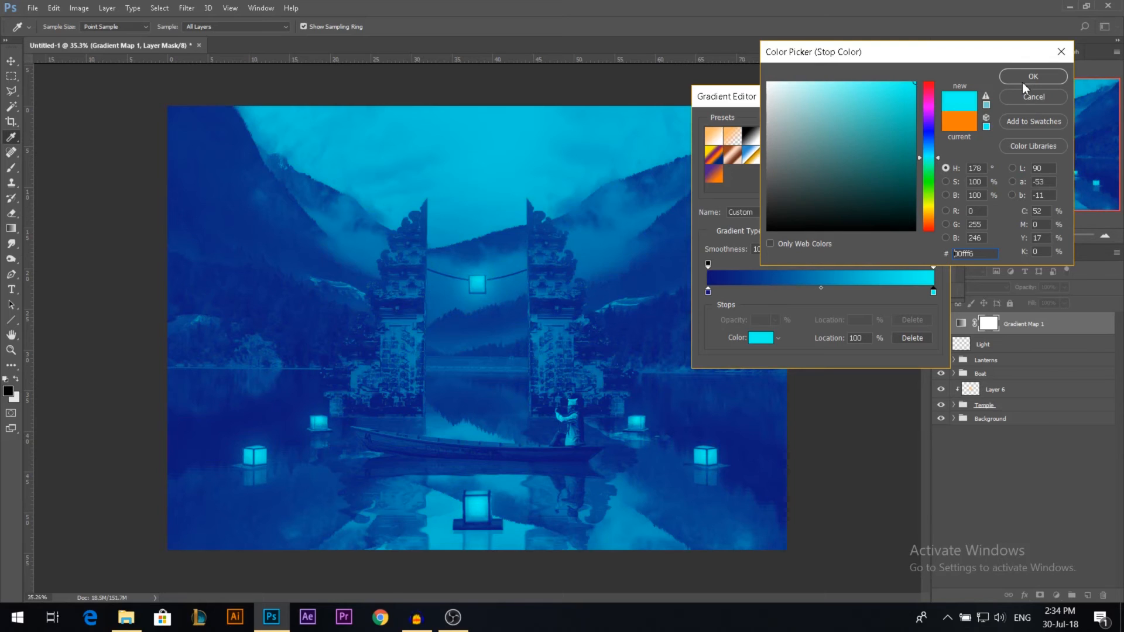
left_click(1022, 82)
key("Return")
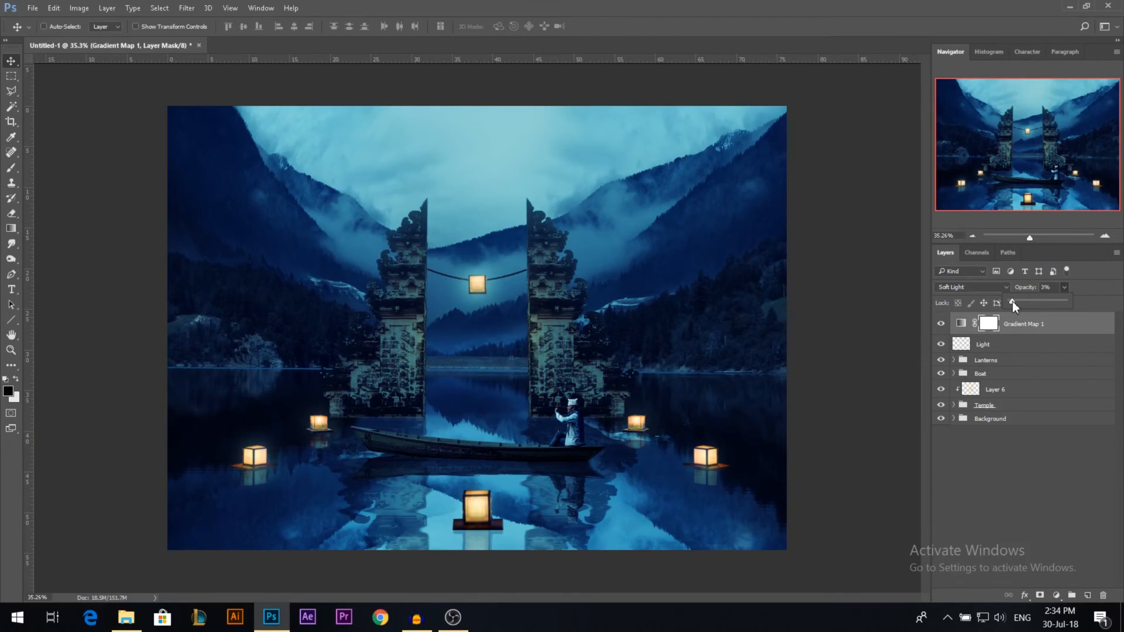
Step: Set the Gradient Map layer to Soft Light at about 3% opacity and deselect all layers
left_click_drag(1013, 301, 1015, 301)
left_click(986, 428)
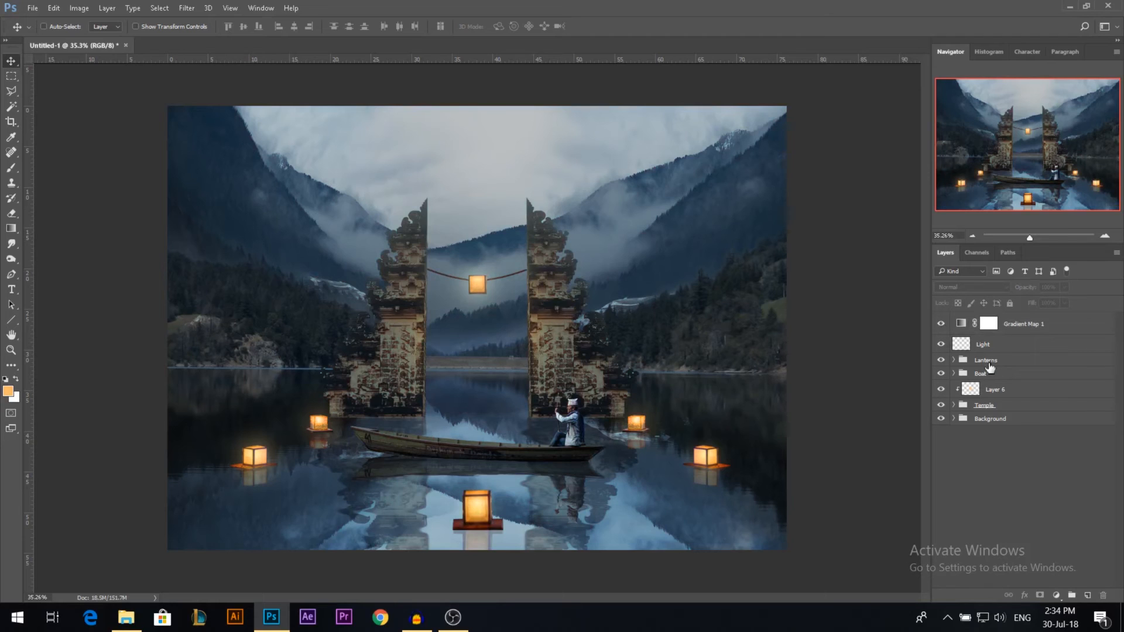
Step: Add a Curves adjustment above the Lanterns group, pull the darker tones down slightly and raise the black point a little
left_click(992, 365)
left_click(1056, 595)
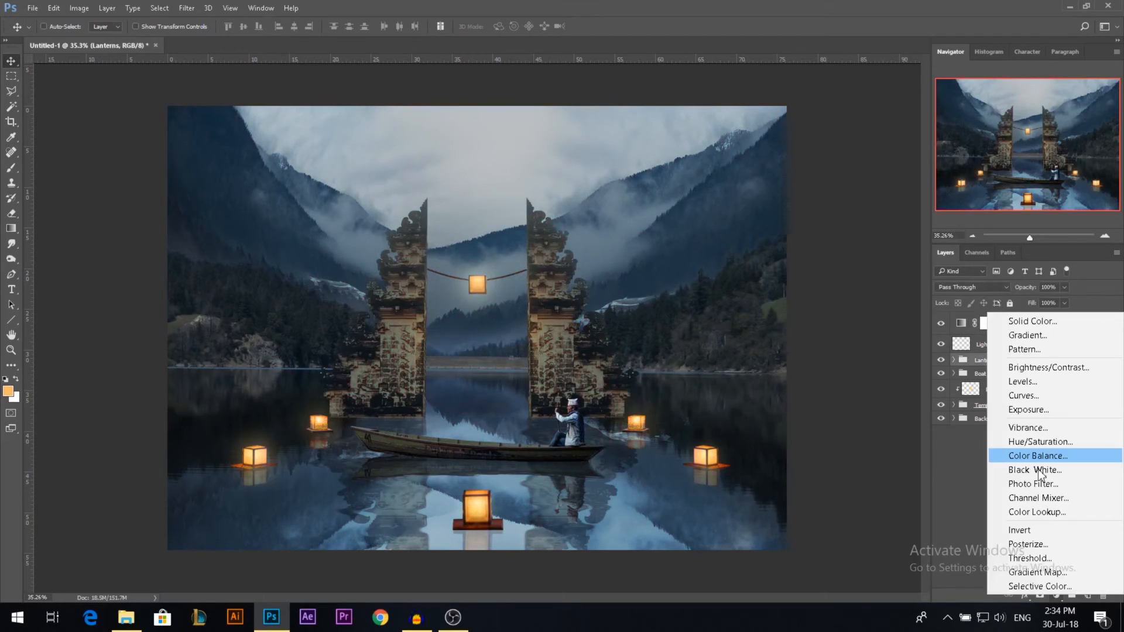
left_click(1029, 396)
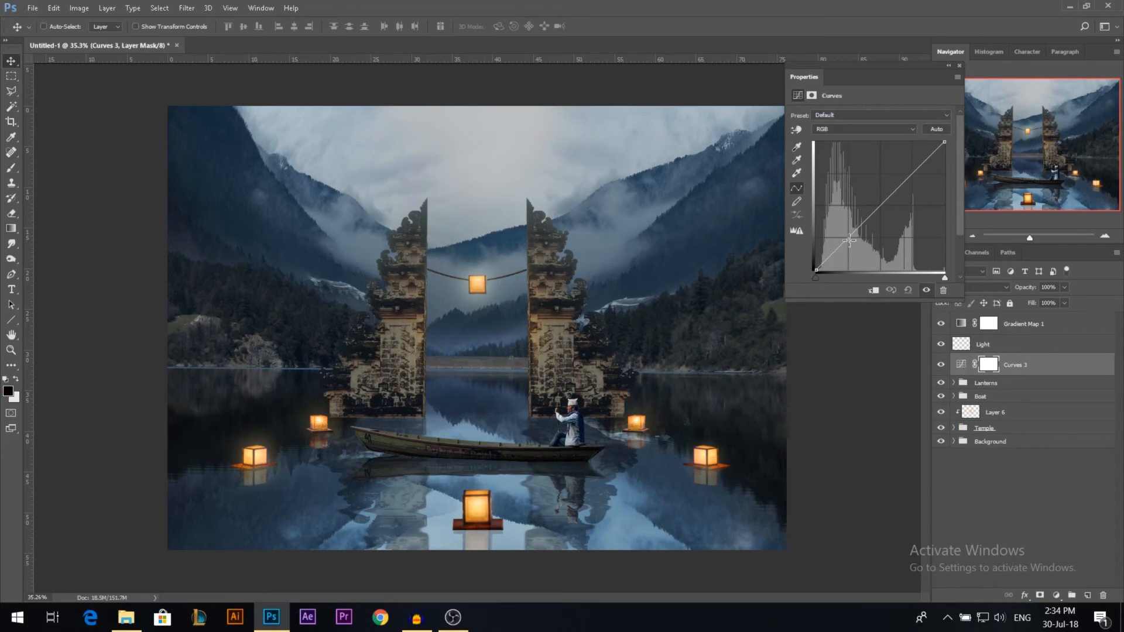
left_click_drag(853, 234, 854, 238)
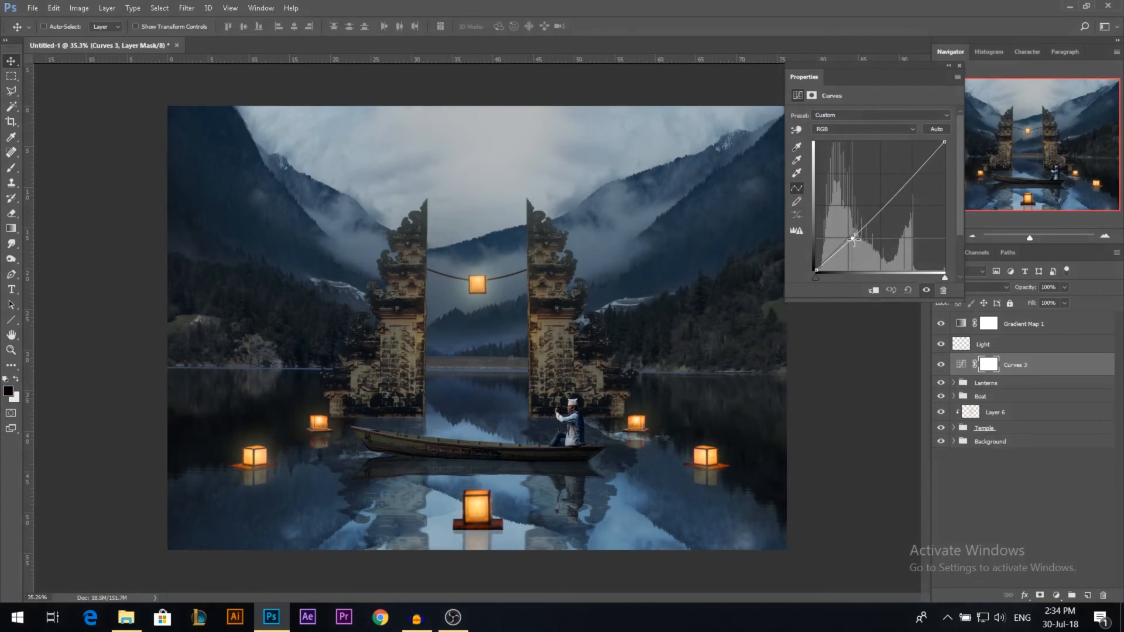
left_click_drag(815, 270, 812, 267)
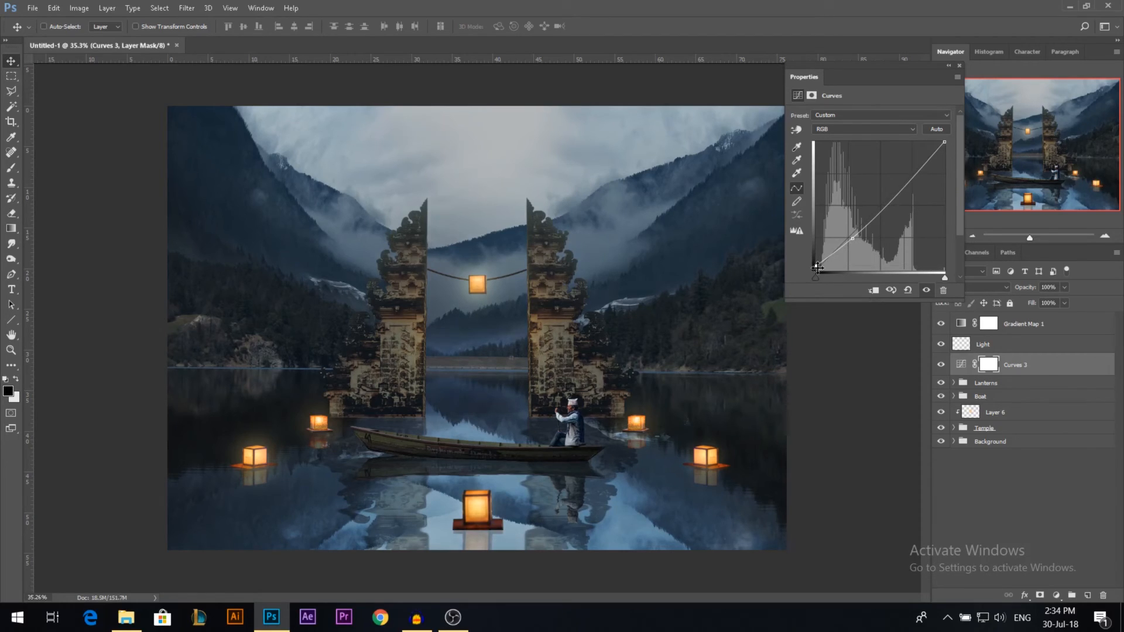
Step: Fine-tune the white point of the Curves 3 adjustment and close its settings
mouse_move(943, 143)
left_mouse_down()
mouse_move(926, 143)
mouse_move(946, 138)
left_mouse_up()
left_click(958, 65)
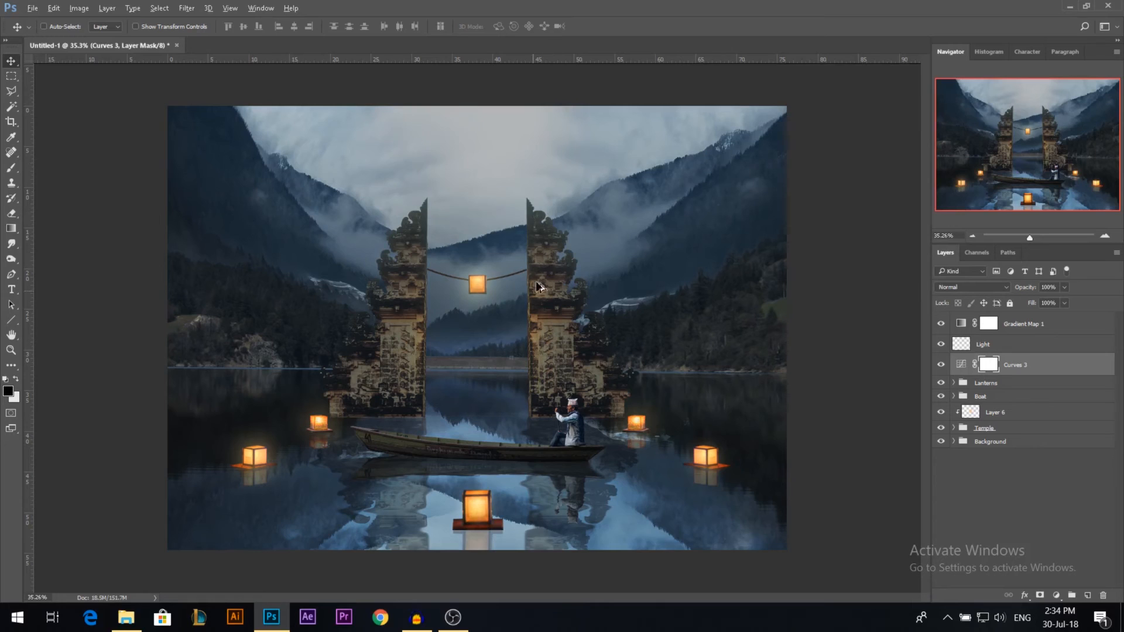
Step: Add a Curves adjustment above Gradient Map 1 and shift the black point of its Red channel slightly
scroll(539, 287, "up", 1)
left_click(1024, 325)
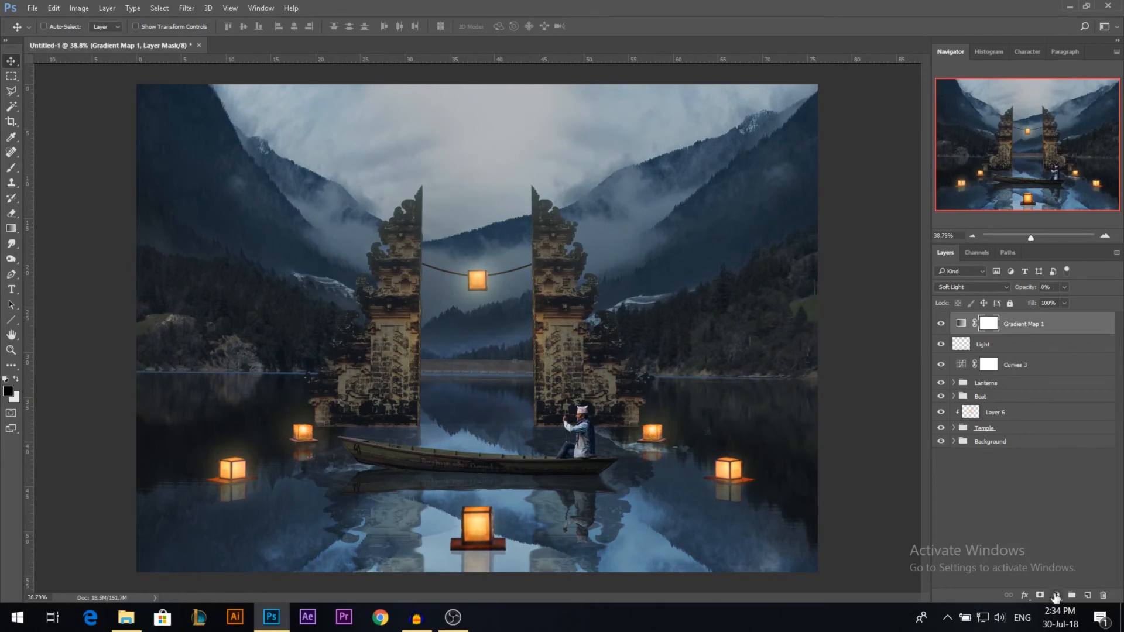
left_click(1056, 596)
left_click(1040, 395)
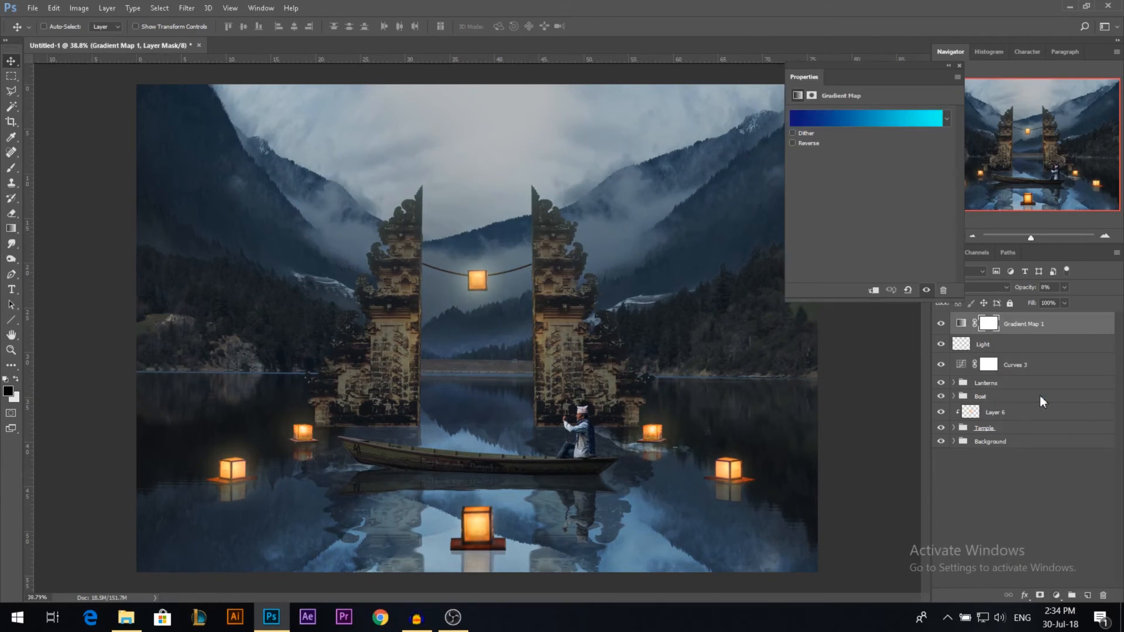
left_click(860, 129)
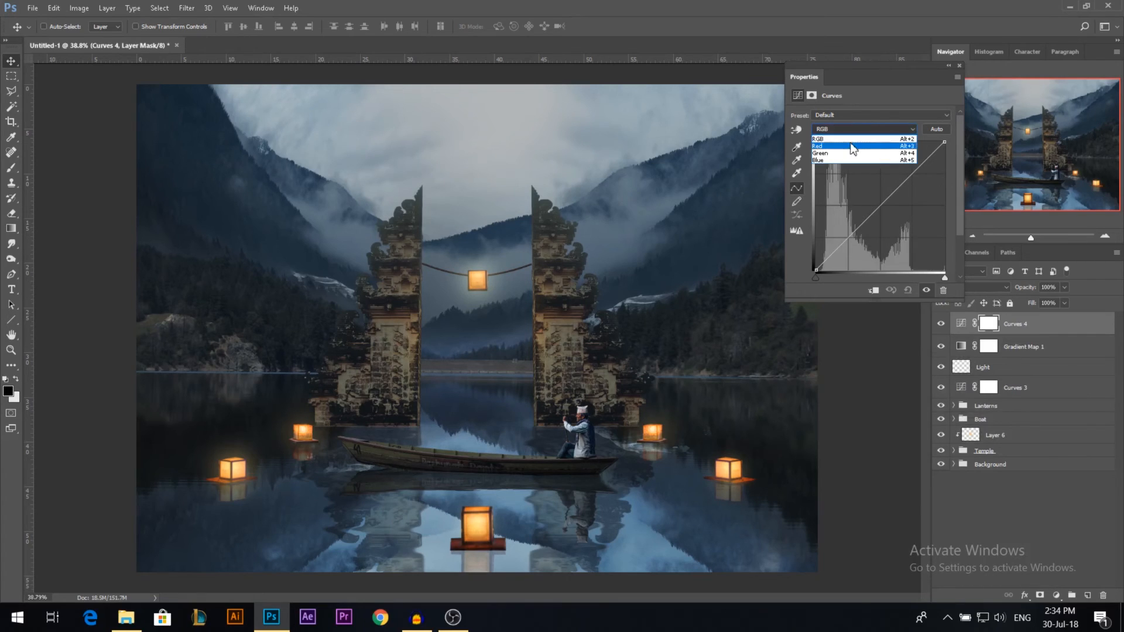
left_click(853, 146)
left_click_drag(820, 280, 827, 282)
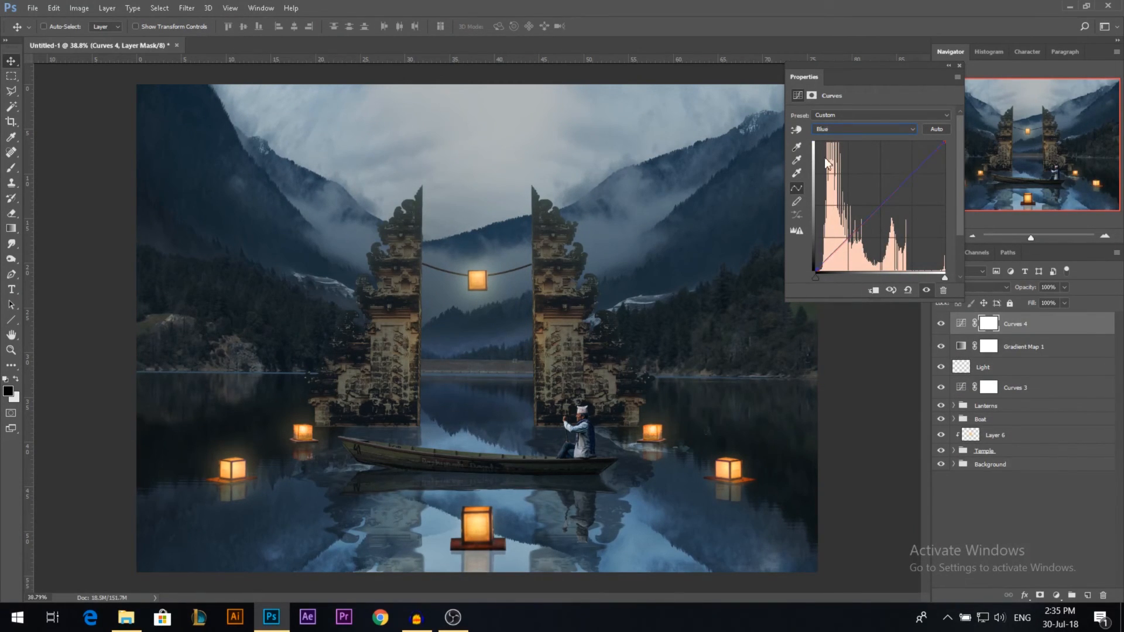
Step: Fine-tune the black point of the Blue channel in Curves 4 and lower its white point slightly
left_click(831, 130)
left_click(829, 163)
left_click_drag(818, 270, 811, 266)
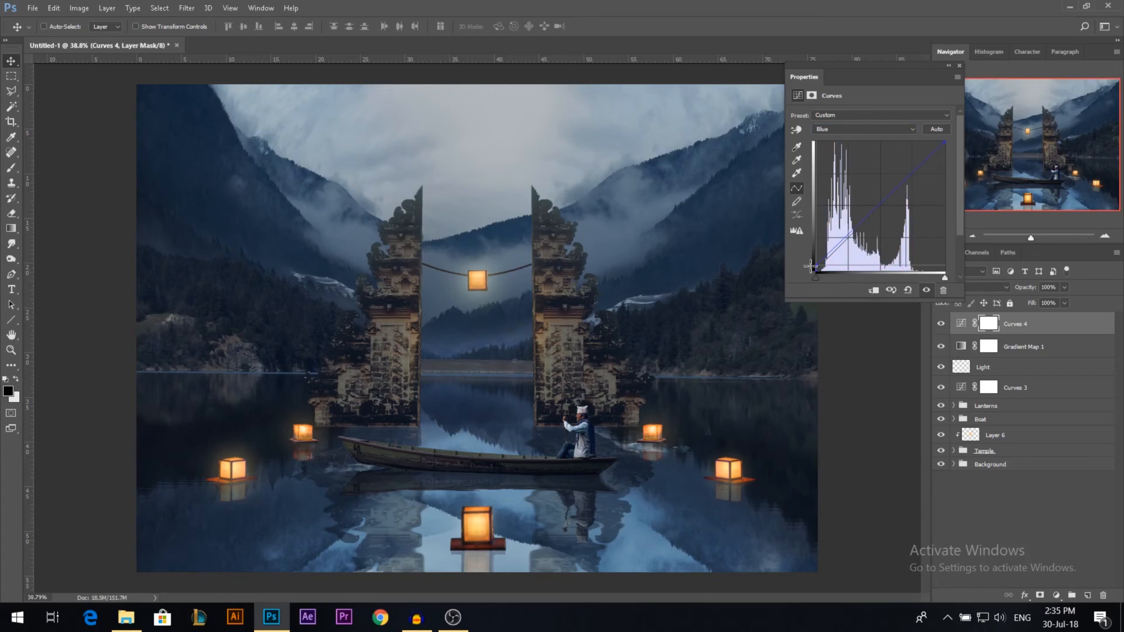
left_click_drag(810, 267, 813, 271)
left_click_drag(943, 145, 944, 147)
left_click(958, 65)
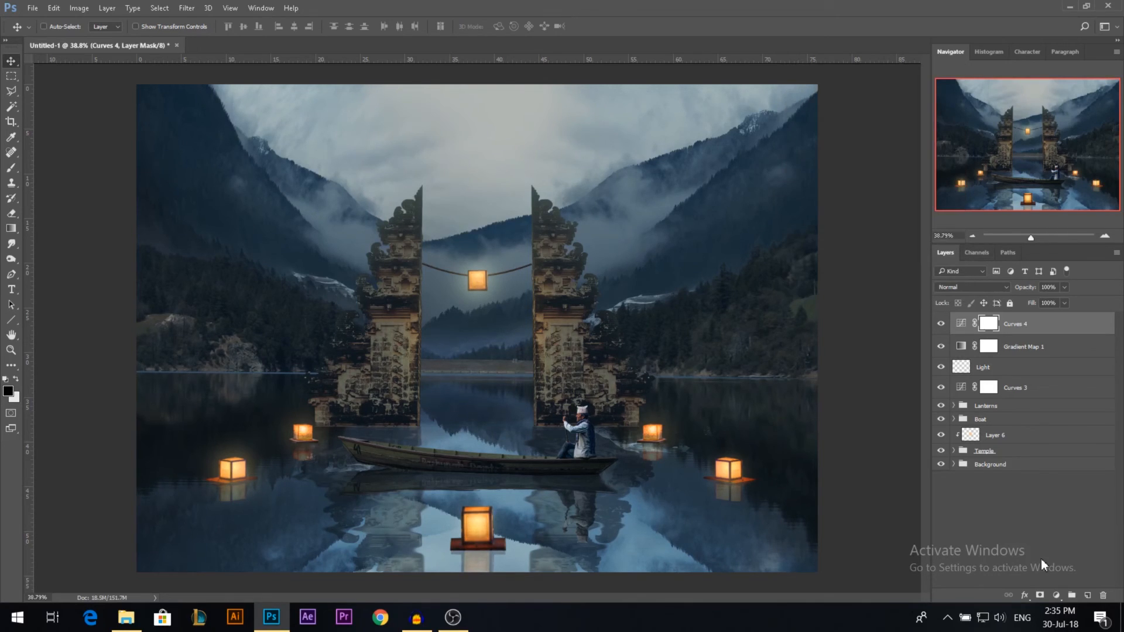
Step: Add a Photo Filter adjustment above Curves 4 using the Cyan filter and compare the image with it hidden and shown
left_click(1056, 596)
left_click(1076, 491)
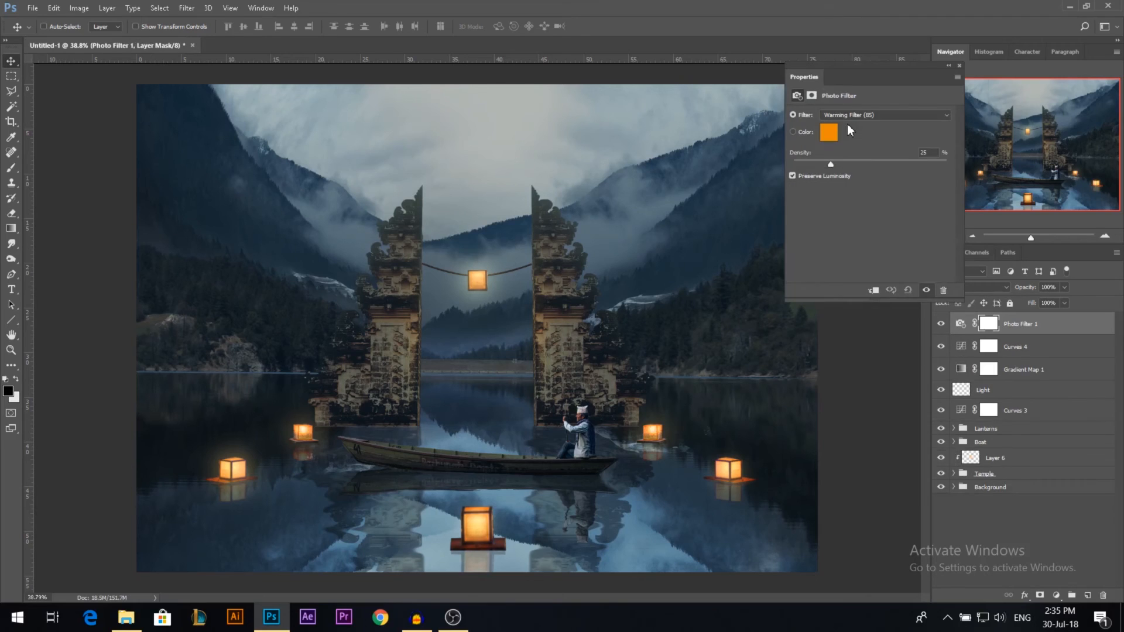
left_click(848, 116)
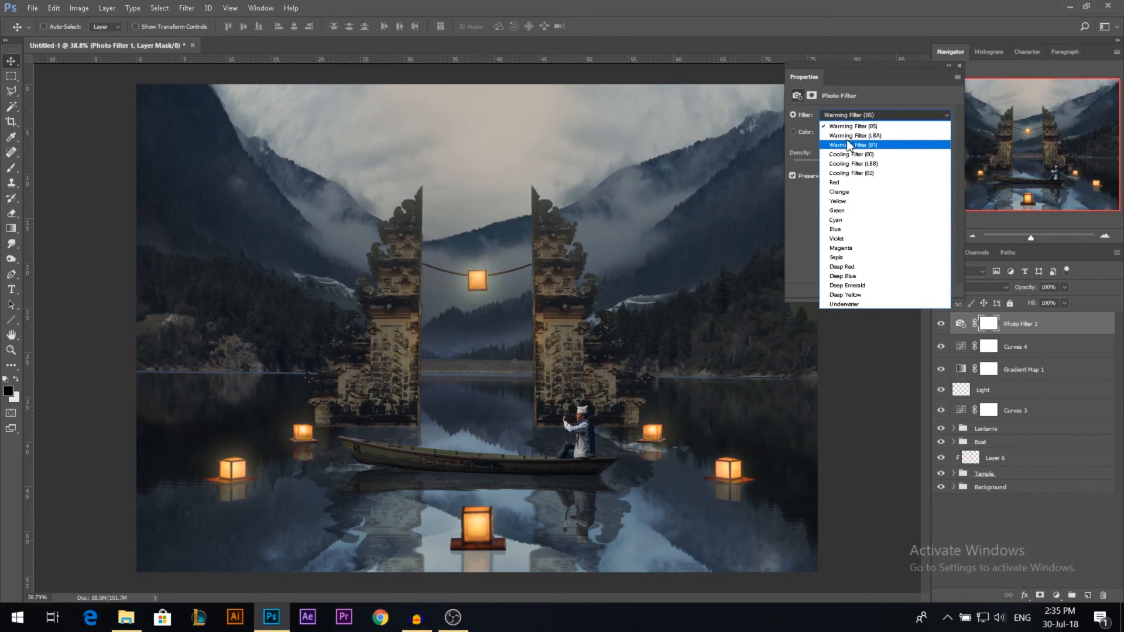
left_click(836, 219)
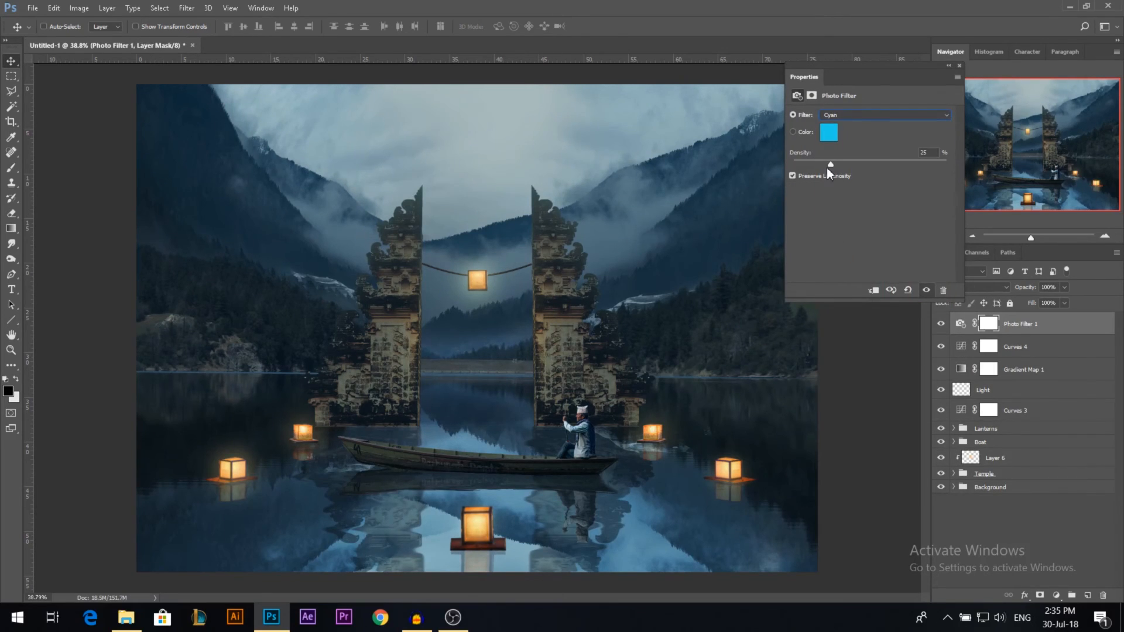
left_click(959, 65)
left_click(942, 324)
left_click(942, 324)
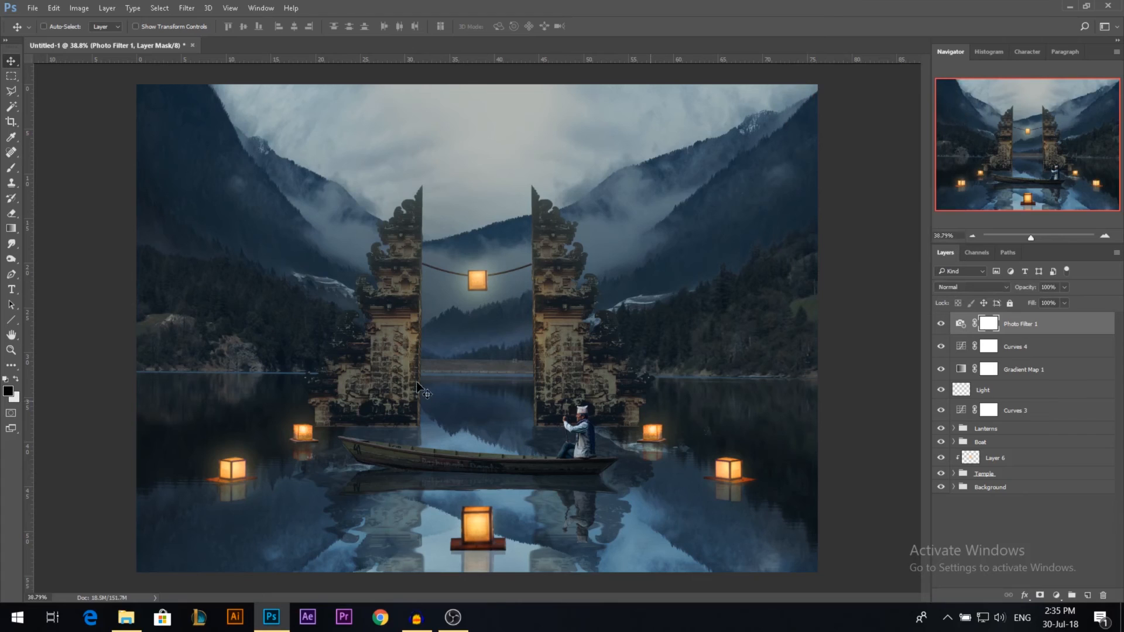
Step: Add a Curves adjustment above the Photo Filter that brightens the midtones, and invert its mask to black
scroll(416, 383, "down", 1)
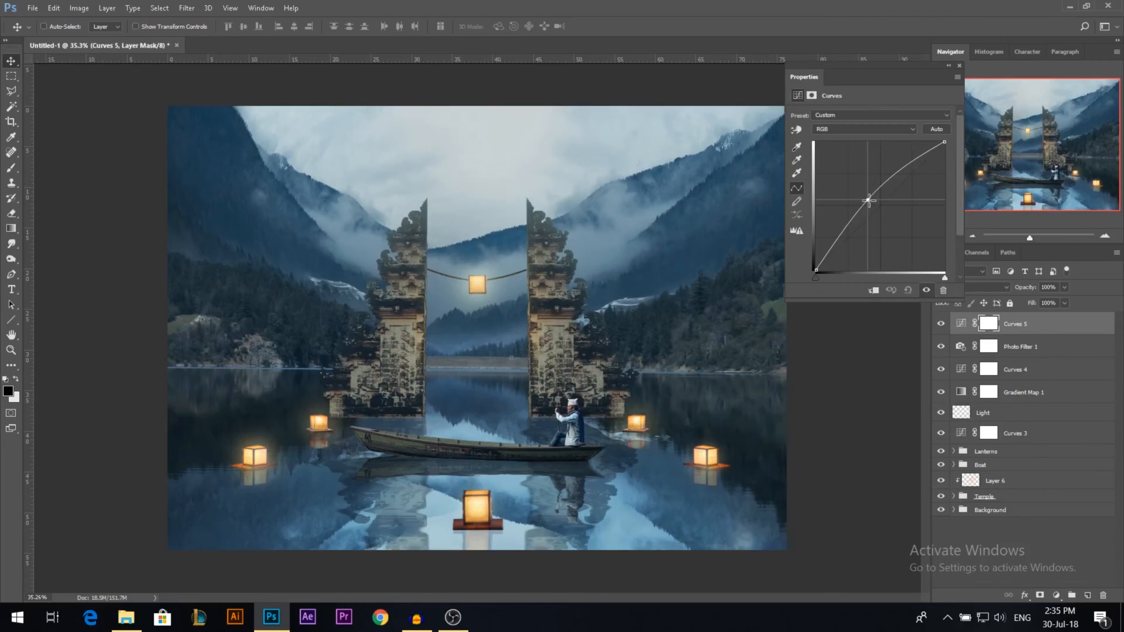
left_click(988, 323)
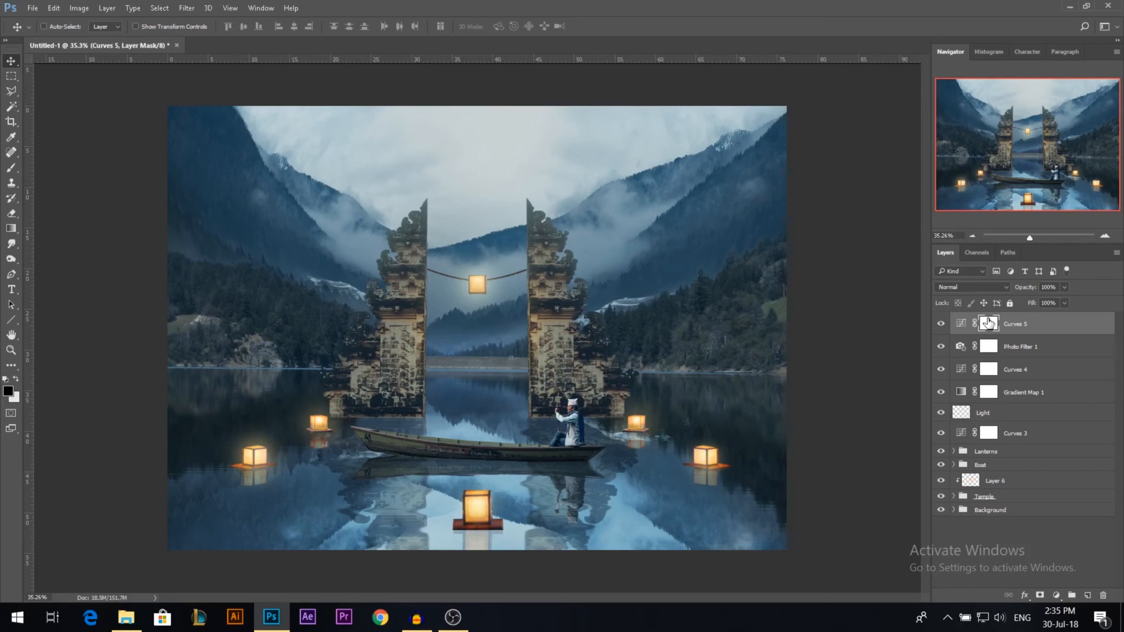
key("ctrl+i")
Step: Paint white on the Curves 5 mask with a soft brush at 20% opacity to brighten the gate and central lake area
key("b")
key("x")
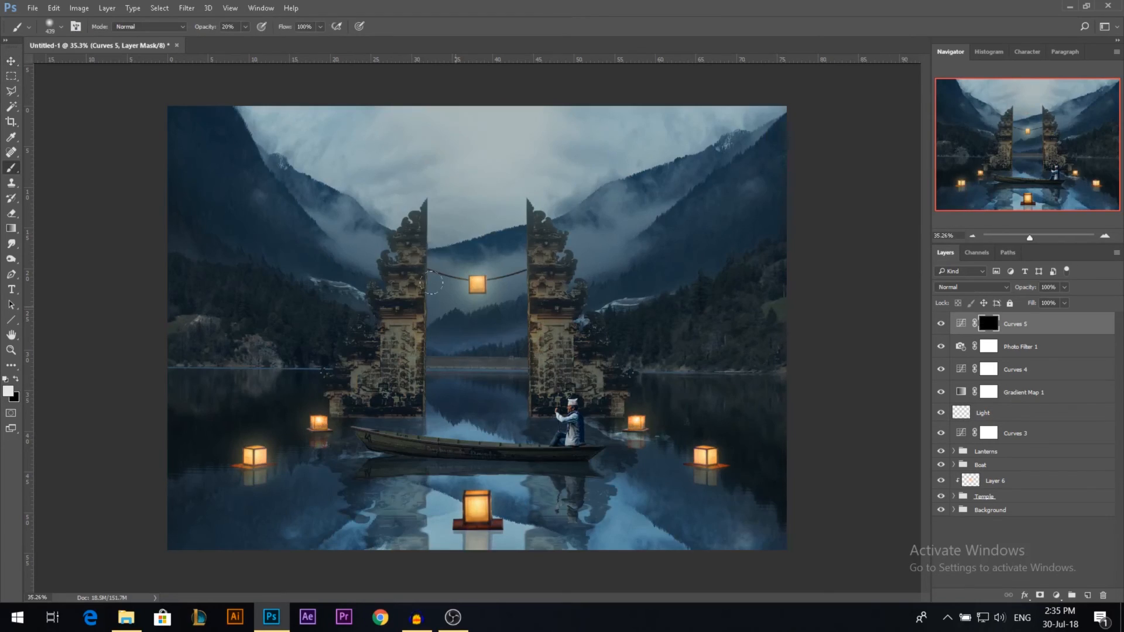
left_click_drag(453, 358, 485, 359)
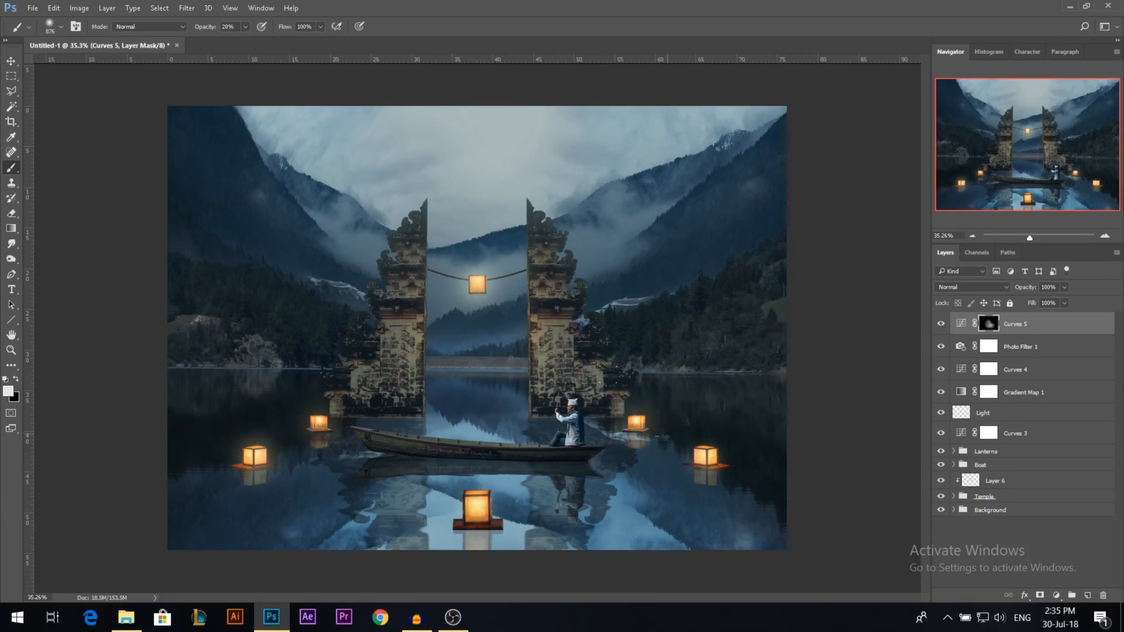
left_click(667, 434)
left_click(403, 342)
left_click(408, 265)
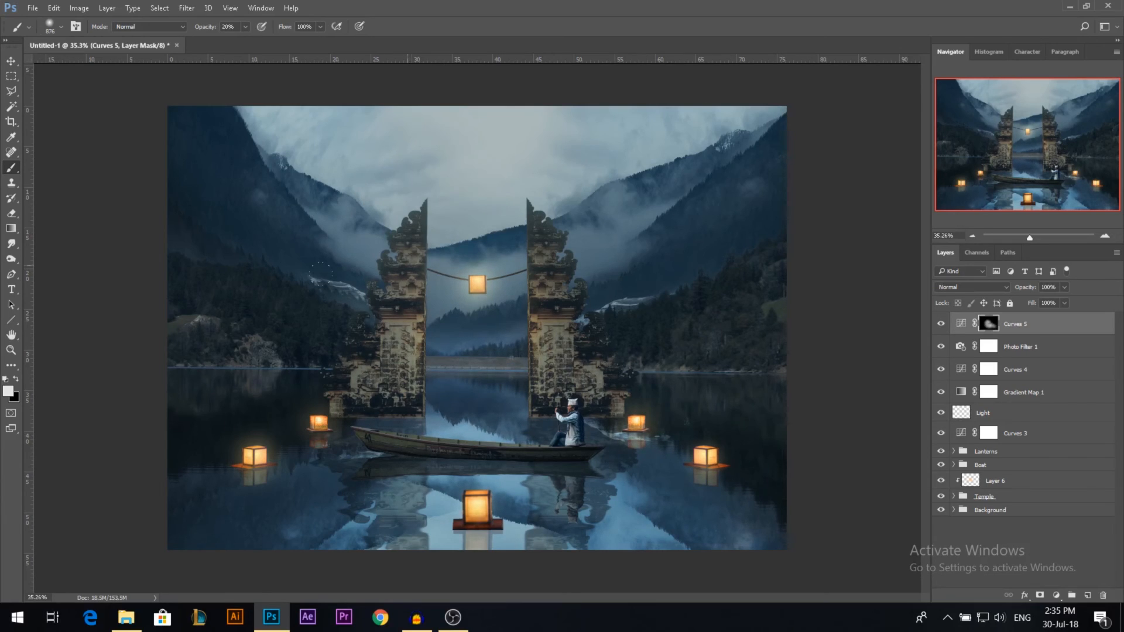
left_click(516, 310)
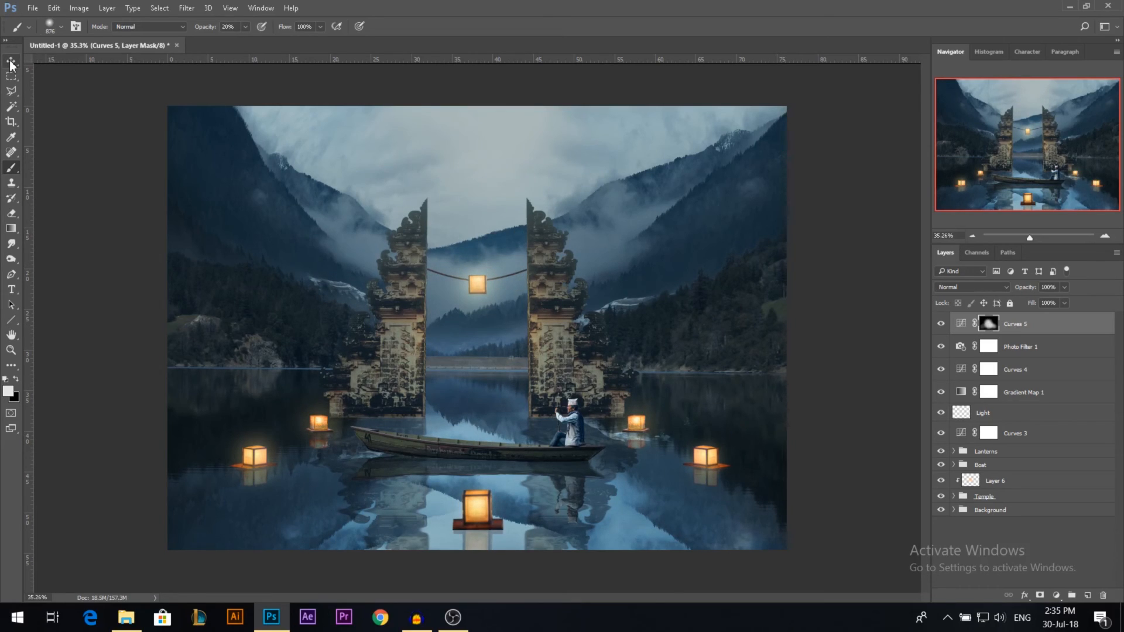
Step: Duplicate Curves 5, invert the copy's mask and lower its curve's white point to darken the outer areas
key("ctrl+j")
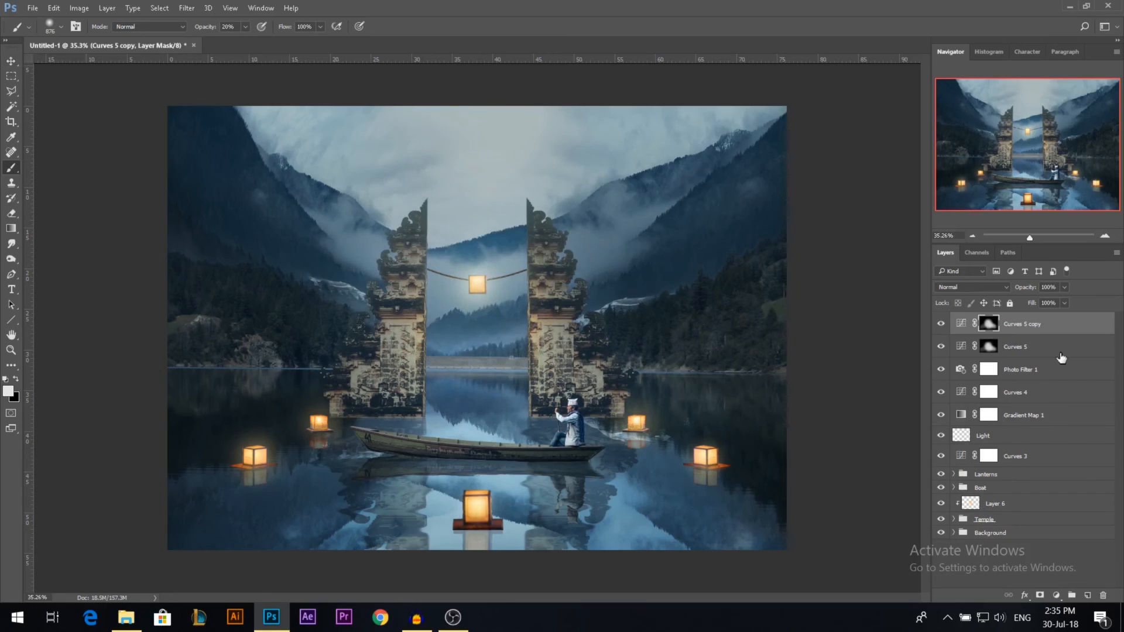
double_click(962, 325)
left_click_drag(868, 201, 947, 151)
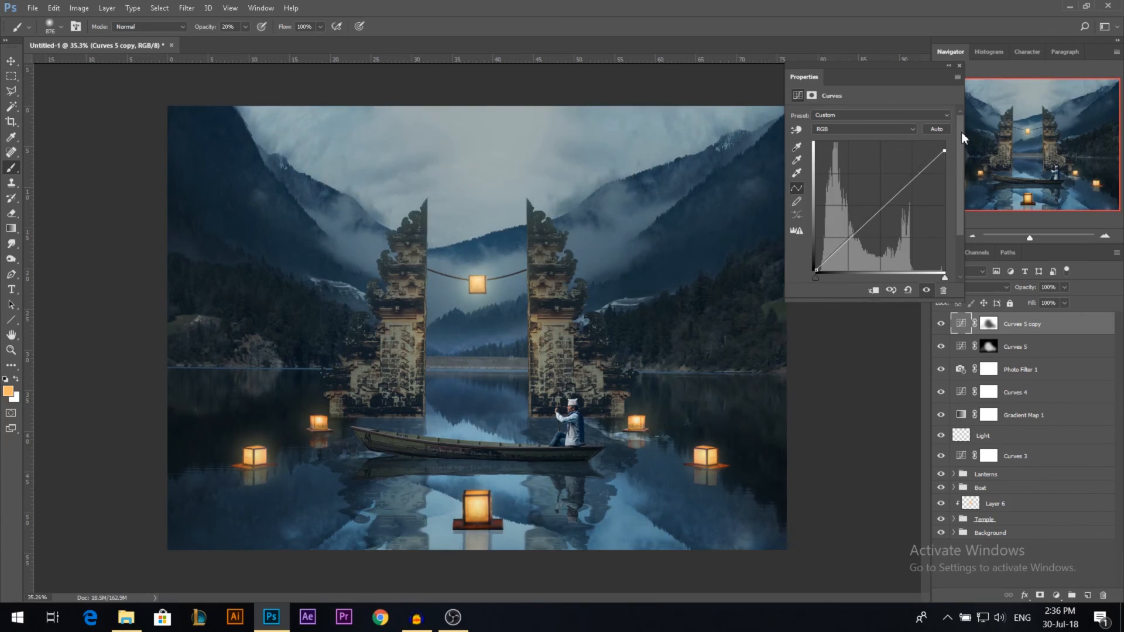
left_click(959, 65)
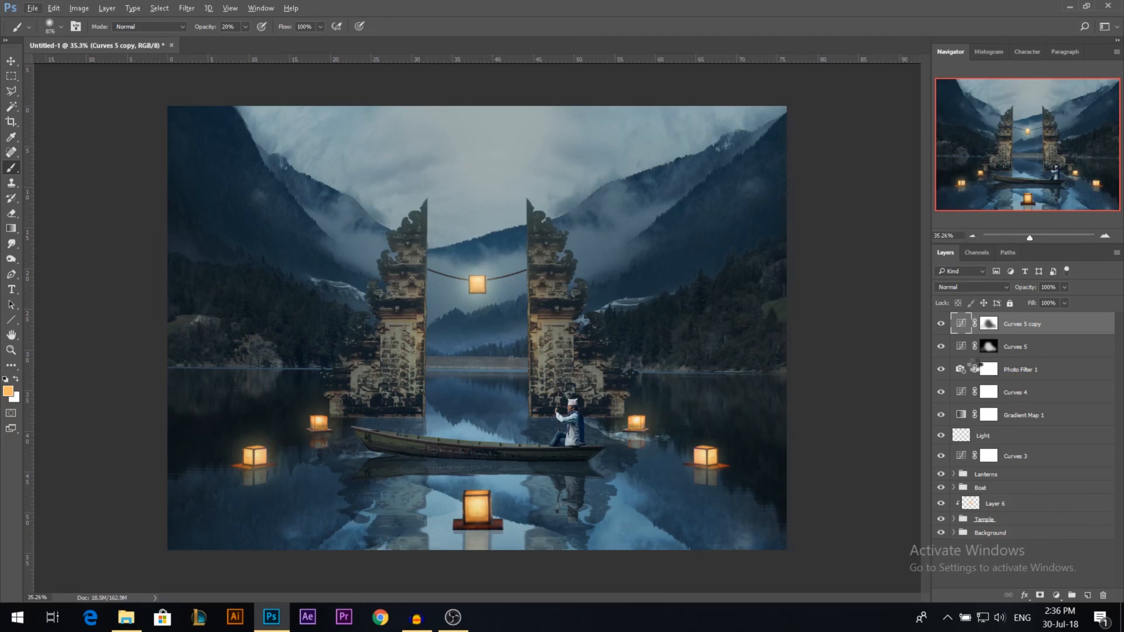
Step: Stamp all visible layers into a new top layer and open the Camera Raw Filter on it
key("ctrl+shift+alt+e")
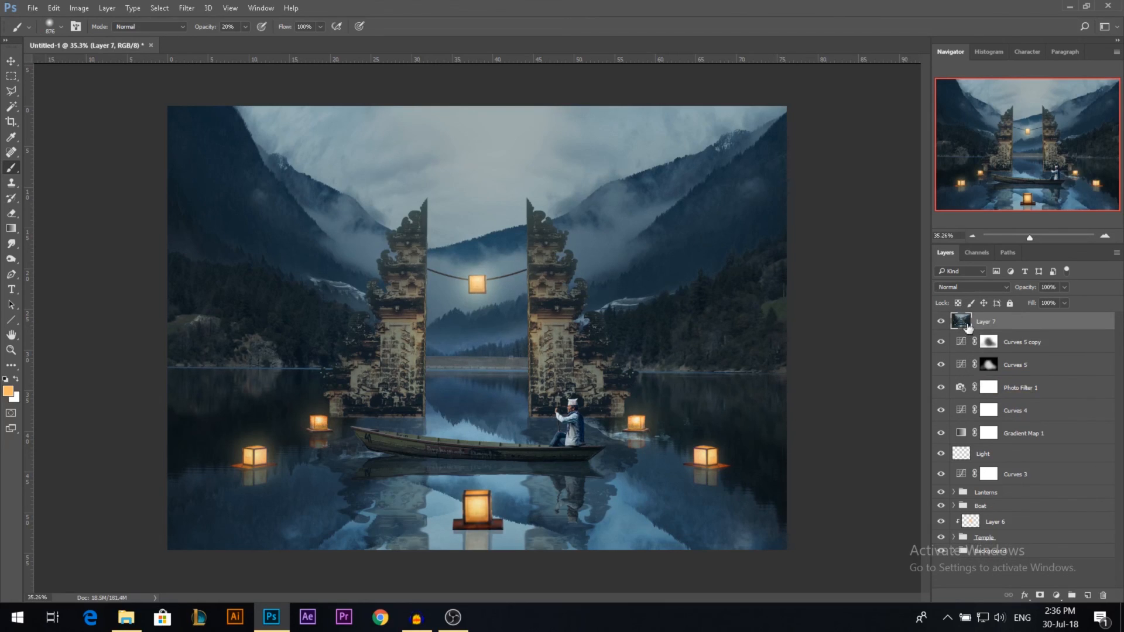
left_click(186, 8)
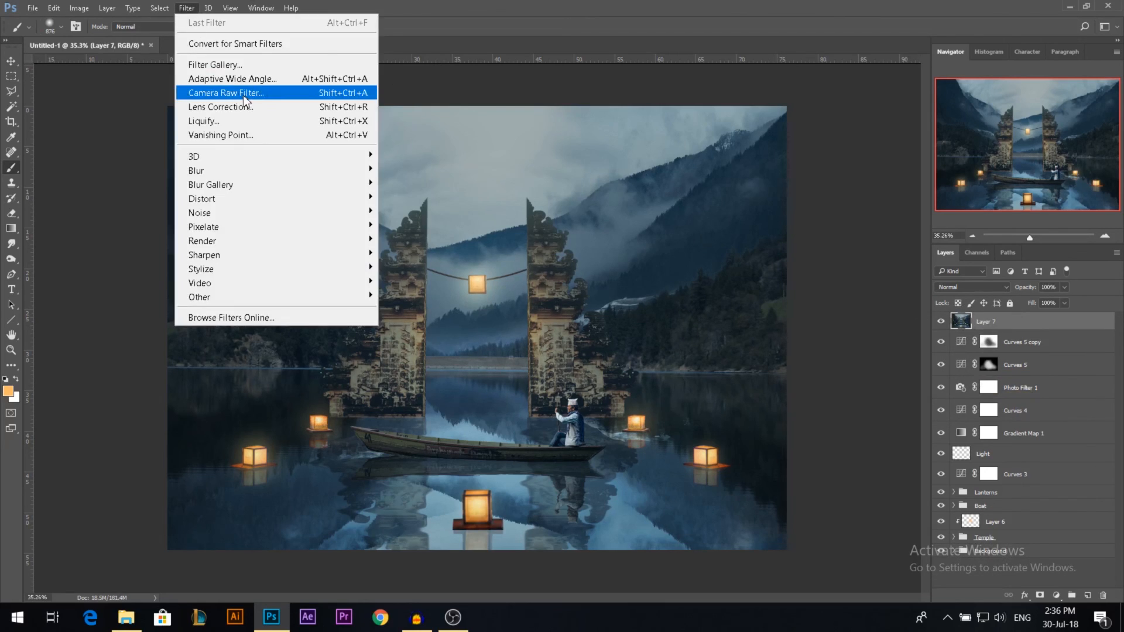
left_click(243, 95)
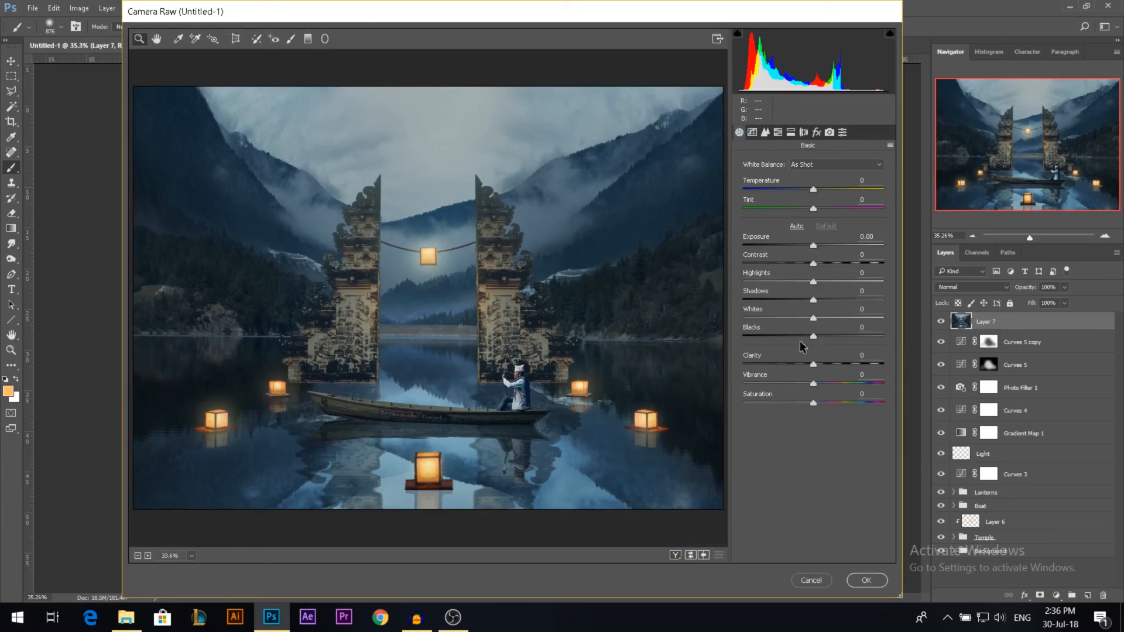
Step: Set Clarity to +19, Exposure +0.20, Contrast +10, Highlights -21, Shadows +13, Whites +35 and Blacks -8
left_click_drag(813, 364, 826, 360)
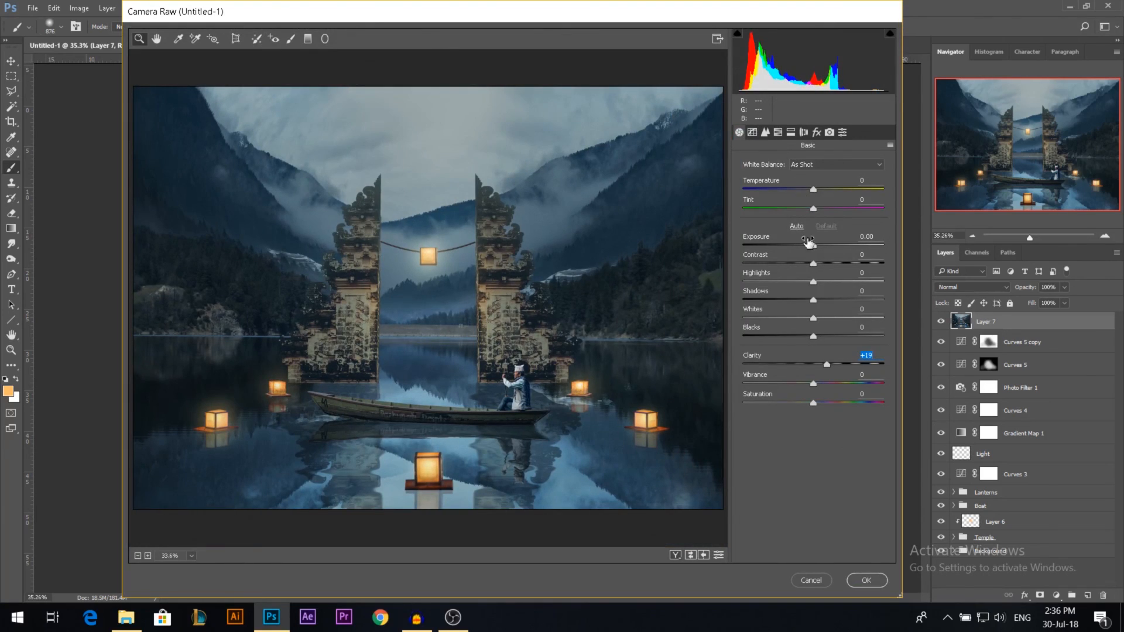
left_click_drag(809, 242, 823, 261)
left_click_drag(813, 317, 798, 282)
left_click_drag(812, 331, 825, 300)
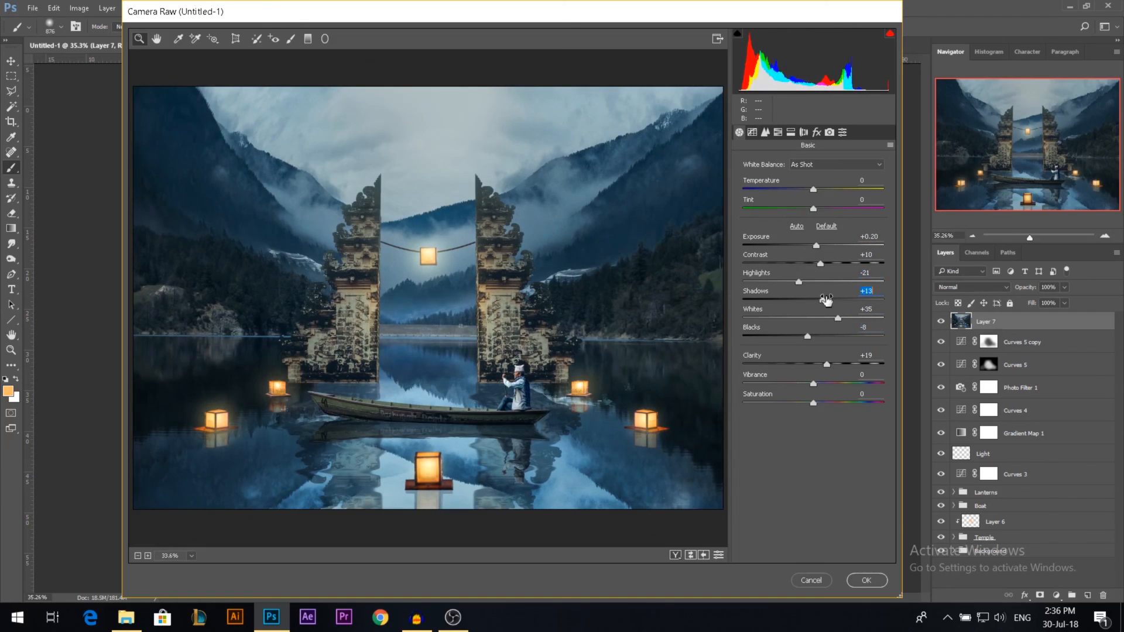
Step: Set the Dehaze amount to +10 and the Post Crop Vignetting amount to -9
left_click(816, 132)
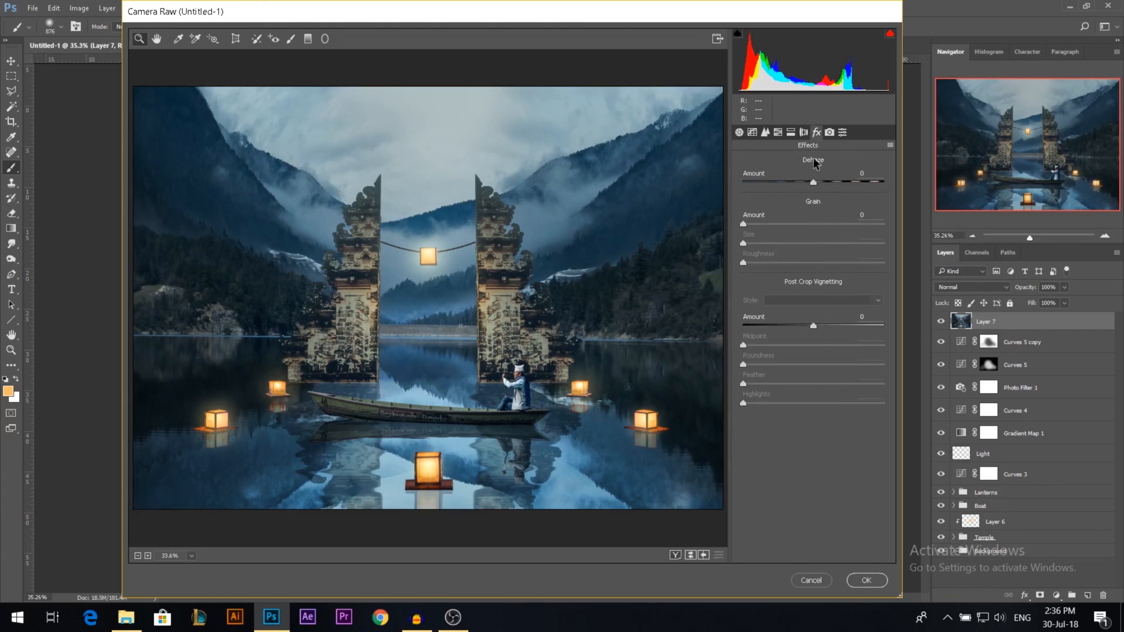
left_click_drag(813, 181, 821, 182)
left_click_drag(823, 321, 807, 321)
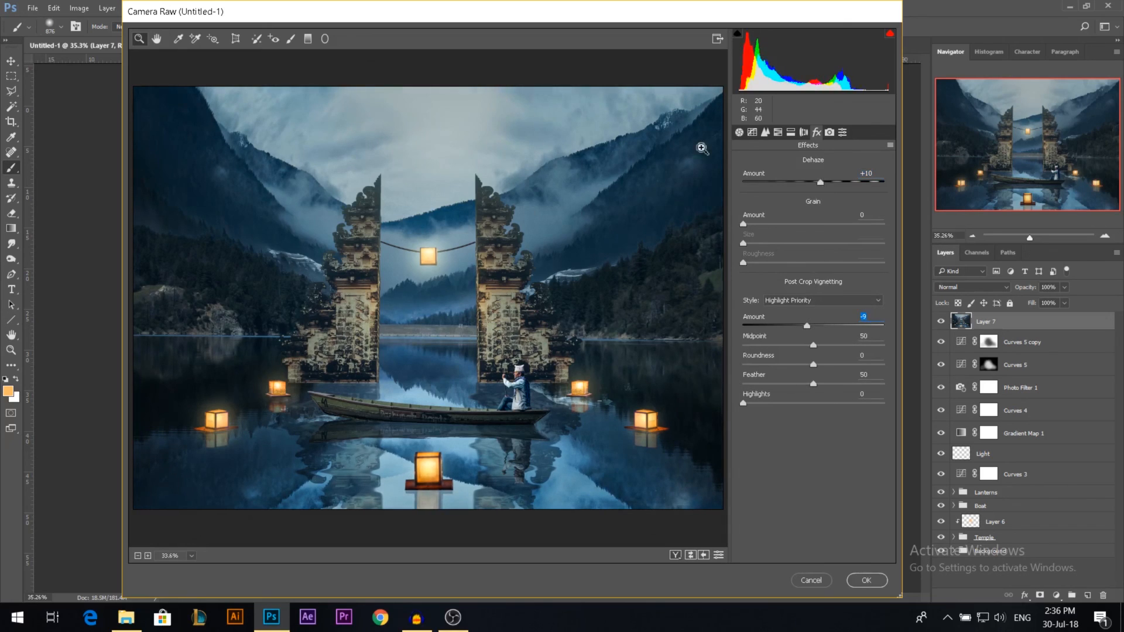
Step: Soften the basic adjustments to Contrast +8, Highlights -12, Shadows +6, Whites +20, Blacks -1 and Clarity +13
left_click(740, 132)
left_click_drag(817, 263, 832, 317)
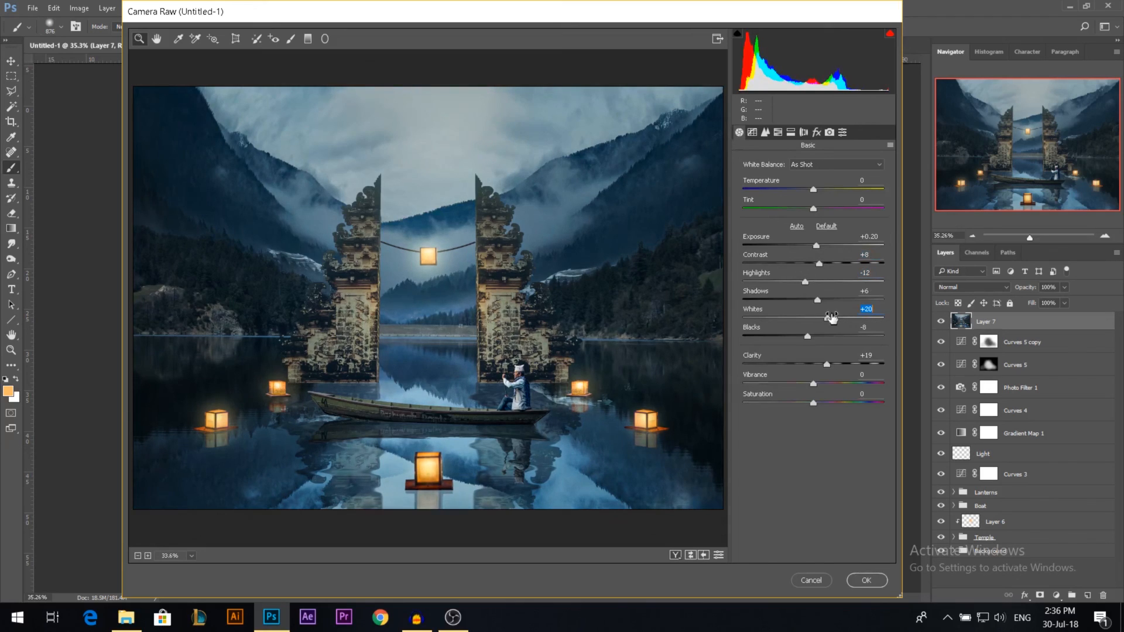
left_click_drag(807, 336, 812, 336)
left_click_drag(827, 364, 822, 364)
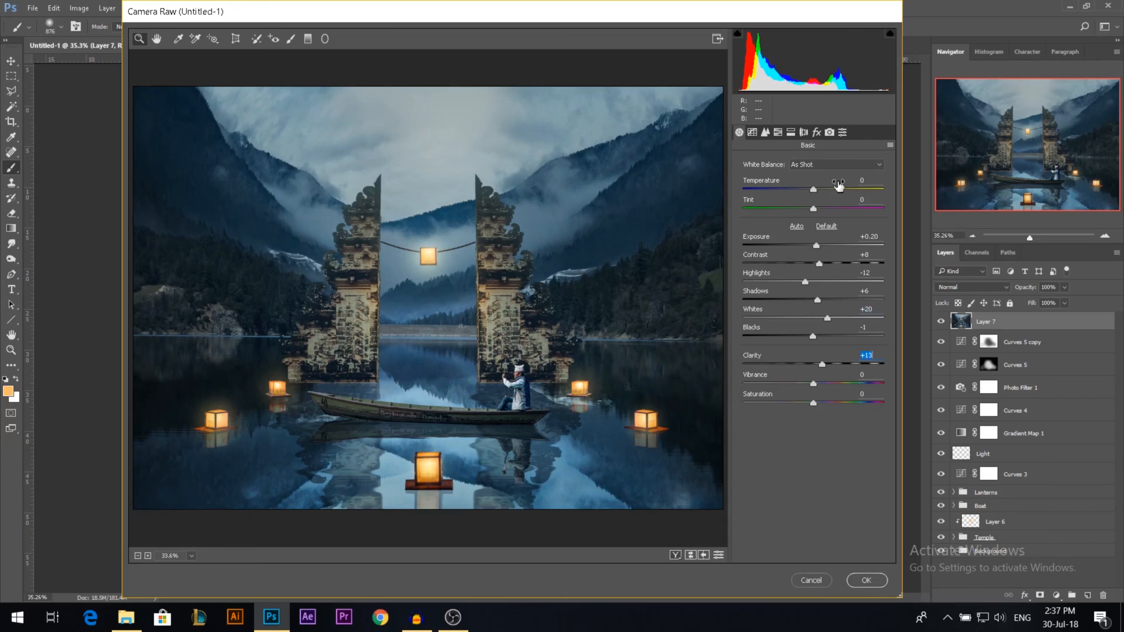
Step: Go to the Camera Calibration settings and apply the Camera Raw filter to the merged layer
left_click(829, 133)
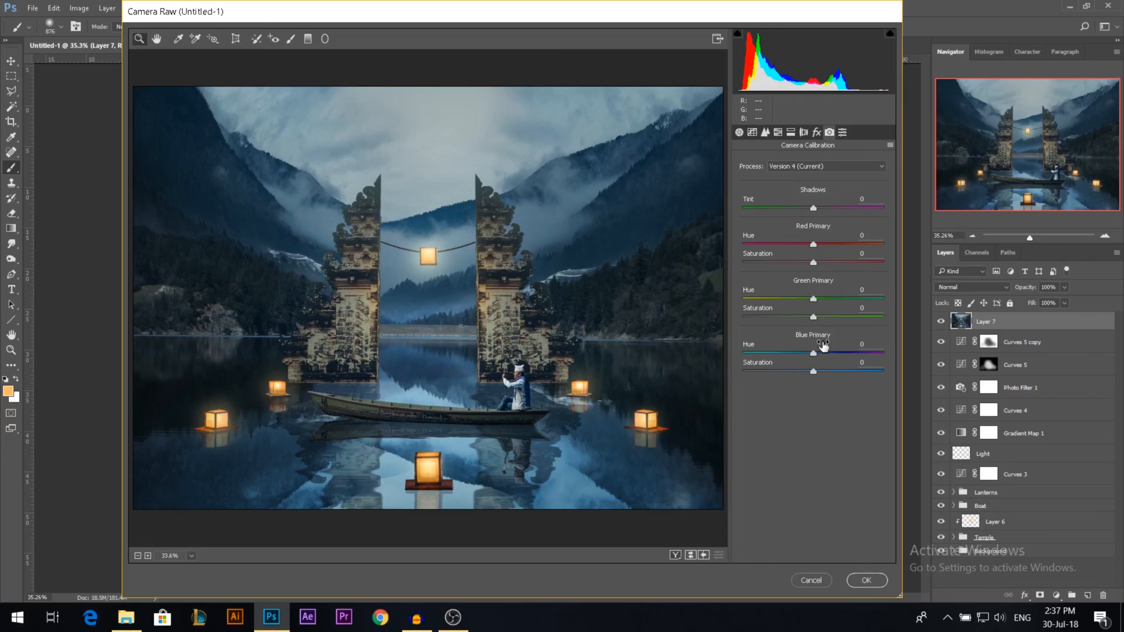
key("Return")
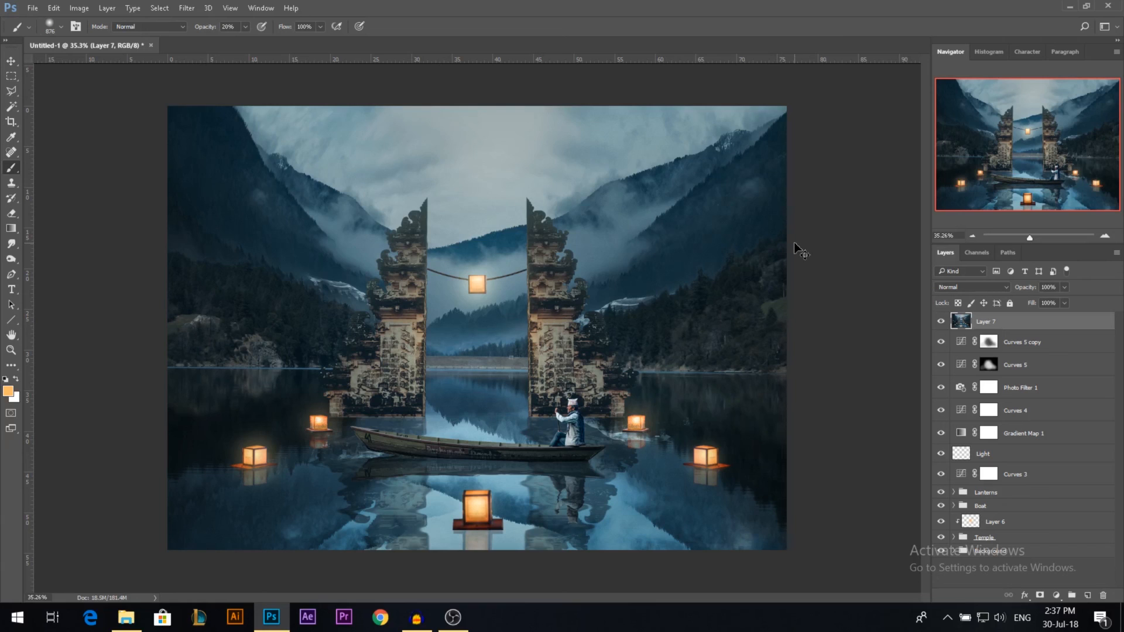
key("v")
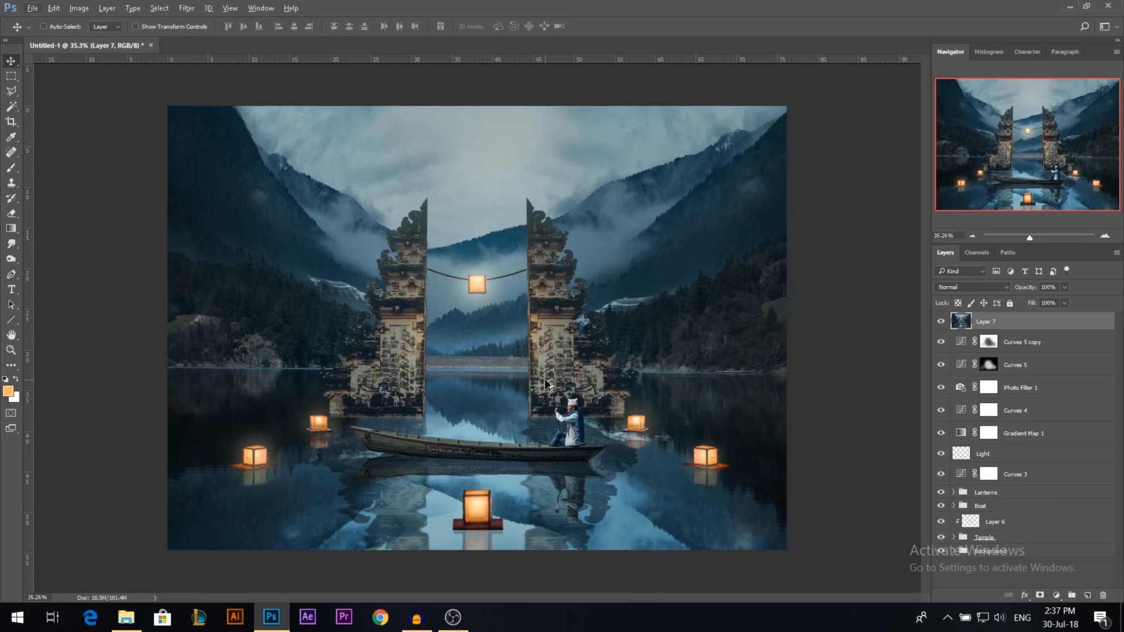